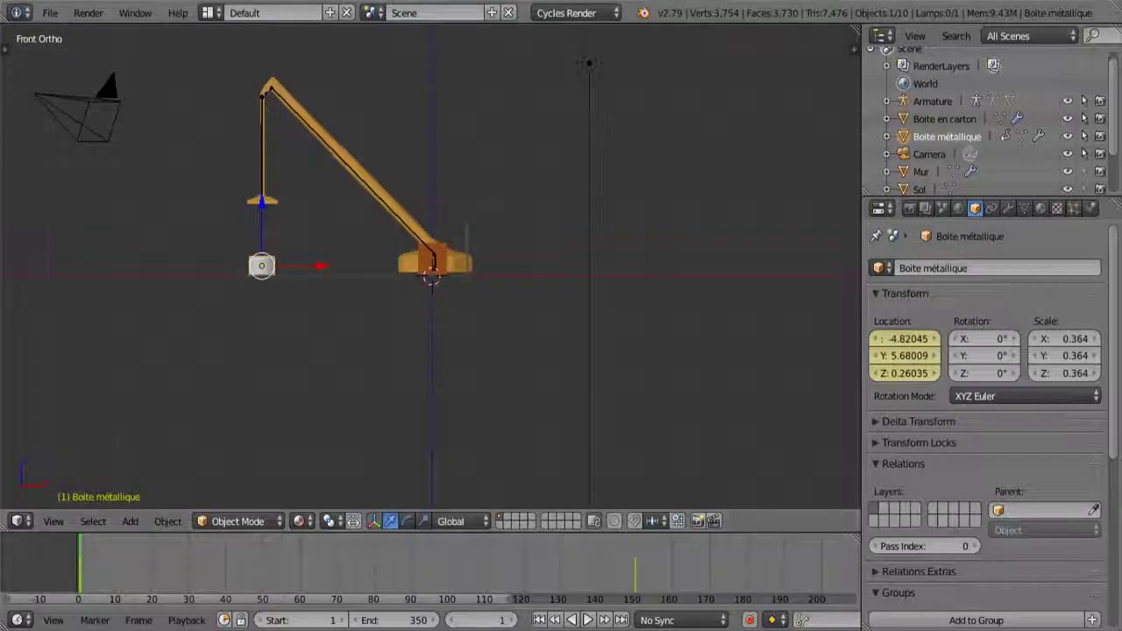
# Preview the animation of the metal box moving along its conveyor and set the current frame to 150.
pyautogui.press('KP_0')
pyautogui.scroll(2, 518, 275)
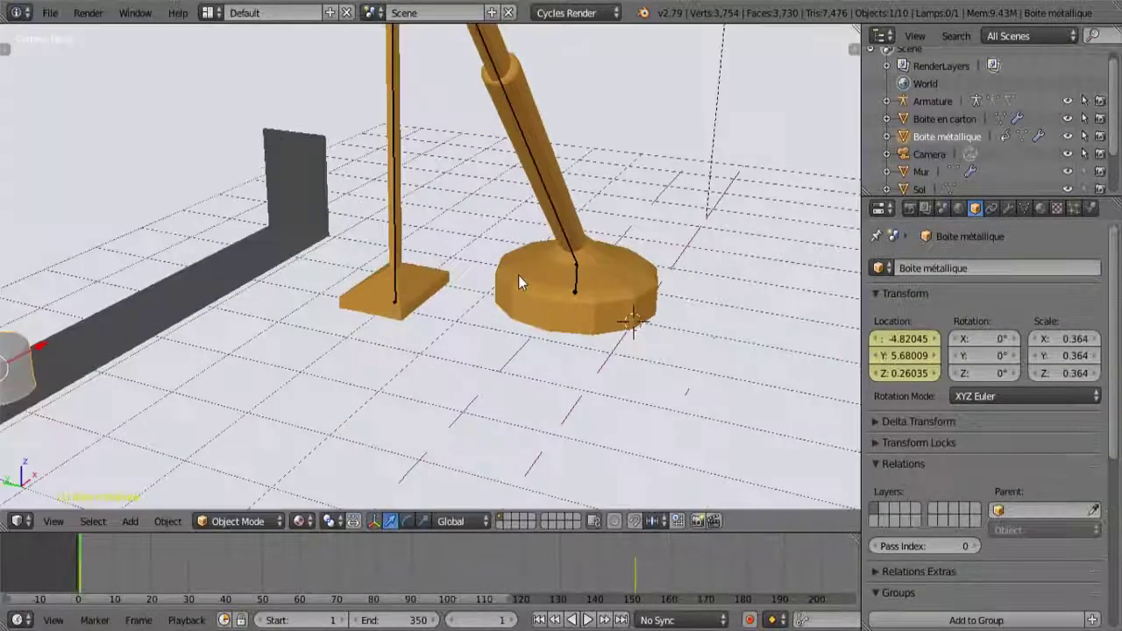
pyautogui.scroll(-3, 517, 277)
pyautogui.moveTo(511, 288); pyautogui.dragTo(545, 303, button='middle')
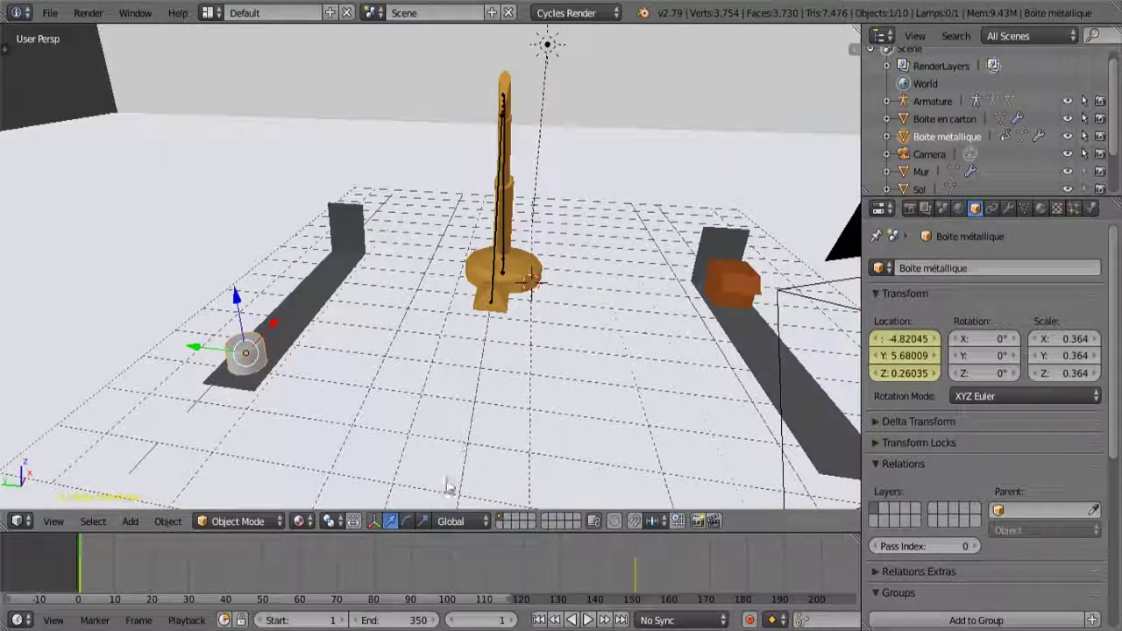
pyautogui.hotkey('alt', 'a')
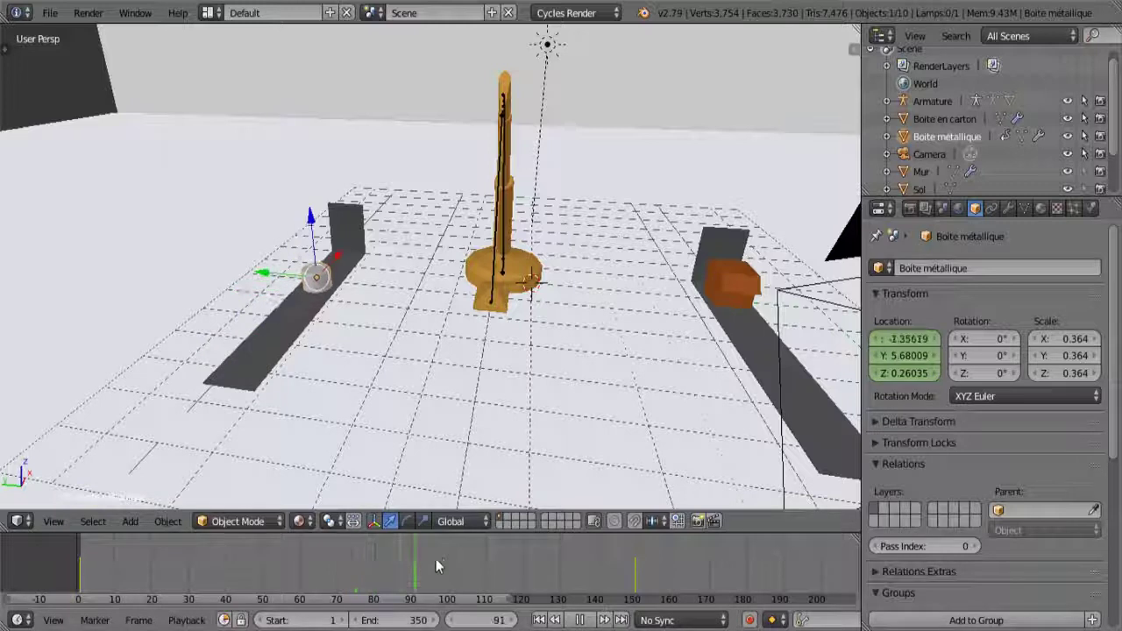
pyautogui.moveTo(637, 569); pyautogui.dragTo(633, 571)
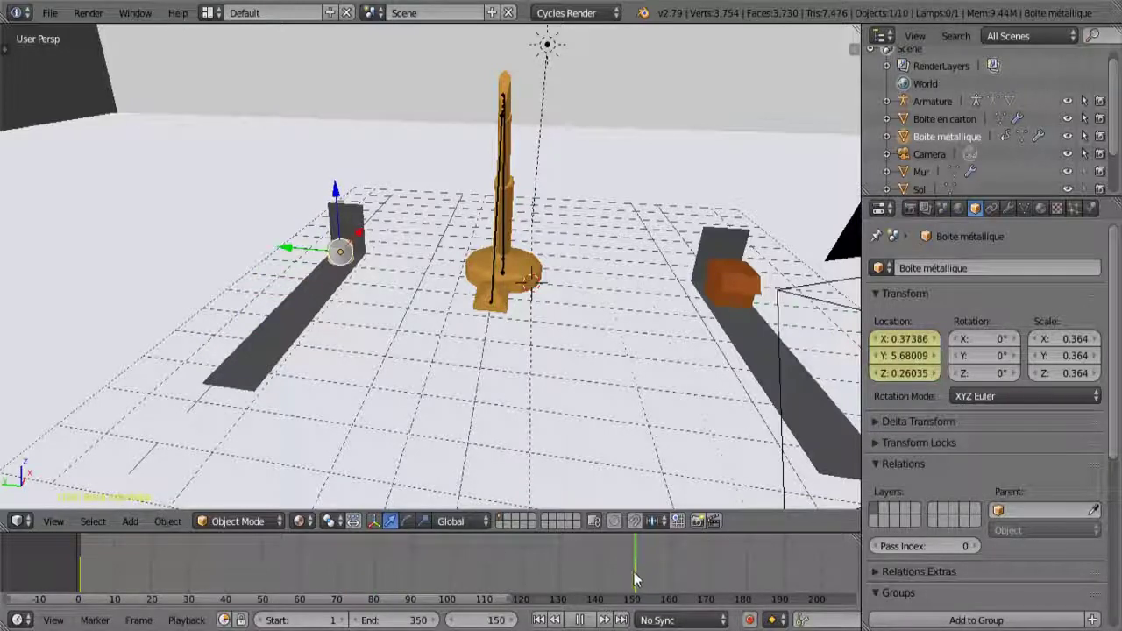
pyautogui.hotkey('alt', 'a')
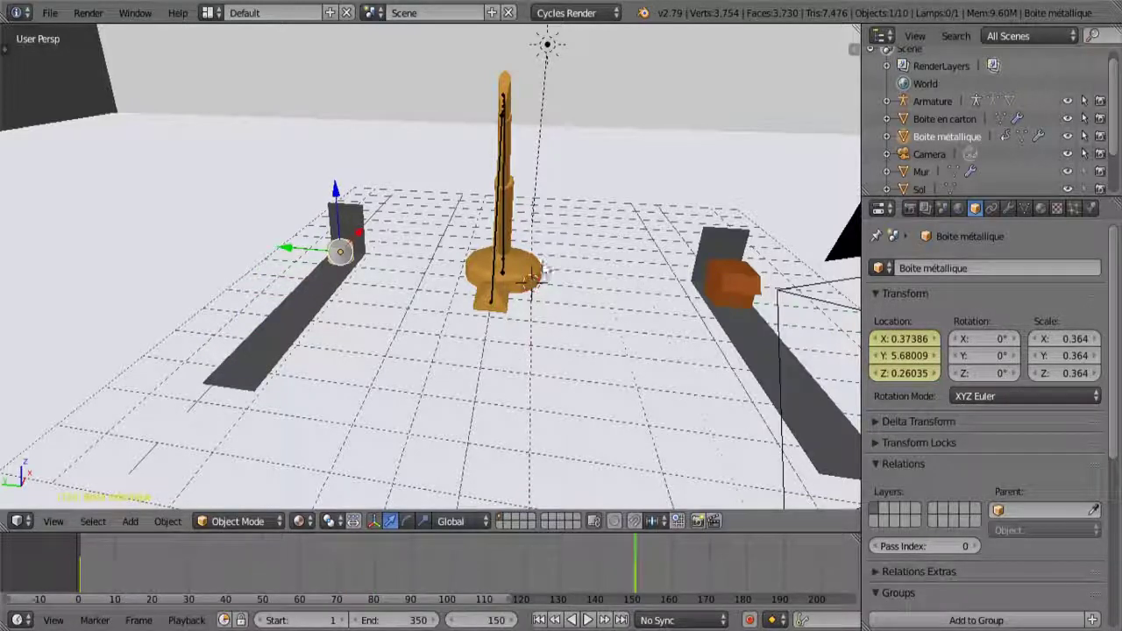
# Select the crane mesh Grue and start the Screencast Keys display.
pyautogui.moveTo(570, 301); pyautogui.dragTo(439, 400, button='middle')
pyautogui.rightClick(477, 347)
pyautogui.press('KP_7')
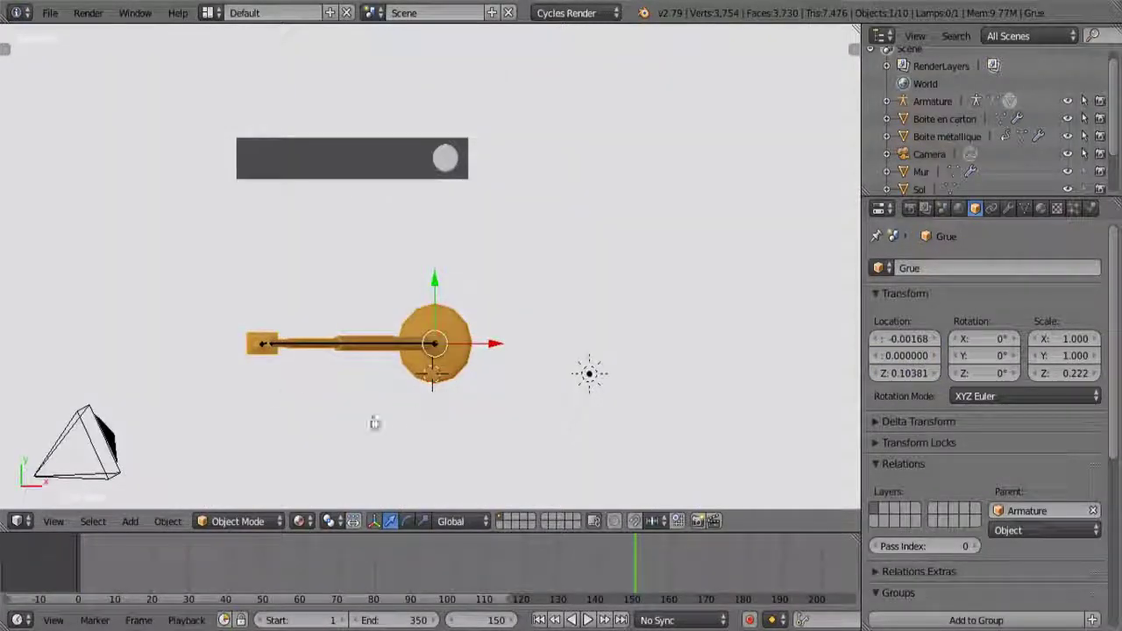
pyautogui.press('n')
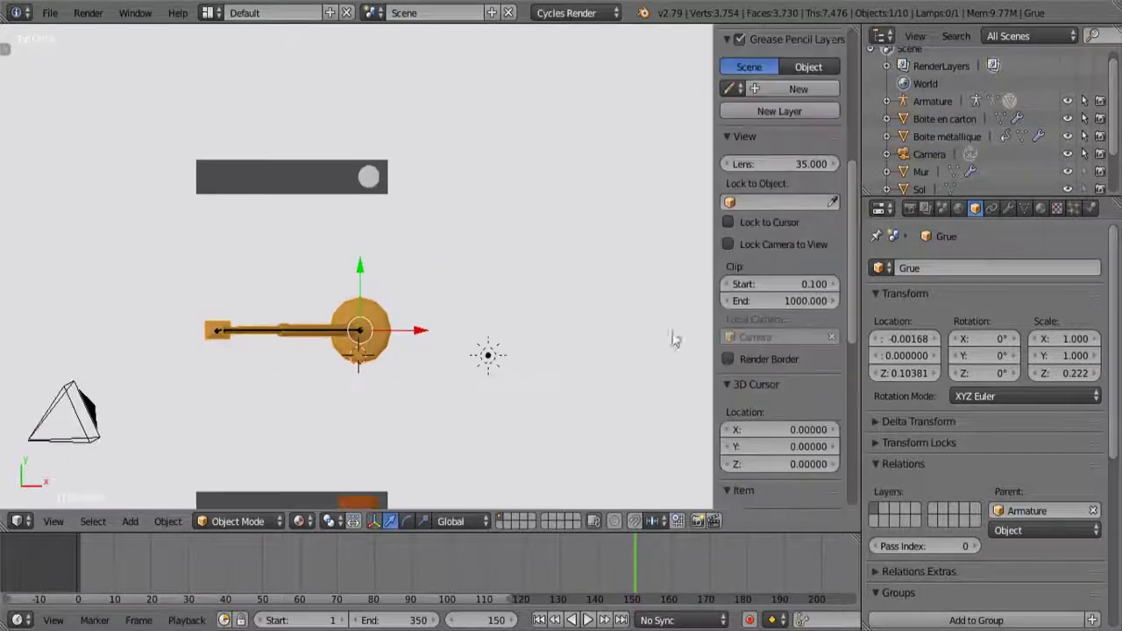
pyautogui.scroll(-10, 772, 454)
pyautogui.scroll(-2, 771, 448)
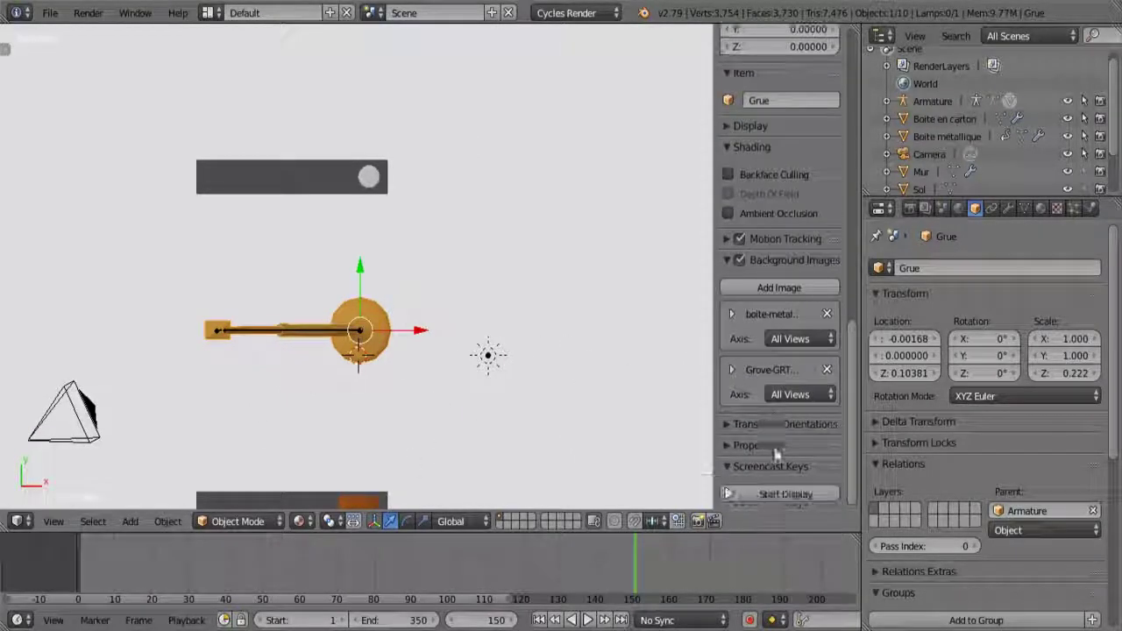
pyautogui.click(778, 491)
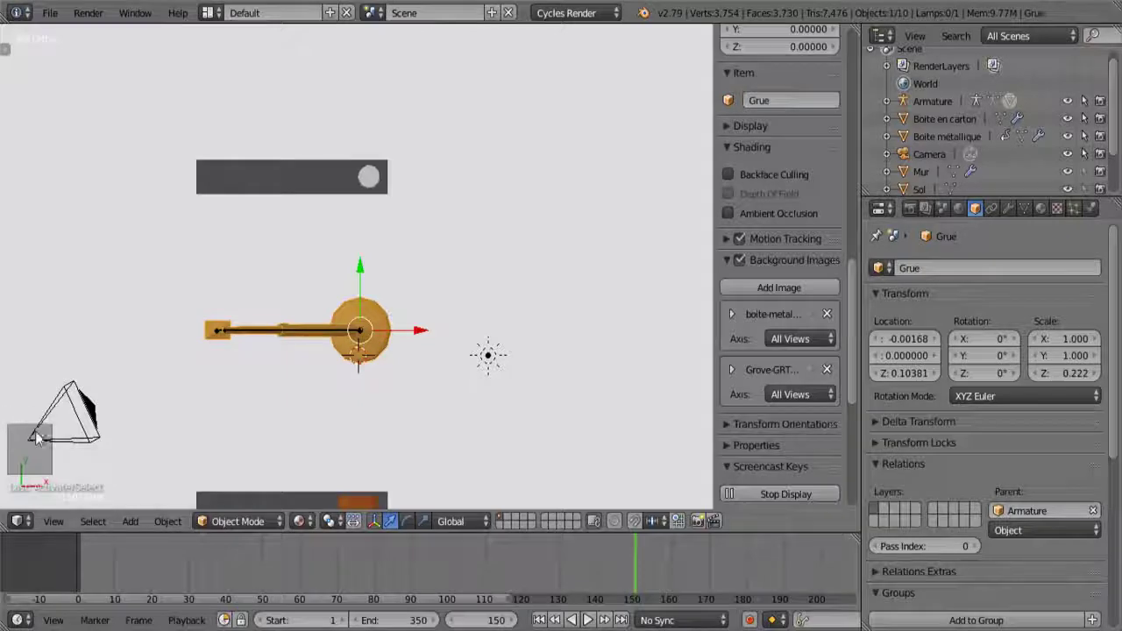
pyautogui.press('n')
pyautogui.moveTo(303, 426)
pyautogui.mouseDown(button='middle')
pyautogui.moveTo(312, 389)
pyautogui.moveTo(313, 409)
pyautogui.mouseUp(button='middle')
pyautogui.press('KP_7')
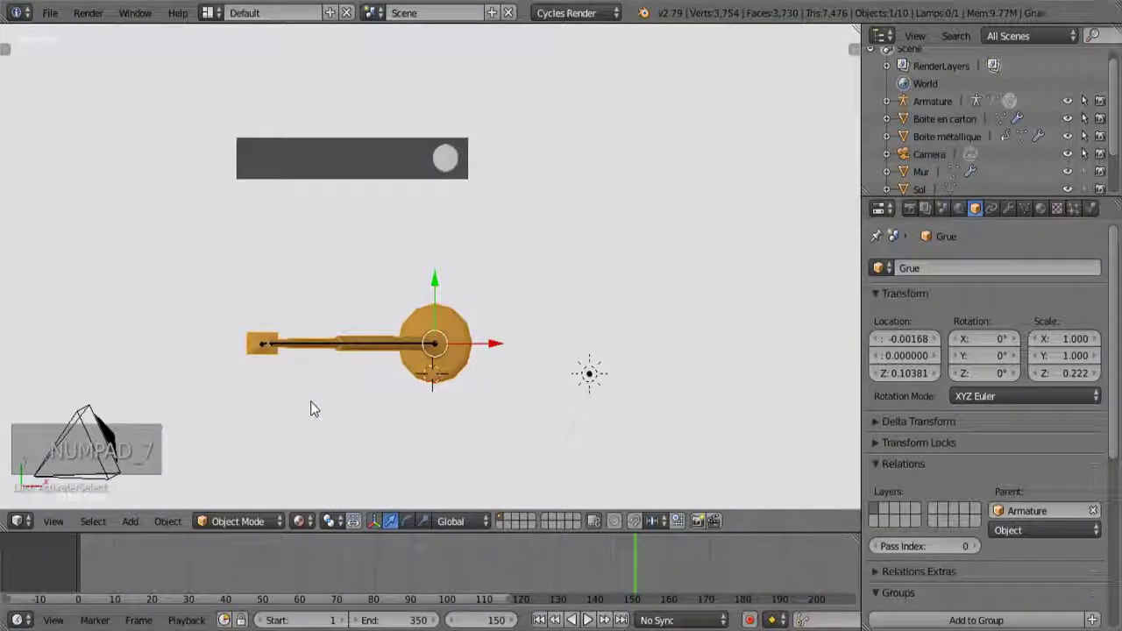
pyautogui.press('r')
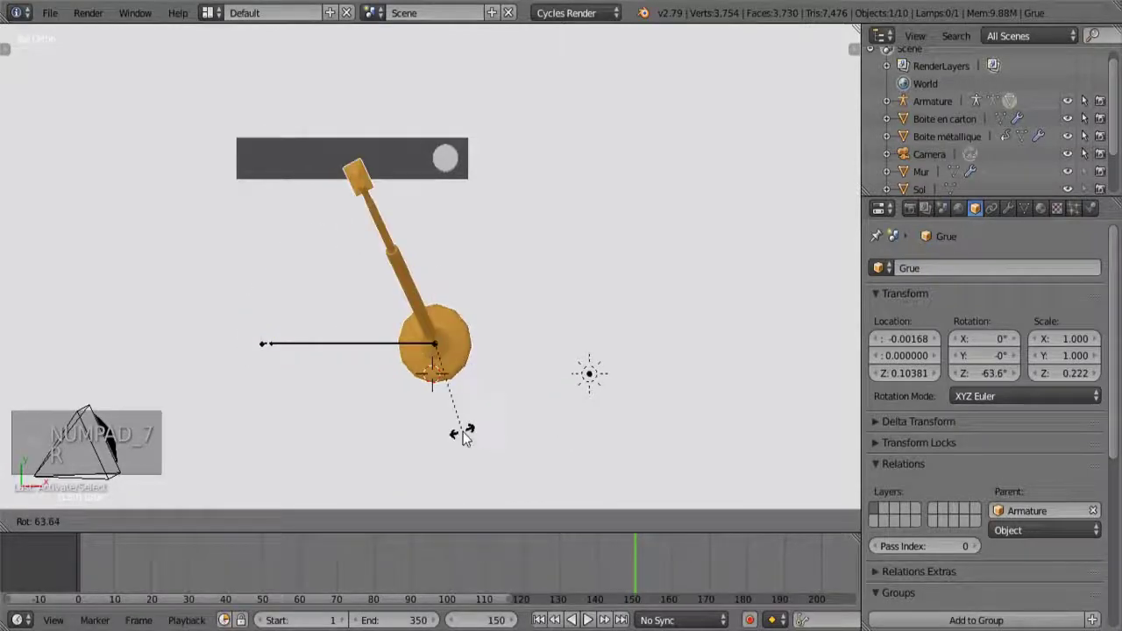
pyautogui.rightClick(514, 416)
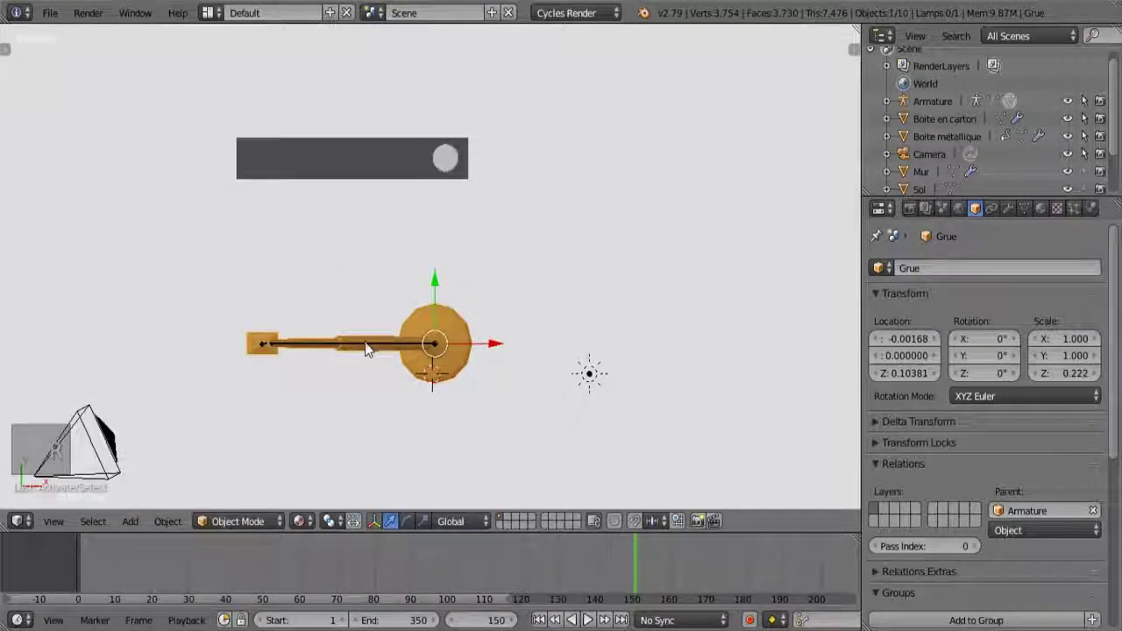
# Try to select the armature bone inside the crane's base.
pyautogui.moveTo(377, 369); pyautogui.dragTo(454, 279, button='middle')
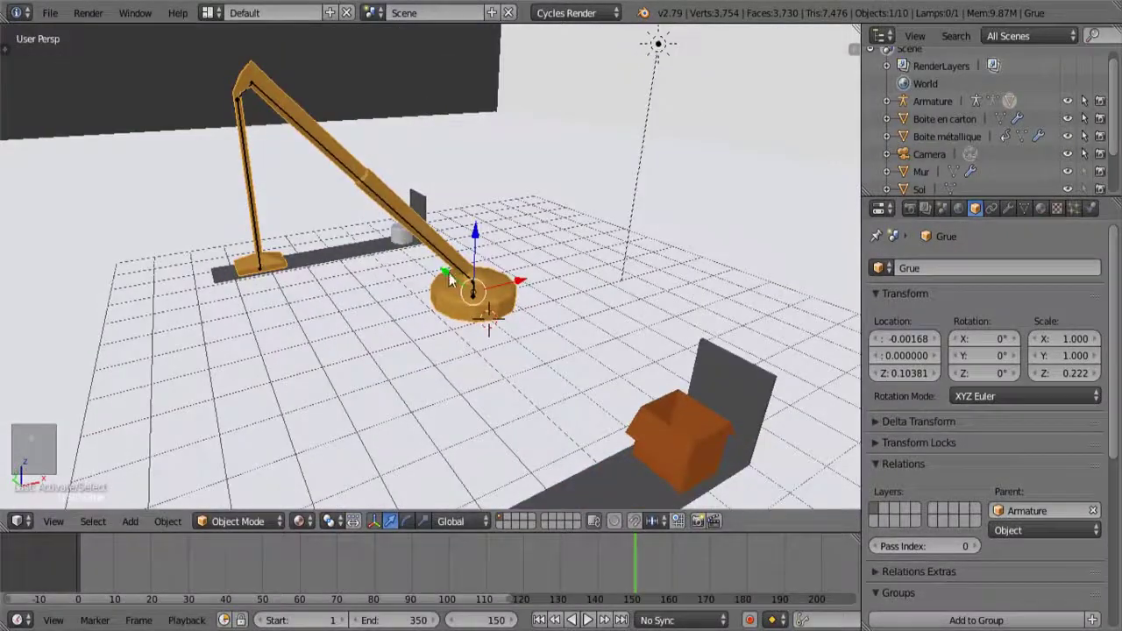
pyautogui.scroll(5, 472, 289)
pyautogui.scroll(3, 473, 289)
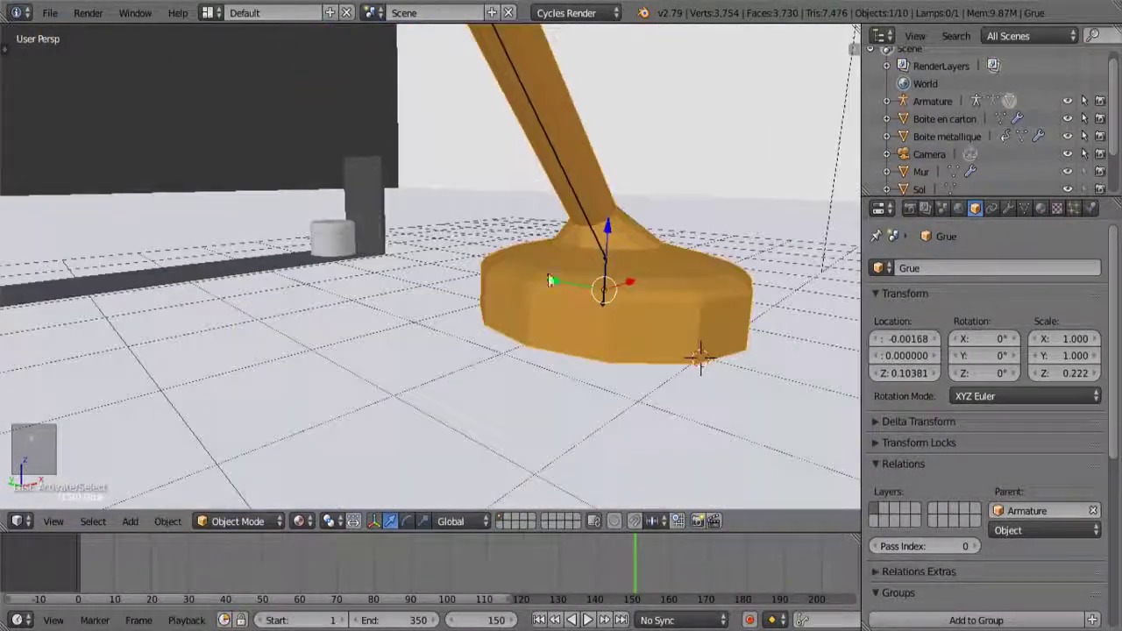
pyautogui.rightClick(591, 226)
pyautogui.rightClick(604, 271)
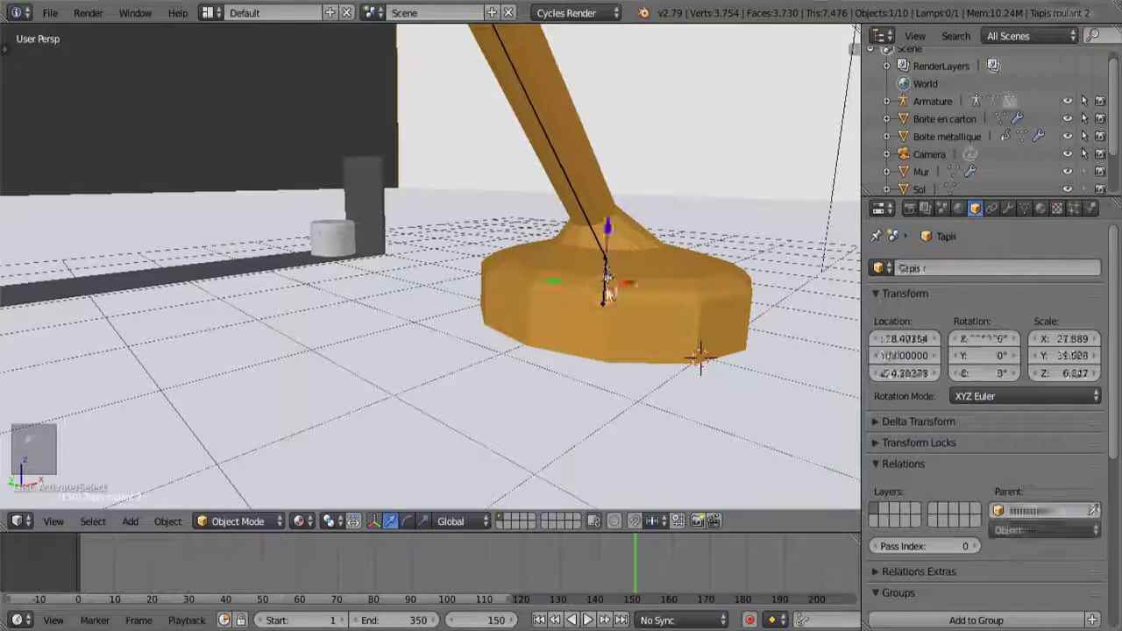
pyautogui.rightClick(604, 271)
pyautogui.scroll(-2, 578, 279)
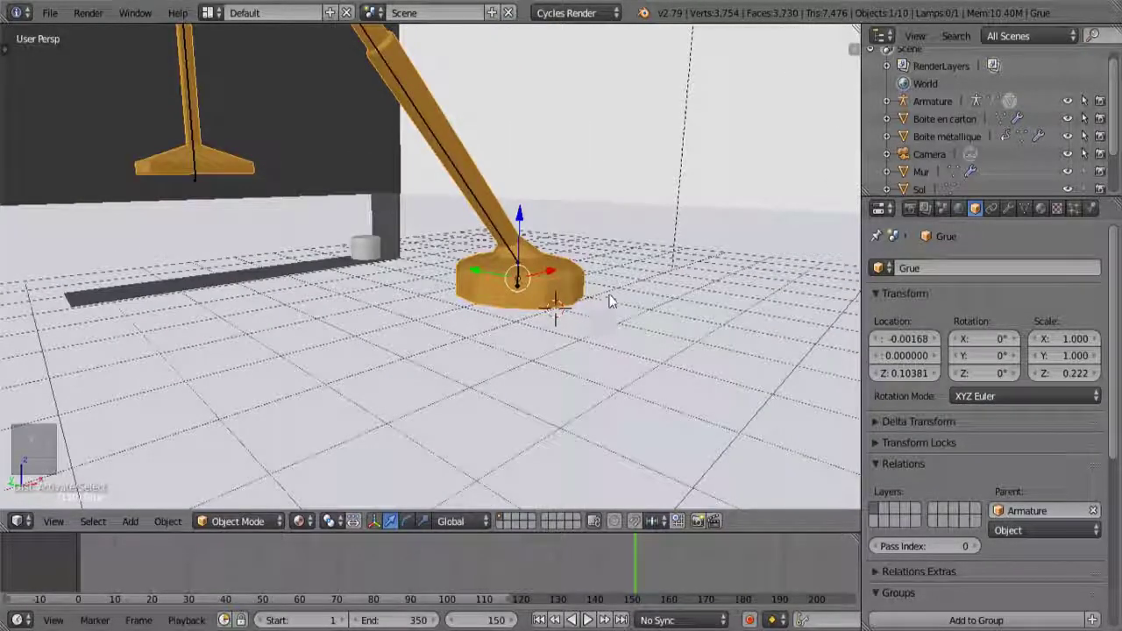
# Select the crane's armature and switch it to Pose Mode.
pyautogui.click(948, 103)
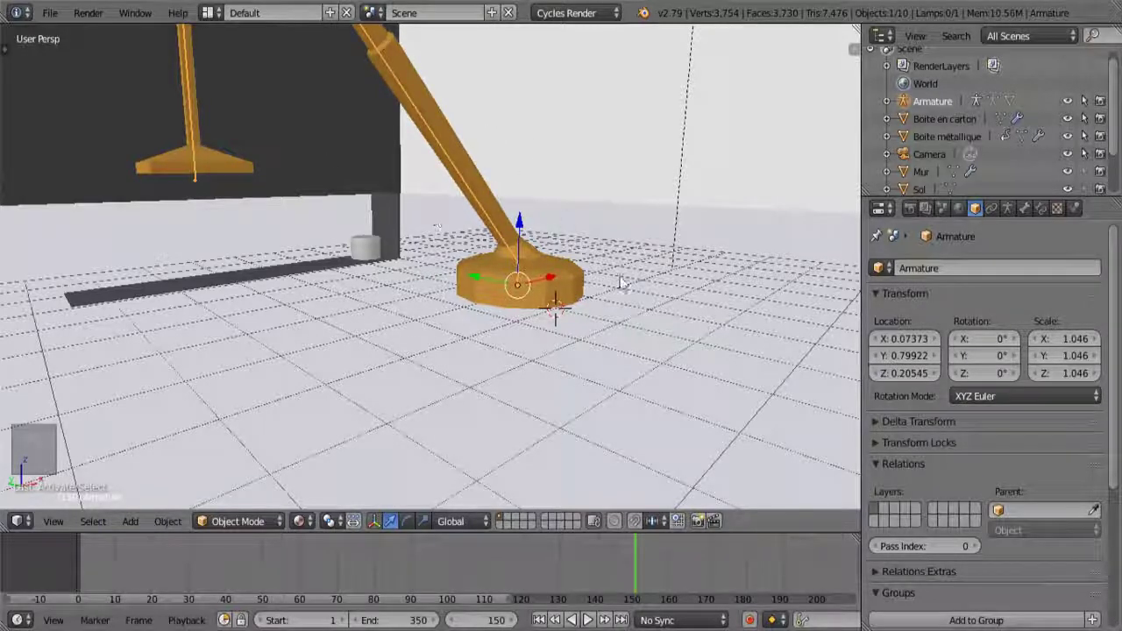
pyautogui.click(232, 522)
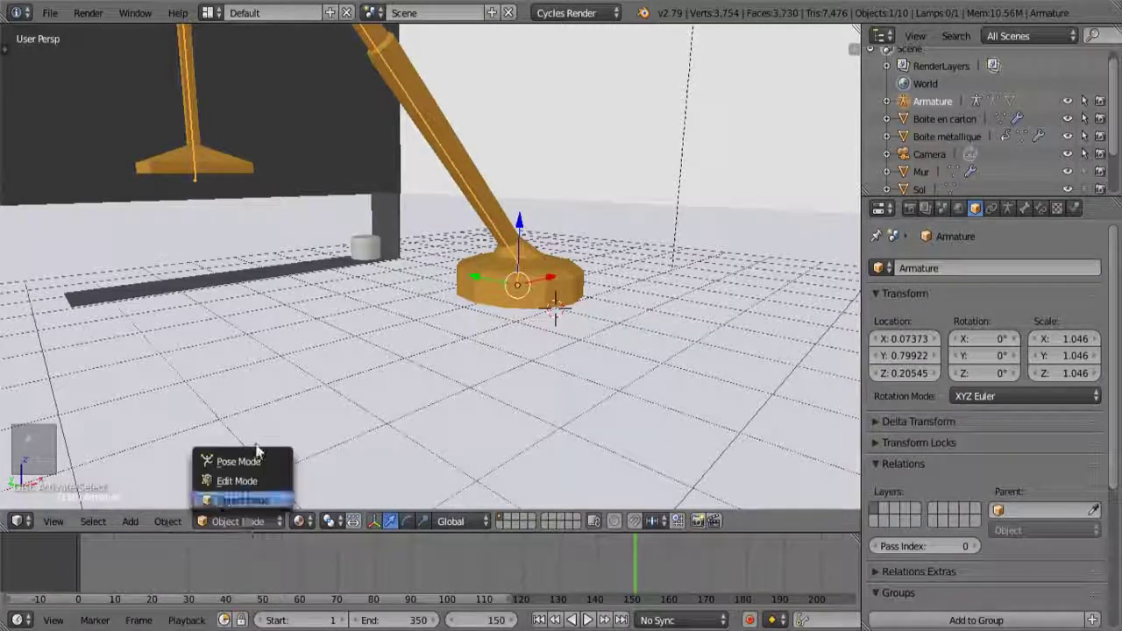
pyautogui.click(250, 460)
# Select the short Base bone at the foot of the crane's armature.
pyautogui.press('KP_7')
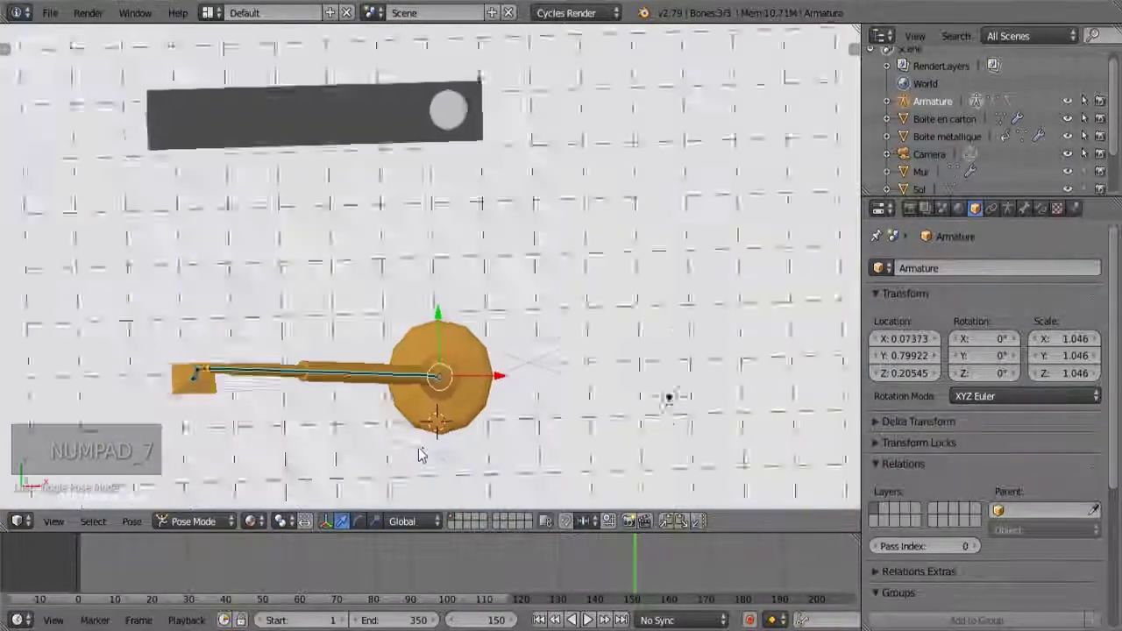
pyautogui.moveTo(400, 393); pyautogui.dragTo(422, 325, button='middle')
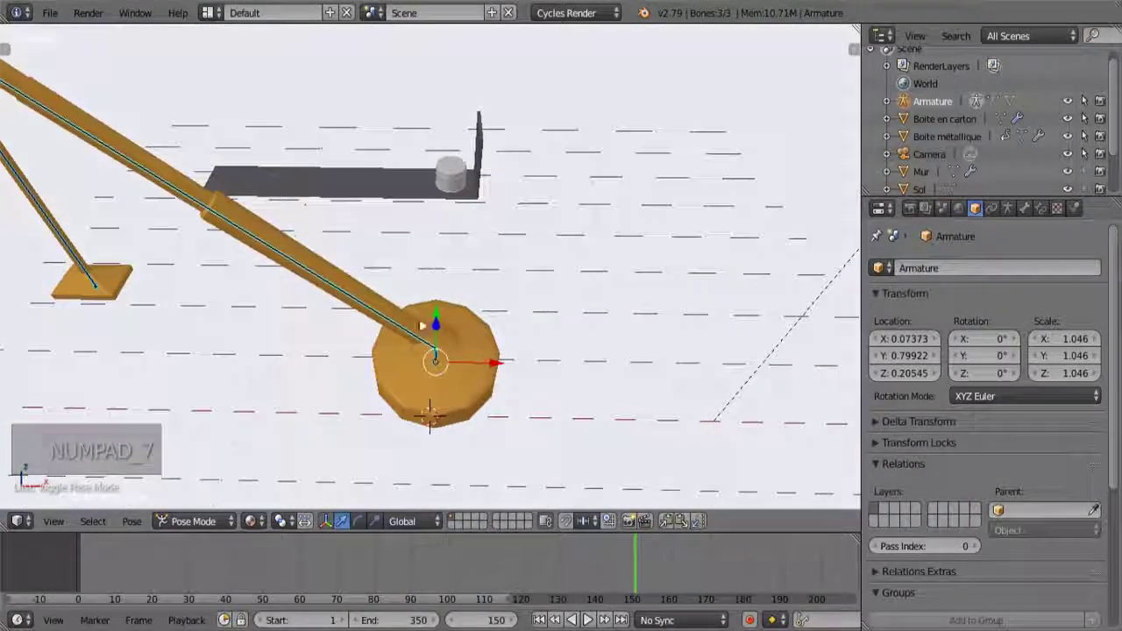
pyautogui.rightClick(438, 366)
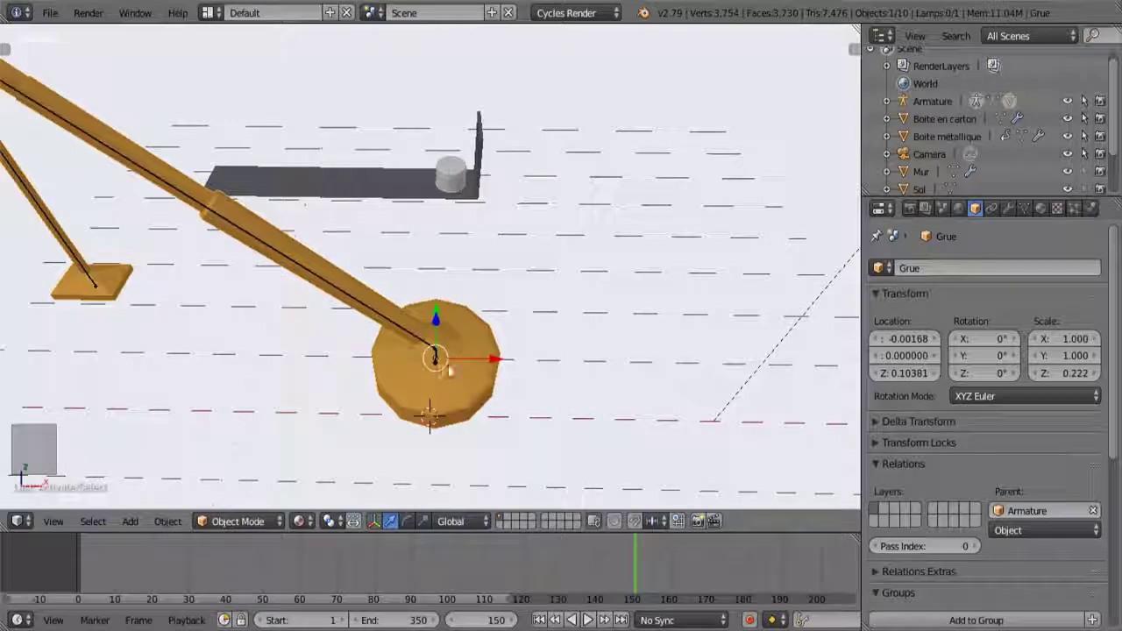
pyautogui.moveTo(438, 367); pyautogui.dragTo(443, 378, button='middle')
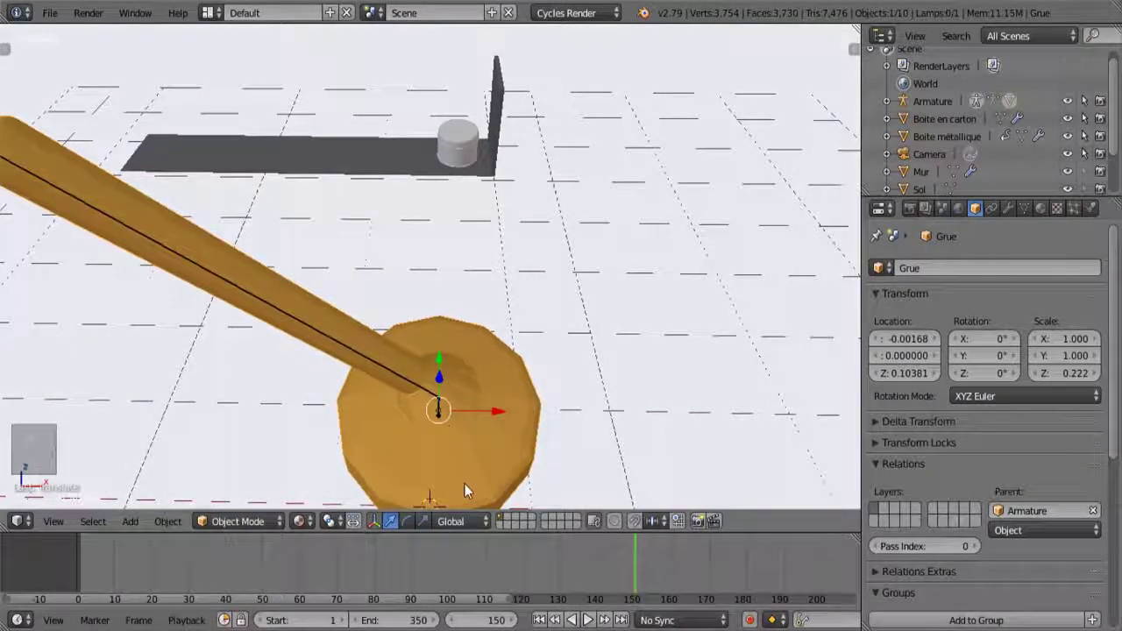
pyautogui.moveTo(464, 484); pyautogui.dragTo(474, 279, button='middle')
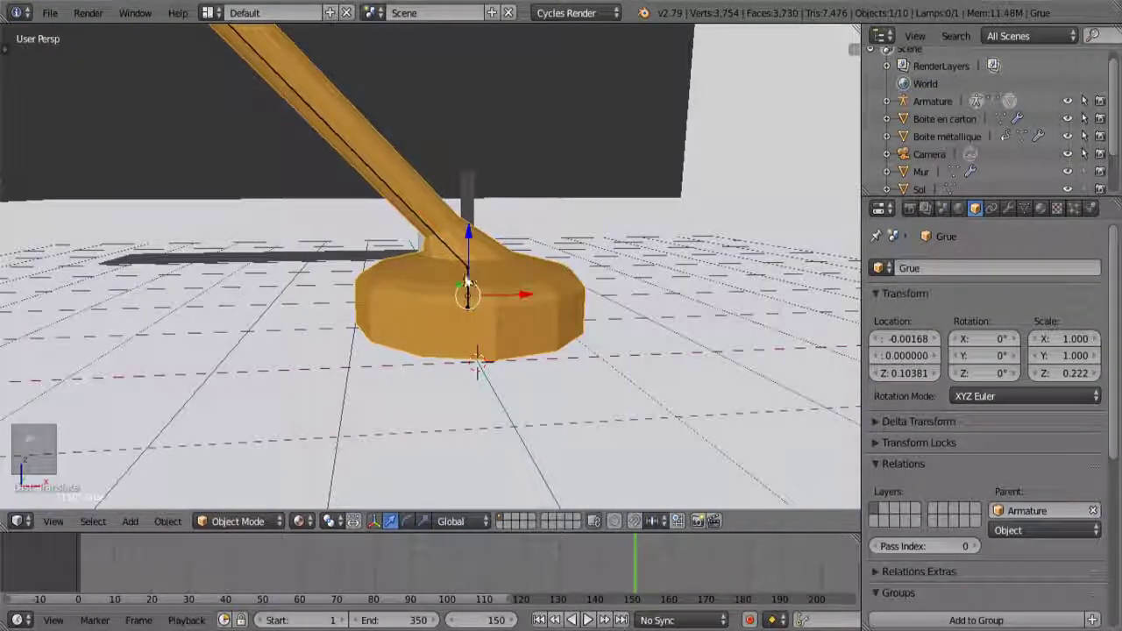
pyautogui.hotkey('ctrl', 'space')
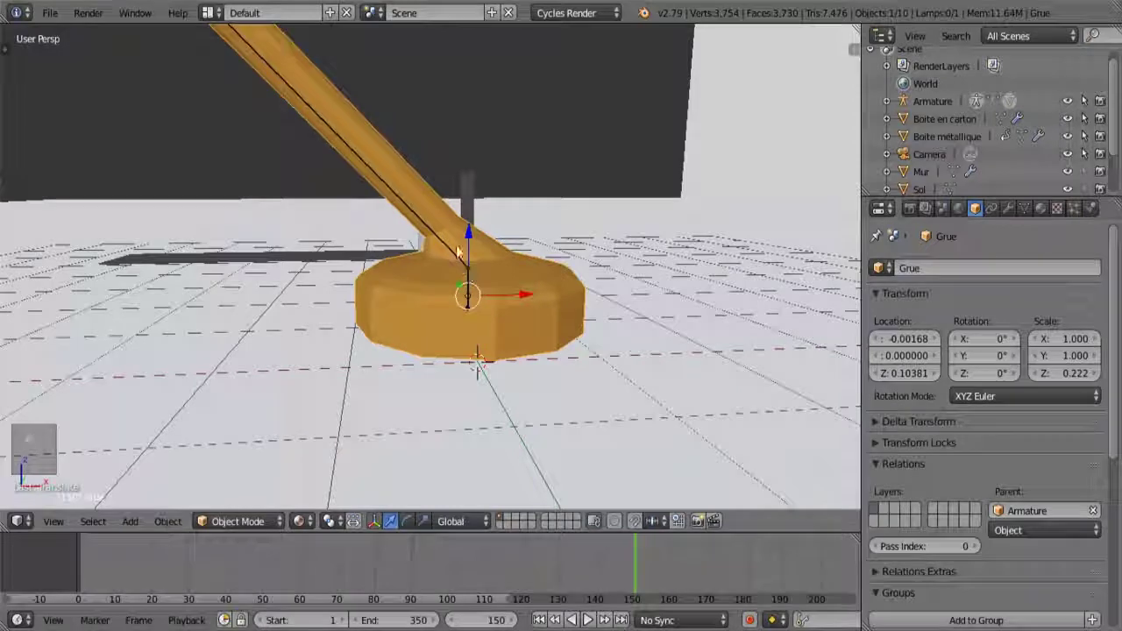
pyautogui.rightClick(384, 185)
pyautogui.rightClick(467, 298)
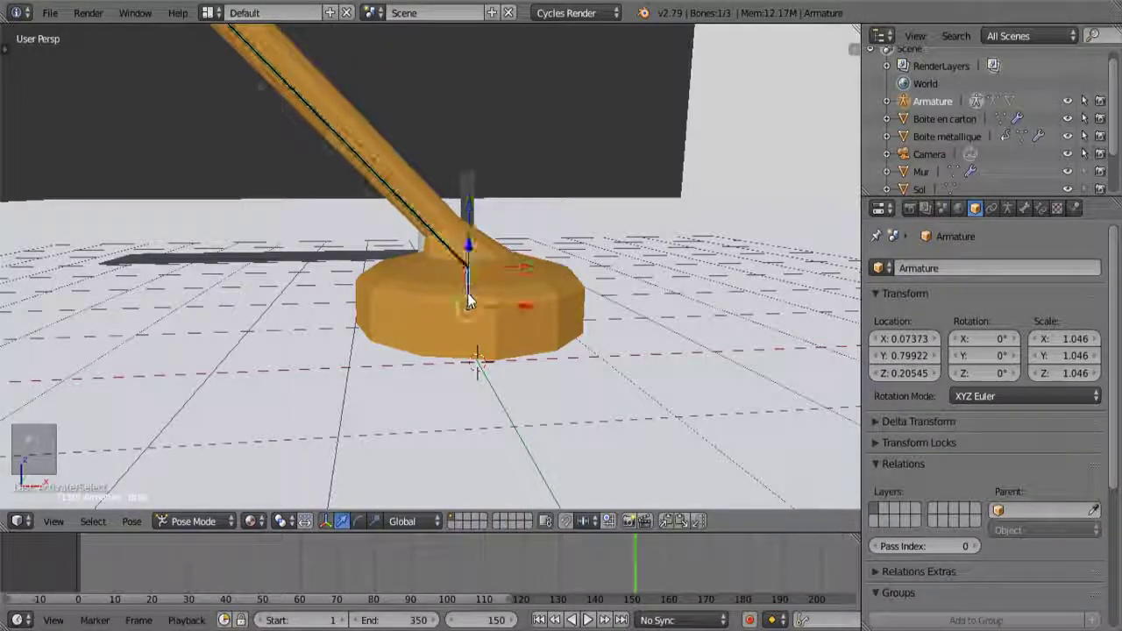
# Rotate the Base bone in the top view until the crane's hook is above the metal box.
pyautogui.press('KP_7')
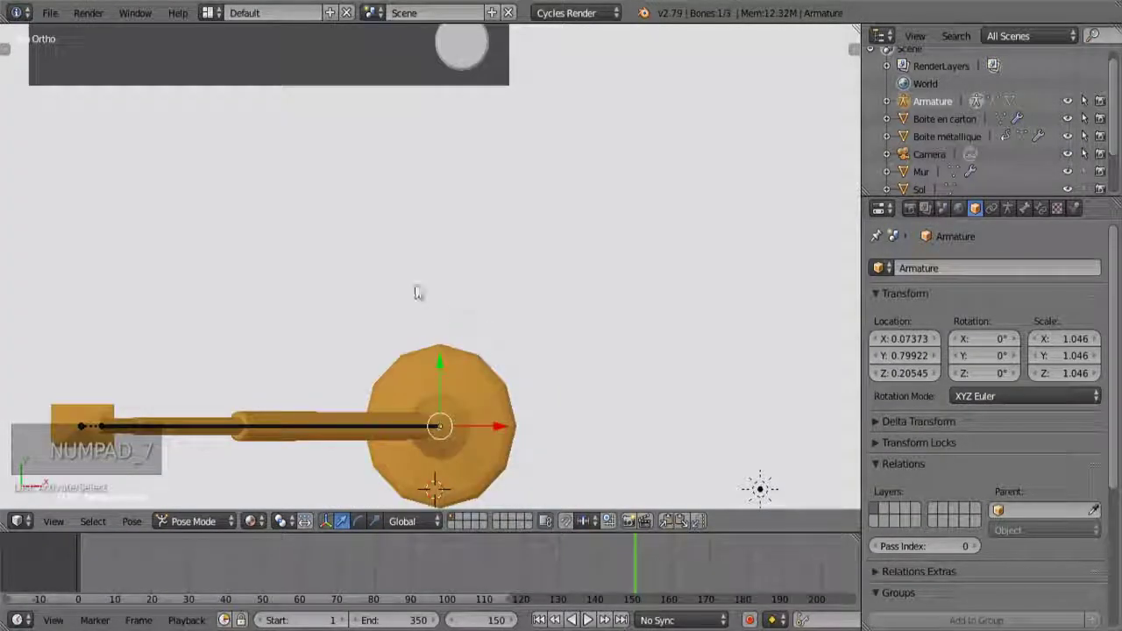
pyautogui.press('r')
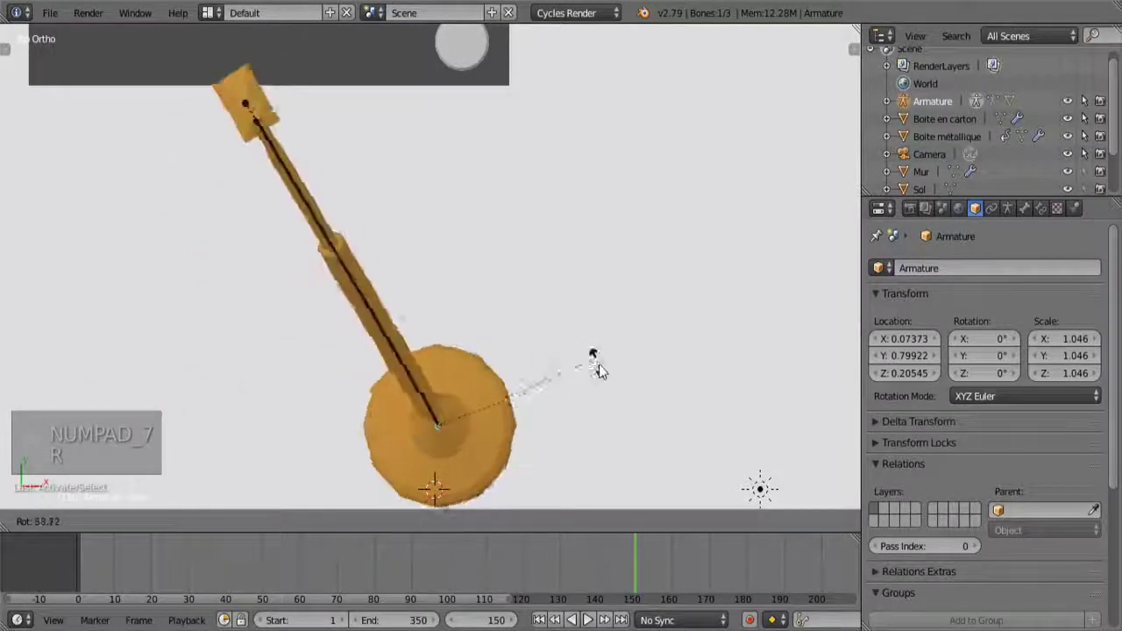
pyautogui.click(651, 487)
pyautogui.moveTo(410, 380); pyautogui.dragTo(556, 196, button='middle')
pyautogui.press('KP_7')
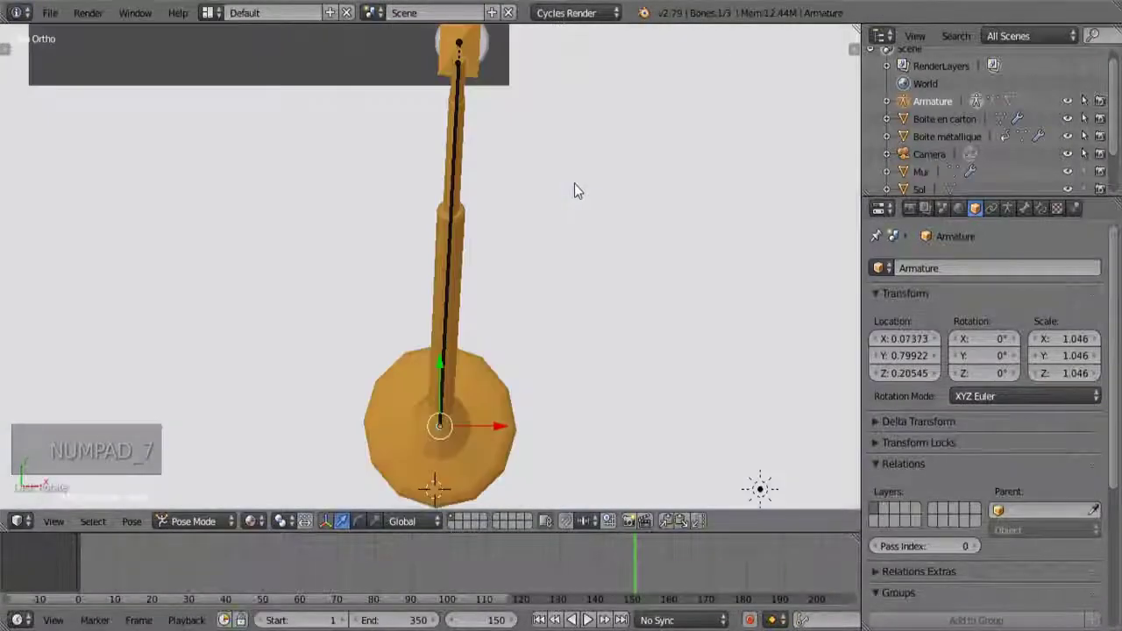
# Rotate the Bras bone downward in the left side view to bring the hook closer to the metal box.
pyautogui.press('KP_1')
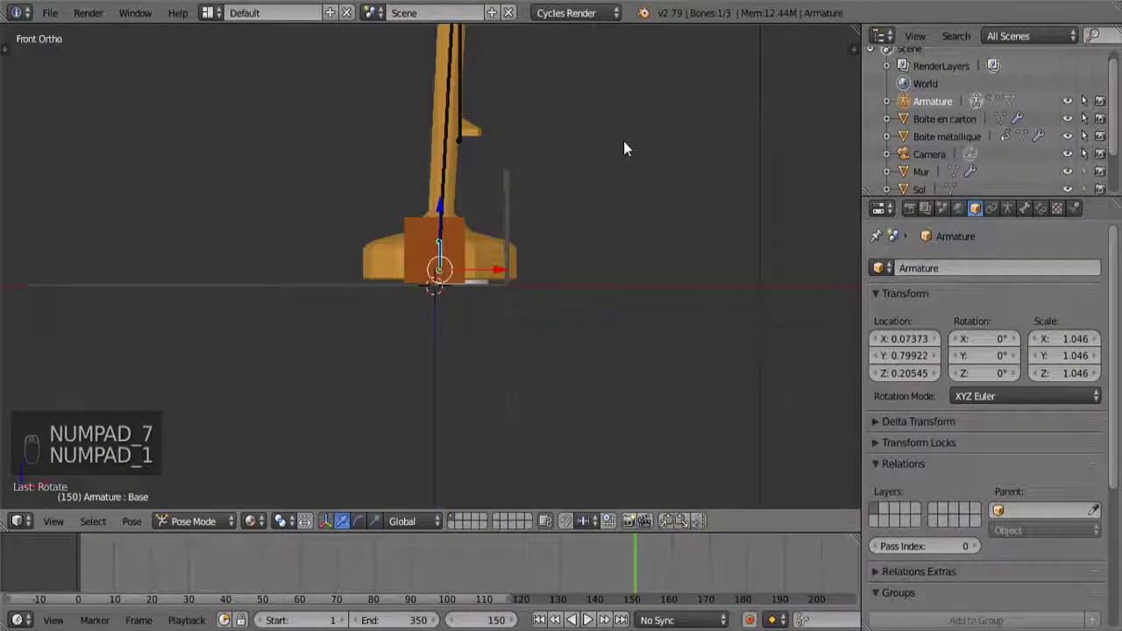
pyautogui.press('KP_3')
pyautogui.press('KP_1')
pyautogui.press('KP_3')
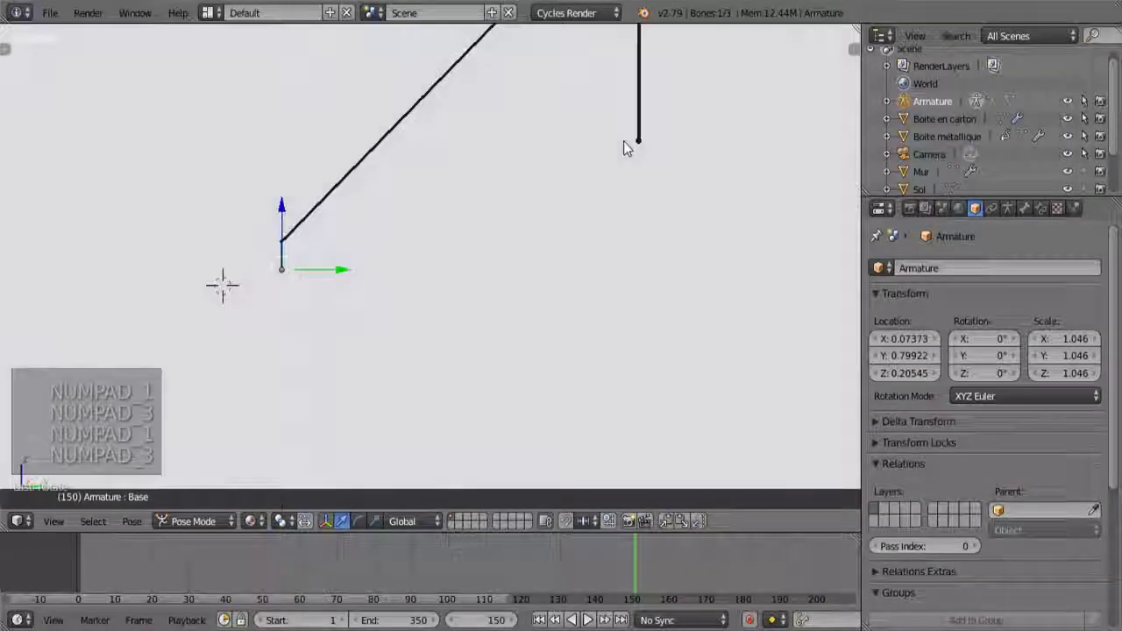
pyautogui.press('KP_9')
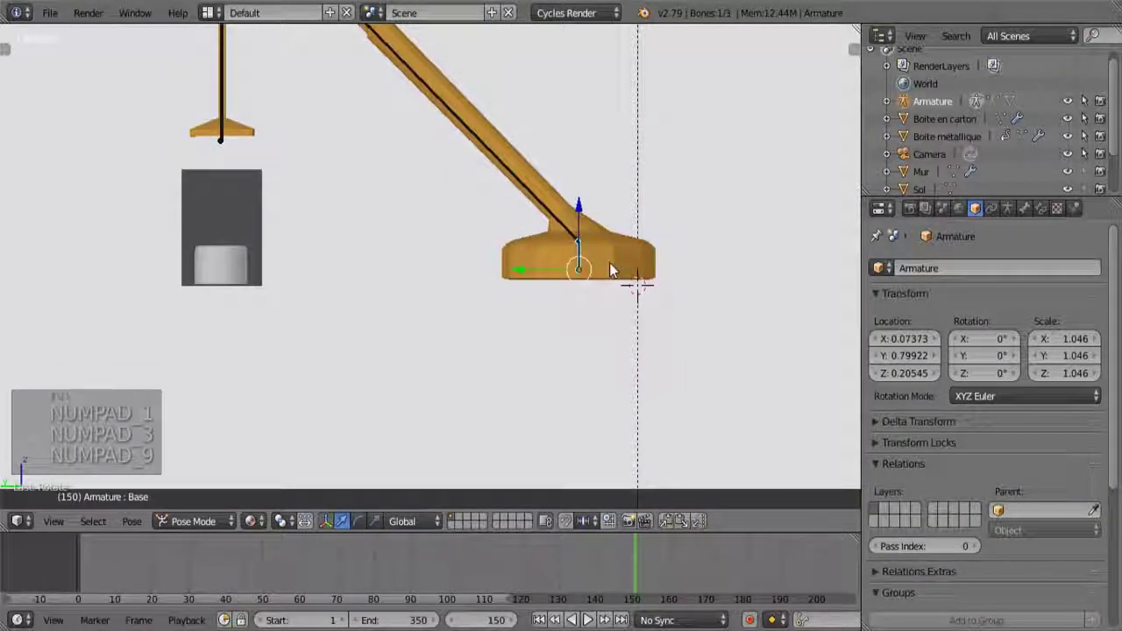
pyautogui.press('KP_3')
pyautogui.press('KP_9')
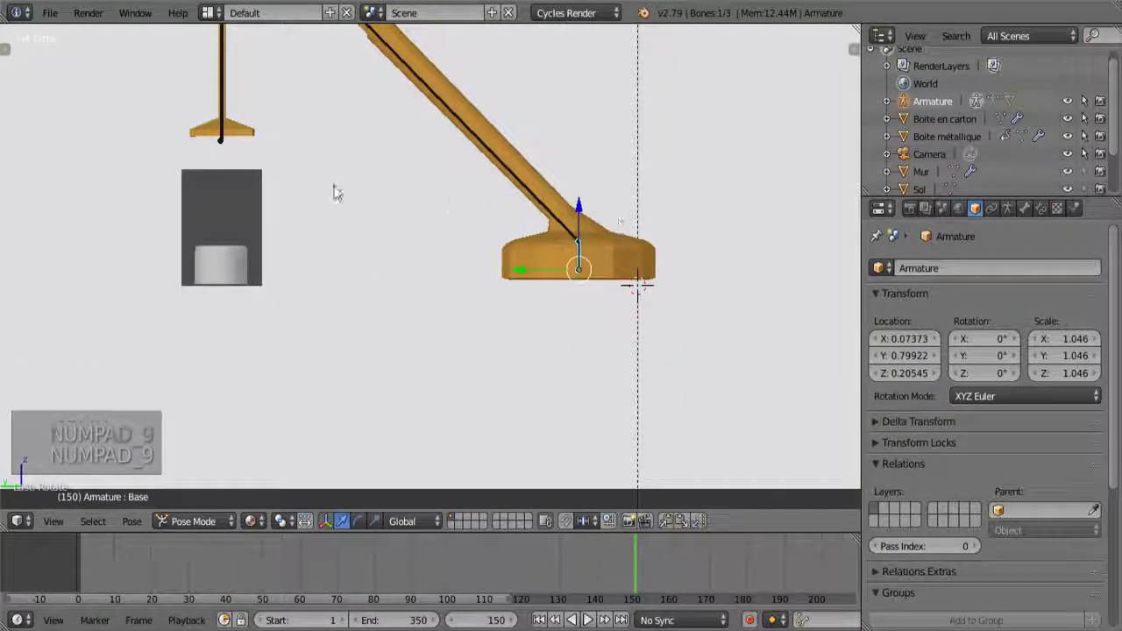
pyautogui.scroll(-3, 335, 203)
pyautogui.scroll(3, 334, 203)
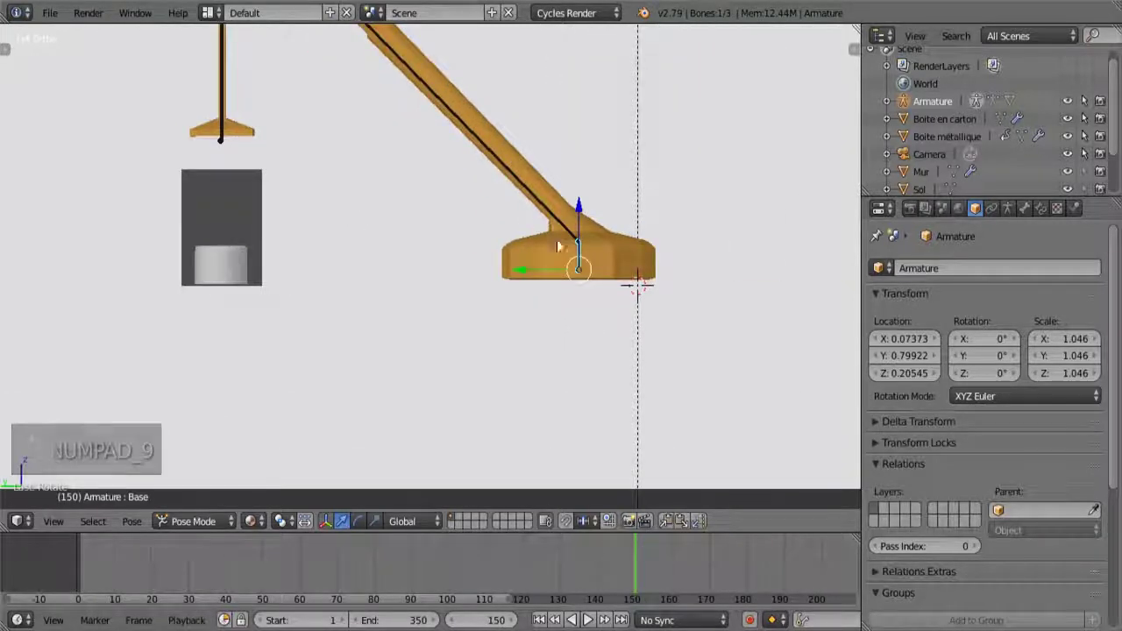
pyautogui.rightClick(501, 177)
pyautogui.press('r')
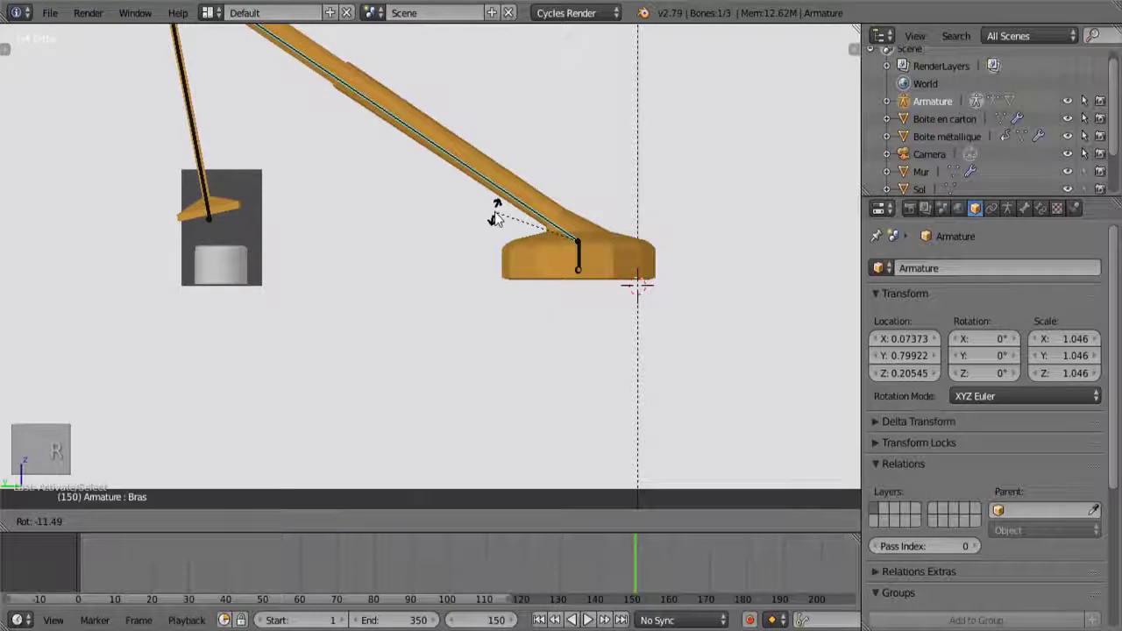
pyautogui.click(496, 219)
# Rotate the Aimant bone in the left view until the crane's hook hangs vertically.
pyautogui.keyDown('shift'); pyautogui.moveTo(184, 175); pyautogui.dragTo(240, 245, button='middle'); pyautogui.keyUp('shift')
pyautogui.rightClick(247, 235)
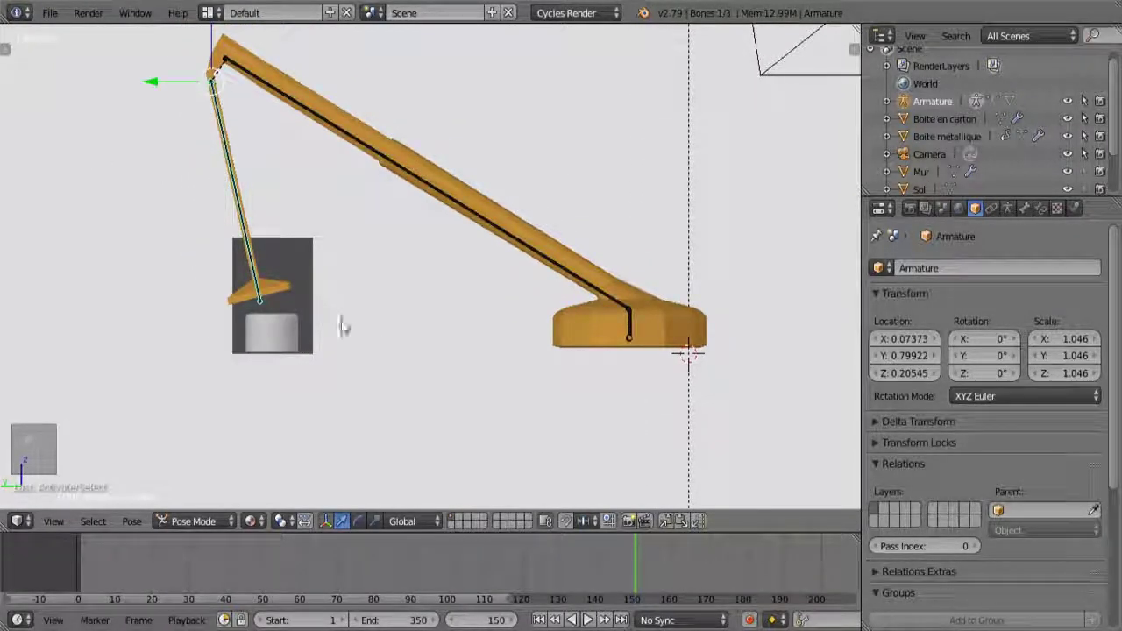
pyautogui.press('r')
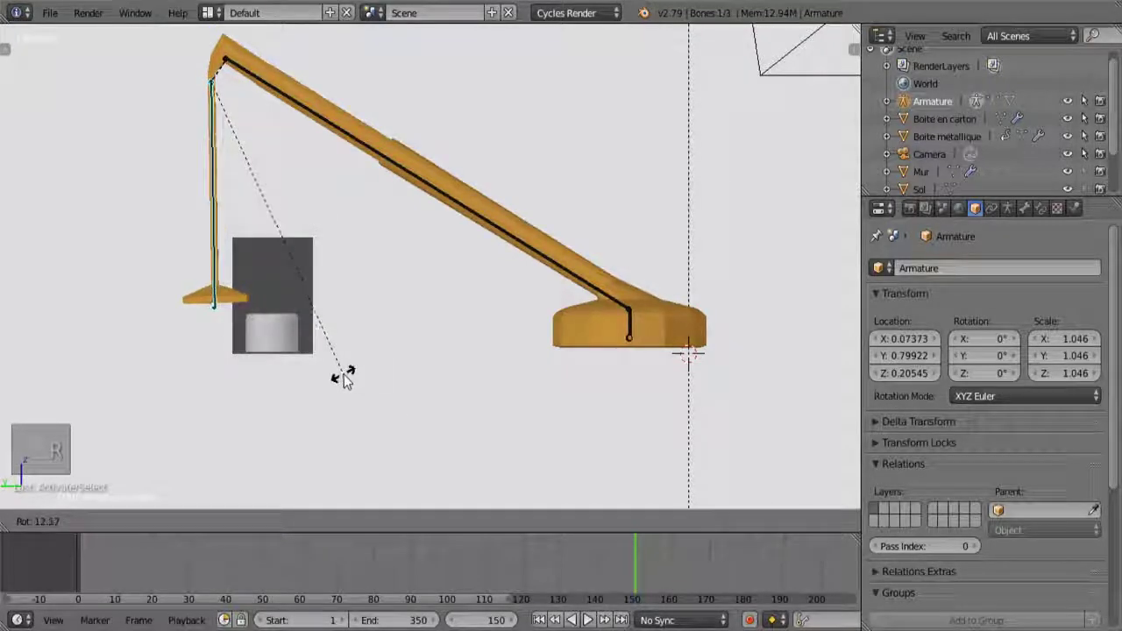
pyautogui.rightClick(341, 377)
# Move the Base bone along the Y axis in the left view until the hook is above the metal box.
pyautogui.moveTo(325, 333); pyautogui.dragTo(225, 325, button='middle')
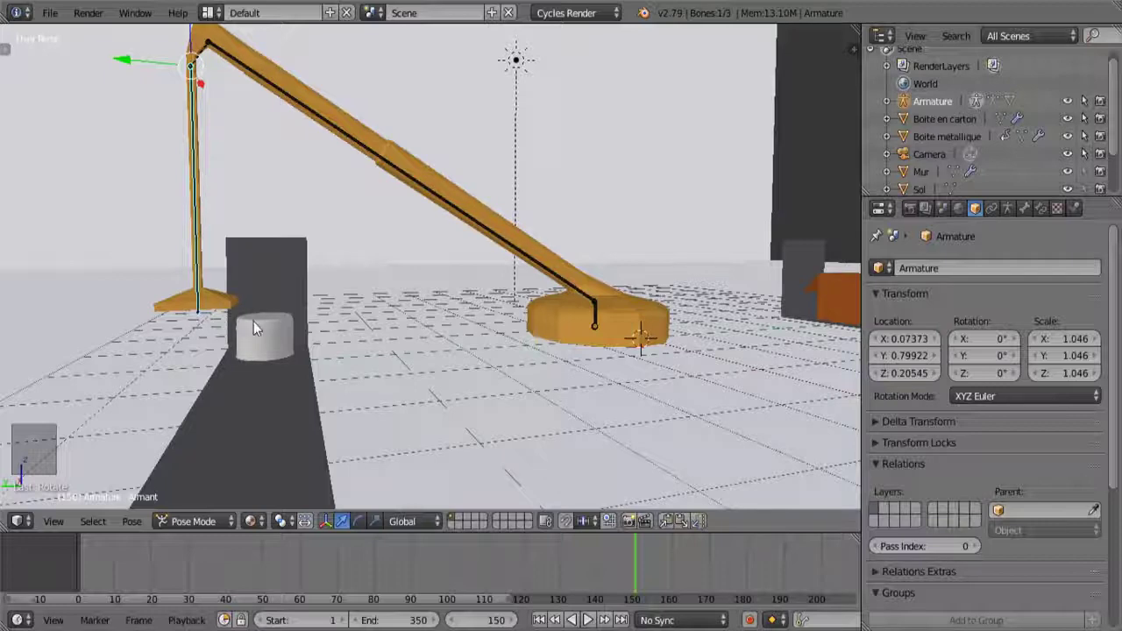
pyautogui.moveTo(254, 321); pyautogui.dragTo(305, 294, button='middle')
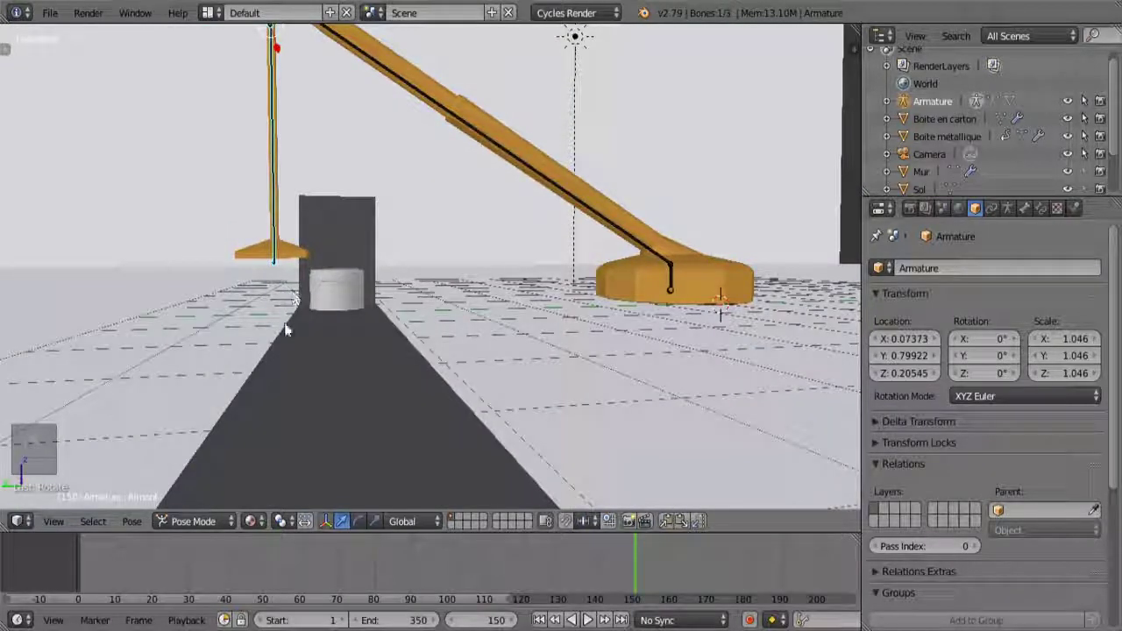
pyautogui.moveTo(304, 283); pyautogui.dragTo(334, 281, button='middle')
pyautogui.scroll(2, 334, 280)
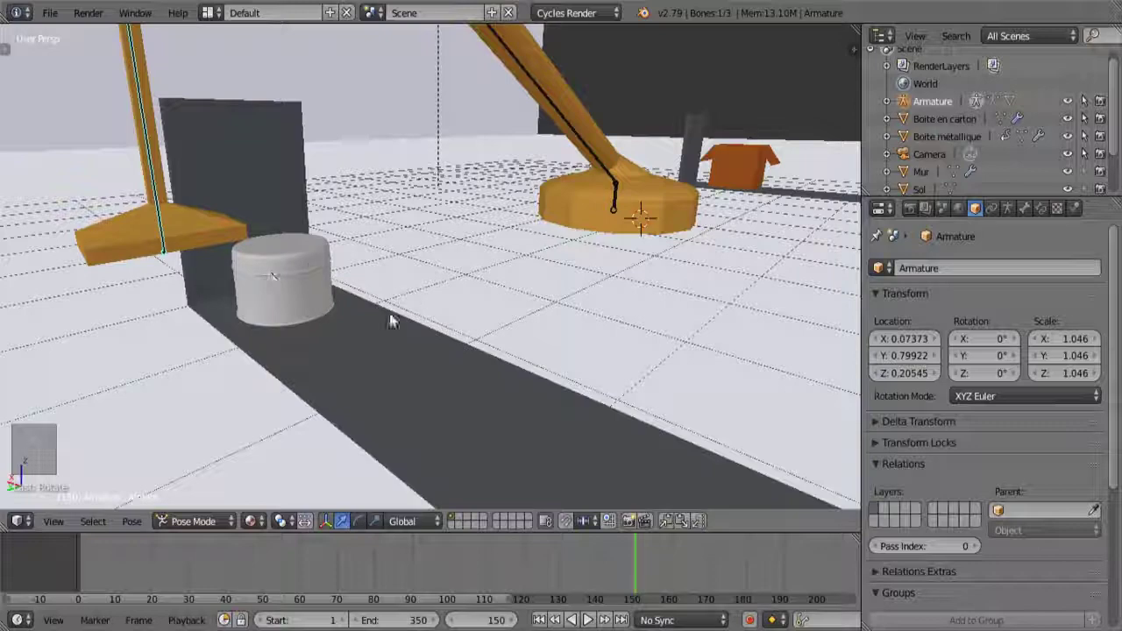
pyautogui.moveTo(390, 321); pyautogui.dragTo(318, 291, button='middle')
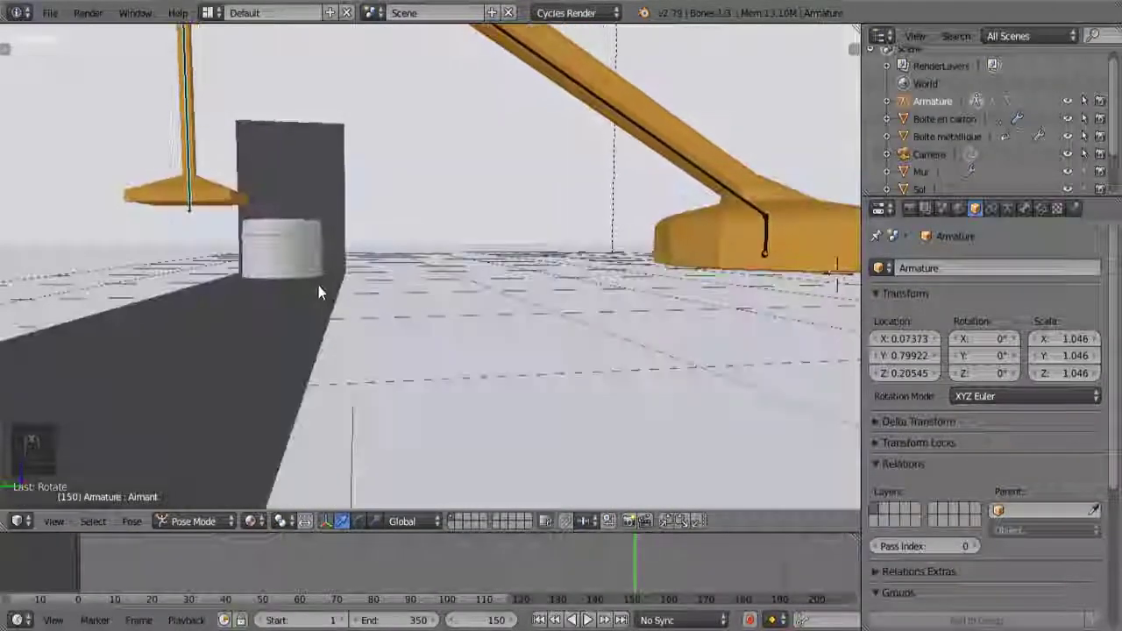
pyautogui.press('KP_3')
pyautogui.press('KP_9')
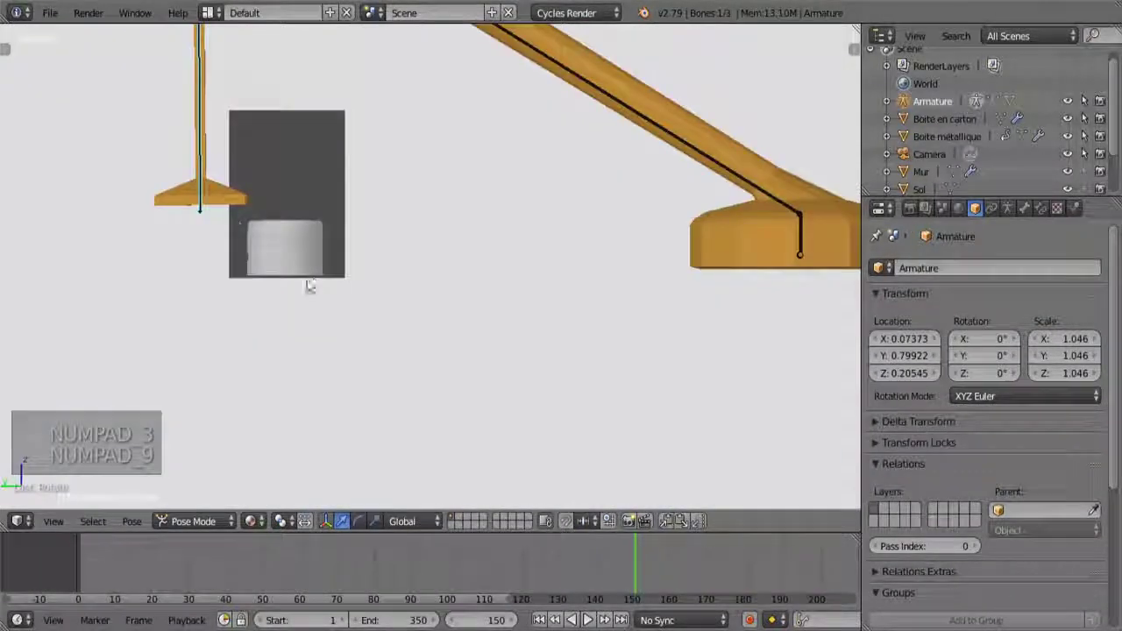
pyautogui.rightClick(794, 234)
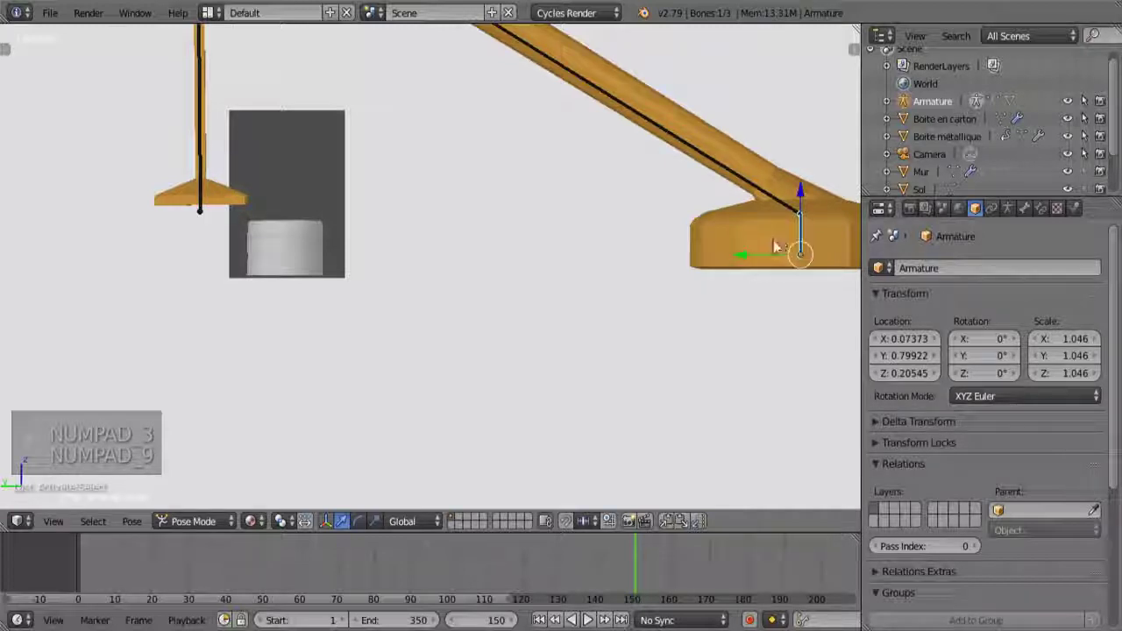
pyautogui.press('g')
pyautogui.press('y')
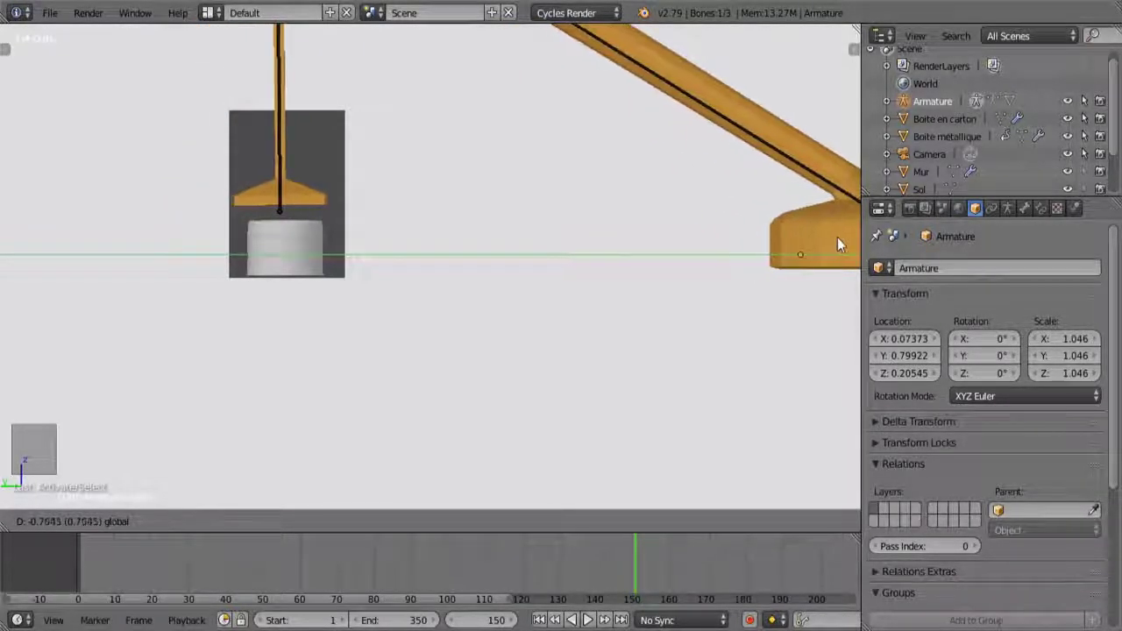
pyautogui.click(837, 237)
pyautogui.scroll(-4, 449, 224)
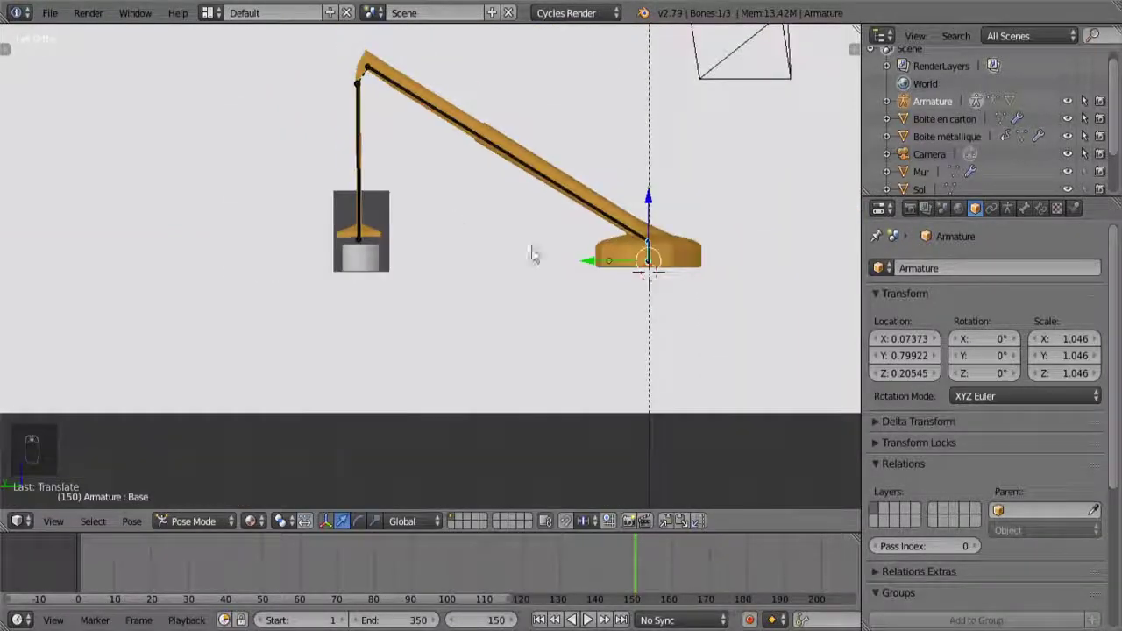
pyautogui.scroll(3, 533, 250)
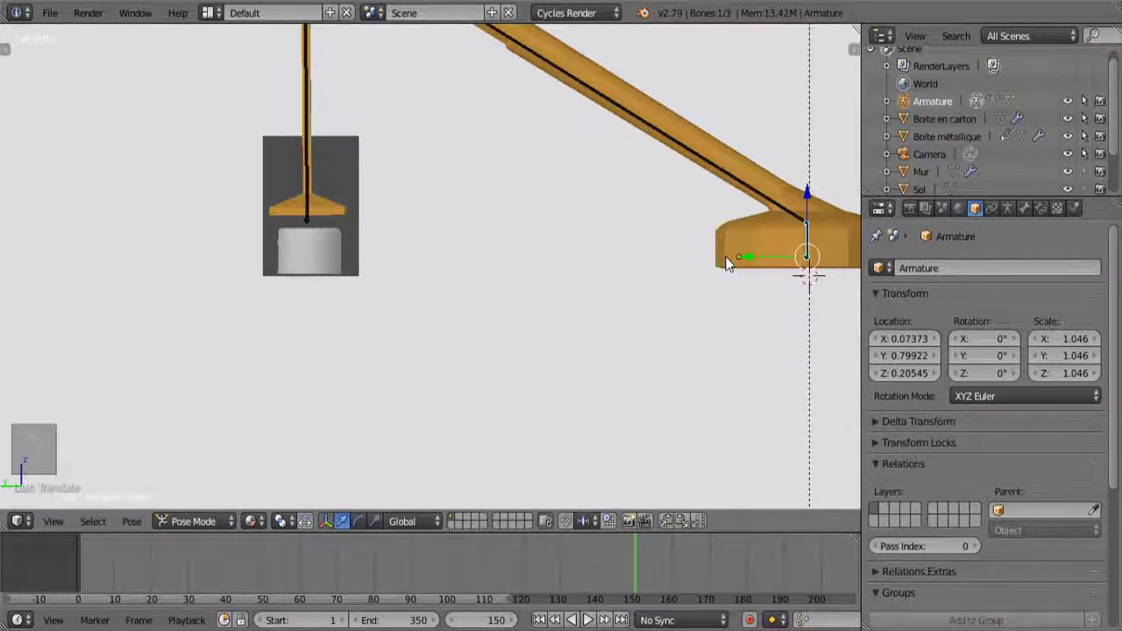
# Undo the Base bone's move along the Y axis.
pyautogui.hotkey('ctrl', 'z')
pyautogui.hotkey('ctrl', 'z')
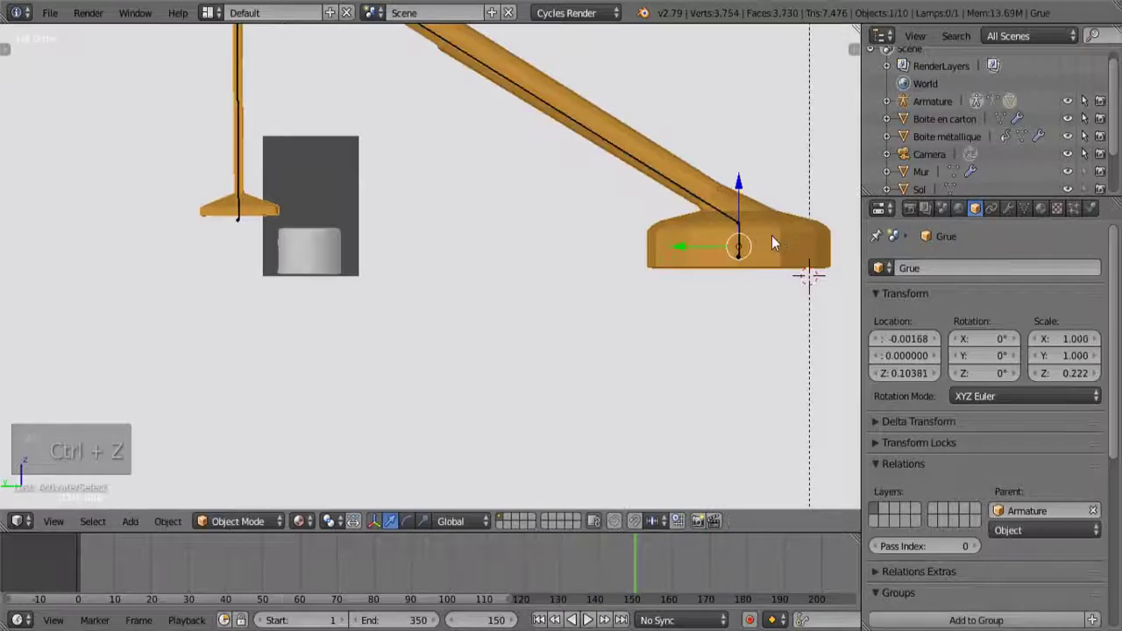
pyautogui.hotkey('ctrl', 'z')
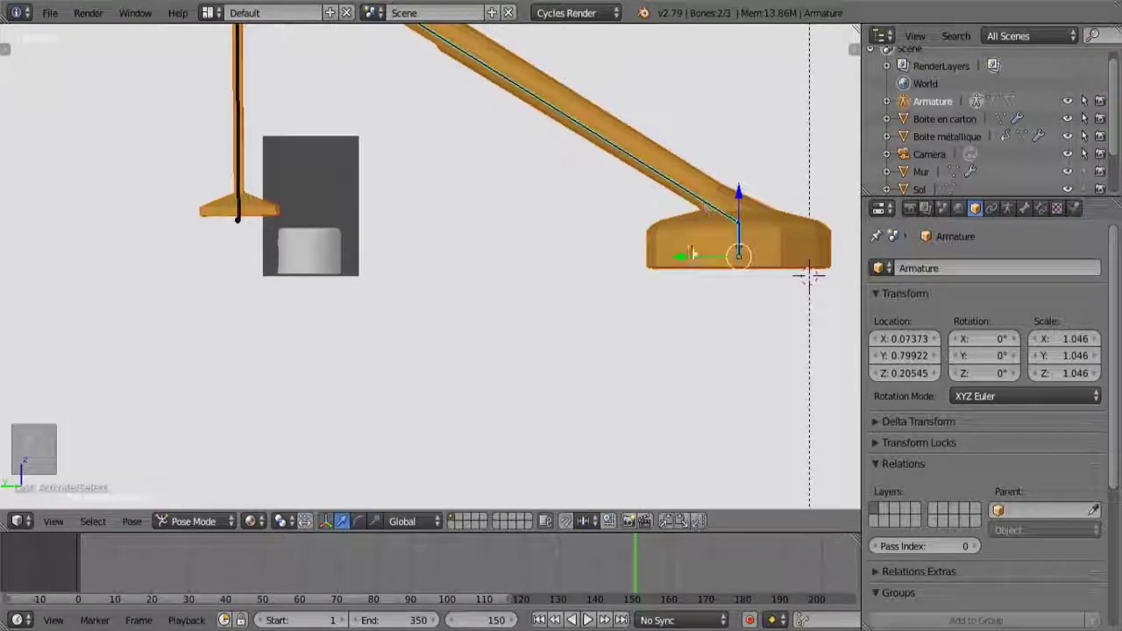
# Move the selected Base and Bras bones together along the Y axis until the hook is above the metal box.
pyautogui.moveTo(681, 257); pyautogui.dragTo(744, 245)
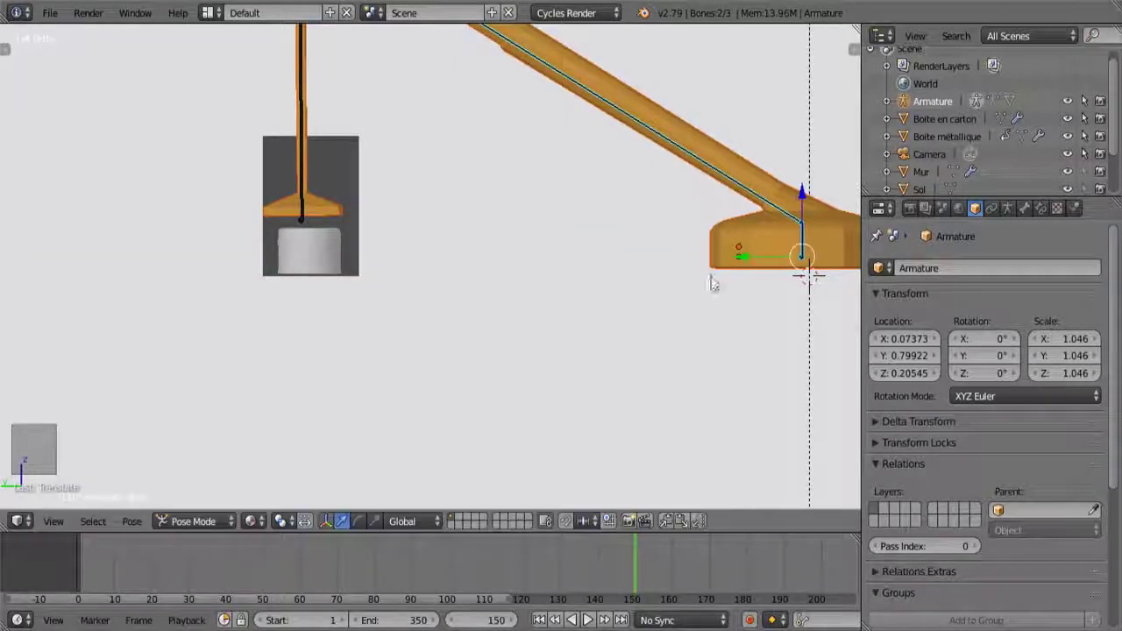
pyautogui.scroll(-3, 701, 298)
pyautogui.moveTo(700, 302); pyautogui.dragTo(678, 296, button='middle')
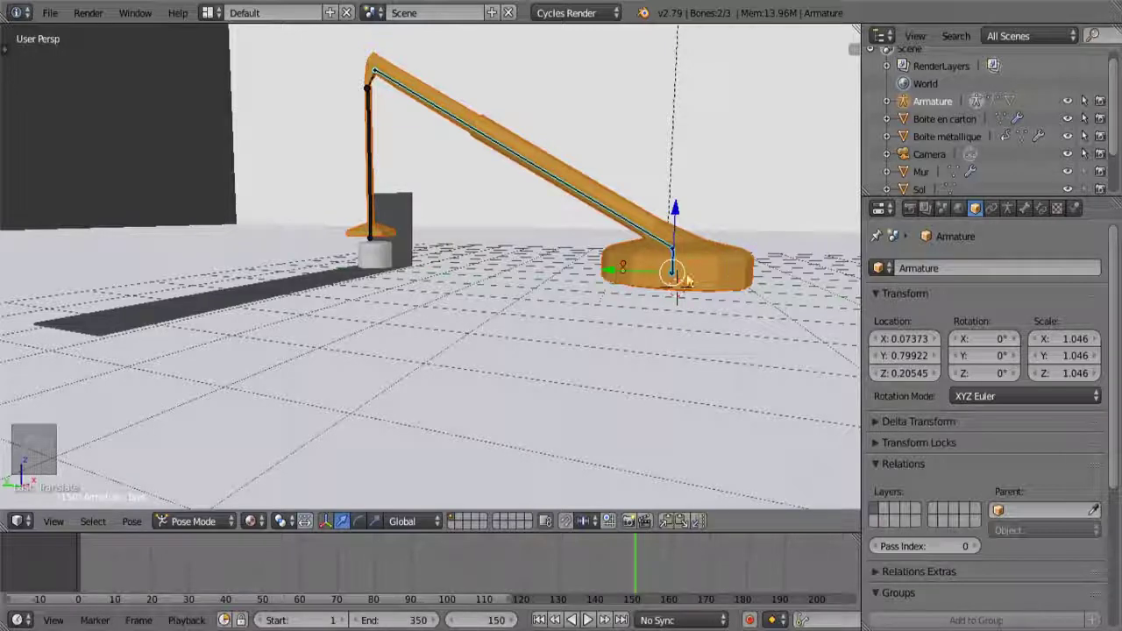
pyautogui.moveTo(607, 300); pyautogui.dragTo(589, 326, button='middle')
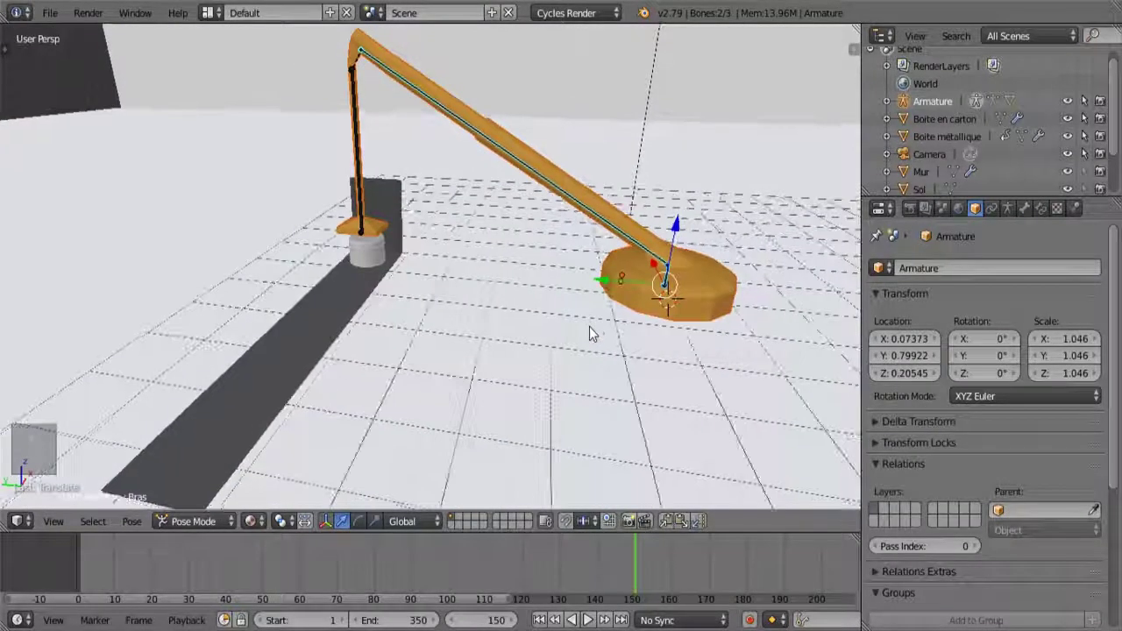
pyautogui.press('r')
pyautogui.rightClick(716, 326)
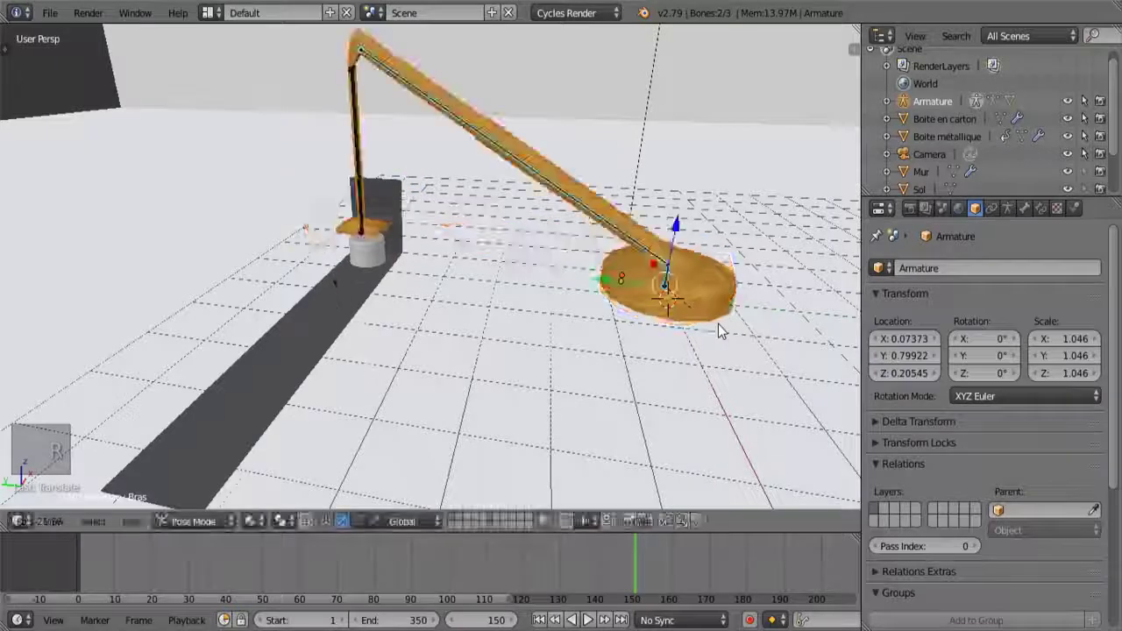
pyautogui.rightClick(626, 221)
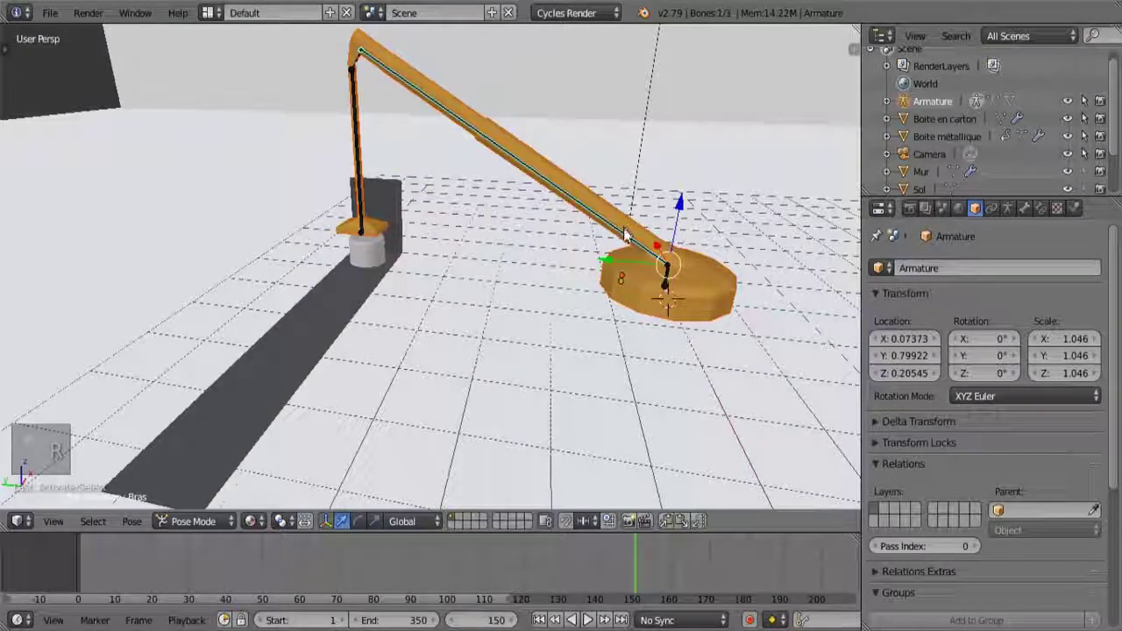
pyautogui.press('r')
pyautogui.press('r')
pyautogui.rightClick(674, 197)
# Examine the hook's alignment with the metal box in the left view and in perspective.
pyautogui.moveTo(666, 219); pyautogui.dragTo(619, 252, button='middle')
pyautogui.press('KP_1')
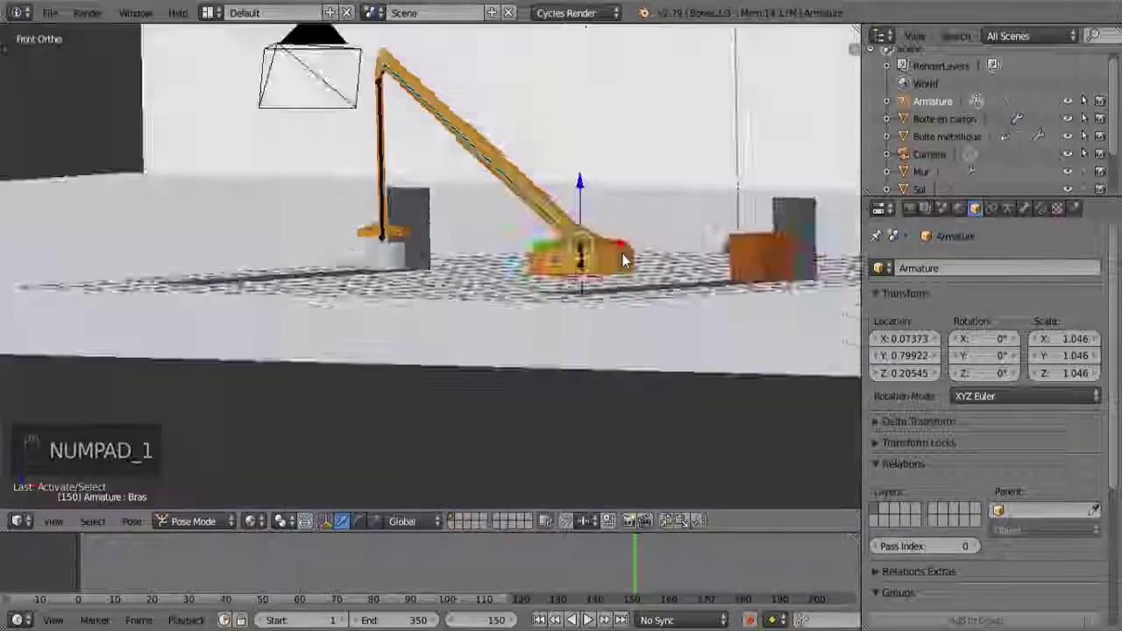
pyautogui.press('KP_3')
pyautogui.press('KP_9')
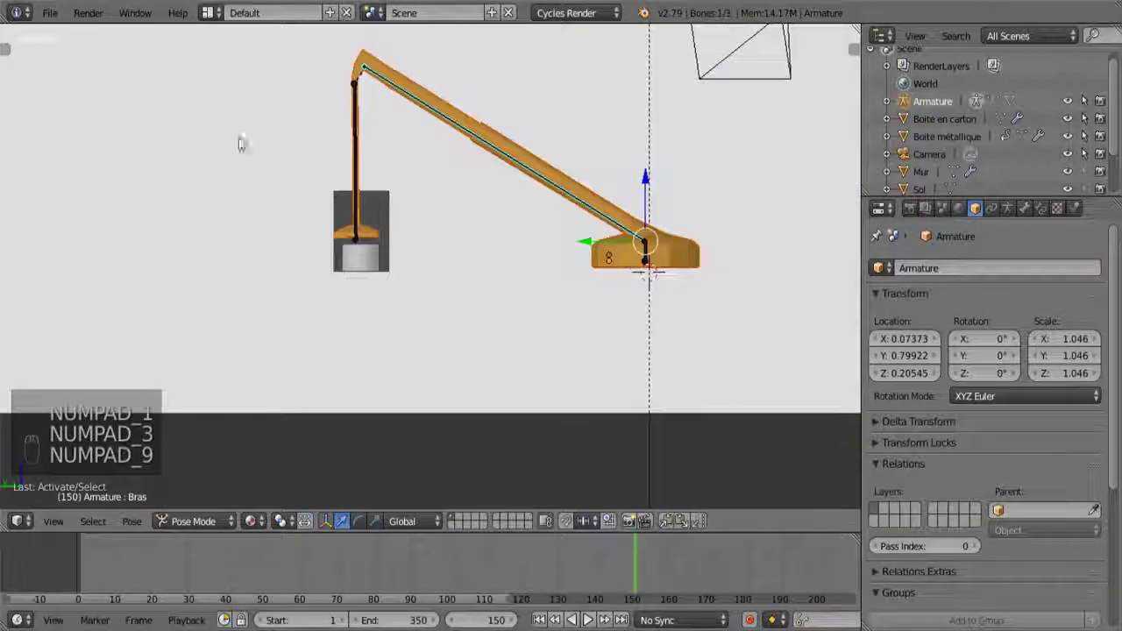
pyautogui.scroll(5, 306, 188)
pyautogui.moveTo(303, 195); pyautogui.dragTo(317, 238, button='middle')
pyautogui.scroll(-5, 318, 239)
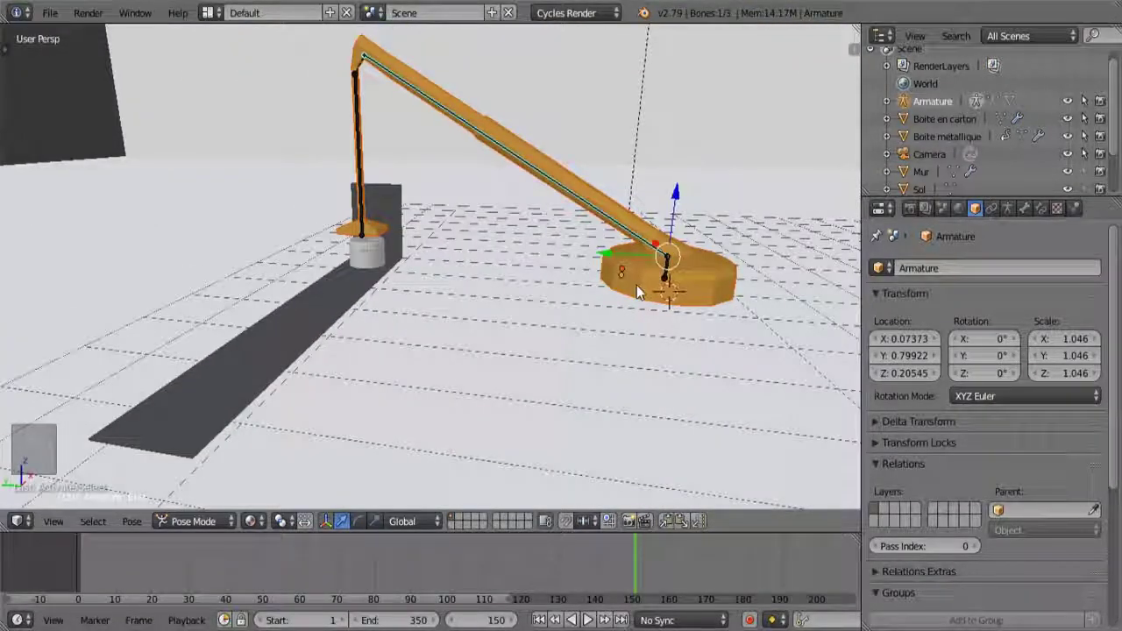
# Select all three bones of the armature and clear their pose rotation.
pyautogui.press('a')
pyautogui.press('a')
pyautogui.press('a')
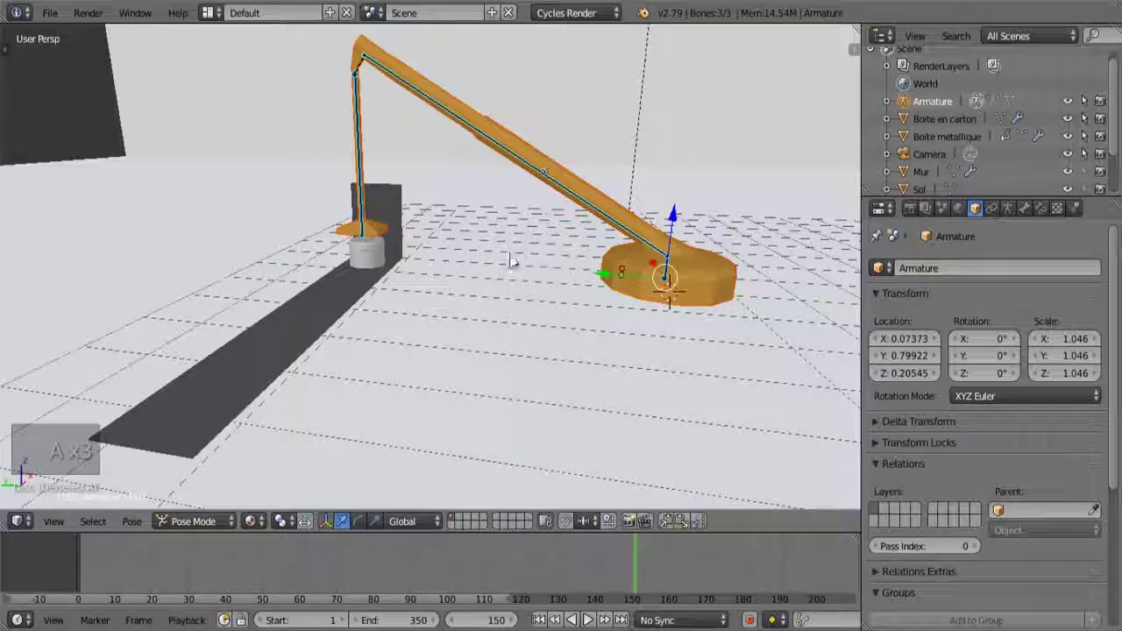
pyautogui.hotkey('alt', 'r')
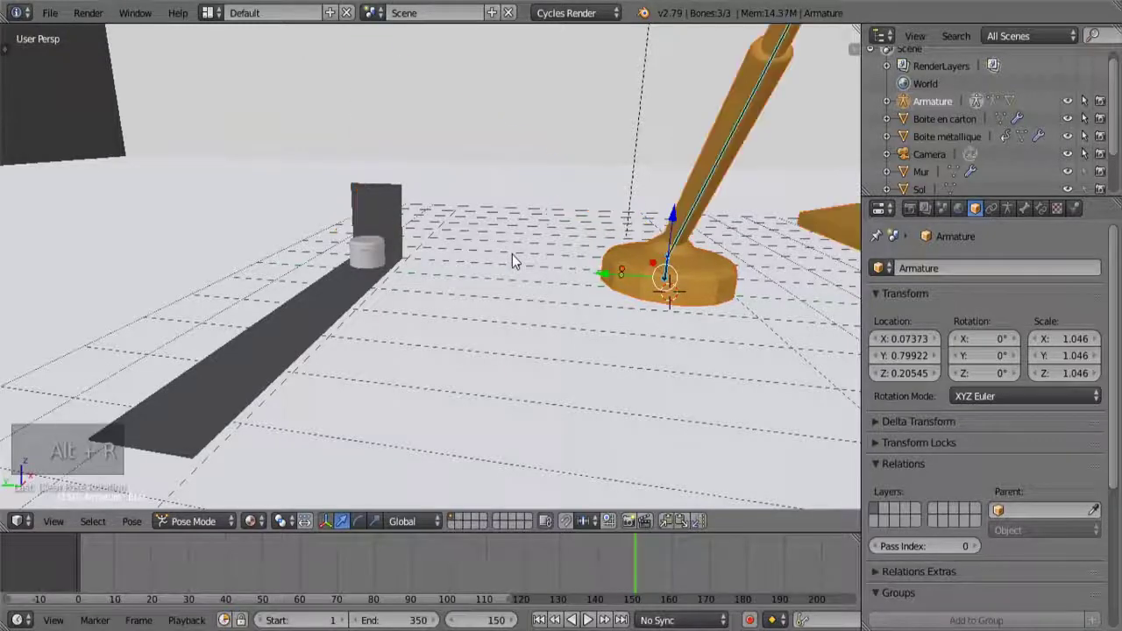
pyautogui.moveTo(526, 278); pyautogui.dragTo(681, 261, button='middle')
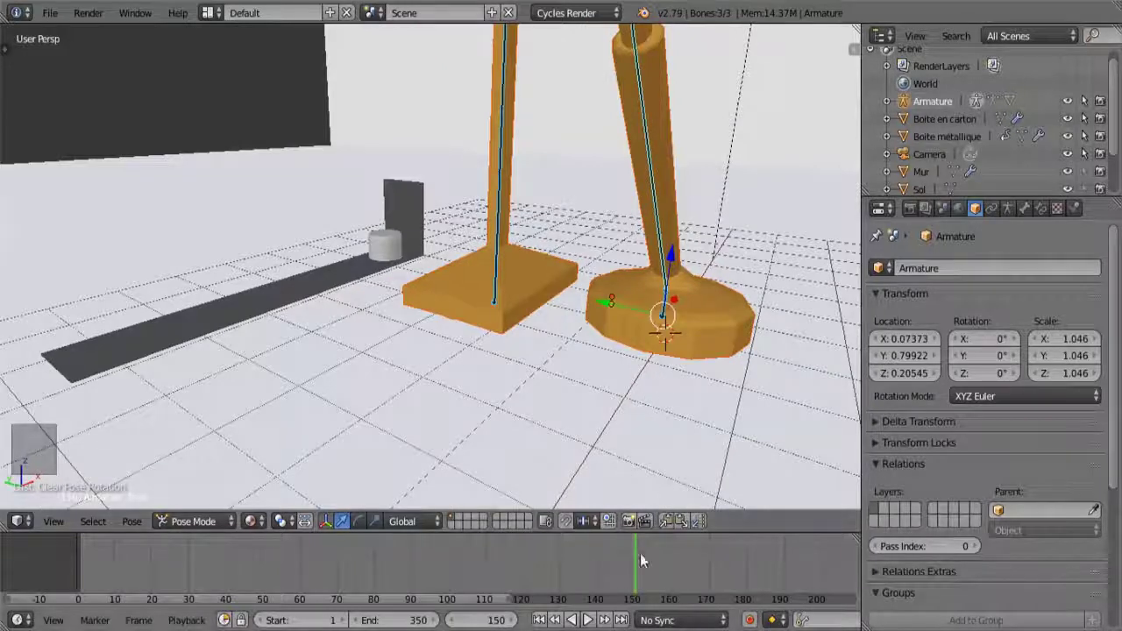
# Play the animation briefly, stop it and return to frame 1.
pyautogui.hotkey('alt', 'a')
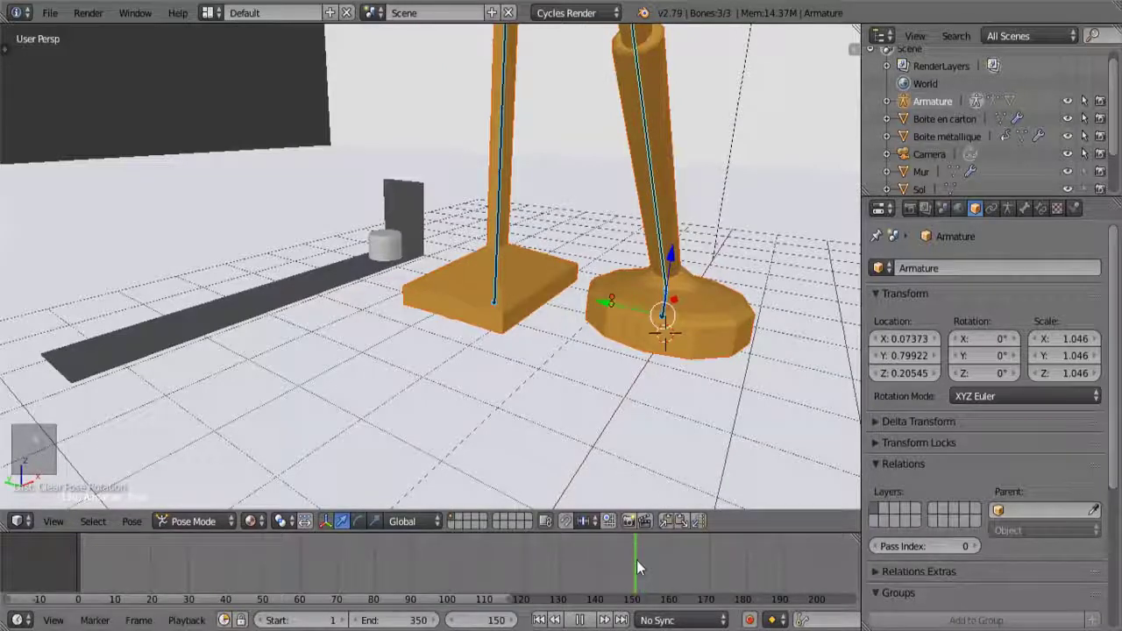
pyautogui.hotkey('alt', 'a')
pyautogui.hotkey('shift', 'Left')
pyautogui.hotkey('alt', 'a')
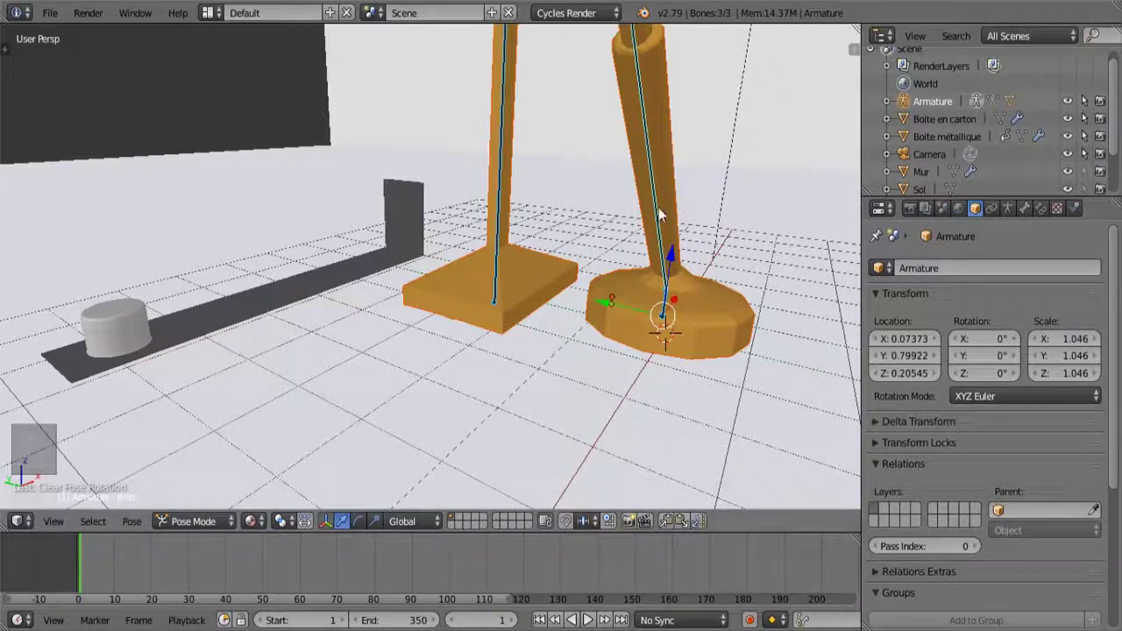
# Switch to the camera view and insert a LocRotScale keyframe at frame 1 for all the armature's bones.
pyautogui.scroll(-5, 661, 214)
pyautogui.scroll(5, 634, 218)
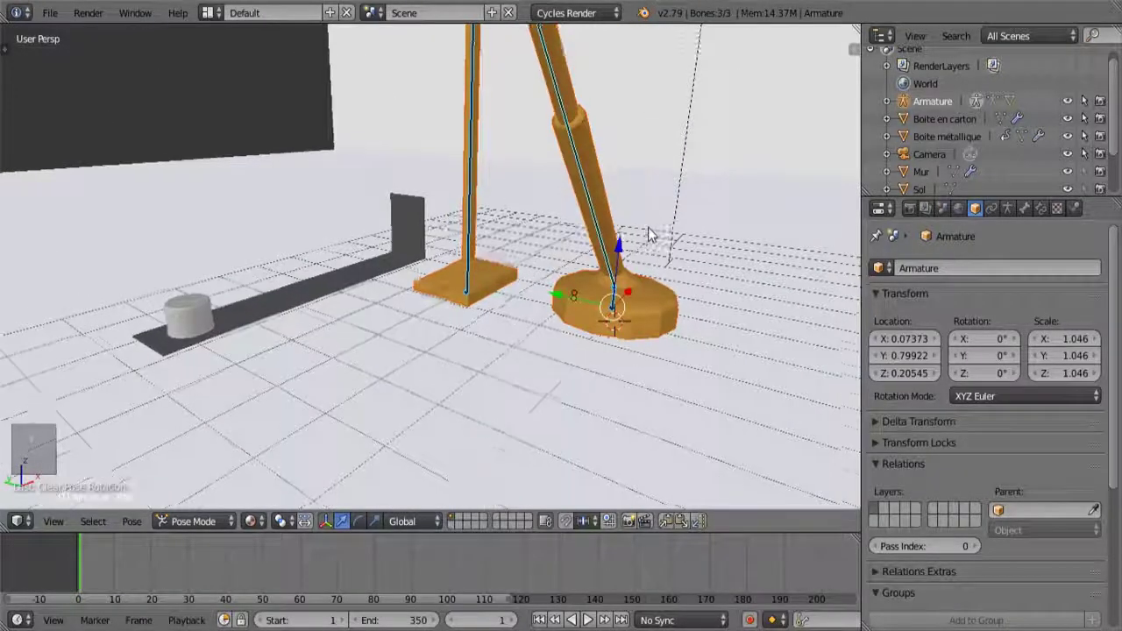
pyautogui.press('KP_0')
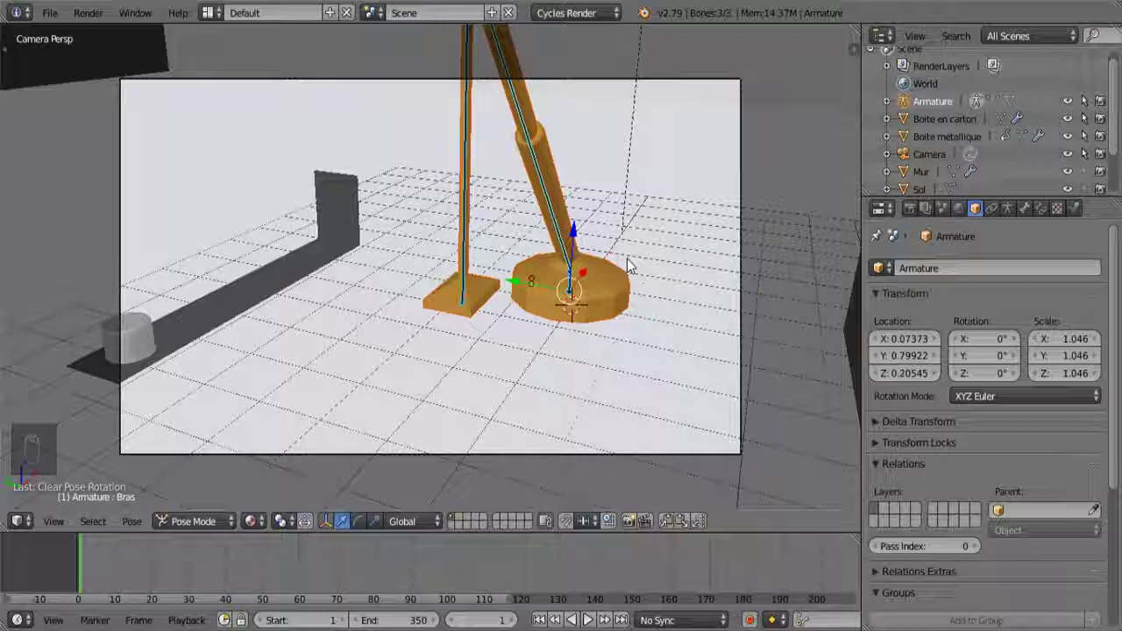
pyautogui.press('a')
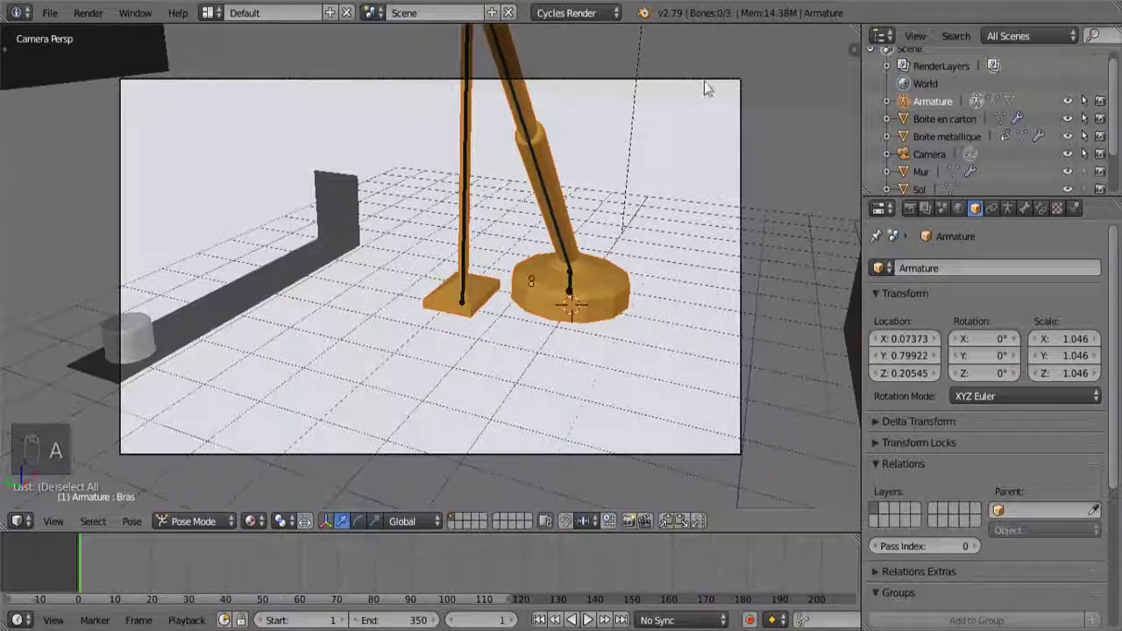
pyautogui.press('a')
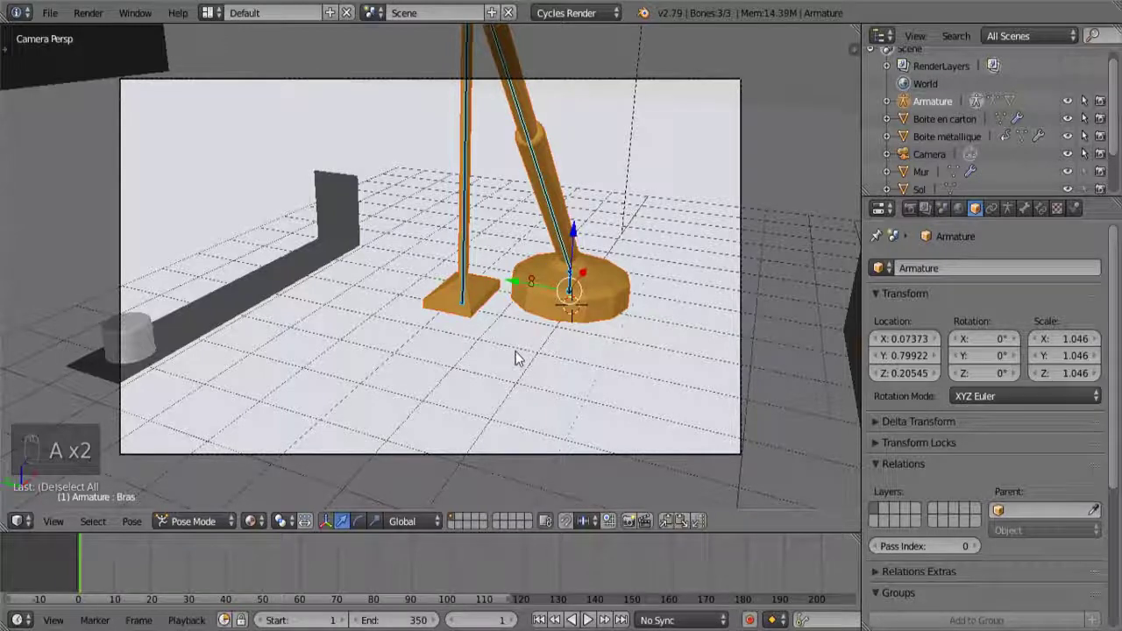
pyautogui.press('i')
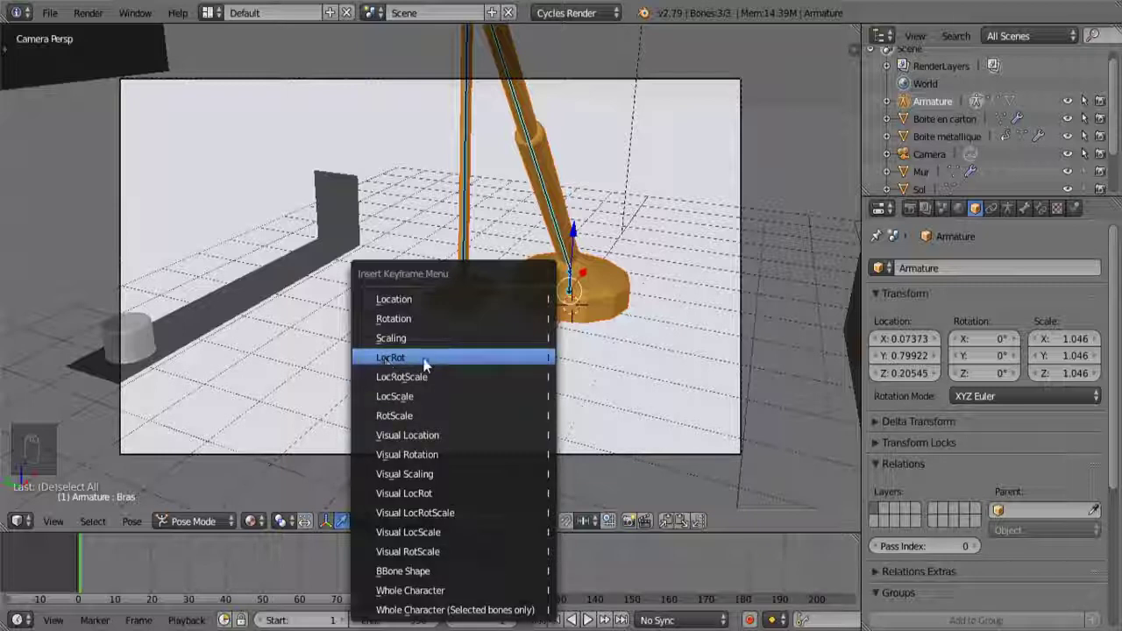
pyautogui.click(465, 378)
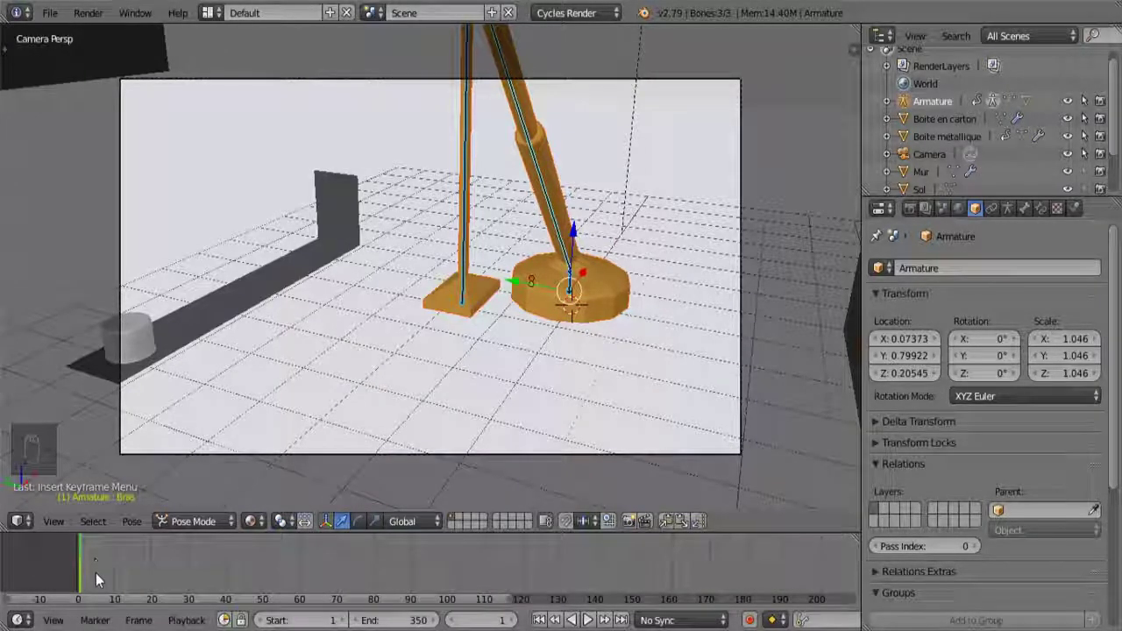
# Preview the metal box's movement on the timeline and move to frame 150.
pyautogui.hotkey('alt', 'a')
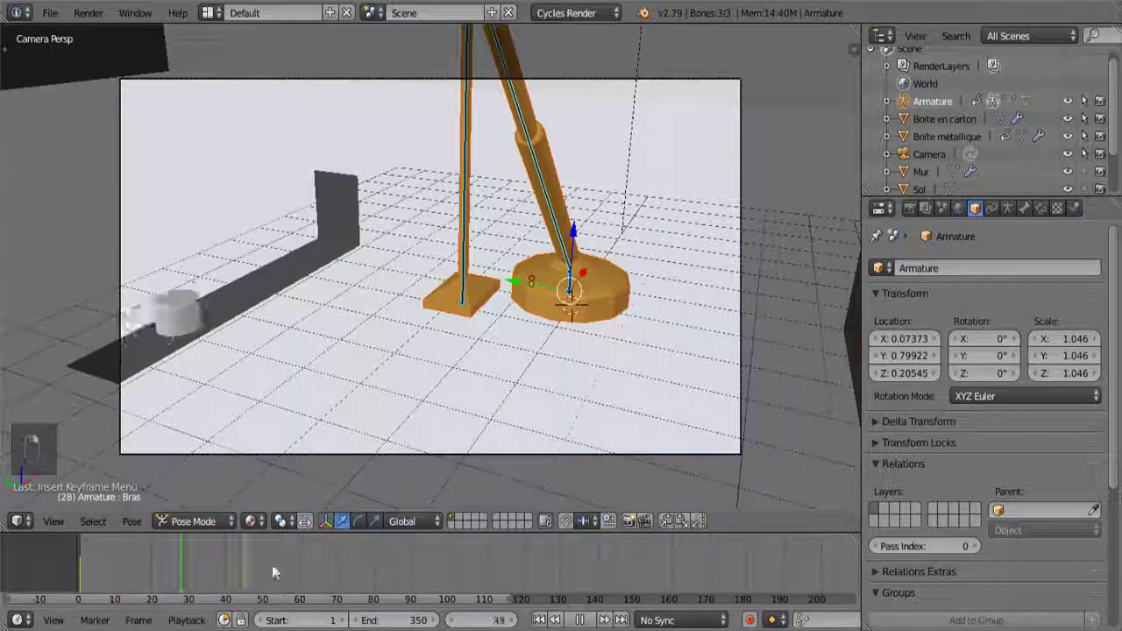
pyautogui.moveTo(74, 572); pyautogui.dragTo(240, 570)
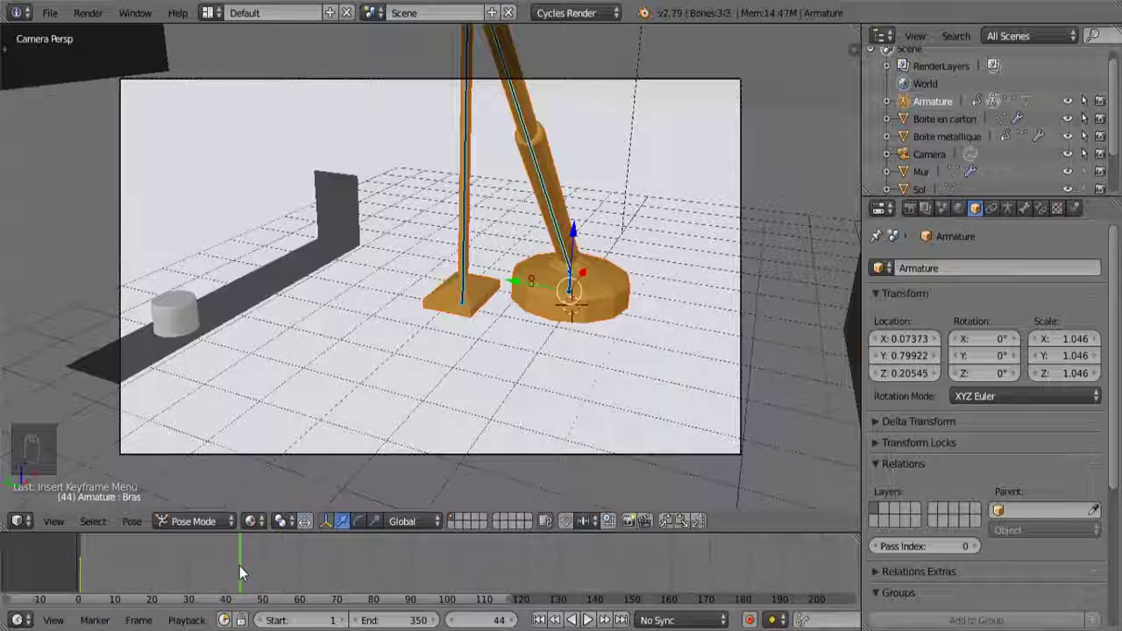
pyautogui.click(487, 620)
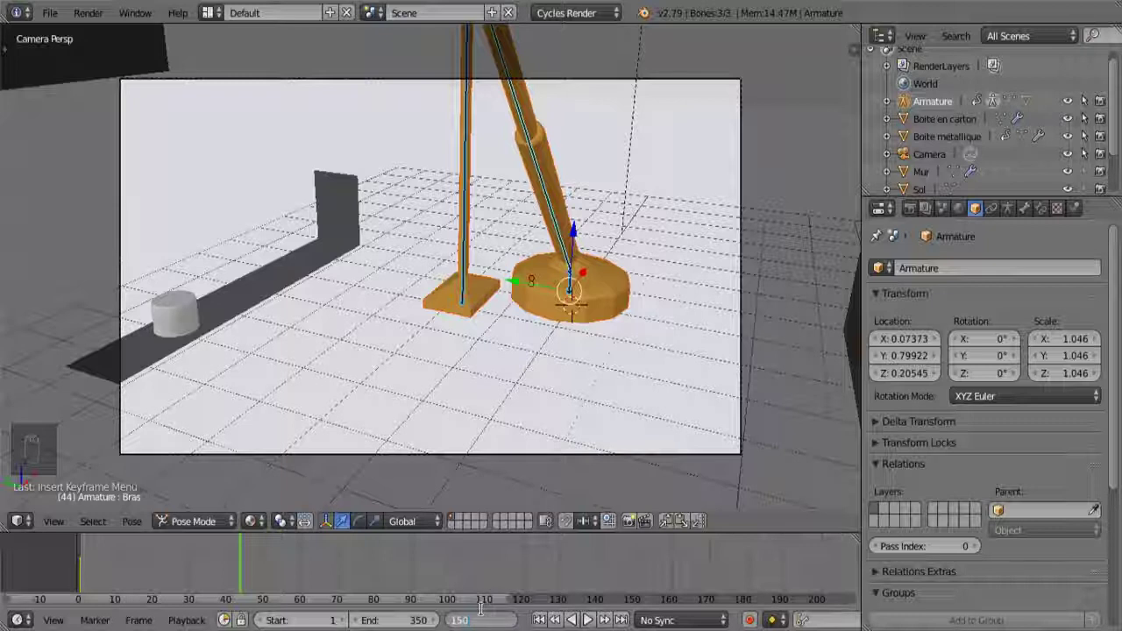
pyautogui.press('Return')
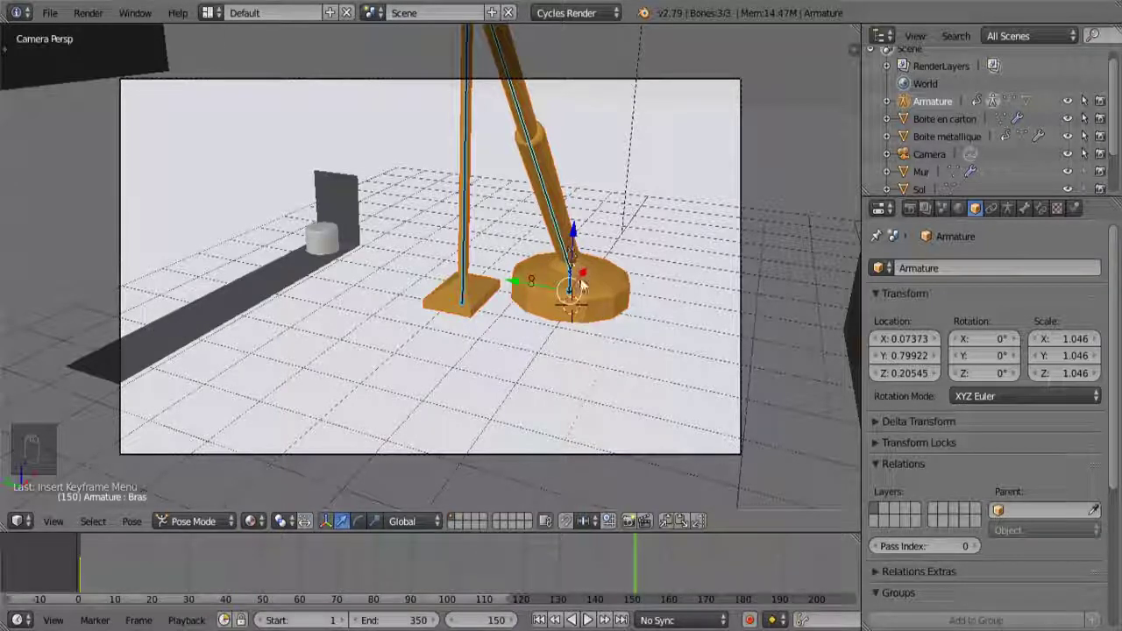
# Select the armature's base bone and rotate it about 94° in the top view so the arm points towards the metal box.
pyautogui.moveTo(571, 283); pyautogui.dragTo(565, 285)
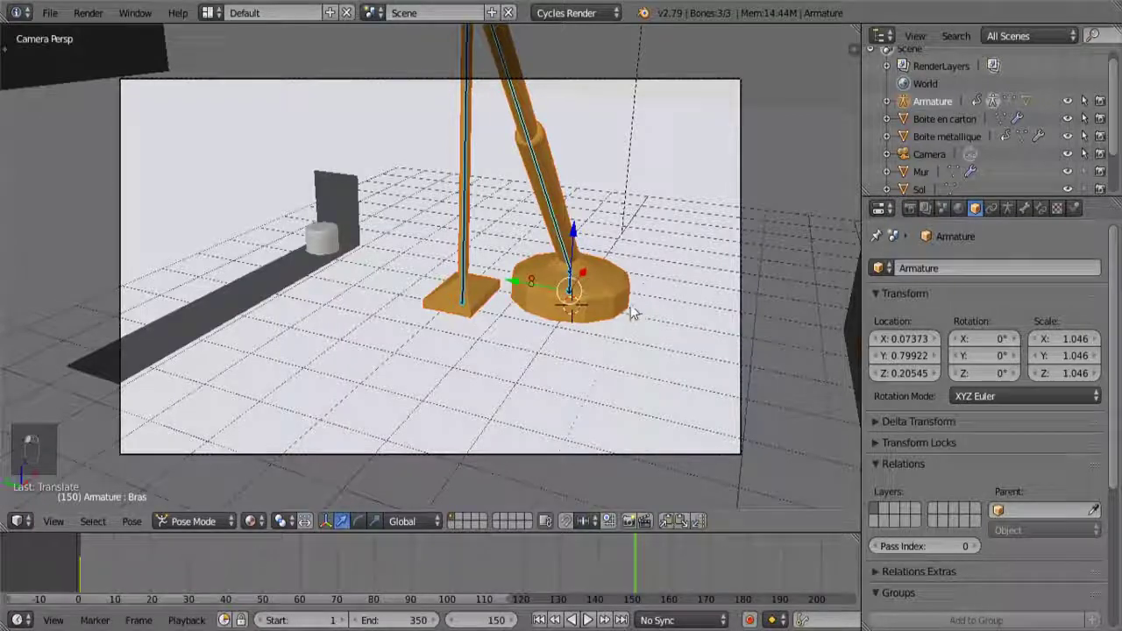
pyautogui.rightClick(552, 193)
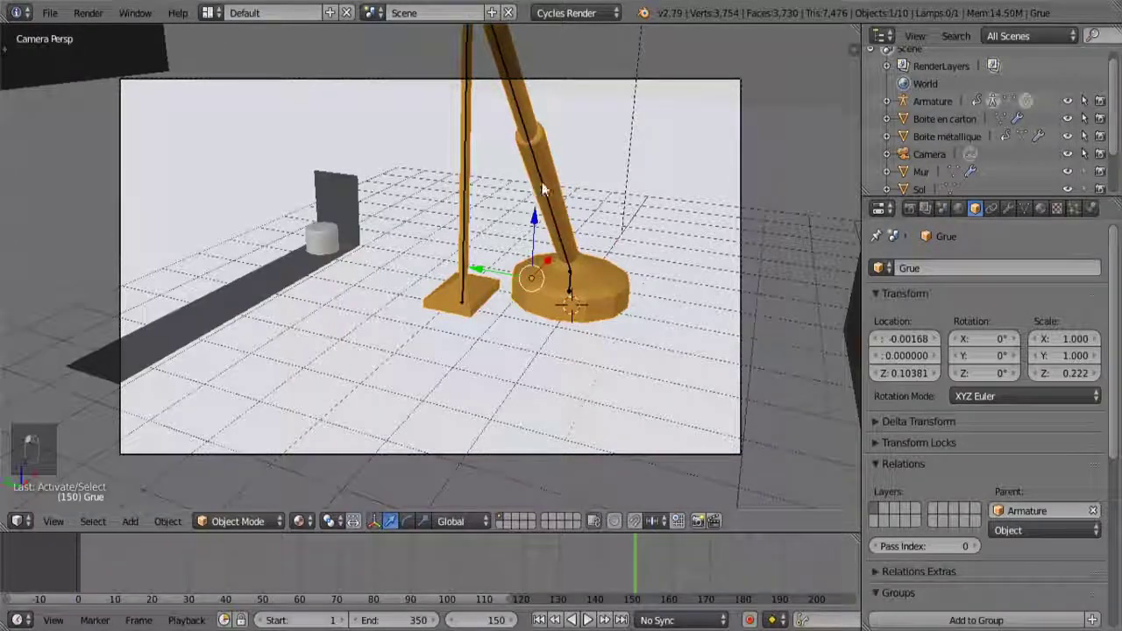
pyautogui.rightClick(561, 242)
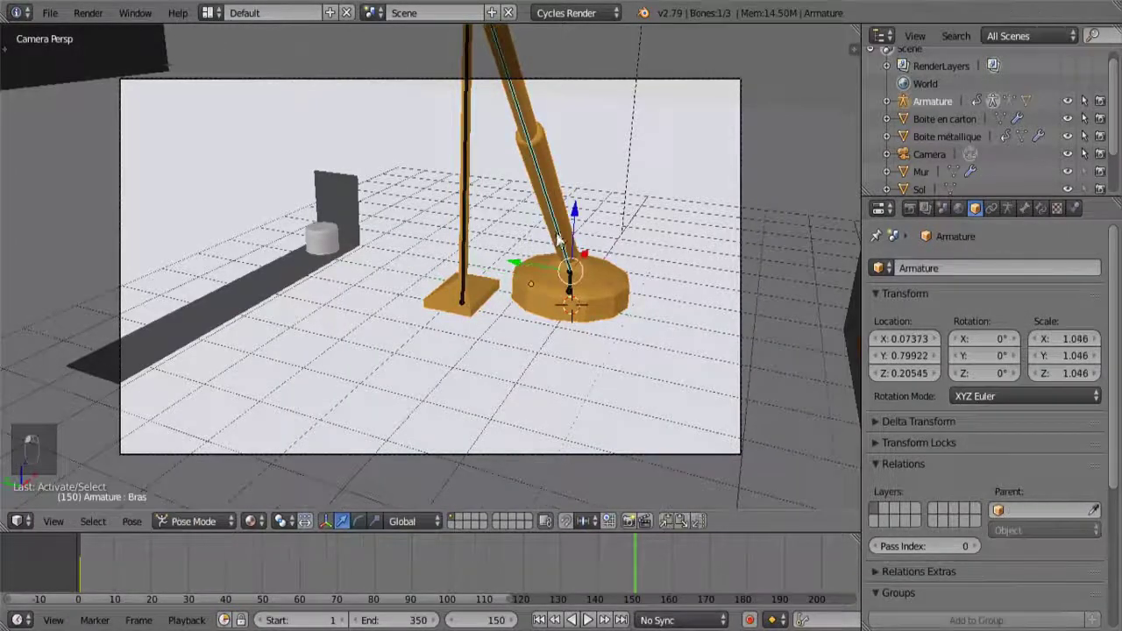
pyautogui.rightClick(574, 295)
pyautogui.scroll(4, 583, 295)
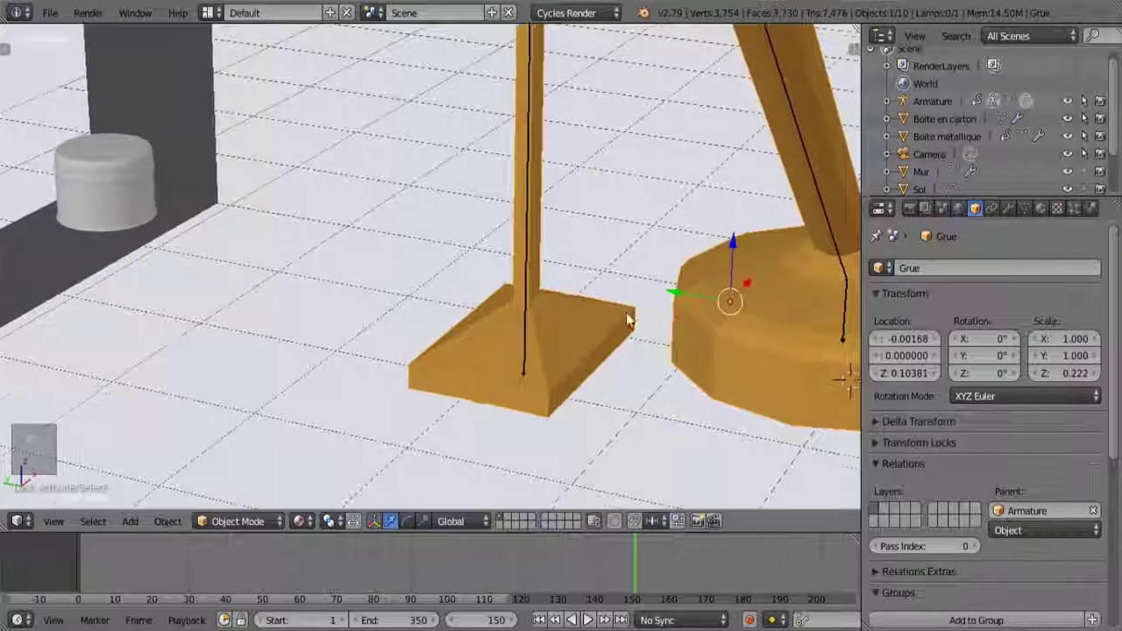
pyautogui.keyDown('ctrl'); pyautogui.scroll(-5, 626, 318); pyautogui.keyUp('ctrl')
pyautogui.rightClick(715, 282)
pyautogui.scroll(-6, 782, 320)
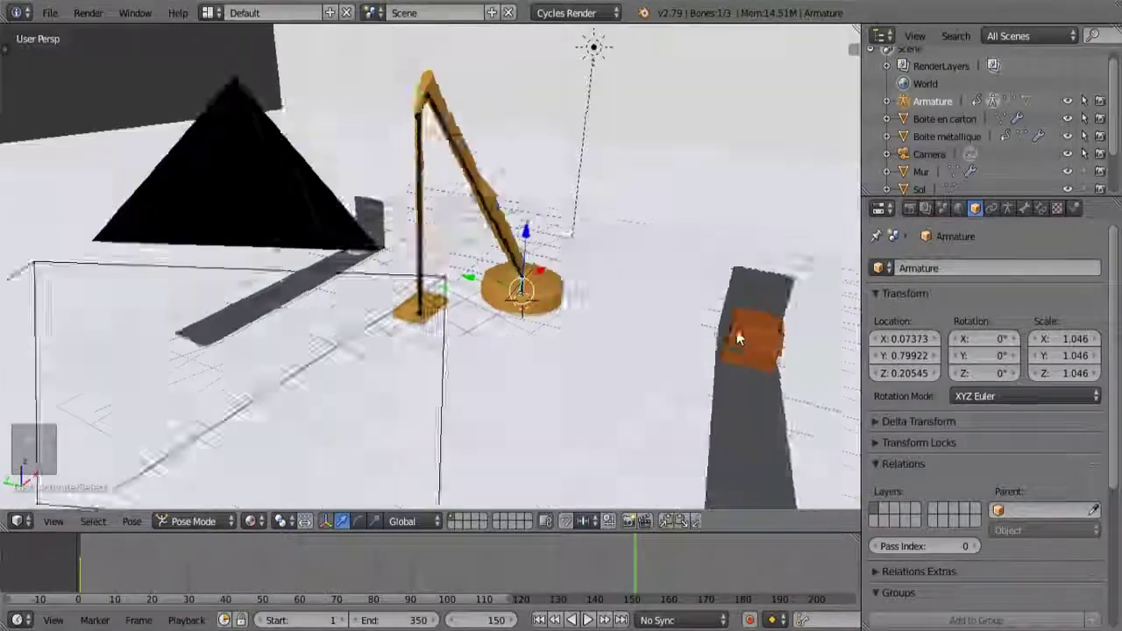
pyautogui.moveTo(782, 320); pyautogui.dragTo(470, 320, button='middle')
pyautogui.press('KP_7')
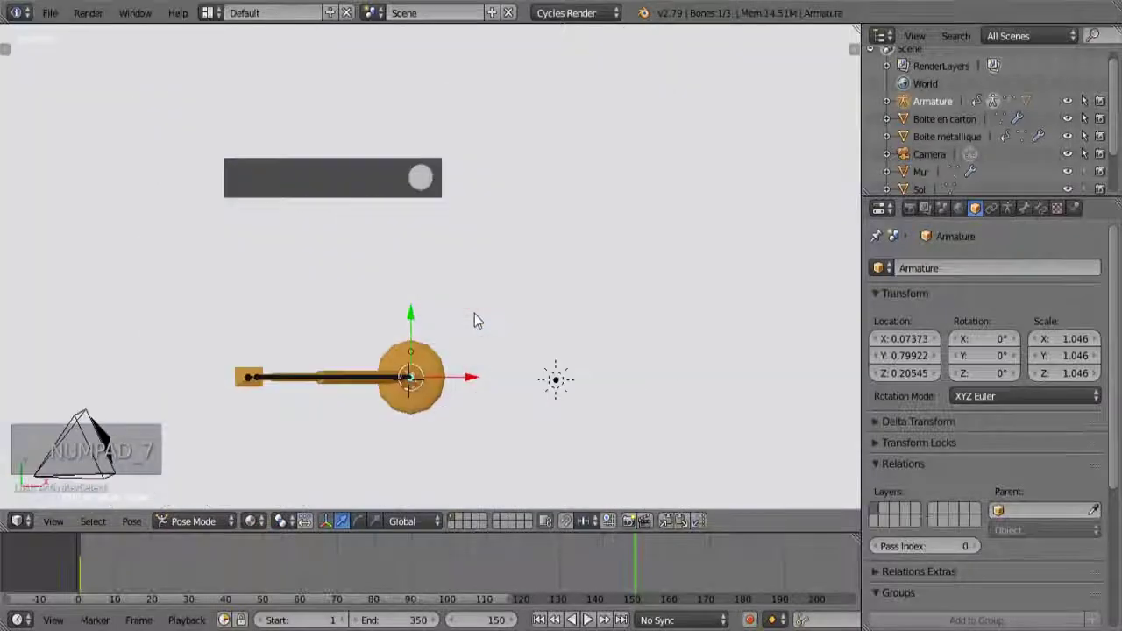
pyautogui.press('r')
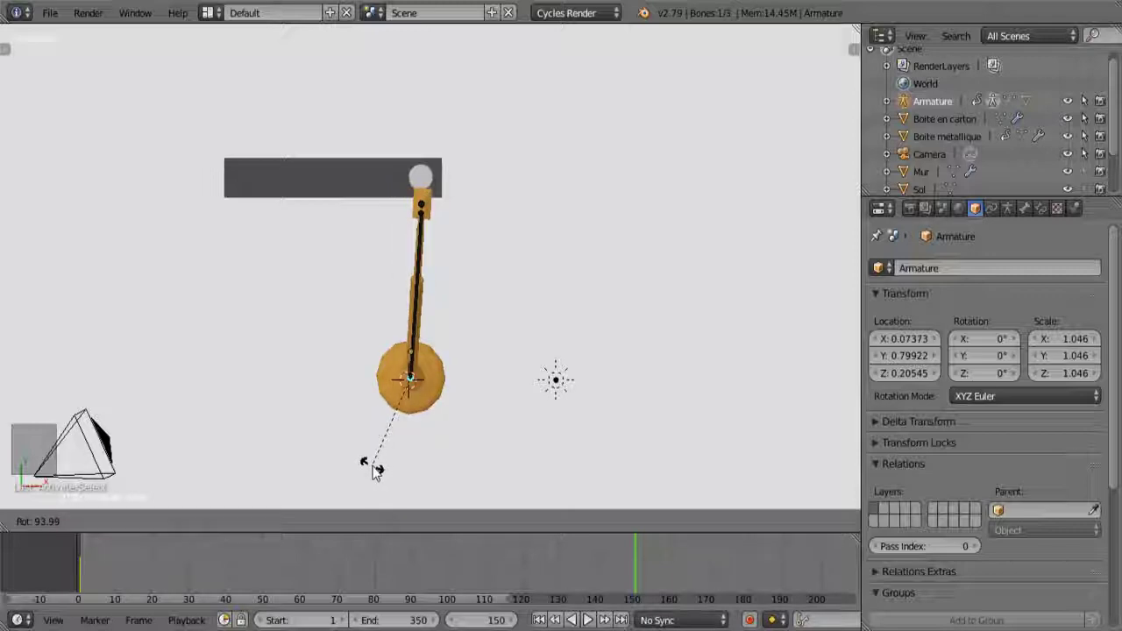
pyautogui.click(374, 474)
# Examine the hook's position relative to the metal box in perspective, from the side and through the camera.
pyautogui.moveTo(374, 473); pyautogui.dragTo(517, 286, button='middle')
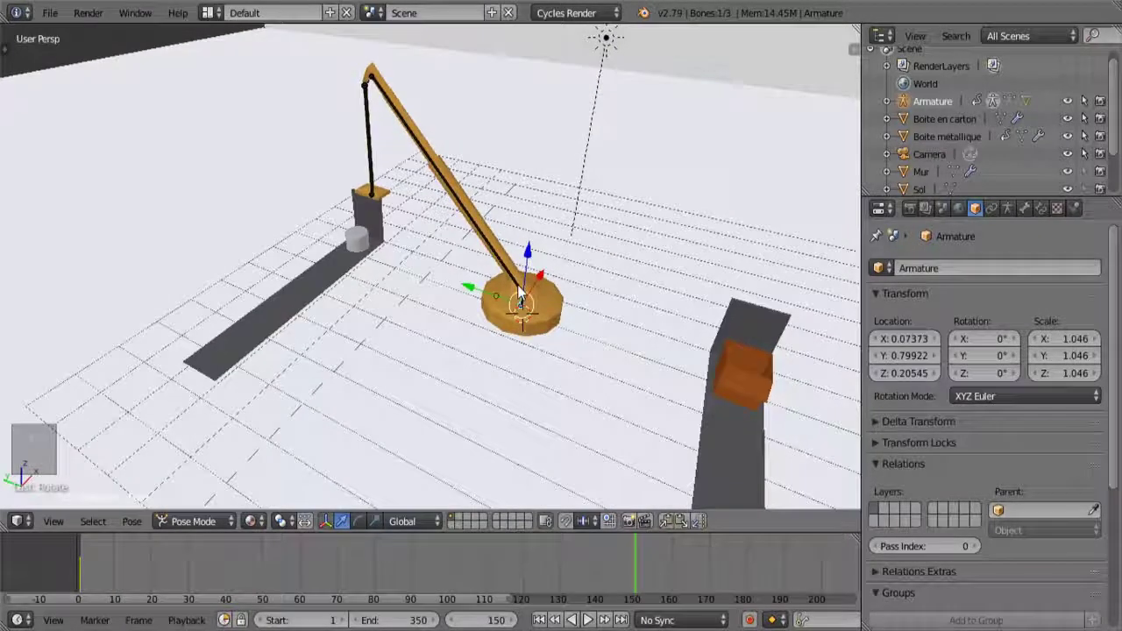
pyautogui.press('KP_1')
pyautogui.press('KP_3')
pyautogui.press('KP_9')
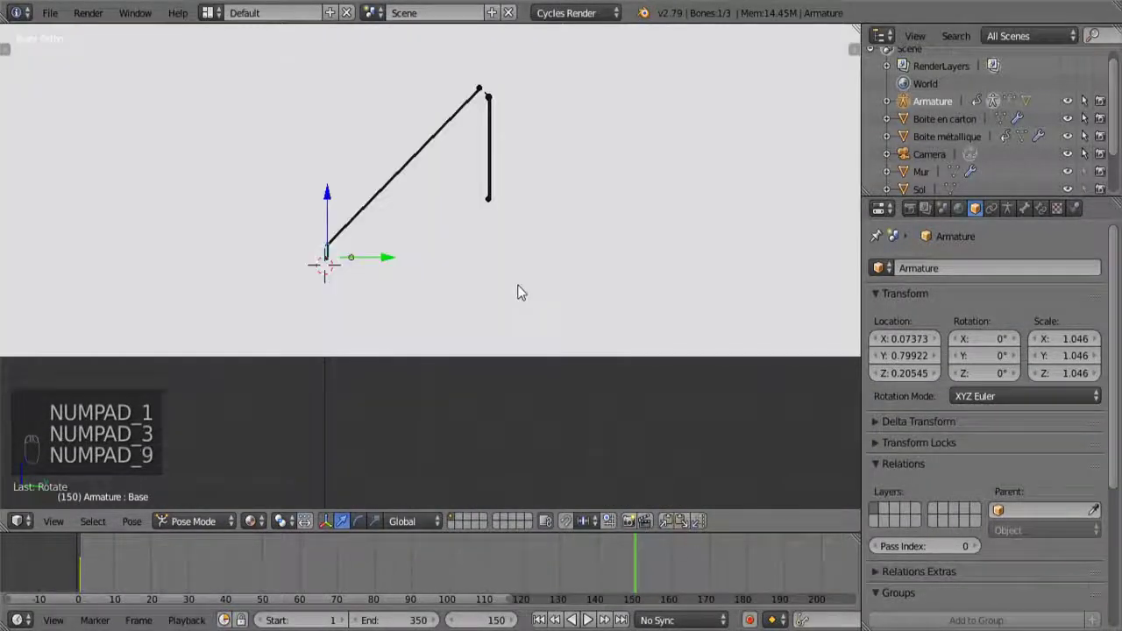
pyautogui.moveTo(516, 238); pyautogui.dragTo(528, 208, button='middle')
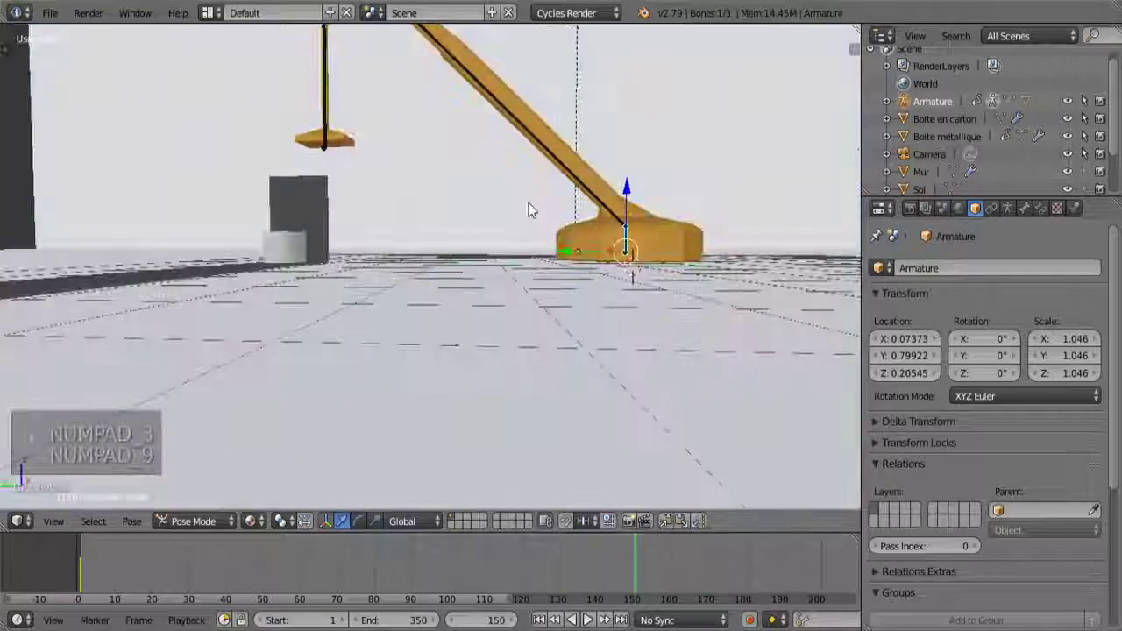
pyautogui.press('KP_0')
pyautogui.scroll(-2, 319, 202)
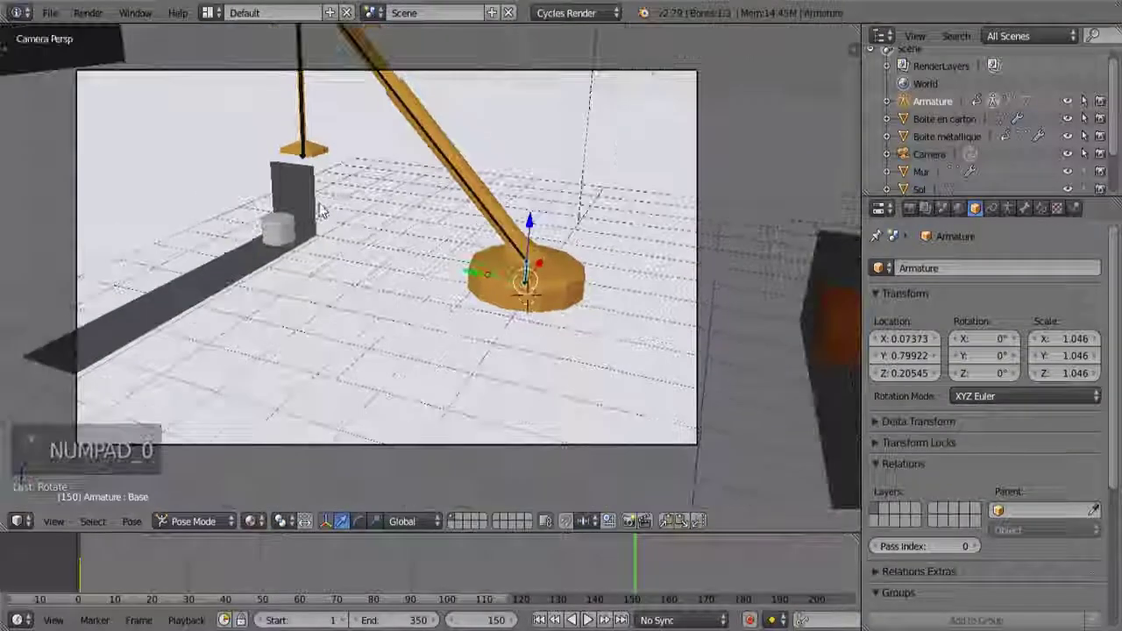
# Select all the armature's bones and insert a LocRotScale keyframe at frame 150.
pyautogui.press('a')
pyautogui.press('a')
pyautogui.press('a')
pyautogui.press('a')
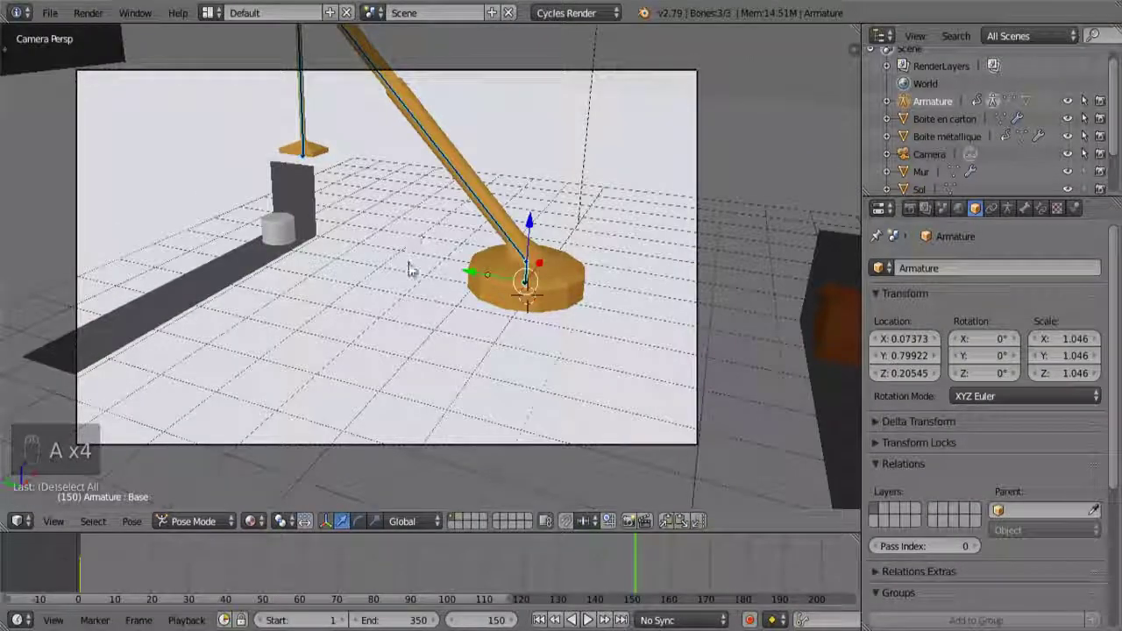
pyautogui.press('i')
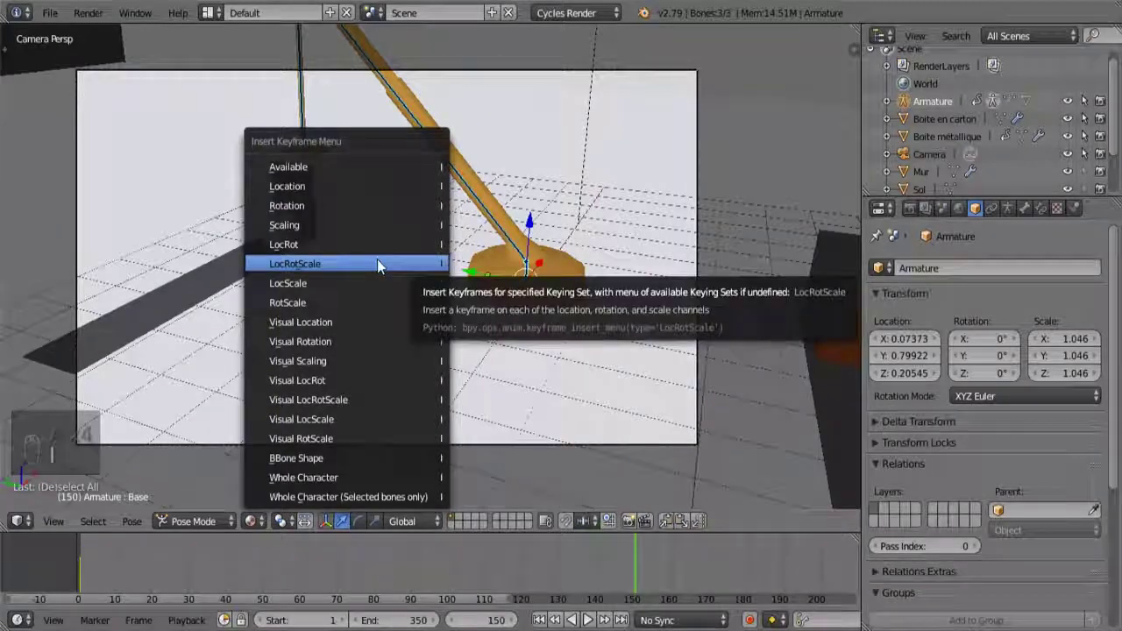
pyautogui.click(381, 266)
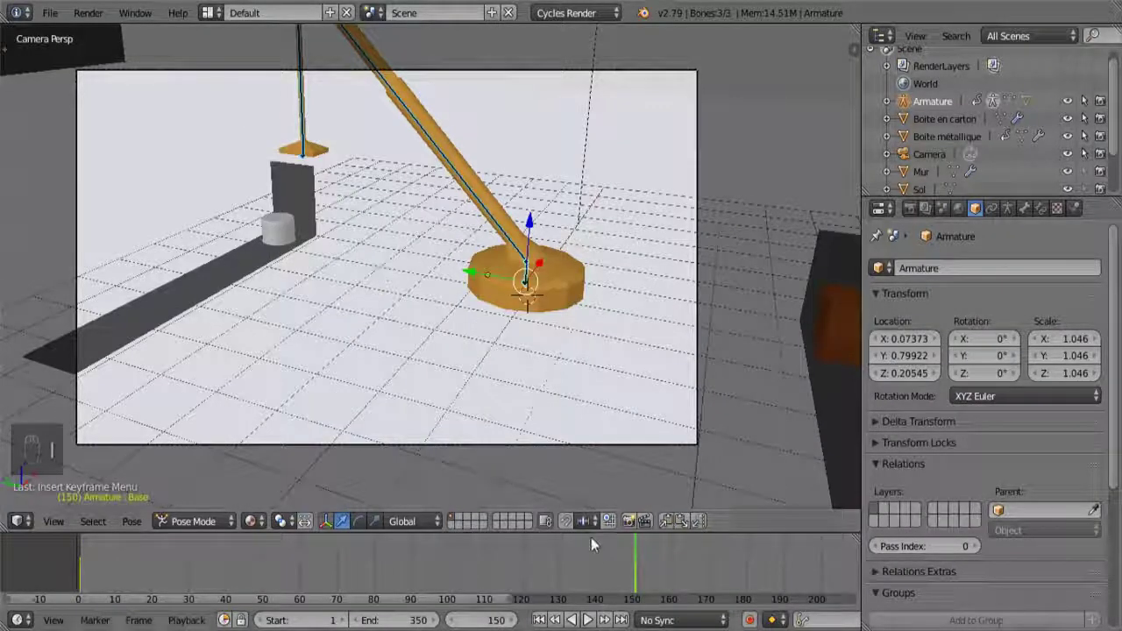
# Play the animation from frame 1 and stop it after the crane has swung round to the metal box.
pyautogui.hotkey('shift', 'alt', 'a')
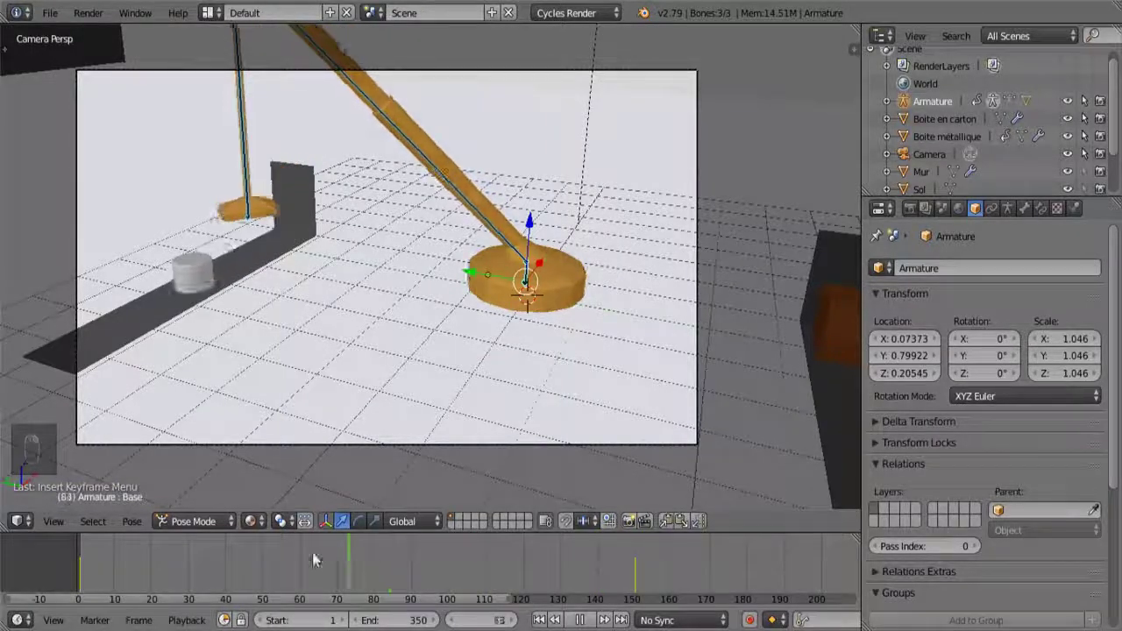
pyautogui.moveTo(85, 581); pyautogui.dragTo(80, 558)
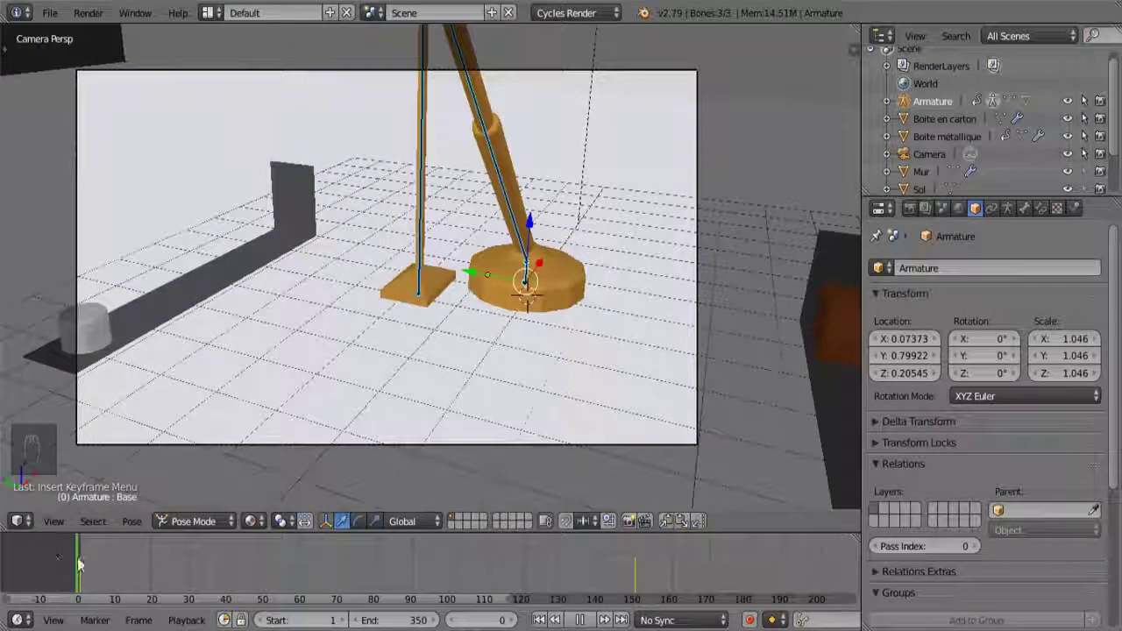
pyautogui.hotkey('alt', 'a')
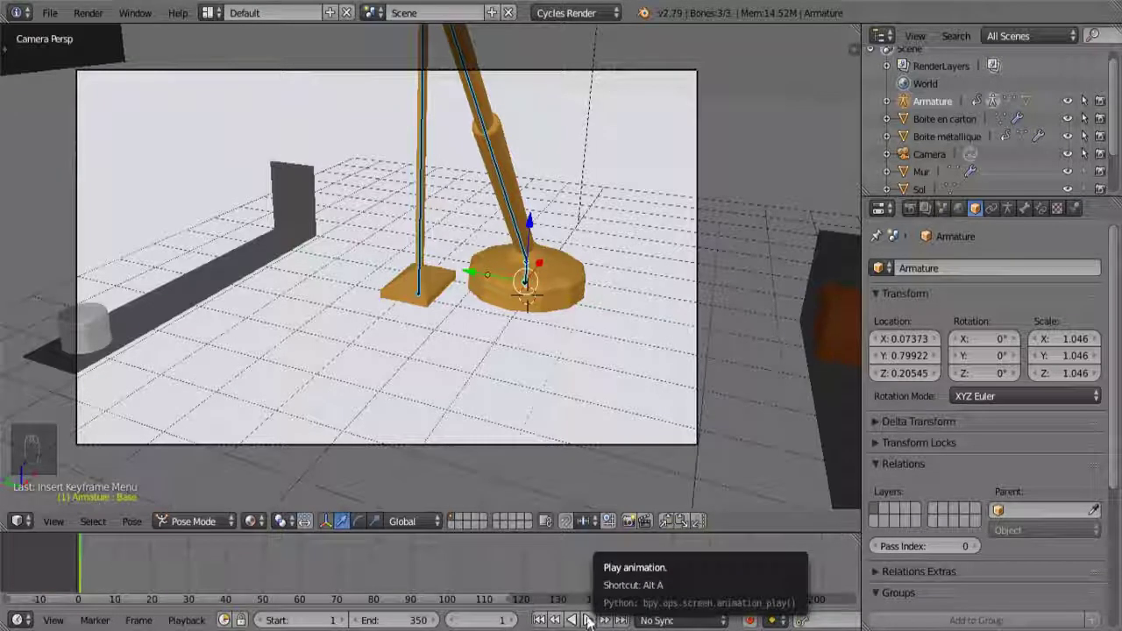
pyautogui.click(587, 620)
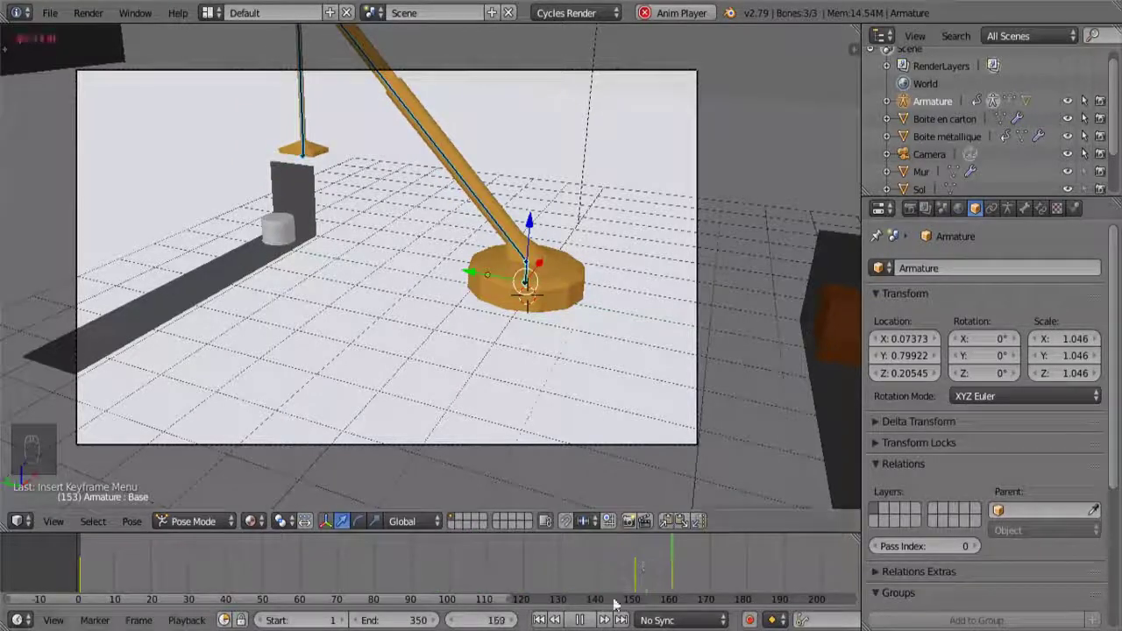
pyautogui.click(579, 619)
# Move to frame 155 and rotate the arm bone downwards to lower the magnet towards the metal box.
pyautogui.click(638, 561)
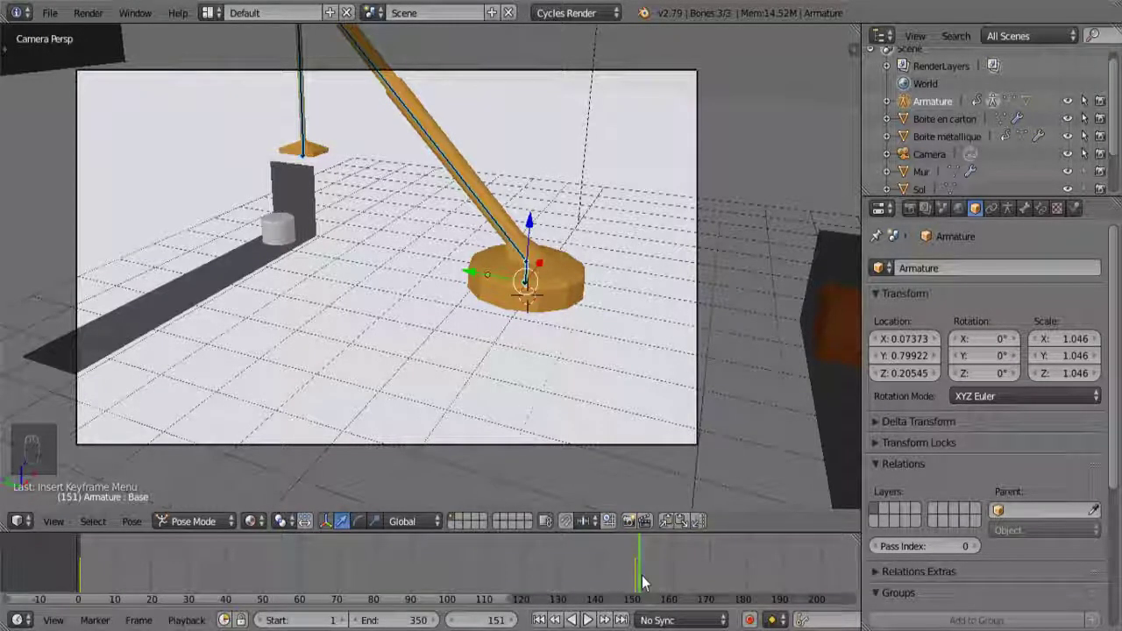
pyautogui.hotkey('alt', 'a')
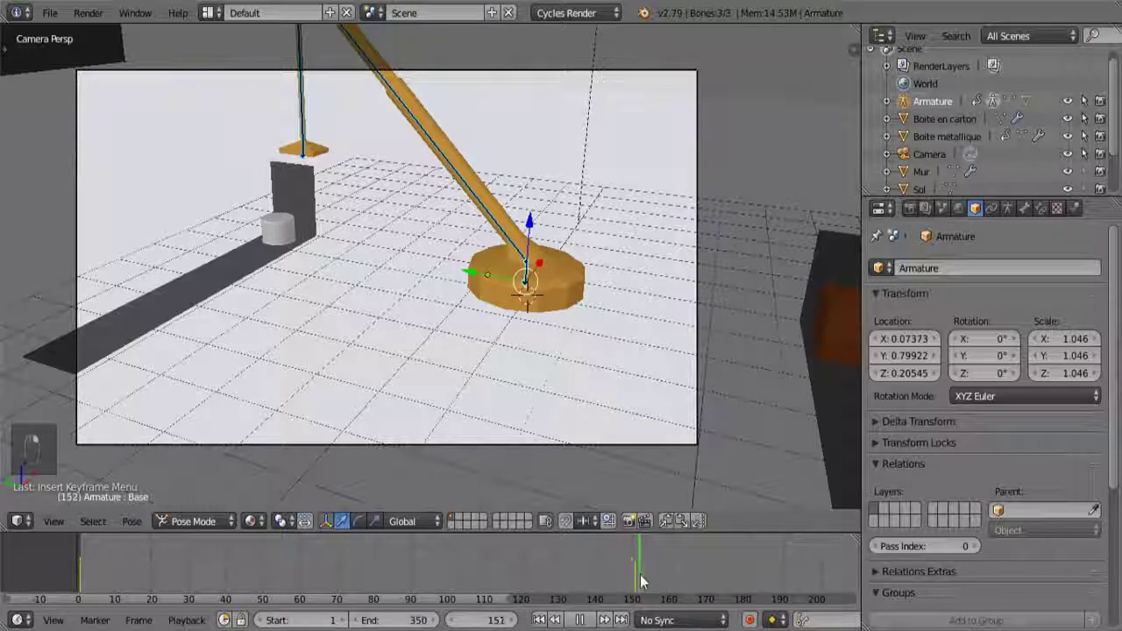
pyautogui.moveTo(640, 574)
pyautogui.mouseDown()
pyautogui.moveTo(658, 570)
pyautogui.moveTo(658, 581)
pyautogui.mouseUp()
pyautogui.hotkey('alt', 'a')
pyautogui.moveTo(393, 261); pyautogui.dragTo(430, 269, button='middle')
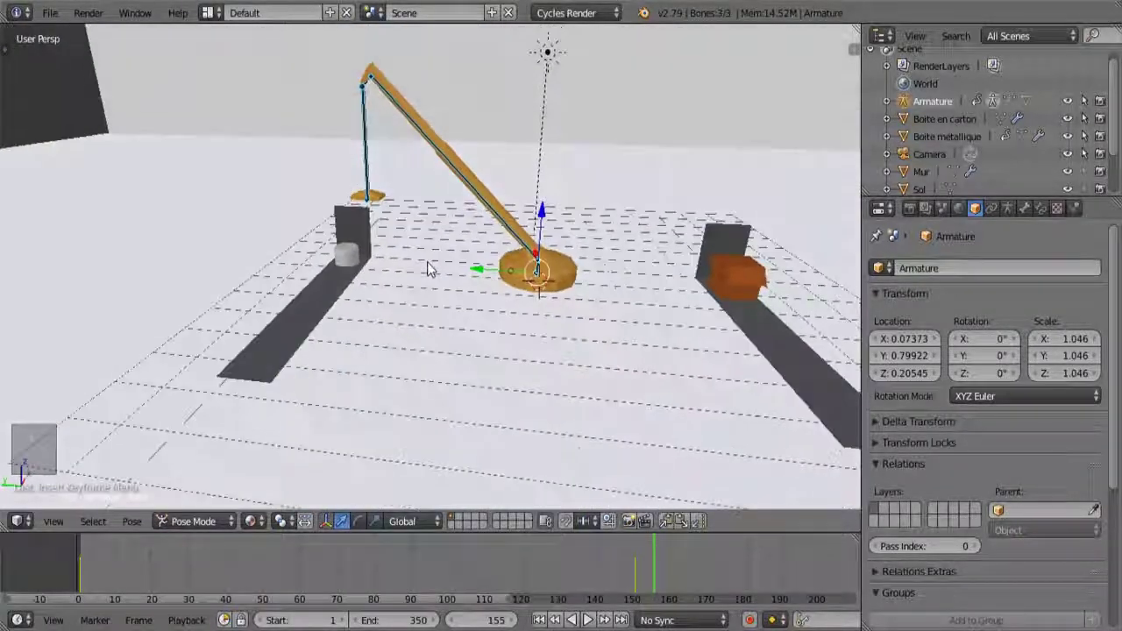
pyautogui.scroll(5, 430, 270)
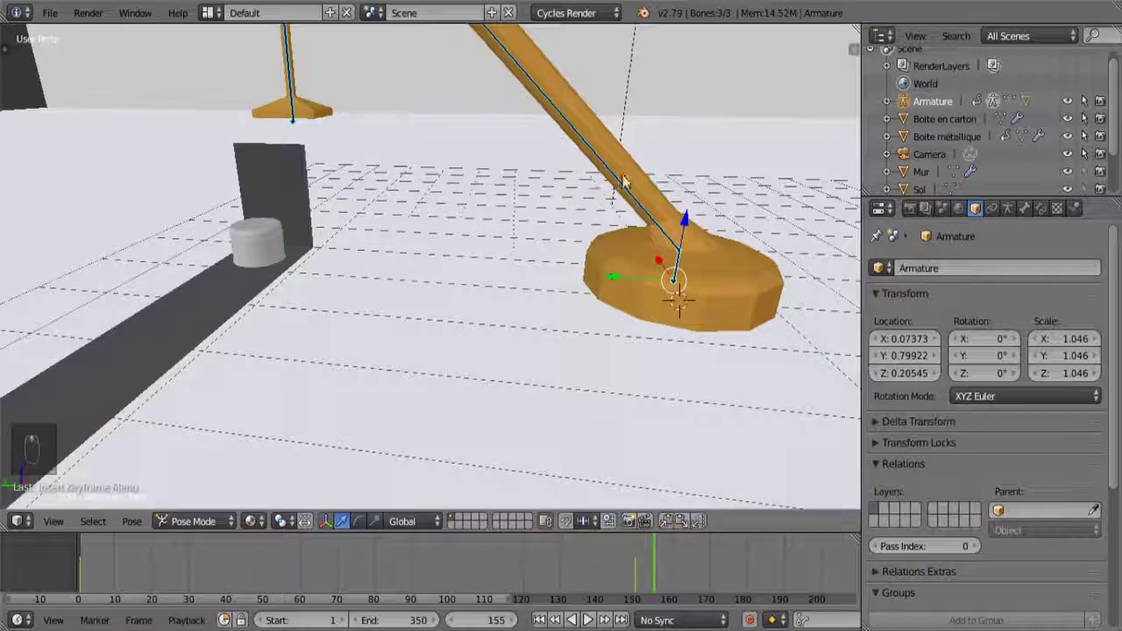
pyautogui.rightClick(622, 180)
pyautogui.rightClick(601, 187)
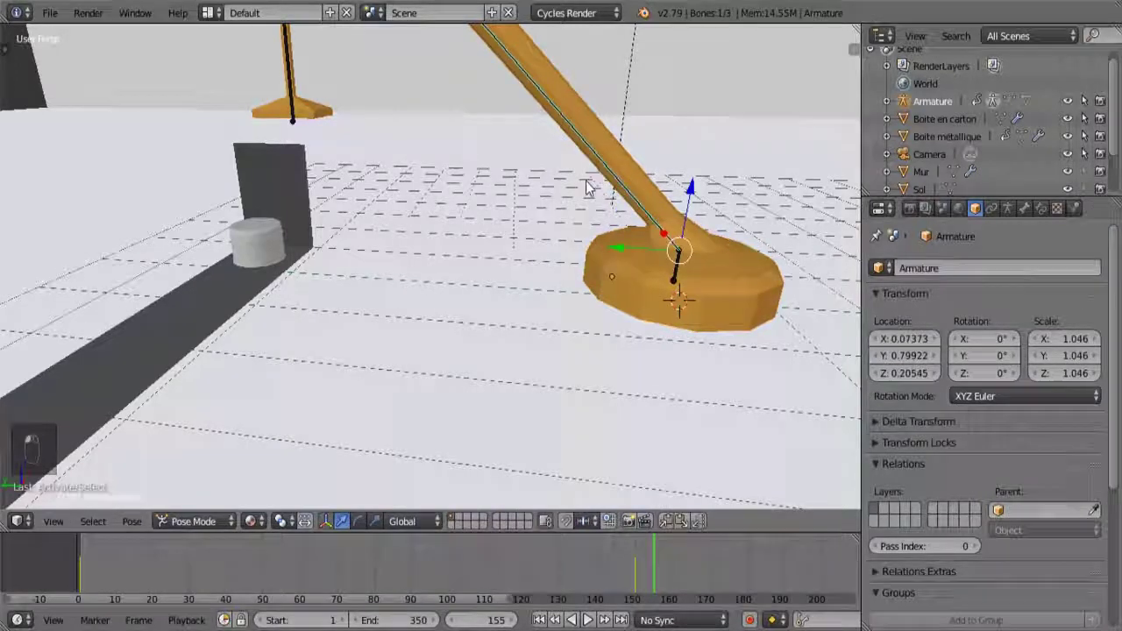
pyautogui.press('r')
pyautogui.click(569, 210)
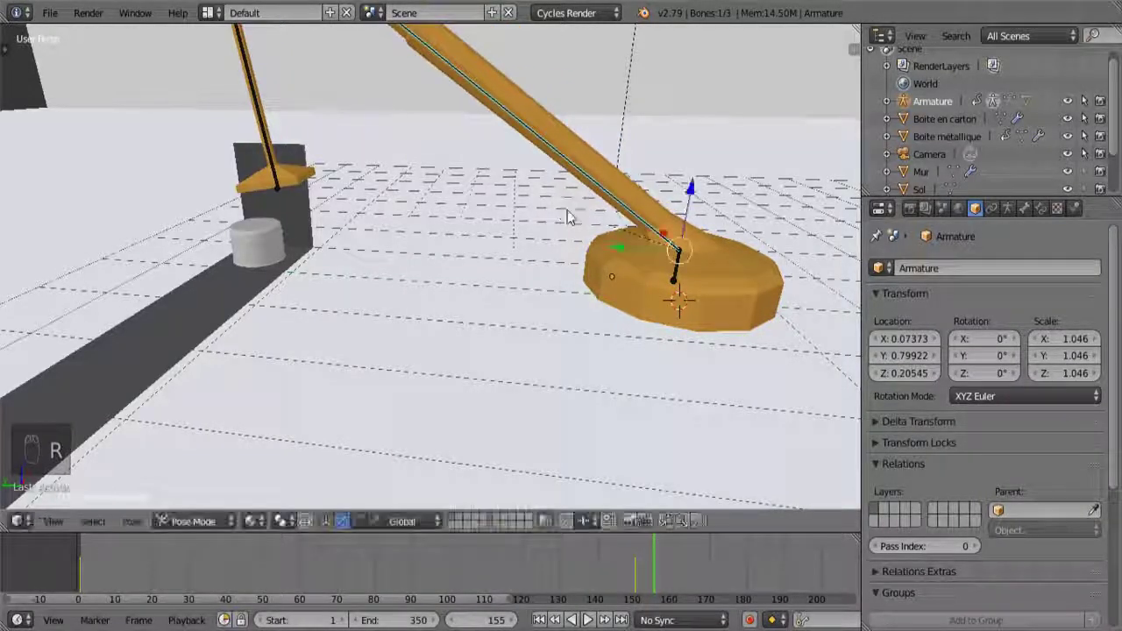
# In the left view, lower the arm bone by about a further 2.8° towards the metal box.
pyautogui.press('KP_1')
pyautogui.press('KP_3')
pyautogui.press('KP_9')
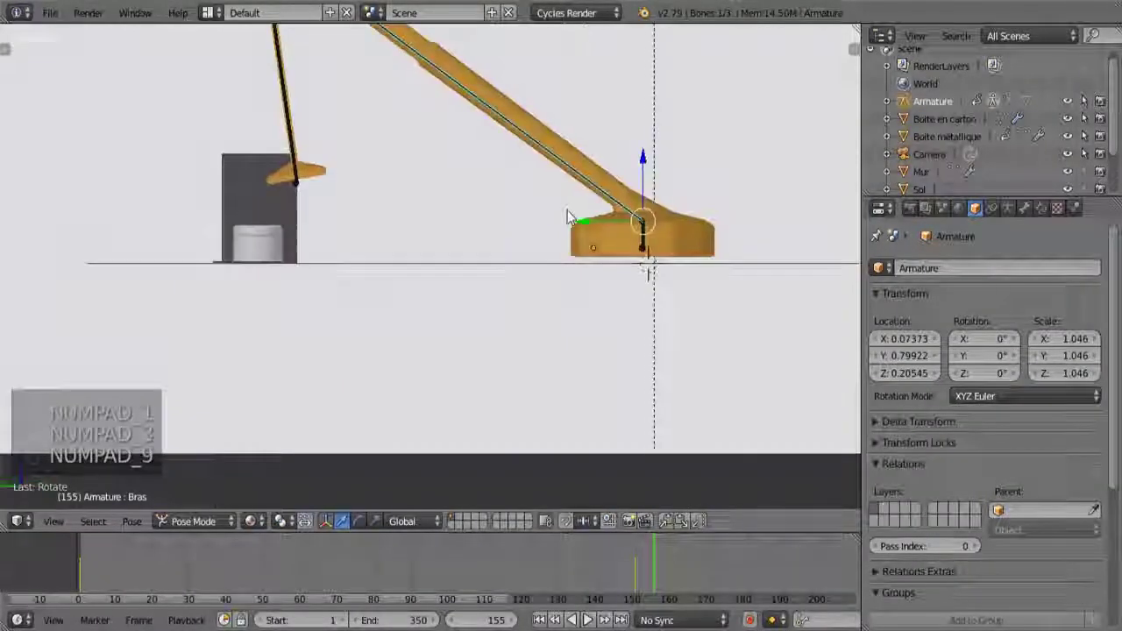
pyautogui.keyDown('shift'); pyautogui.moveTo(351, 125); pyautogui.dragTo(366, 241, button='middle'); pyautogui.keyUp('shift')
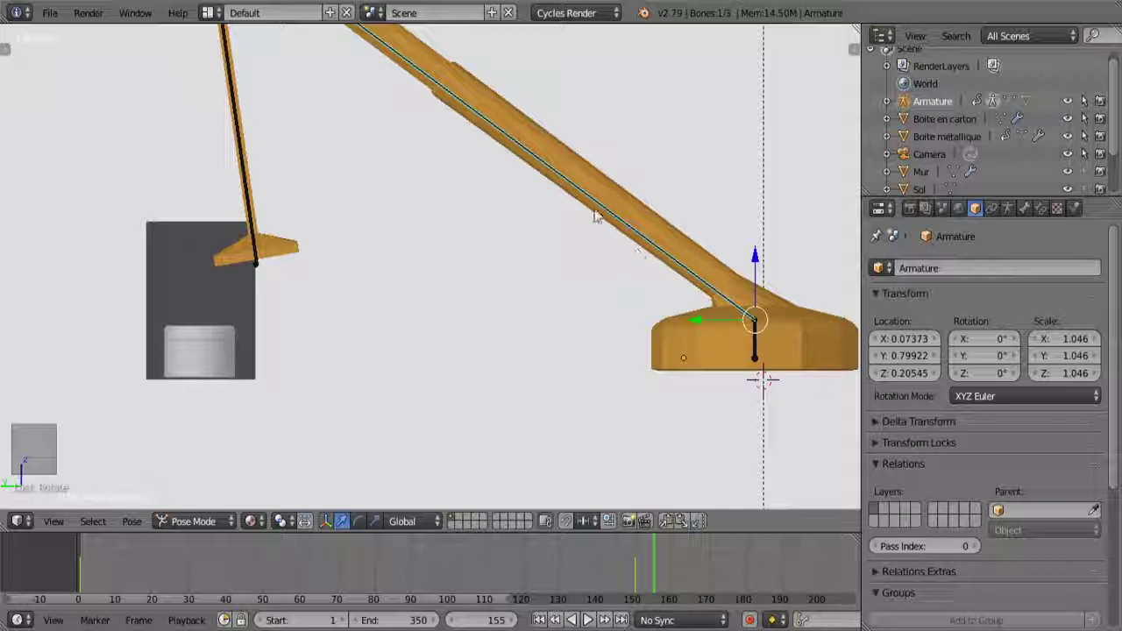
pyautogui.press('r')
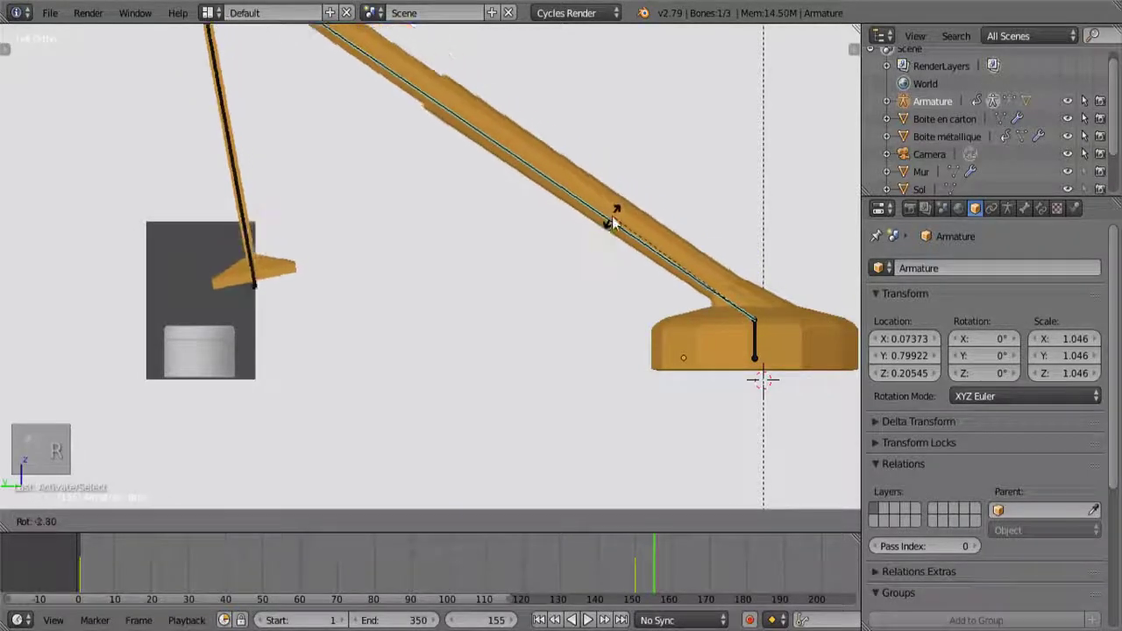
pyautogui.click(612, 215)
# Rotate the magnet bone so it hangs vertically above the metal box.
pyautogui.rightClick(248, 238)
pyautogui.press('r')
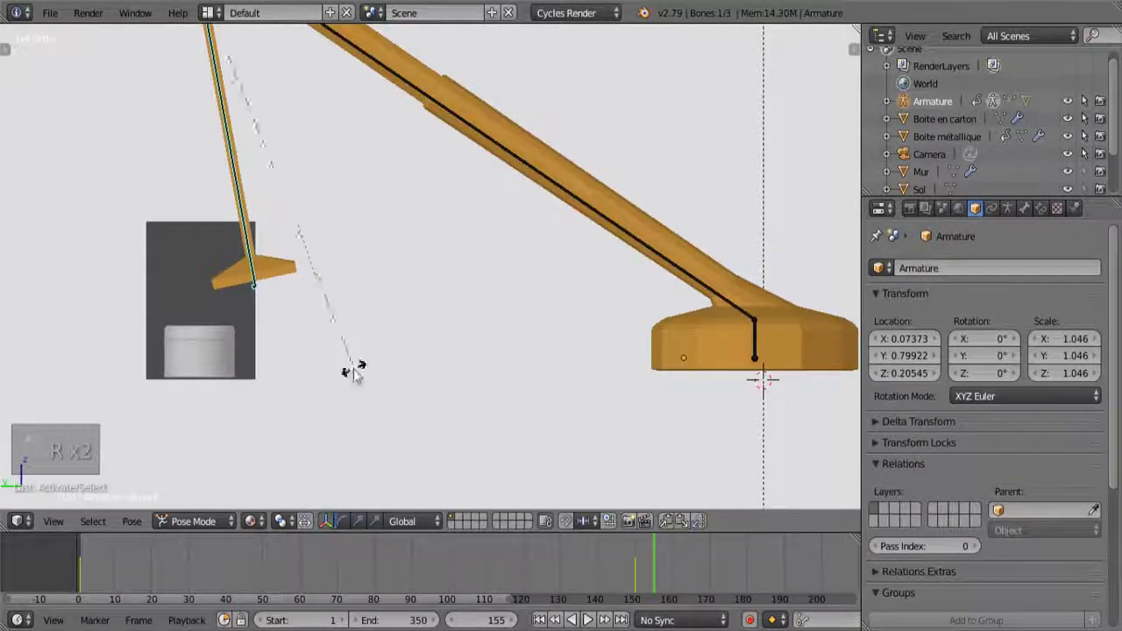
pyautogui.click(280, 386)
# Select all the armature's bones and insert a keyframe for the lowered pose at frame 155.
pyautogui.scroll(-4, 303, 369)
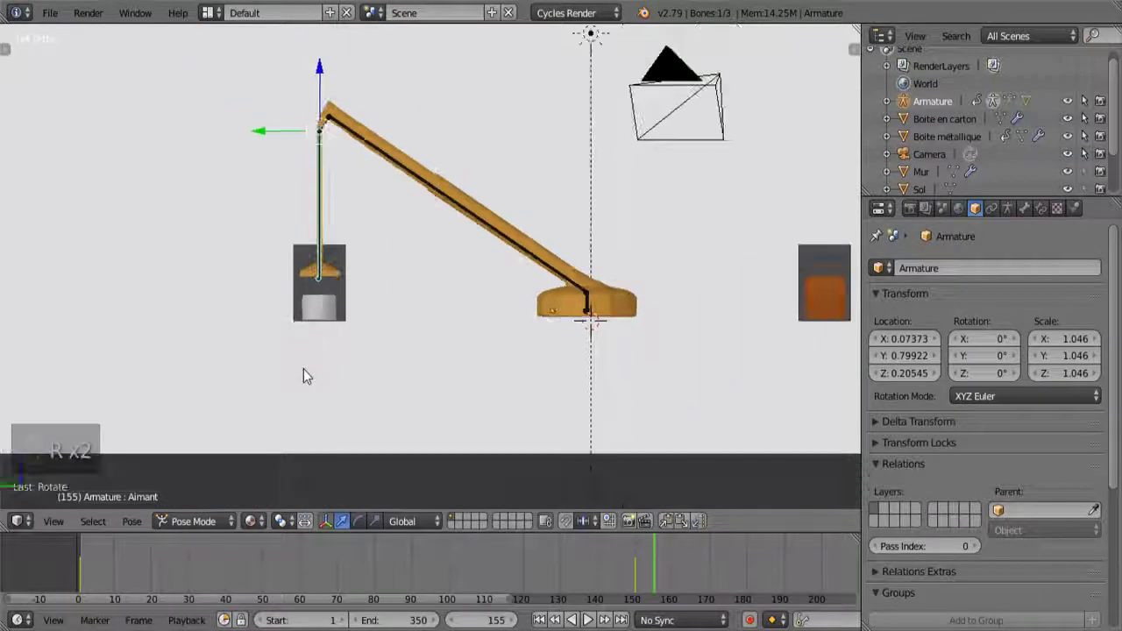
pyautogui.press('a')
pyautogui.press('a')
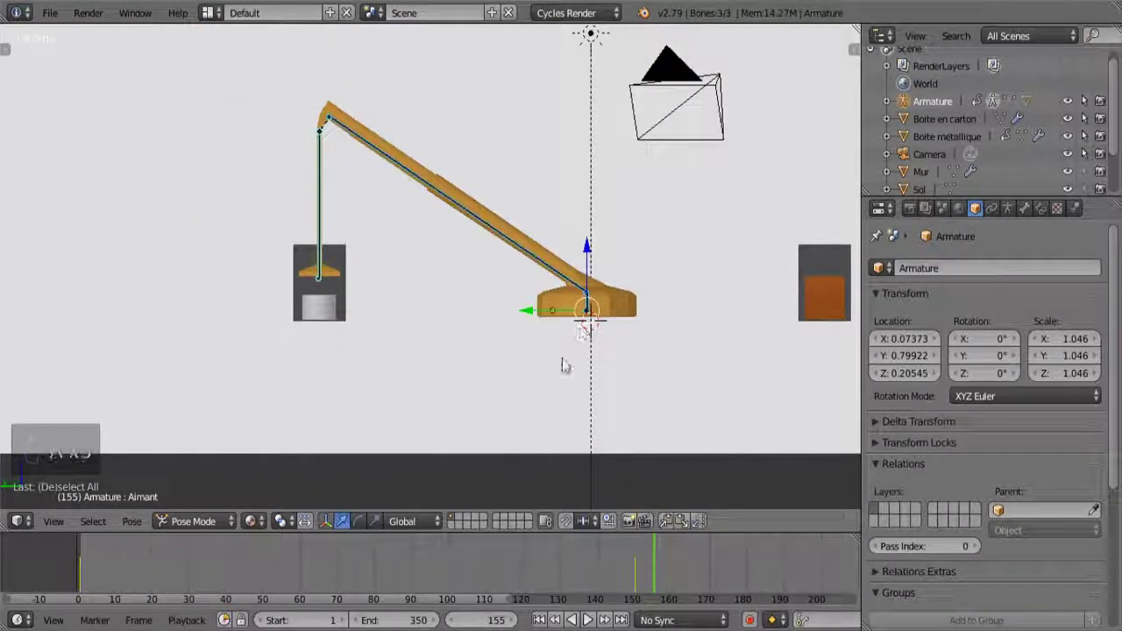
pyautogui.press('a')
pyautogui.press('i')
pyautogui.click(546, 359)
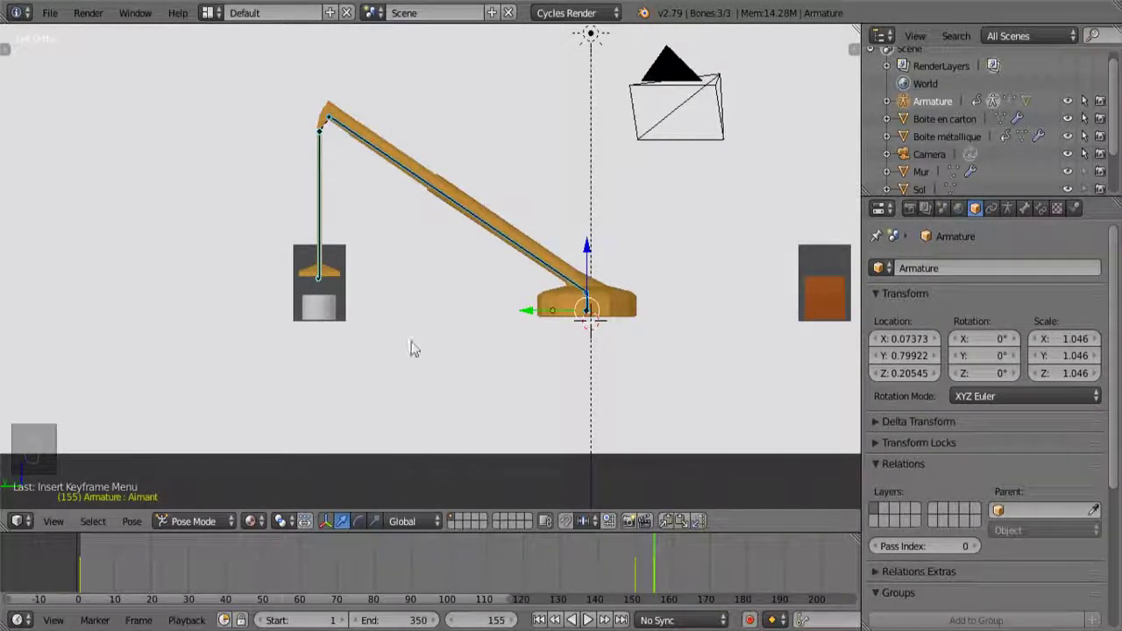
# Play the animation past frame 155 to check the lowered pose, and undo the keyframe inserted at frame 155.
pyautogui.moveTo(607, 561); pyautogui.dragTo(570, 610)
pyautogui.click(587, 620)
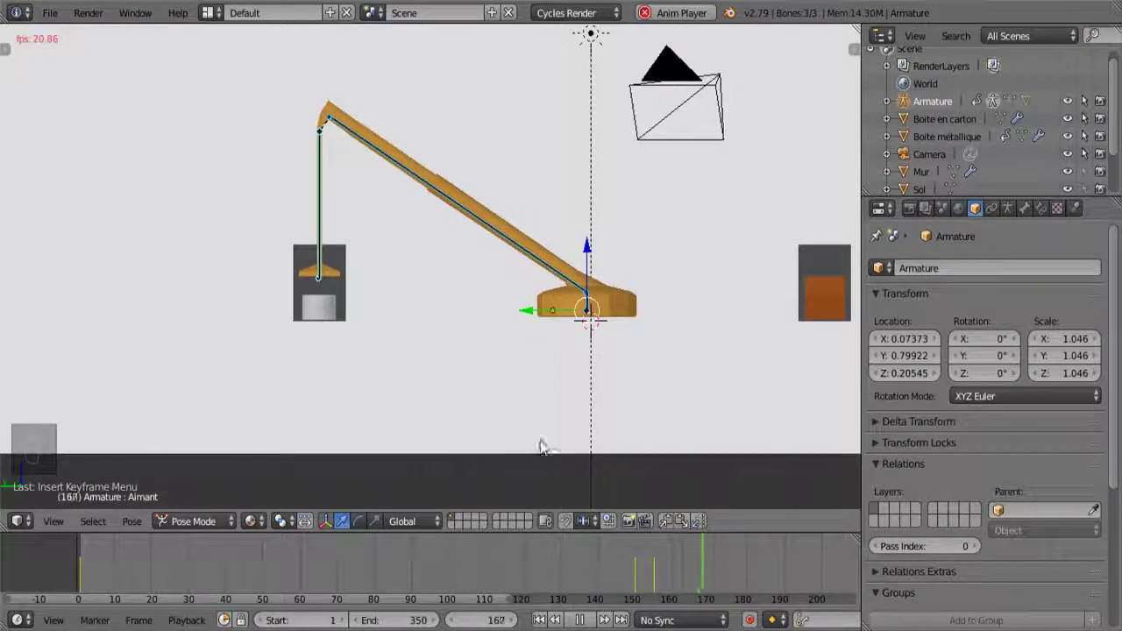
pyautogui.click(653, 586)
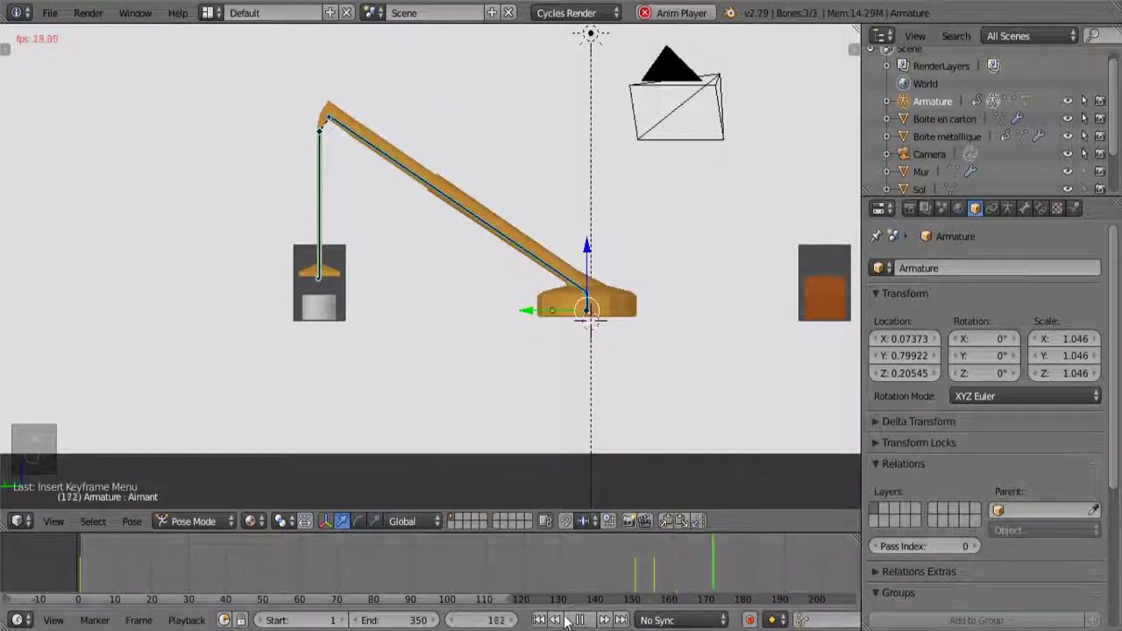
pyautogui.press('Escape')
pyautogui.hotkey('ctrl', 'z')
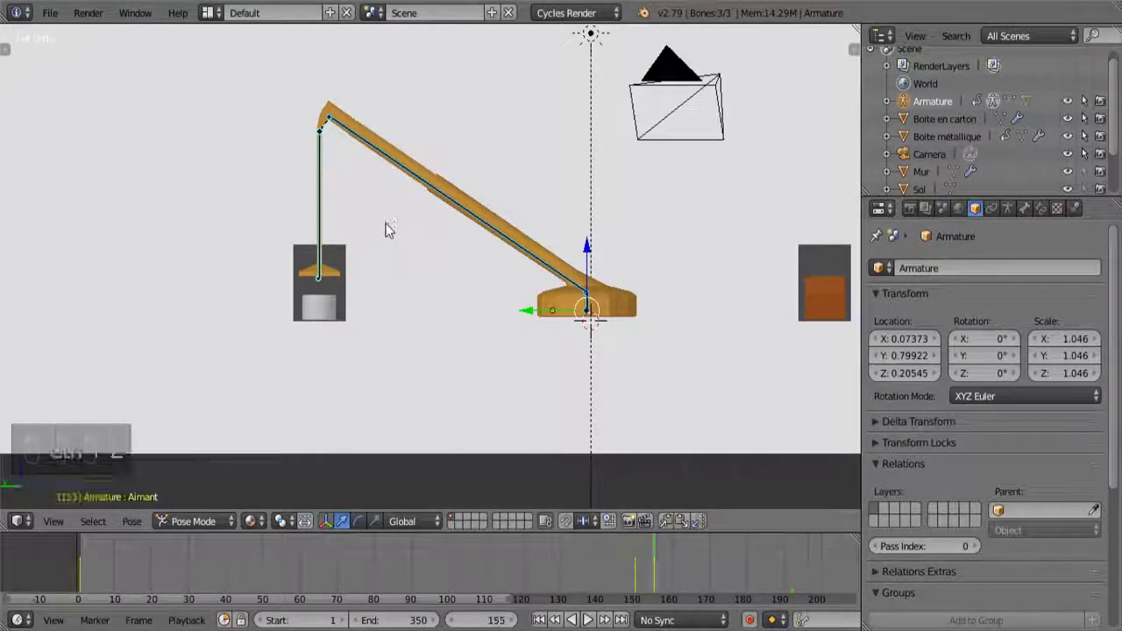
pyautogui.hotkey('ctrl', 'z')
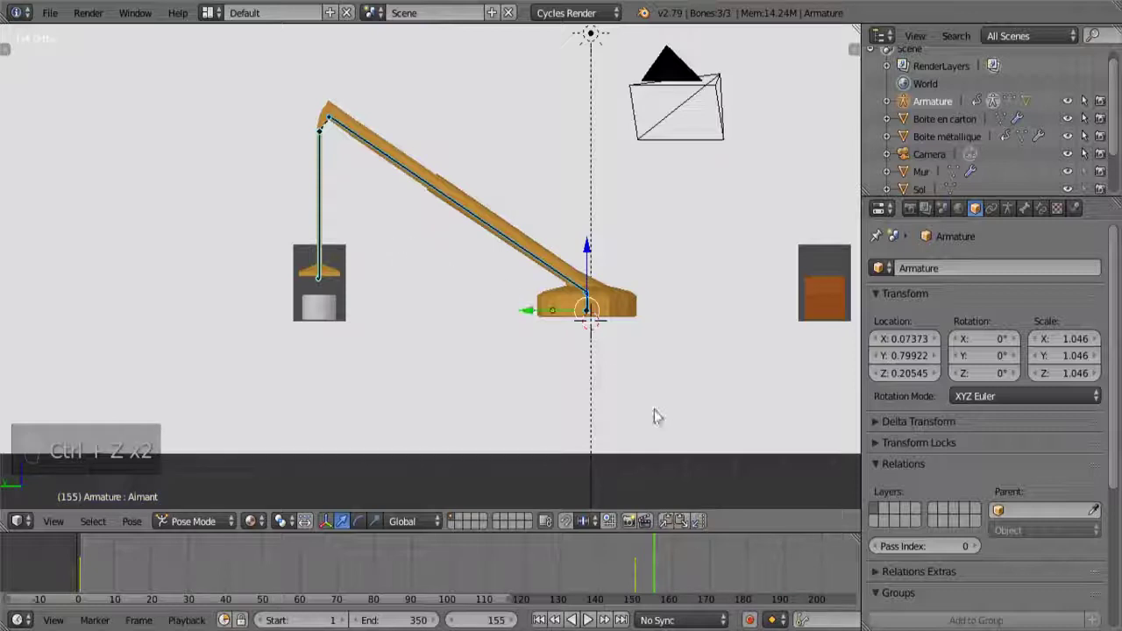
# Move to frame 170 and rotate the arm bone downwards until the magnet reaches the metal box's height.
pyautogui.hotkey('alt', 'a')
pyautogui.click(675, 578)
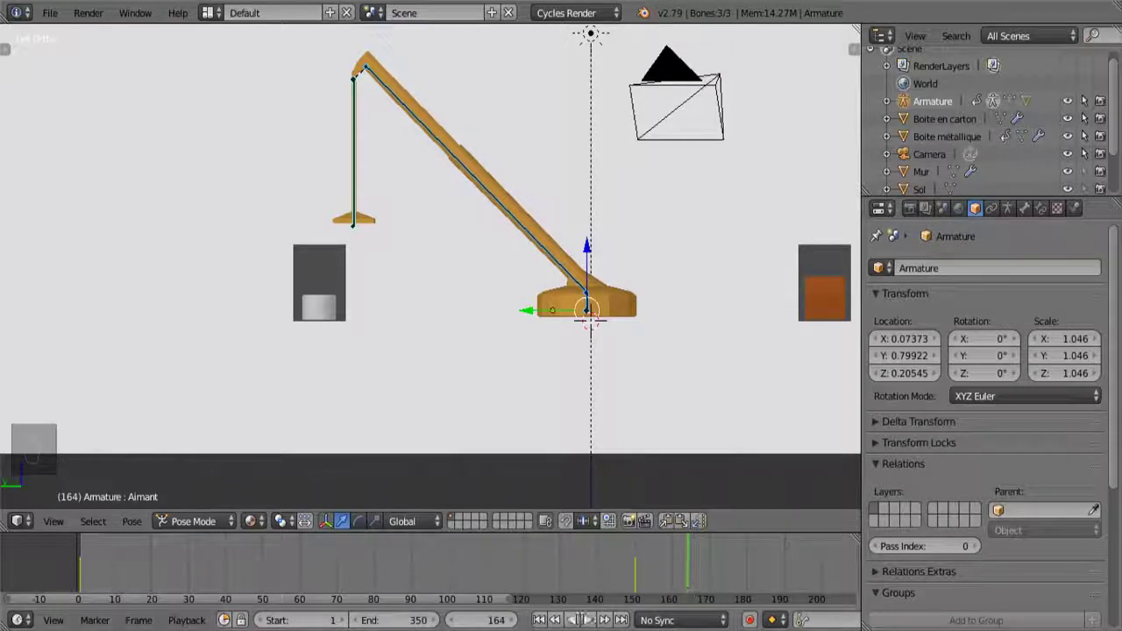
pyautogui.click(480, 619)
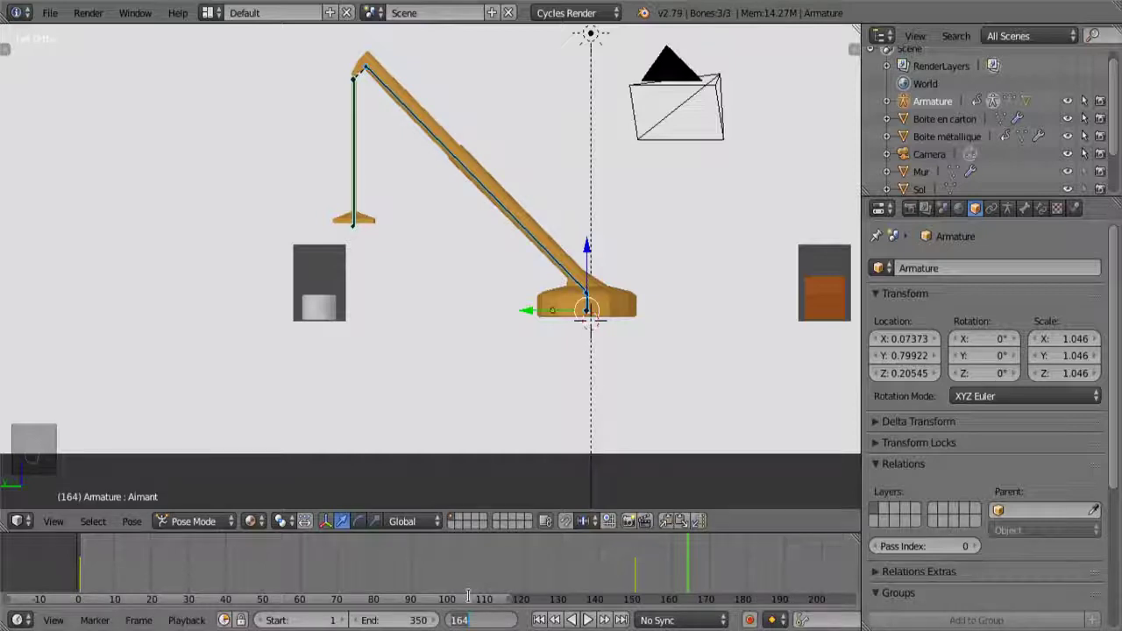
pyautogui.press('Return')
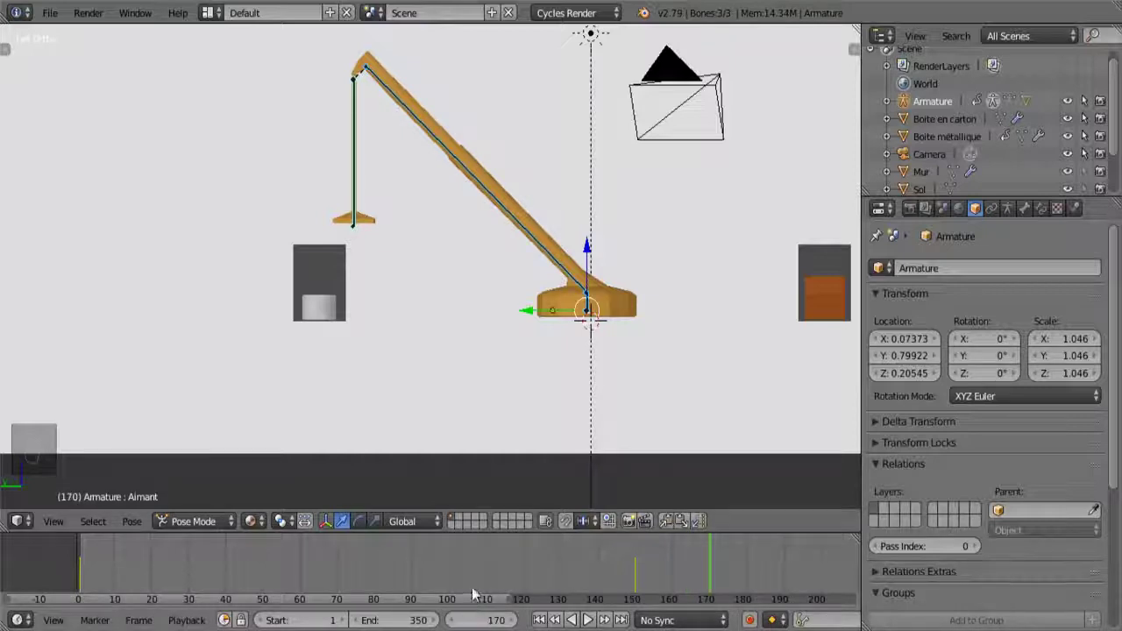
pyautogui.rightClick(532, 239)
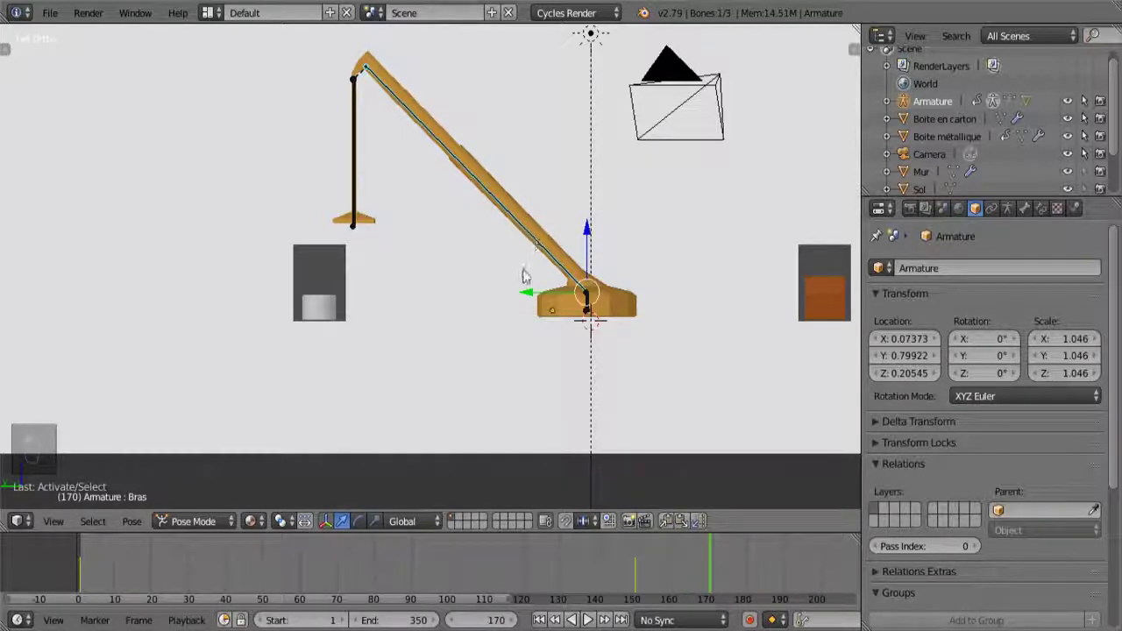
pyautogui.press('r')
pyautogui.click(378, 259)
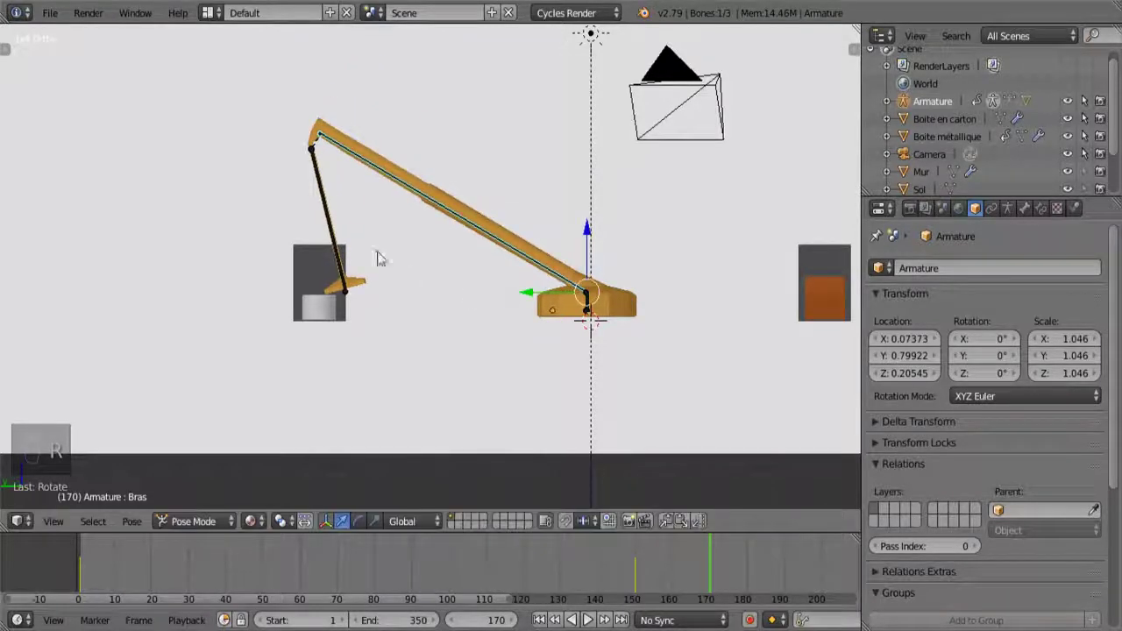
# Rotate the magnet bone by about 12° so it hangs nearly vertical over the metal box.
pyautogui.rightClick(340, 264)
pyautogui.press('r')
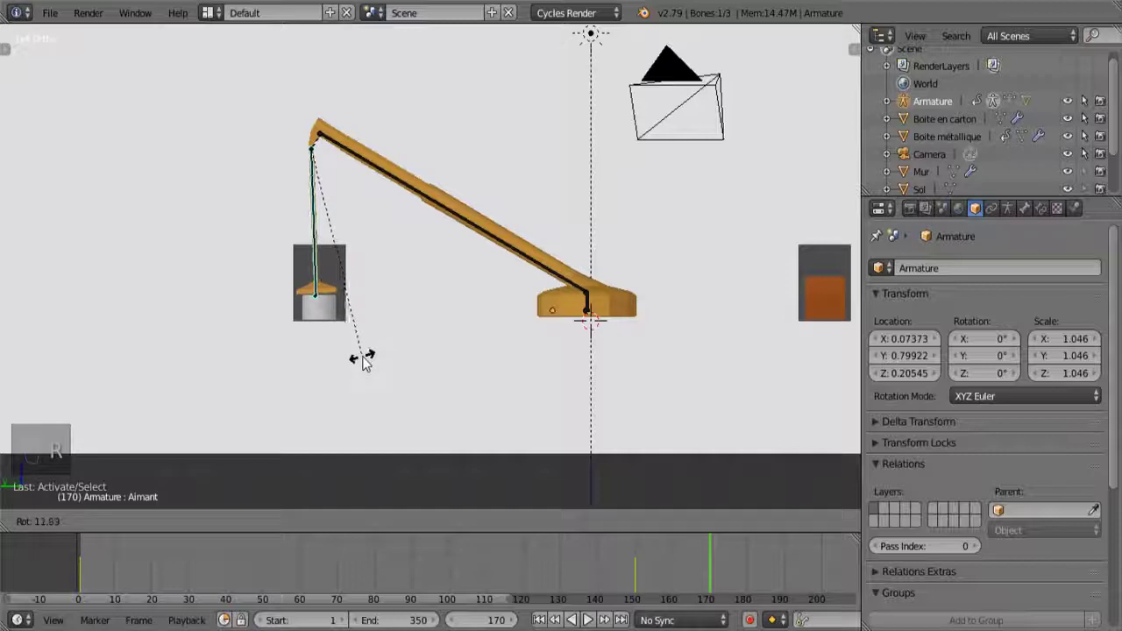
pyautogui.click(363, 359)
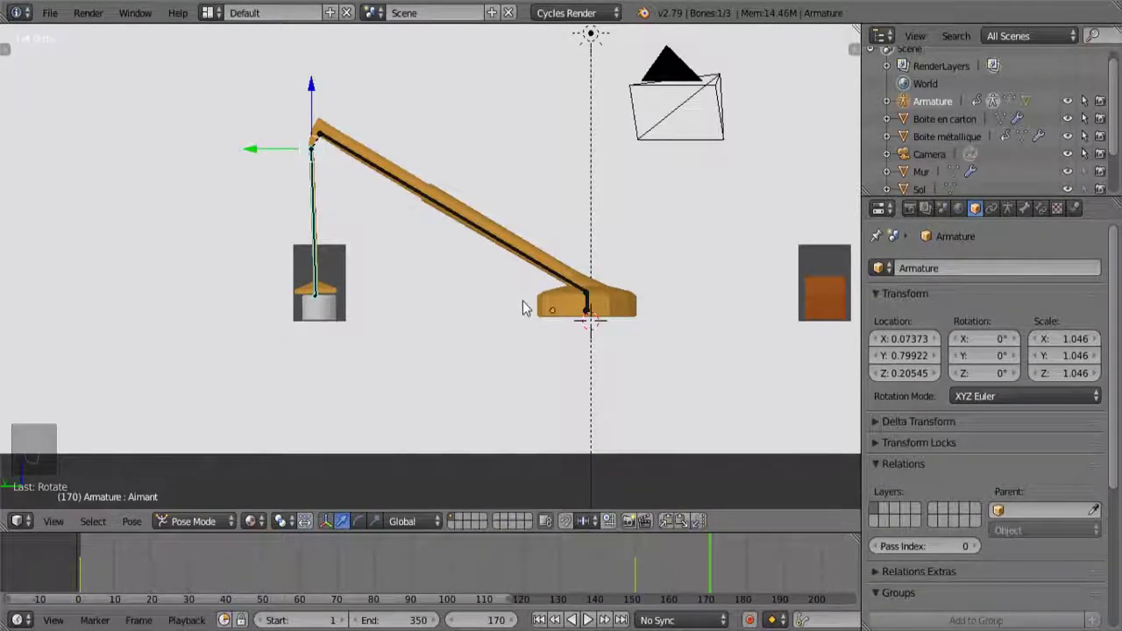
# Rotate the arm bone slightly upwards to lift the magnet off the metal box.
pyautogui.scroll(4, 523, 302)
pyautogui.moveTo(518, 296); pyautogui.dragTo(540, 286, button='middle')
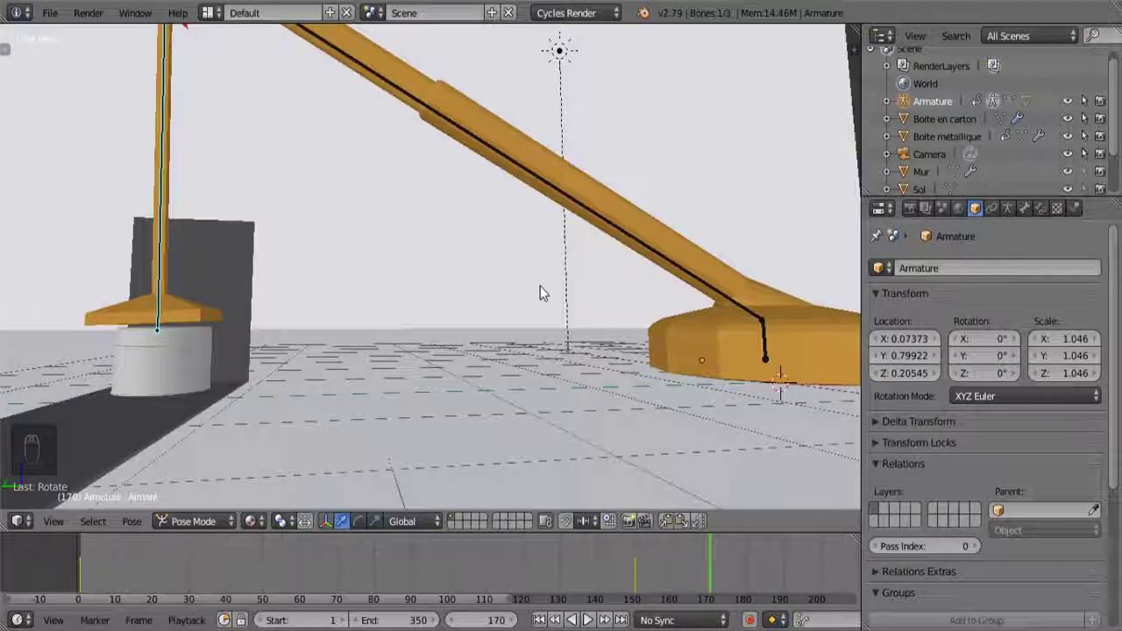
pyautogui.rightClick(570, 202)
pyautogui.press('r')
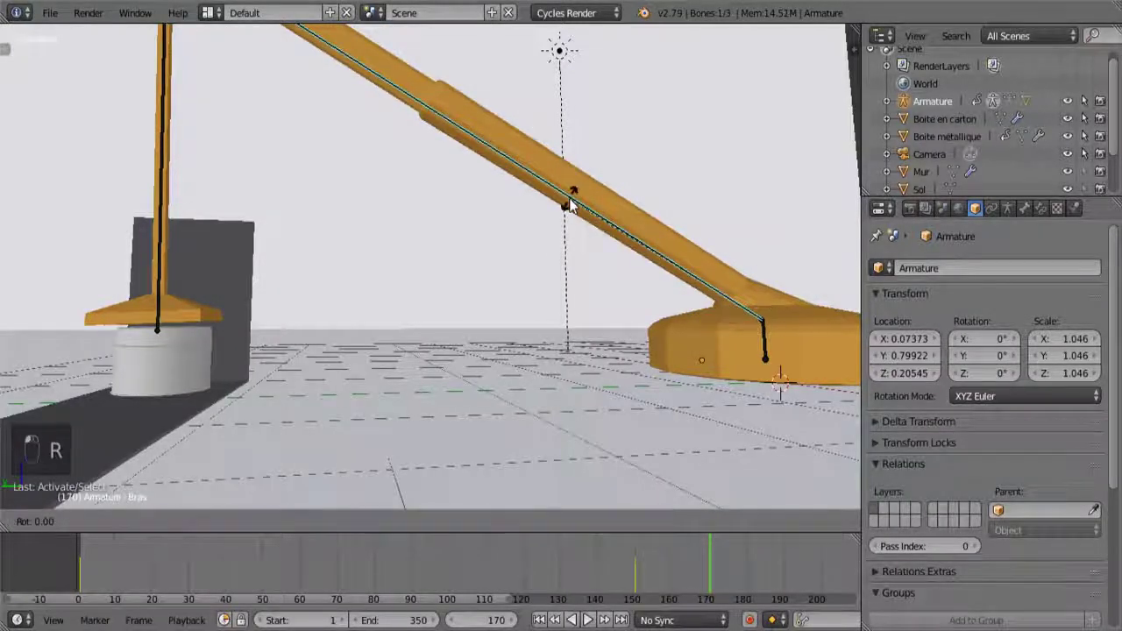
pyautogui.click(575, 210)
# In the left view, raise the arm bone by about a further 3° to leave a gap above the metal box.
pyautogui.press('KP_1')
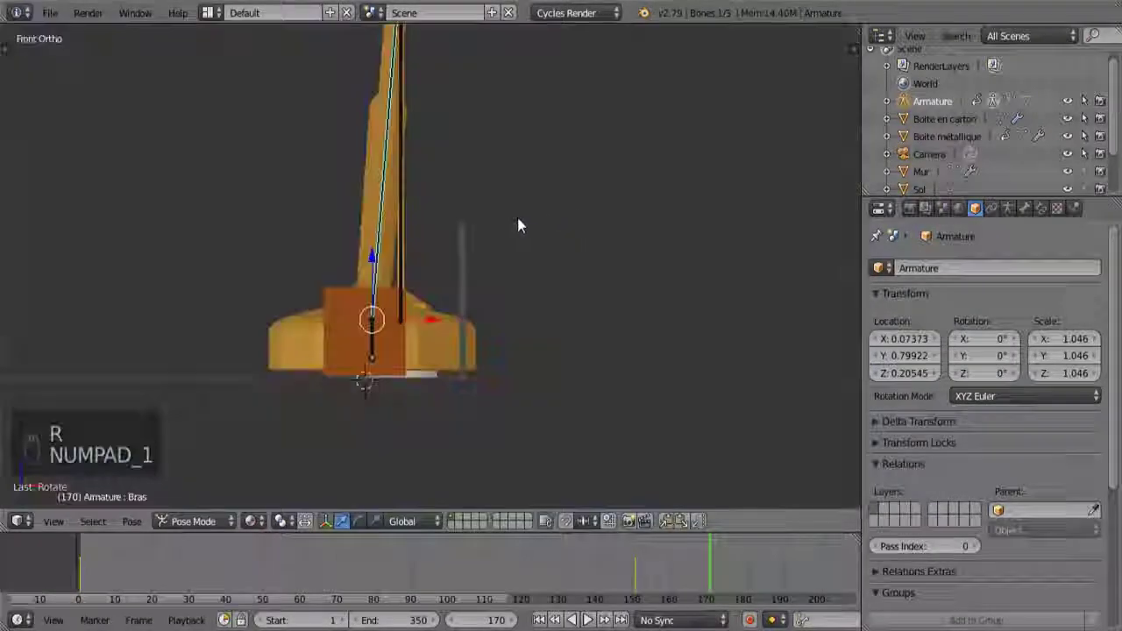
pyautogui.press('KP_3')
pyautogui.press('KP_9')
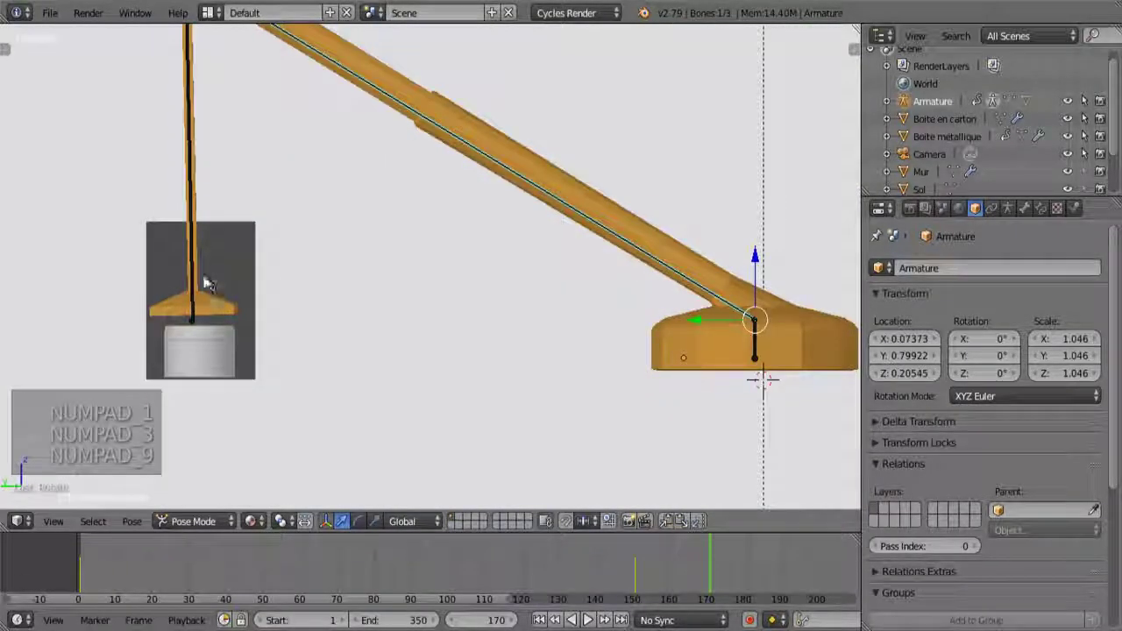
pyautogui.press('r')
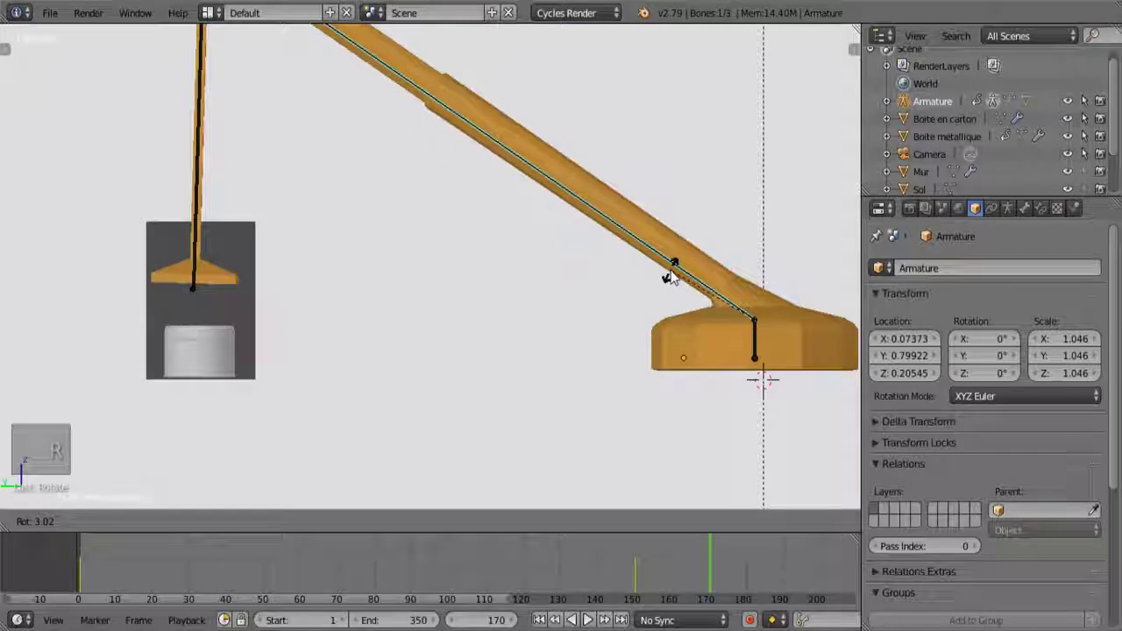
pyautogui.click(668, 274)
# Straighten the magnet bone so the magnet hangs vertically above the metal box.
pyautogui.rightClick(199, 234)
pyautogui.press('r')
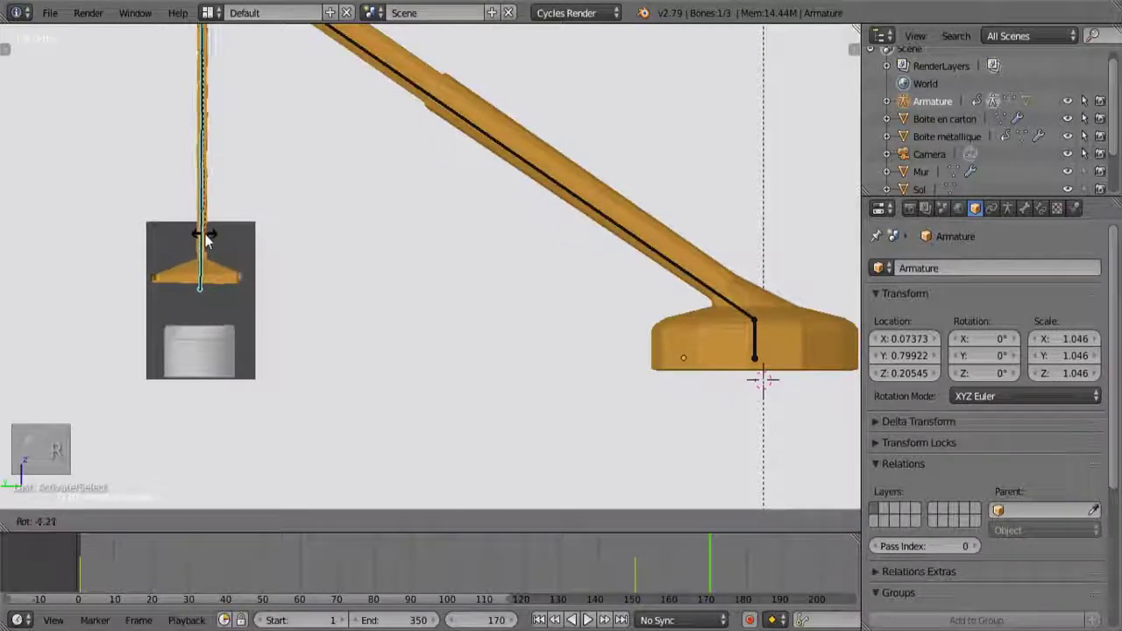
pyautogui.click(204, 233)
pyautogui.scroll(-6, 457, 457)
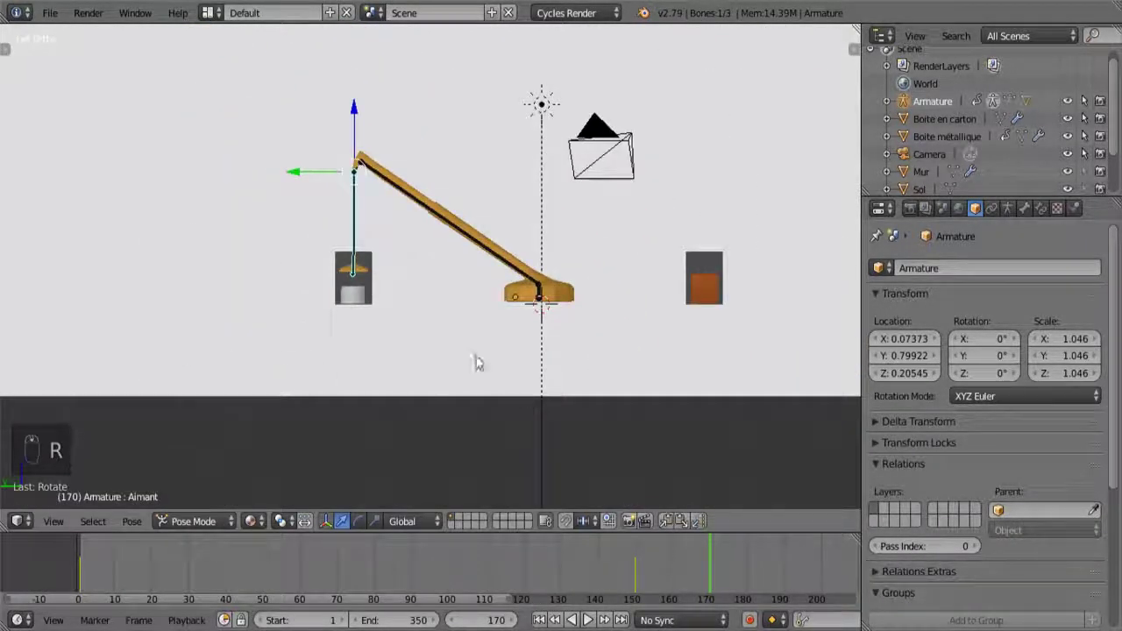
# Select all the armature's bones and insert a LocRotScale keyframe for the lowered pose at frame 170.
pyautogui.press('a')
pyautogui.press('a')
pyautogui.press('a')
pyautogui.press('i')
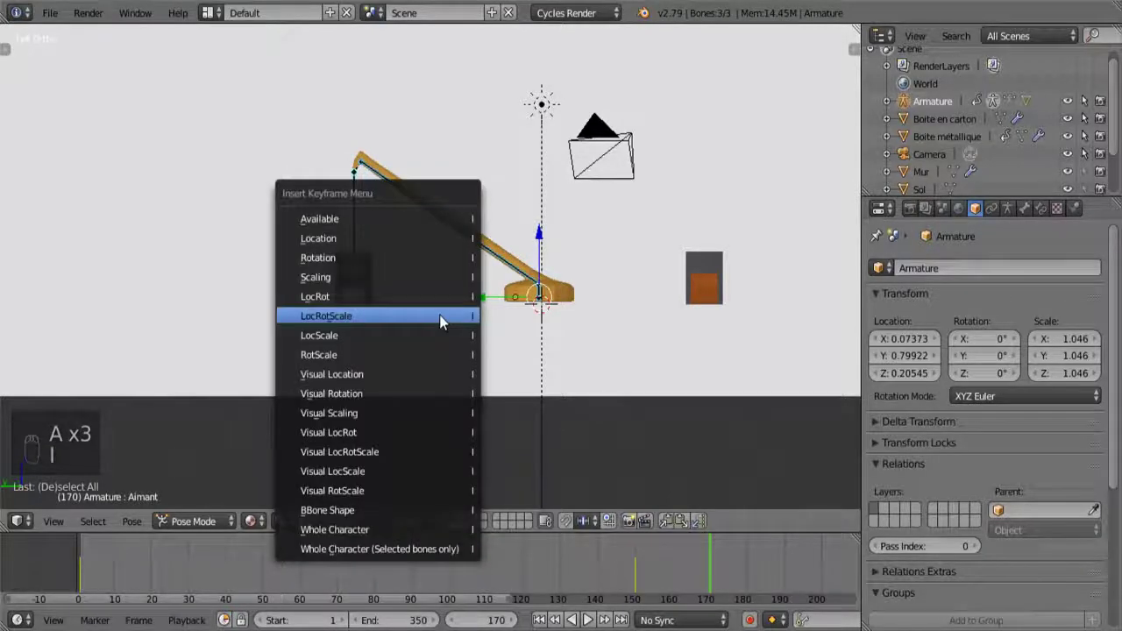
pyautogui.click(439, 316)
# Play the animation from frame 1 through the camera view to check the crane's movement to the metal box.
pyautogui.scroll(3, 436, 302)
pyautogui.scroll(-2, 436, 289)
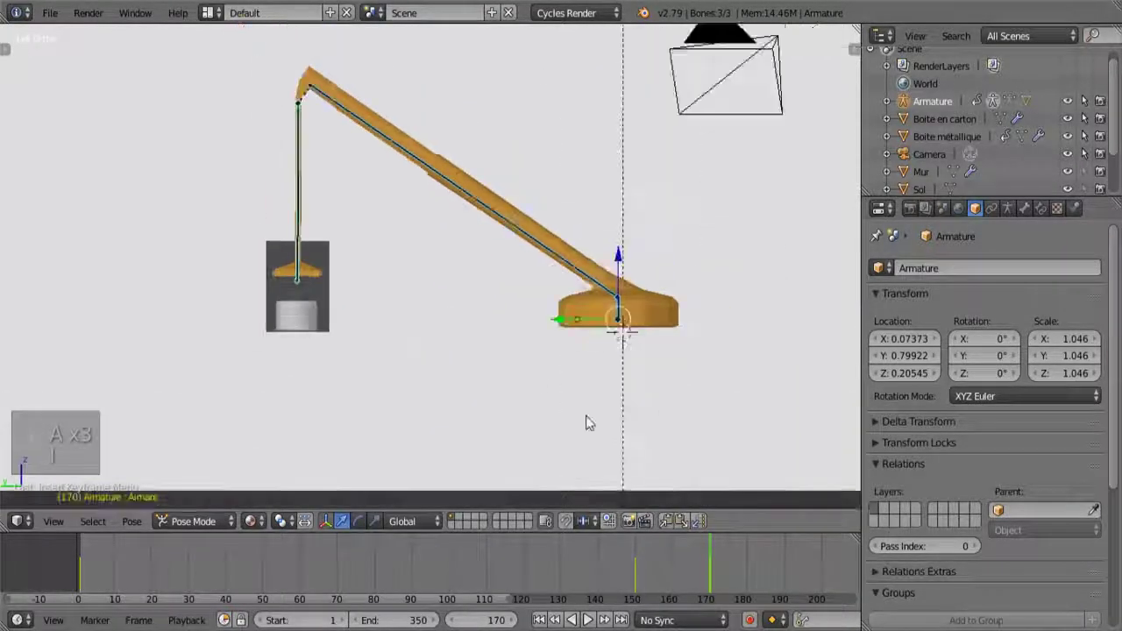
pyautogui.moveTo(621, 561); pyautogui.dragTo(81, 578)
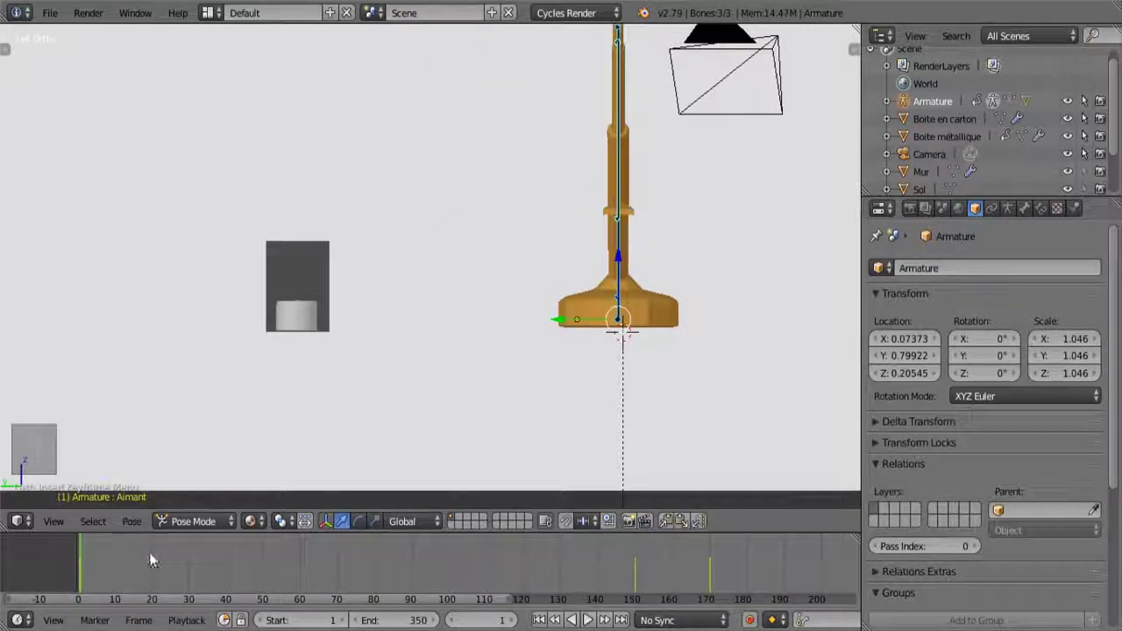
pyautogui.press('KP_0')
pyautogui.rightClick(484, 357)
pyautogui.press('KP_0')
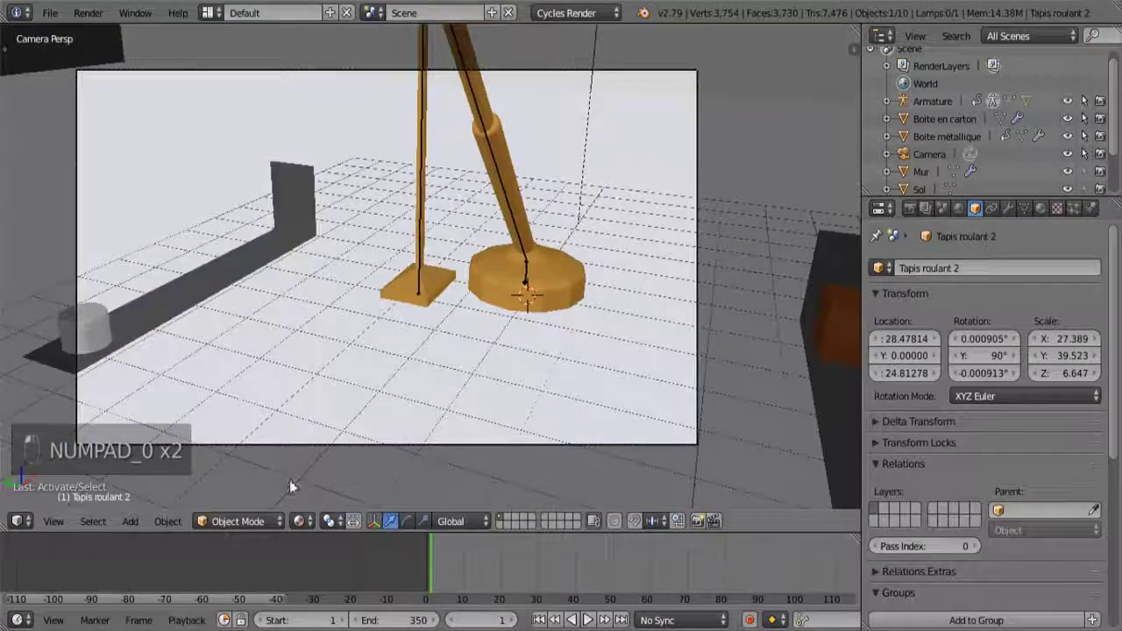
pyautogui.click(587, 620)
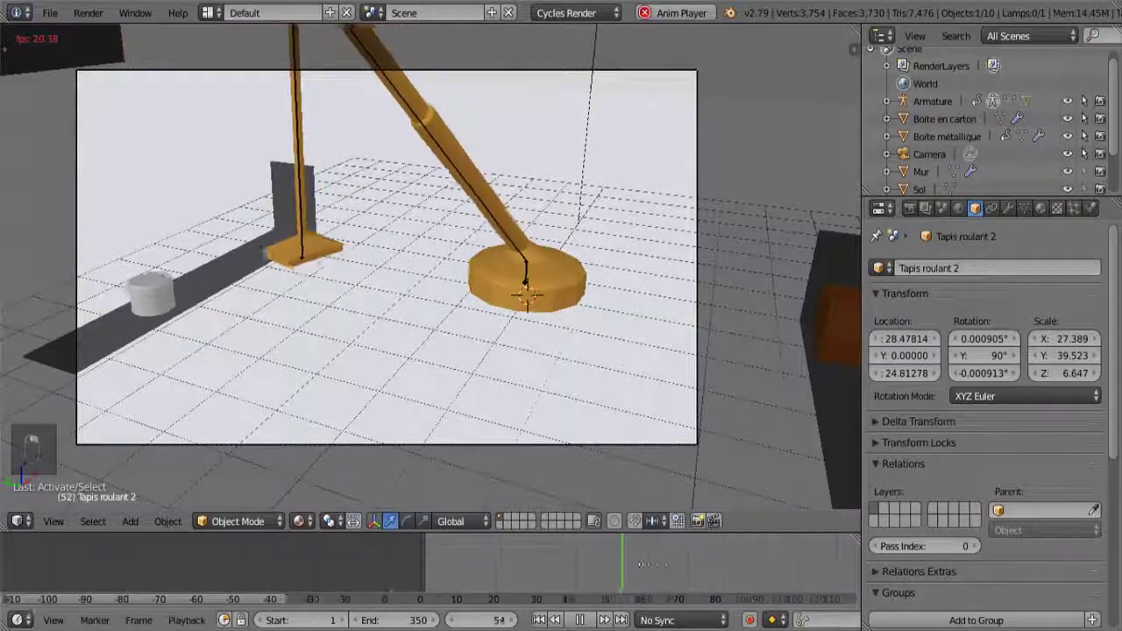
pyautogui.moveTo(628, 565); pyautogui.dragTo(200, 557, button='middle')
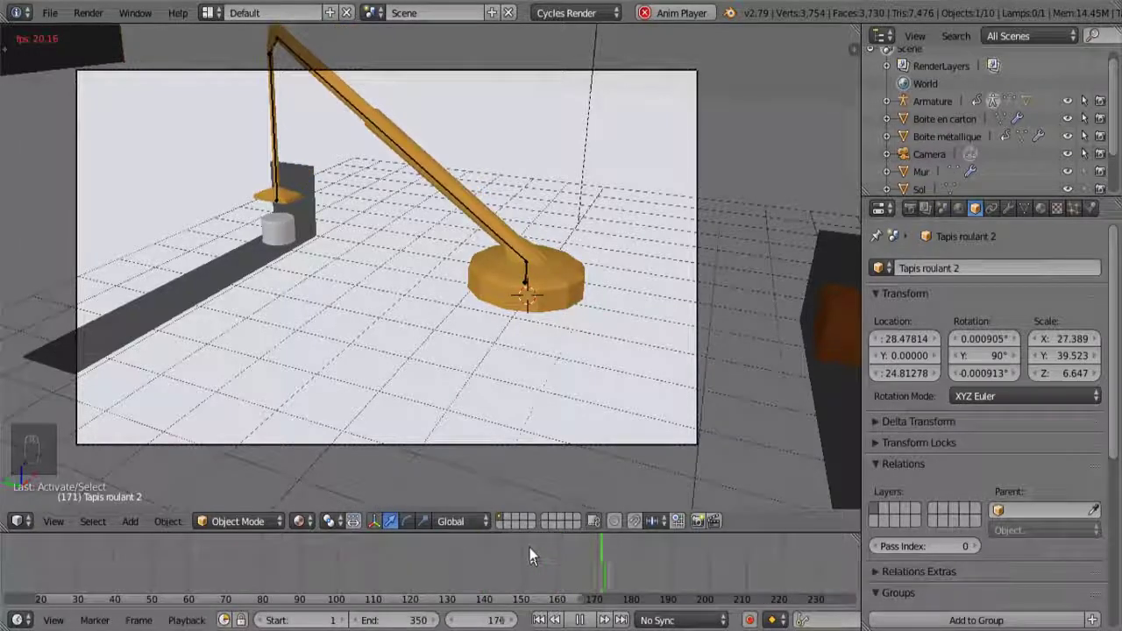
pyautogui.click(579, 620)
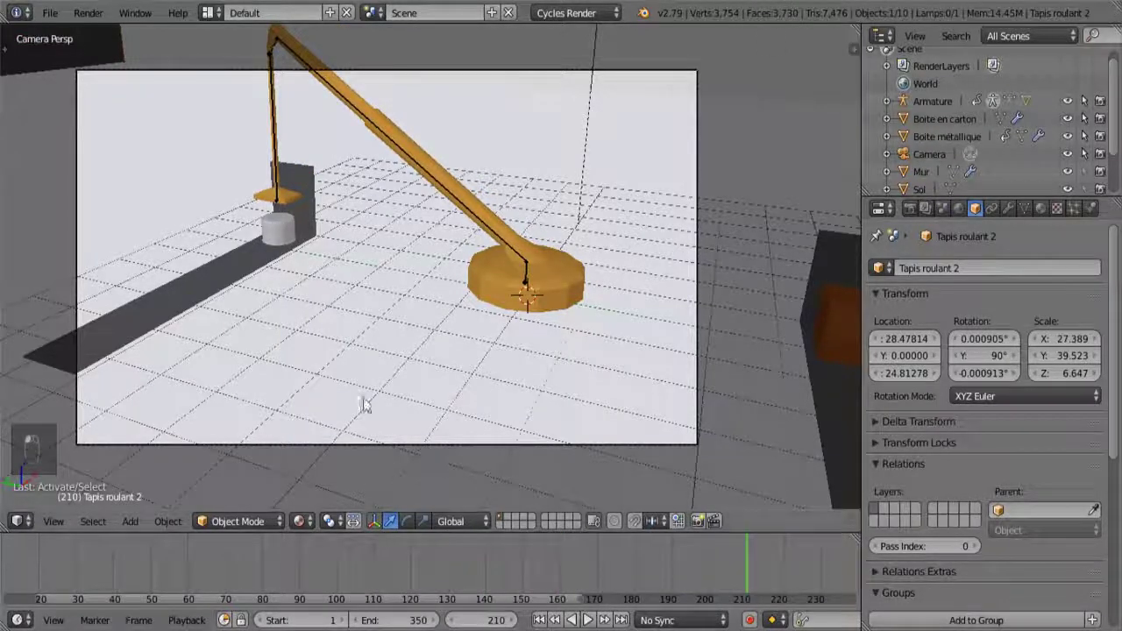
# Select the armature's base bone in Pose Mode and go back to the keyframe at frame 170.
pyautogui.rightClick(536, 282)
pyautogui.hotkey('ctrl', 'Tab')
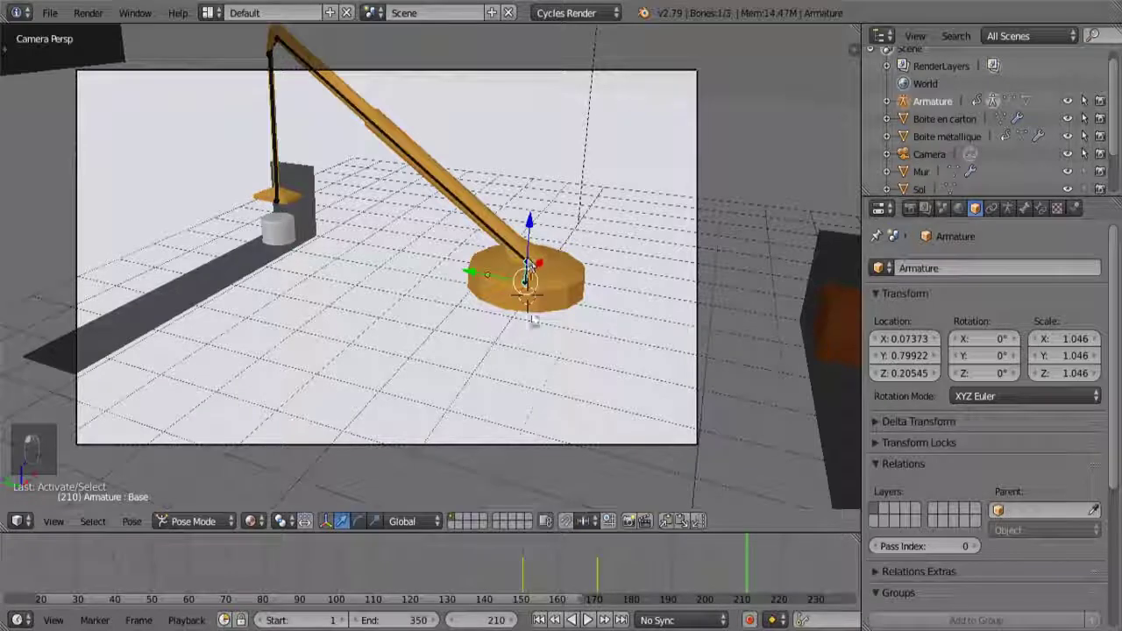
pyautogui.click(596, 578)
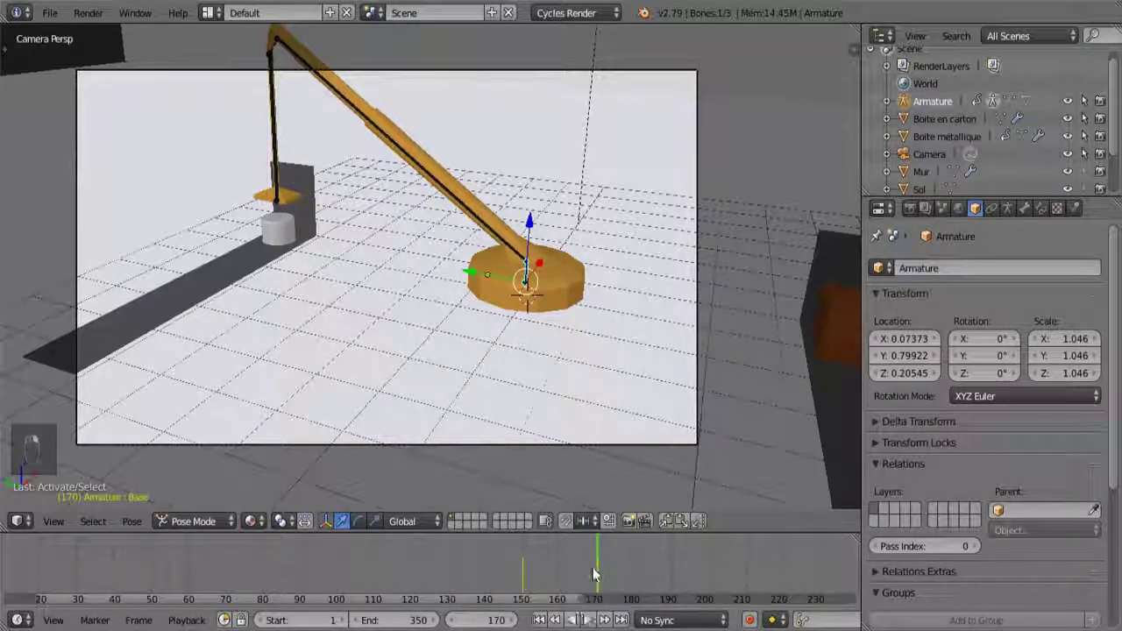
# Select the metal box and insert keyframes for its X, Y and Z location at frame 170.
pyautogui.rightClick(289, 243)
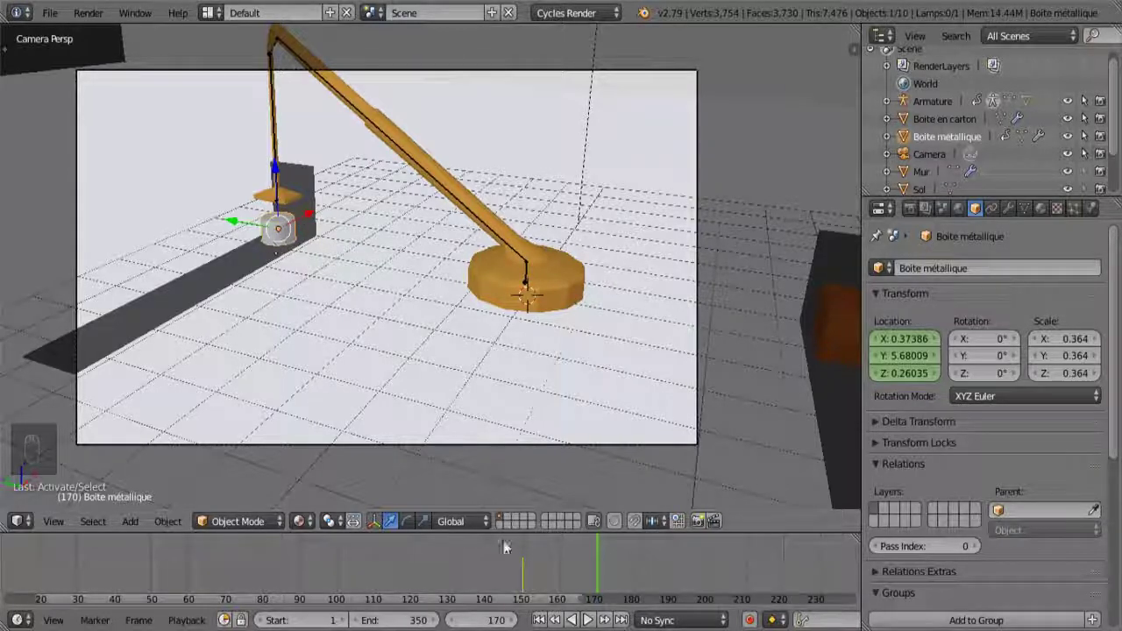
pyautogui.hotkey('alt', 'a')
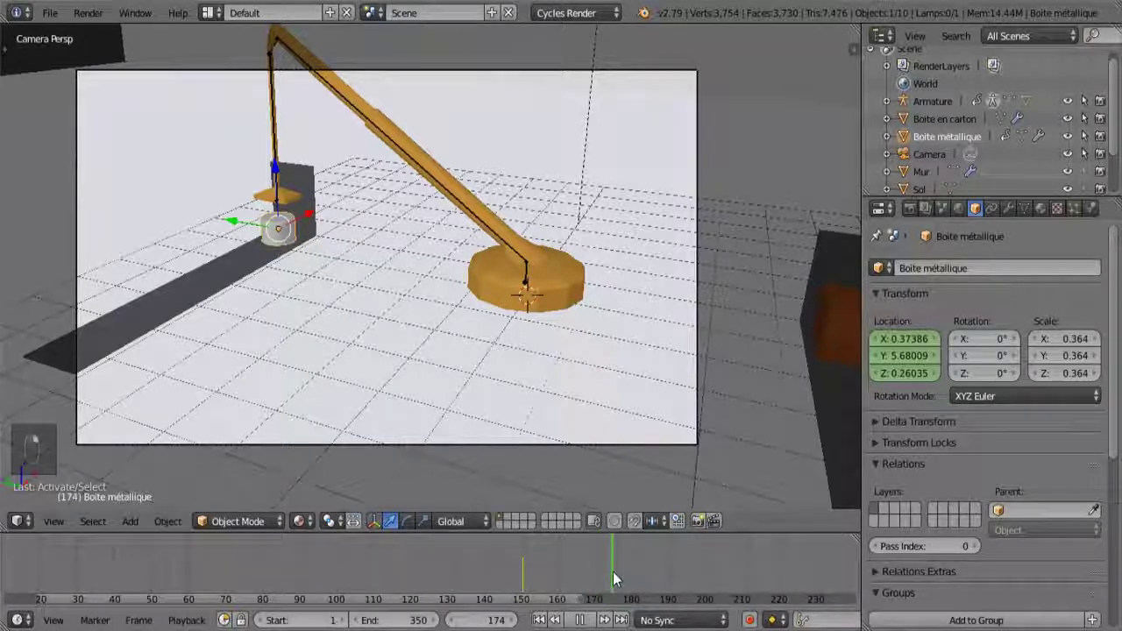
pyautogui.moveTo(601, 572); pyautogui.dragTo(599, 573)
pyautogui.press('Escape')
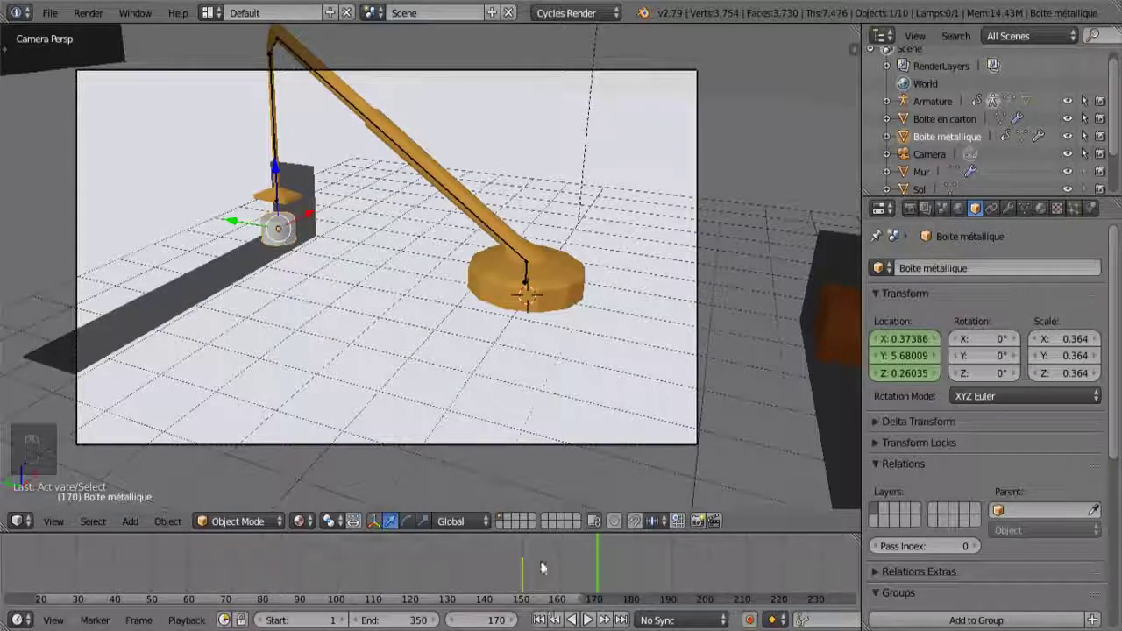
pyautogui.rightClick(897, 357)
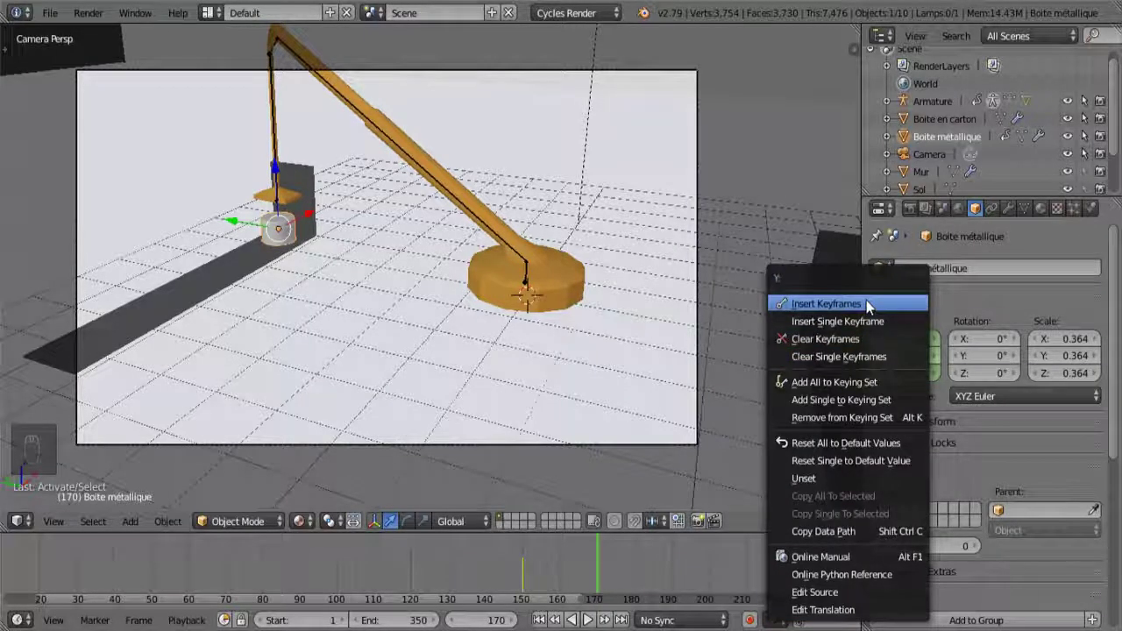
pyautogui.click(867, 305)
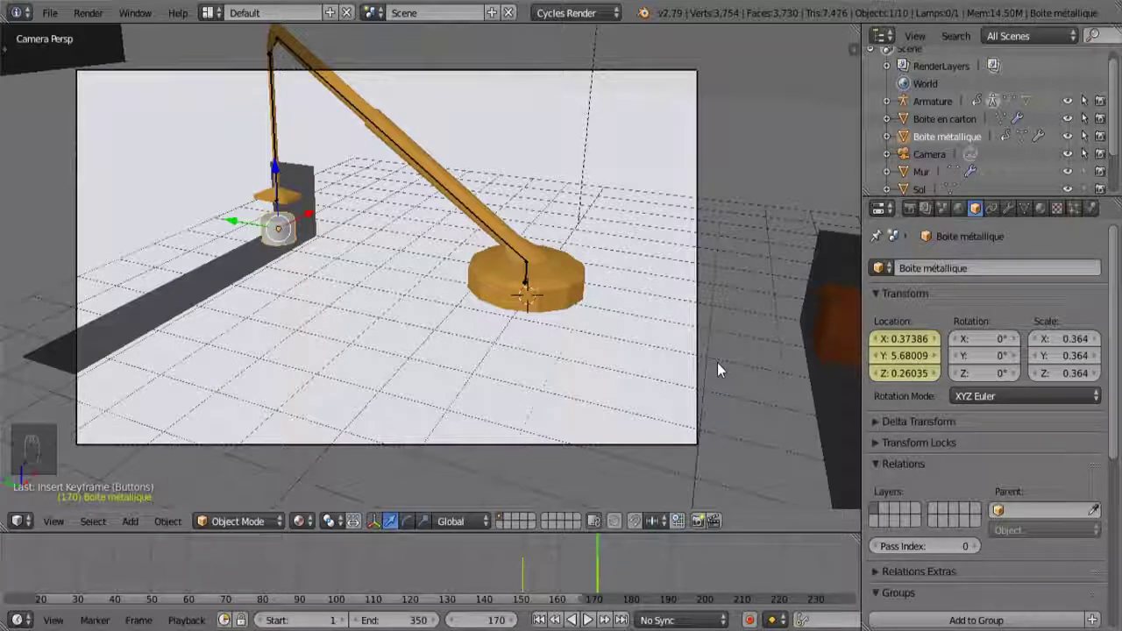
# At frame 175, raise the metal box along the Z axis to a Z location of 0.64270, against the magnet.
pyautogui.click(616, 572)
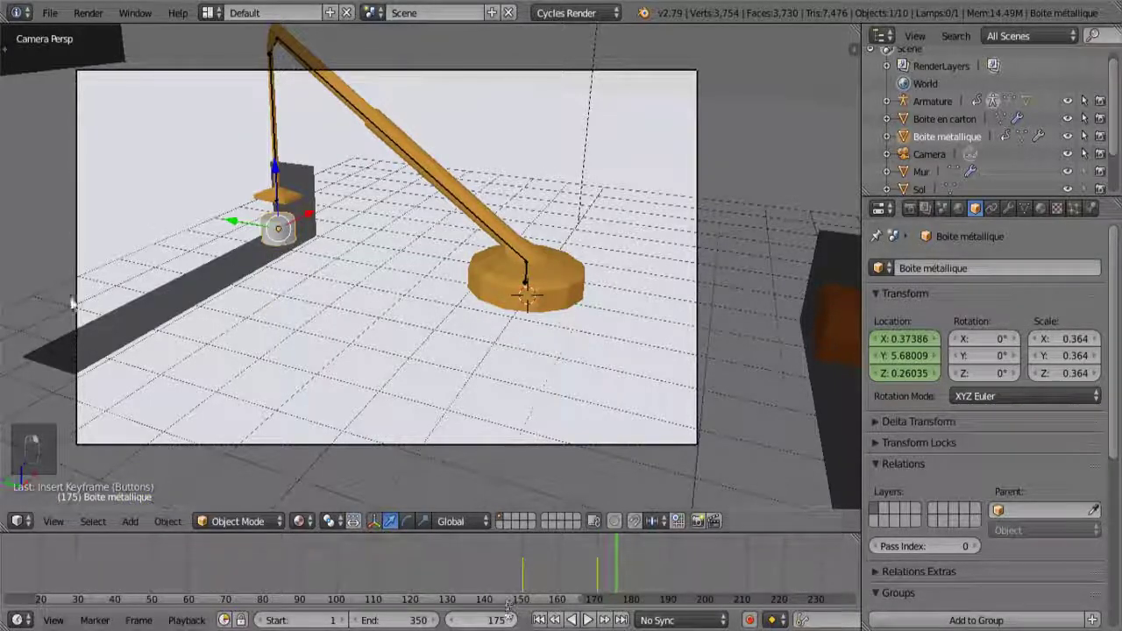
pyautogui.moveTo(226, 275); pyautogui.dragTo(303, 244, button='middle')
pyautogui.press('KP_3')
pyautogui.press('KP_9')
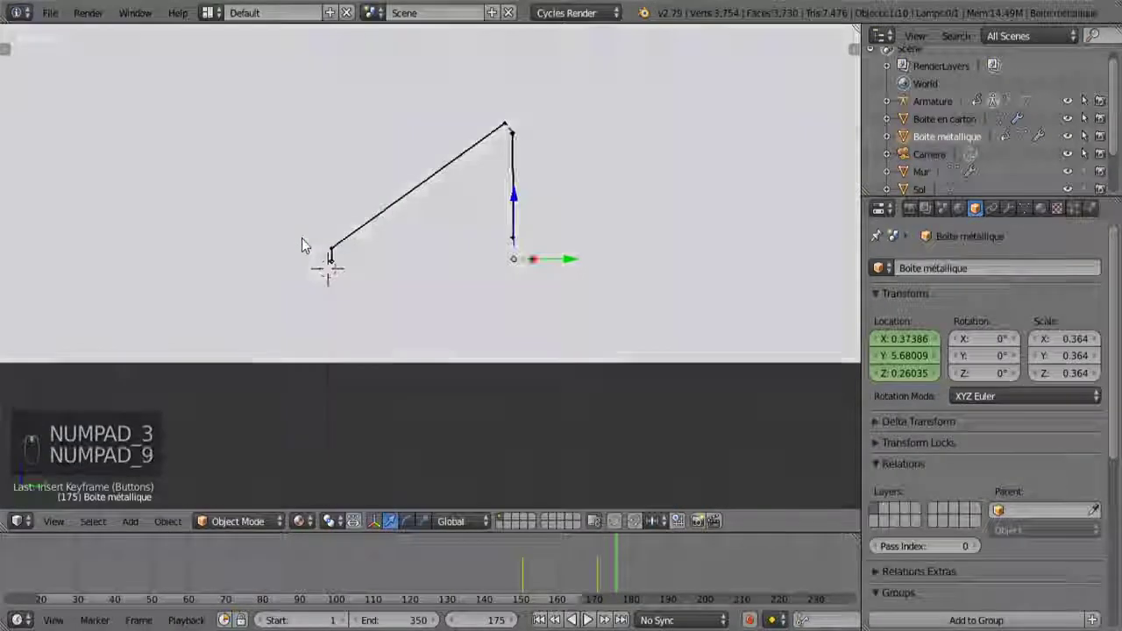
pyautogui.scroll(5, 308, 233)
pyautogui.keyDown('shift'); pyautogui.moveTo(270, 208); pyautogui.dragTo(611, 255, button='middle'); pyautogui.keyUp('shift')
pyautogui.press('g')
pyautogui.press('z')
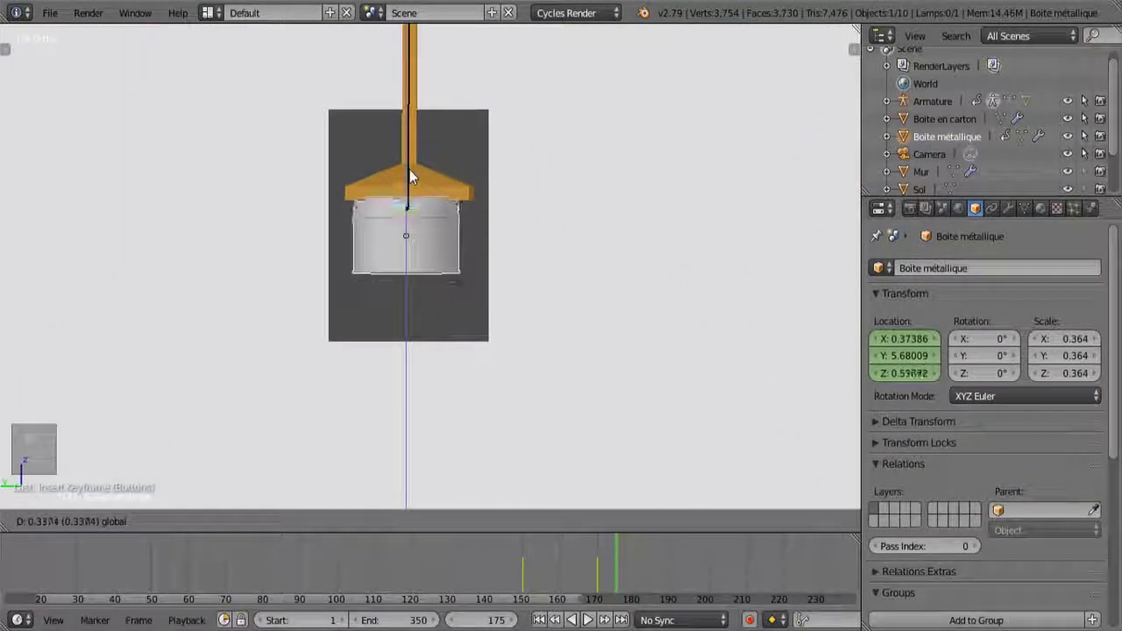
pyautogui.click(418, 174)
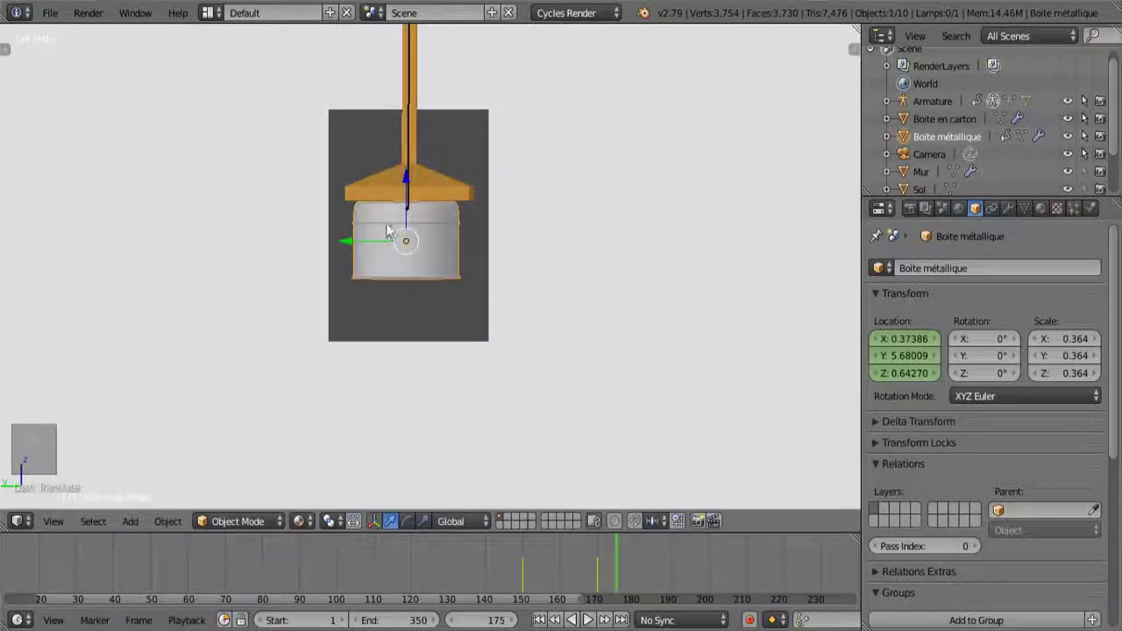
# Insert X, Y and Z location keyframes for the metal box's raised position at frame 175.
pyautogui.moveTo(418, 174); pyautogui.dragTo(438, 213, button='middle')
pyautogui.press('KP_3')
pyautogui.press('KP_9')
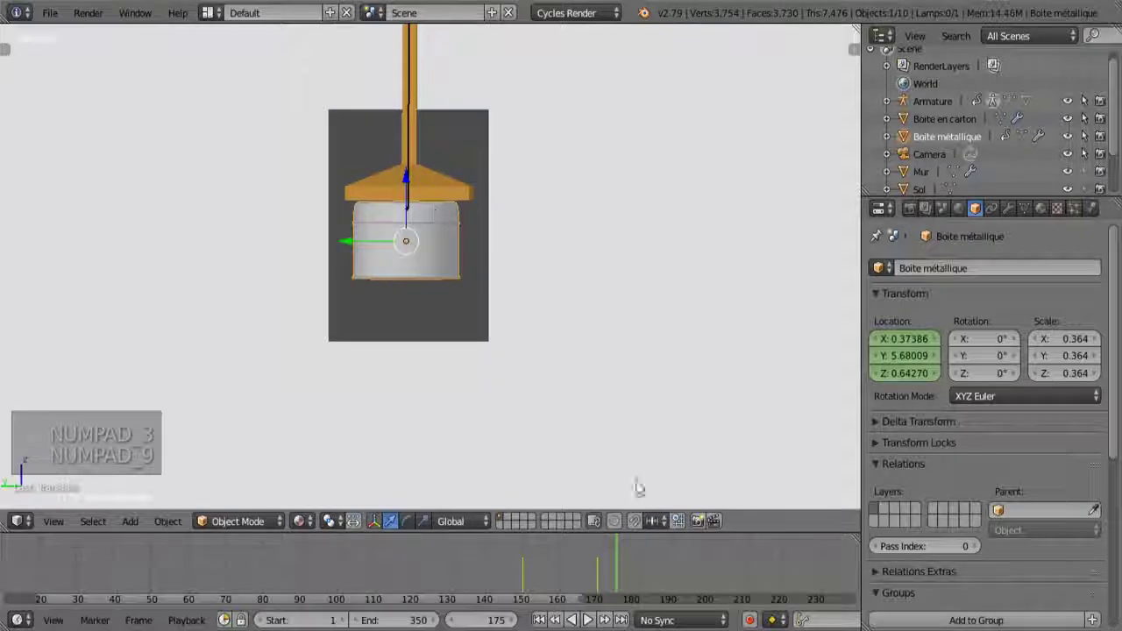
pyautogui.rightClick(905, 355)
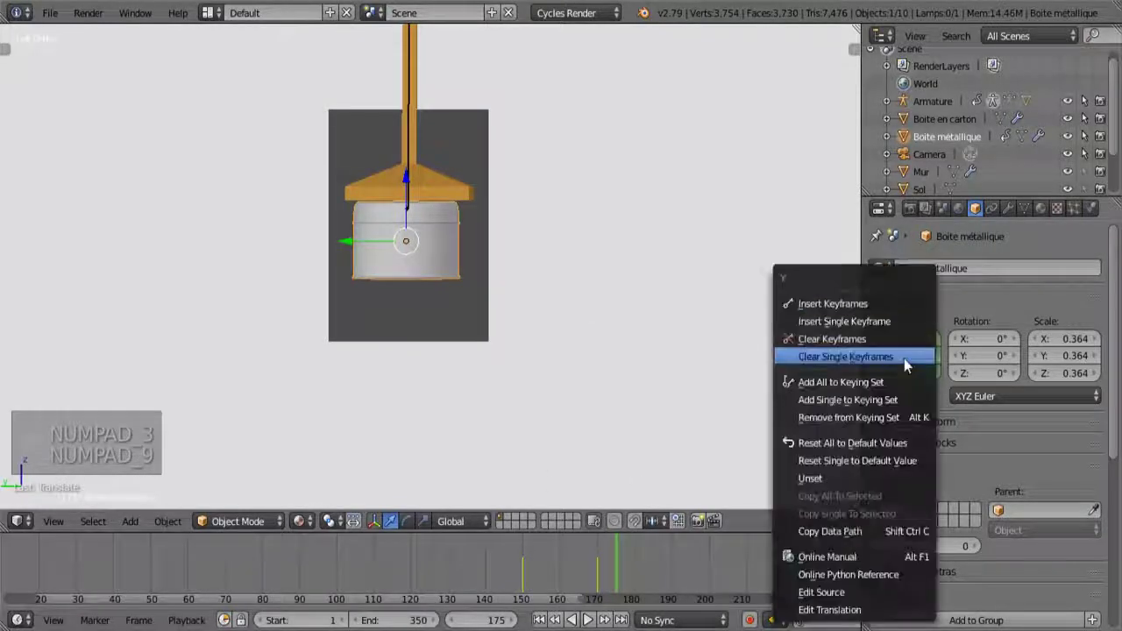
pyautogui.click(868, 307)
# Play the animation from just before frame 170 through the camera view to check the magnet attracting the metal box.
pyautogui.moveTo(604, 318); pyautogui.dragTo(544, 332, button='middle')
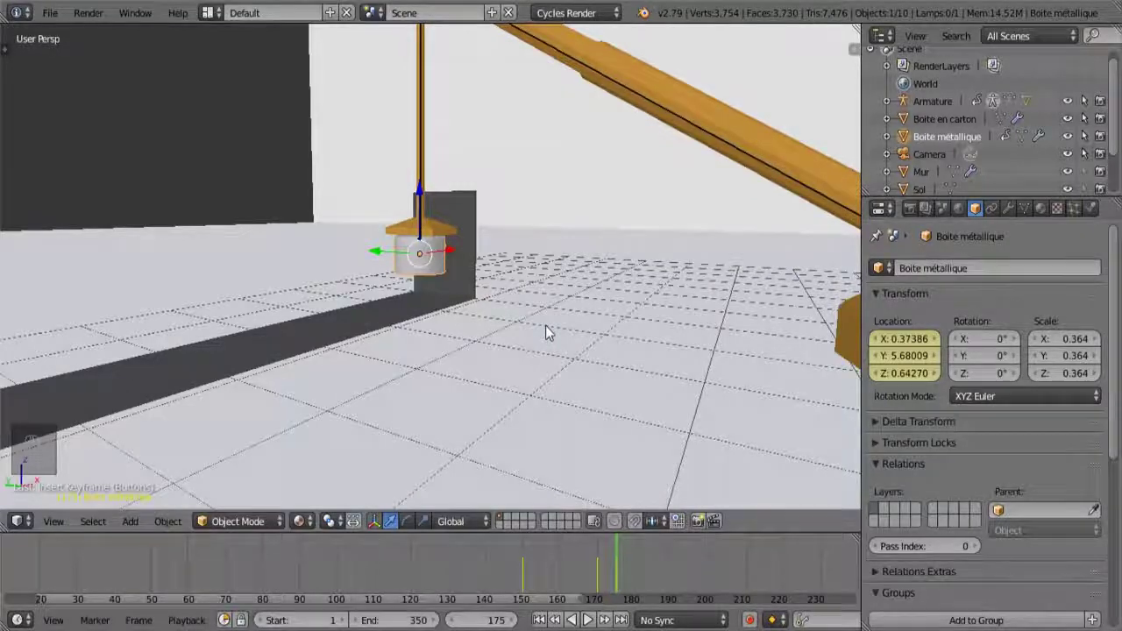
pyautogui.press('KP_0')
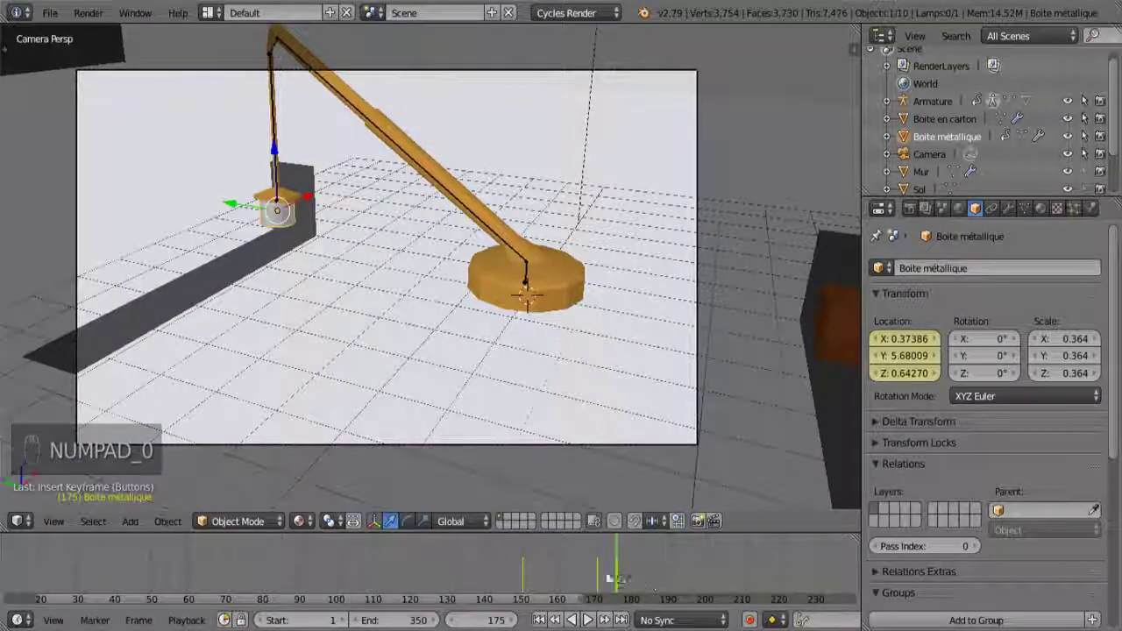
pyautogui.moveTo(601, 581); pyautogui.dragTo(589, 578)
pyautogui.click(582, 620)
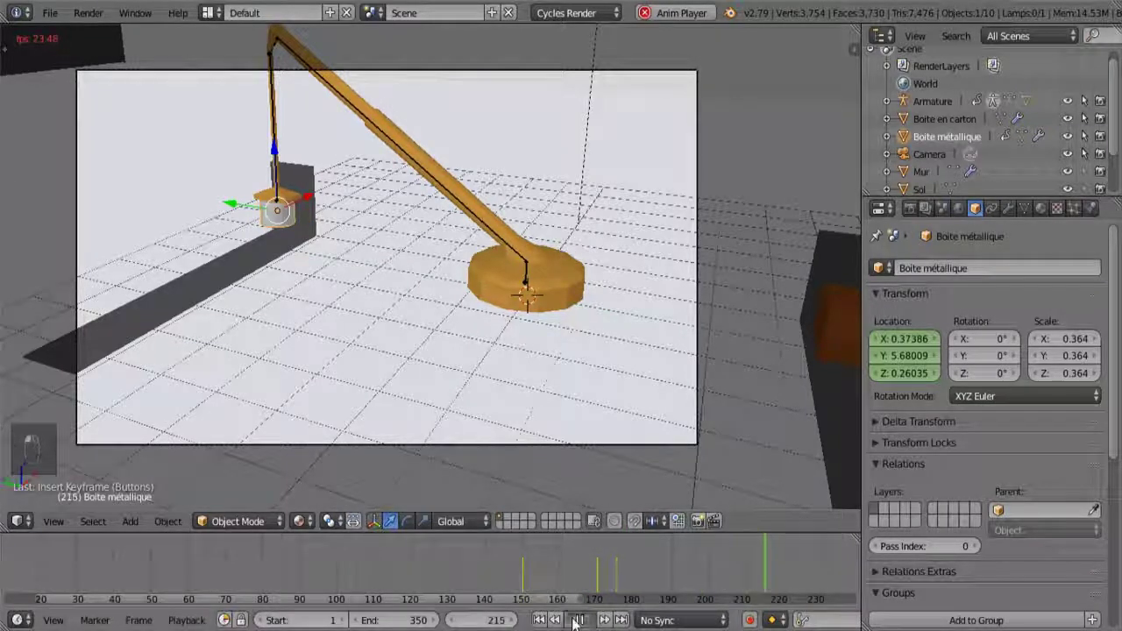
pyautogui.click(579, 619)
# Examine the scene around the crane, including the second conveyor belt carrying the cardboard box.
pyautogui.scroll(-3, 635, 364)
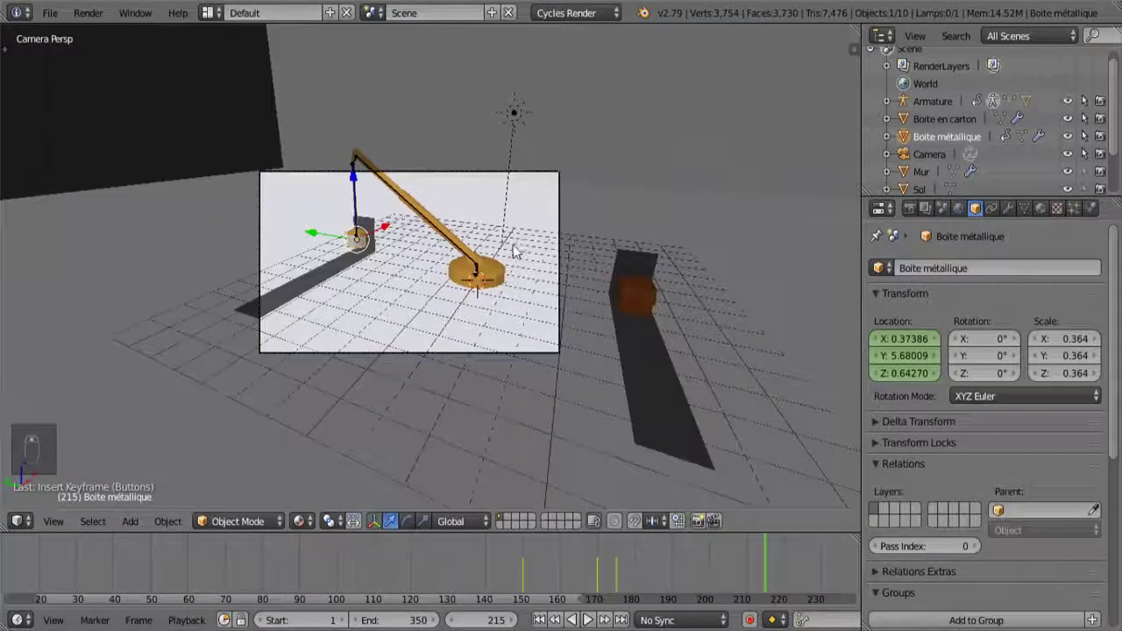
pyautogui.keyDown('shift'); pyautogui.moveTo(714, 404); pyautogui.dragTo(636, 364, button='middle'); pyautogui.keyUp('shift')
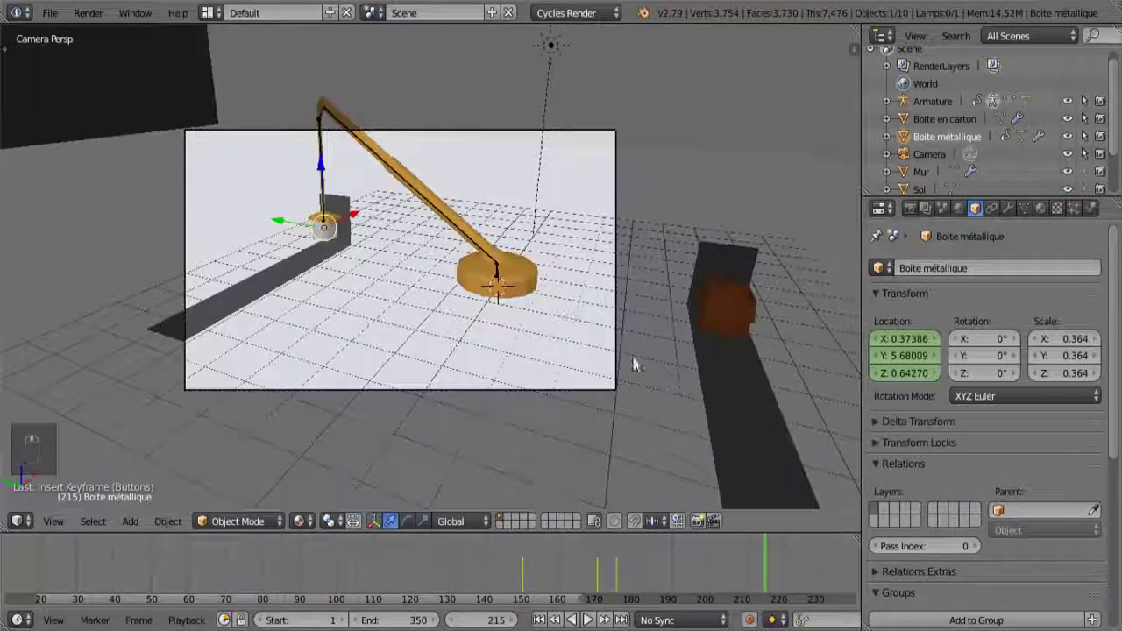
pyautogui.rightClick(732, 388)
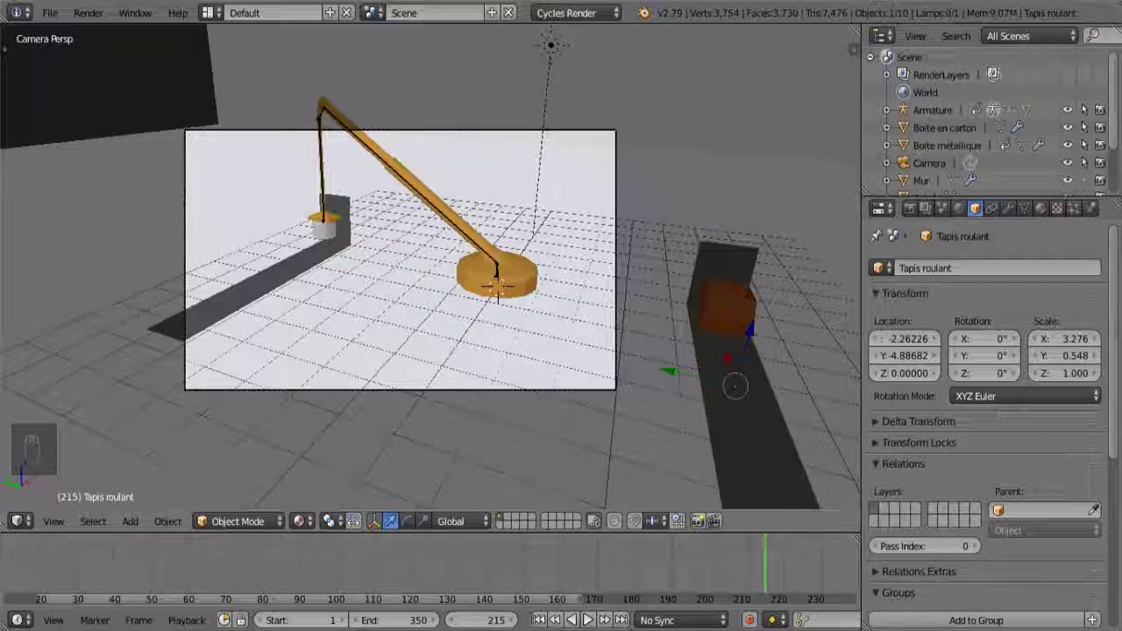
pyautogui.scroll(3, 355, 219)
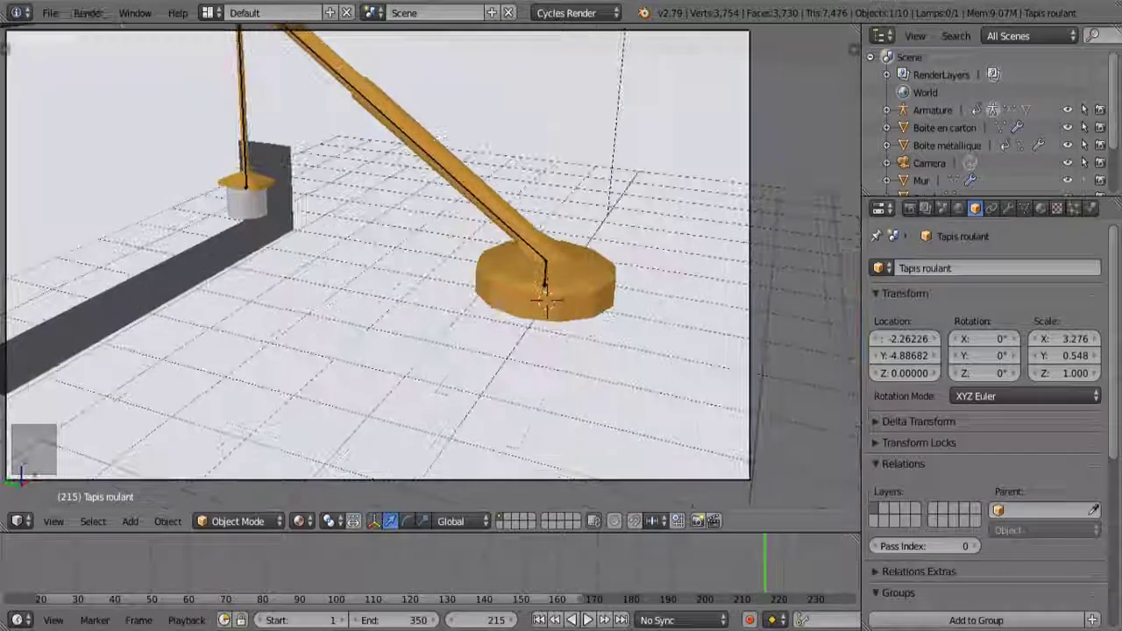
pyautogui.moveTo(333, 228); pyautogui.dragTo(355, 219, button='middle')
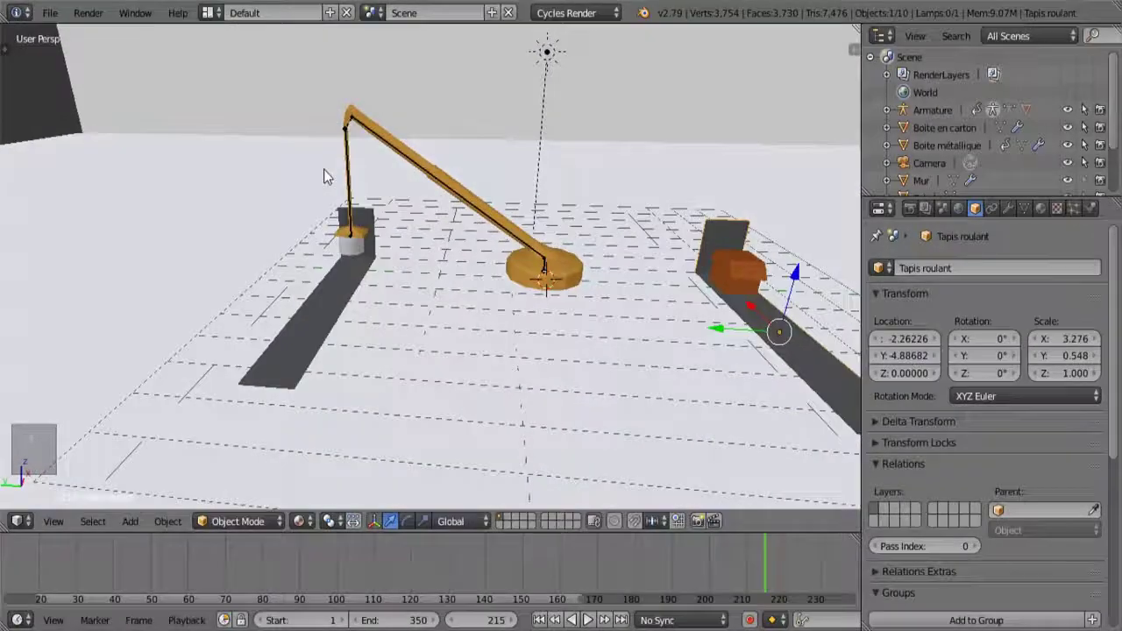
pyautogui.press('KP_0')
pyautogui.scroll(-3, 329, 167)
pyautogui.moveTo(311, 179); pyautogui.dragTo(408, 159, button='middle')
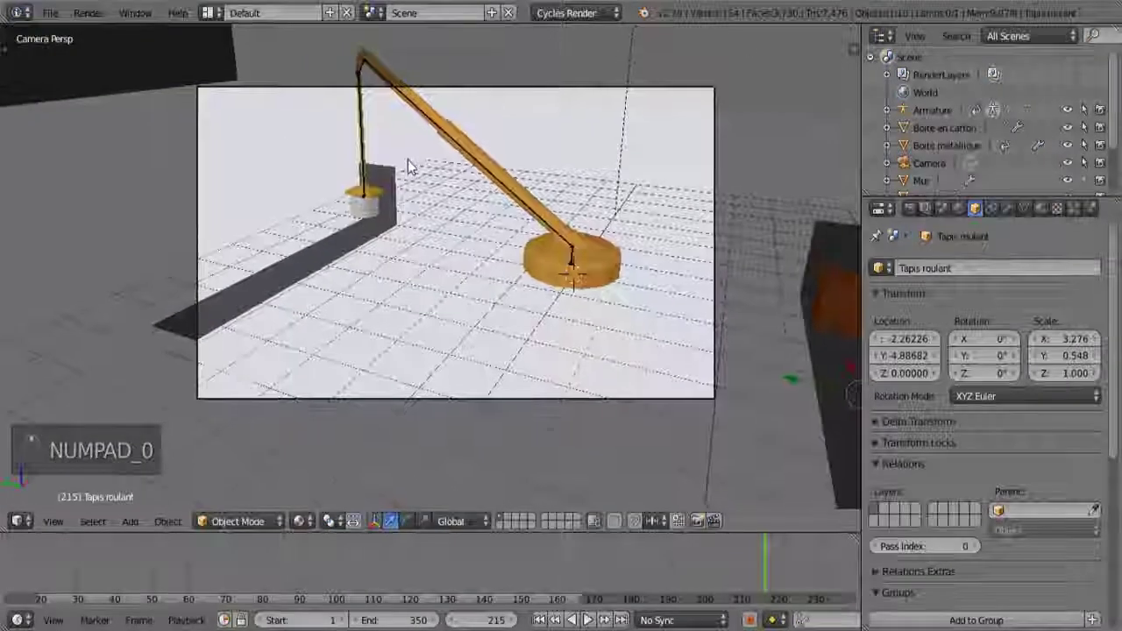
# Select the metal box under the magnet and go back to its keyframe at frame 175.
pyautogui.scroll(2, 407, 160)
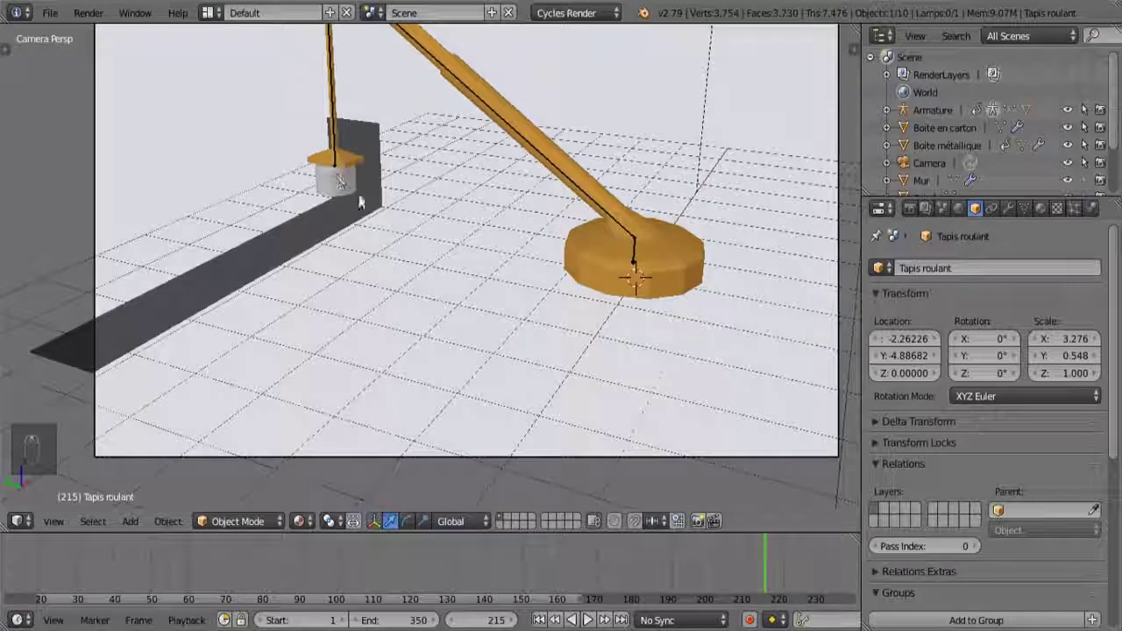
pyautogui.scroll(4, 359, 203)
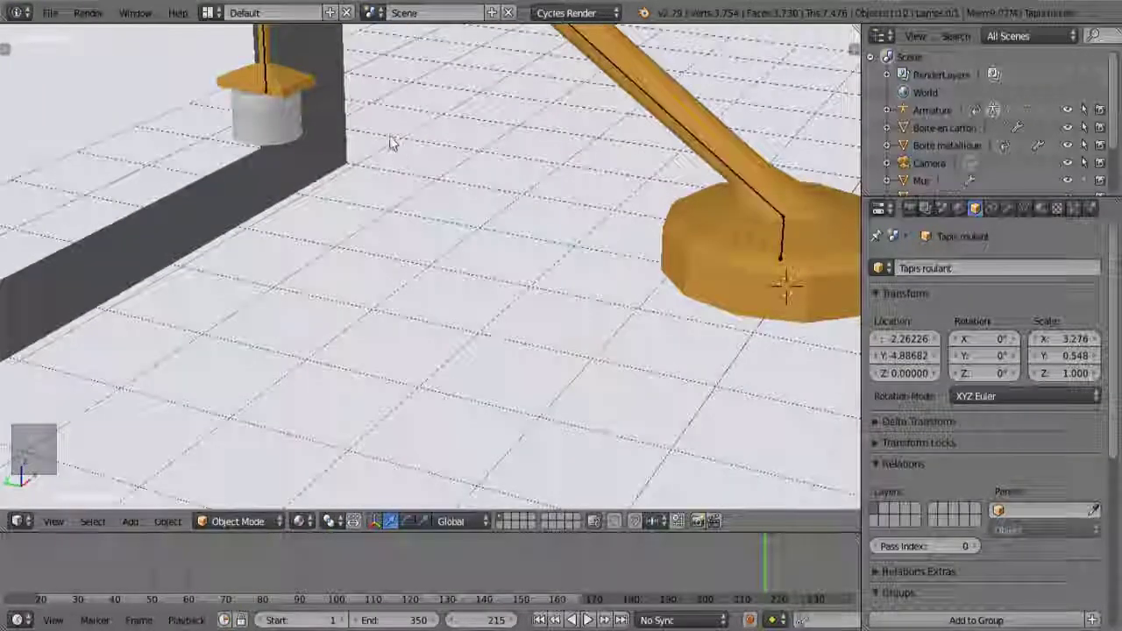
pyautogui.keyDown('shift'); pyautogui.moveTo(390, 143); pyautogui.dragTo(408, 200, button='middle'); pyautogui.keyUp('shift')
pyautogui.rightClick(300, 167)
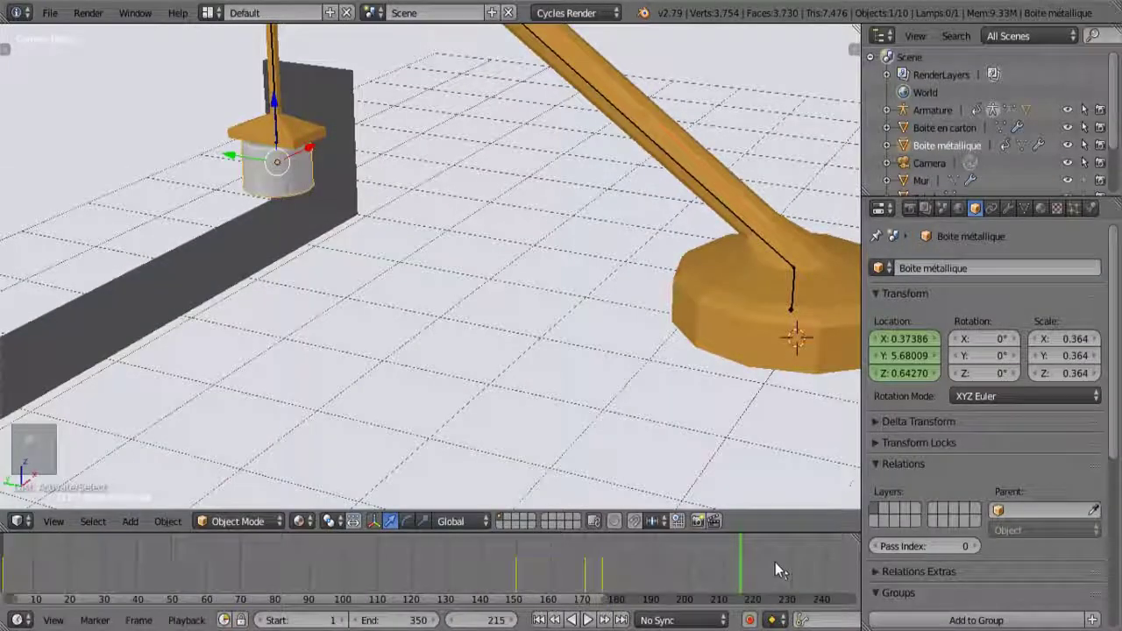
pyautogui.scroll(-2, 775, 562)
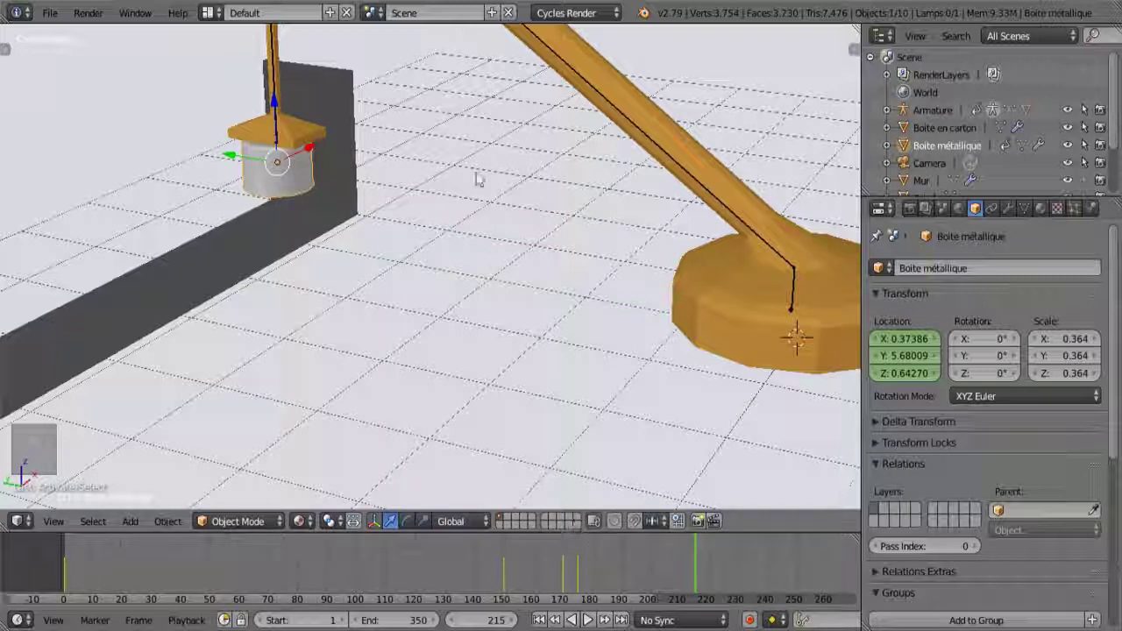
pyautogui.click(586, 589)
pyautogui.moveTo(584, 581); pyautogui.dragTo(580, 594)
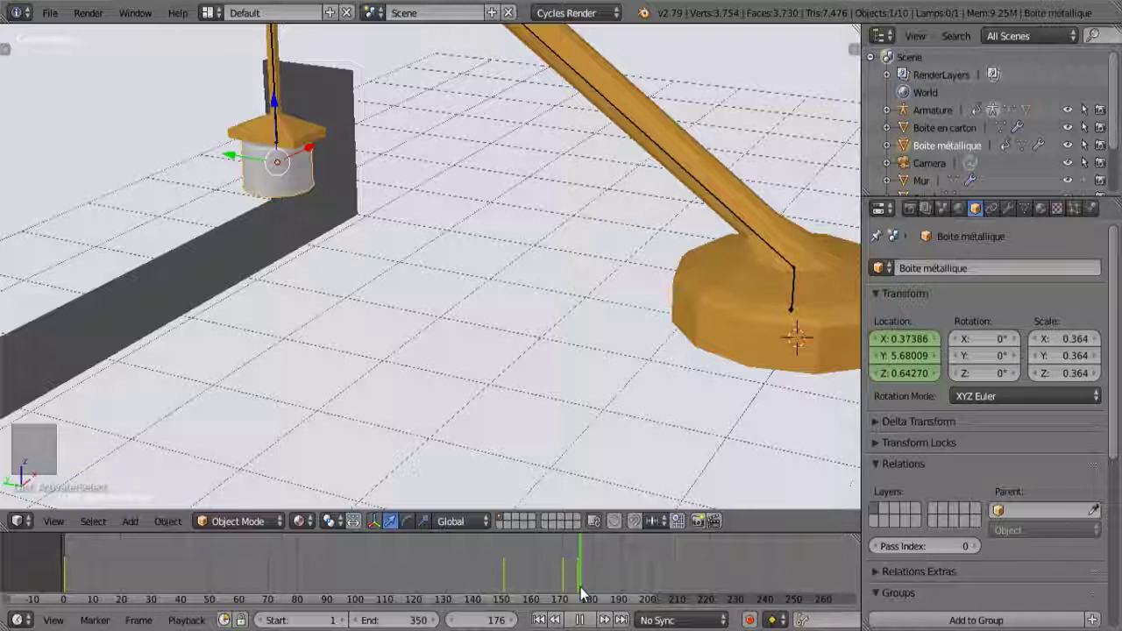
pyautogui.moveTo(580, 594); pyautogui.dragTo(577, 592)
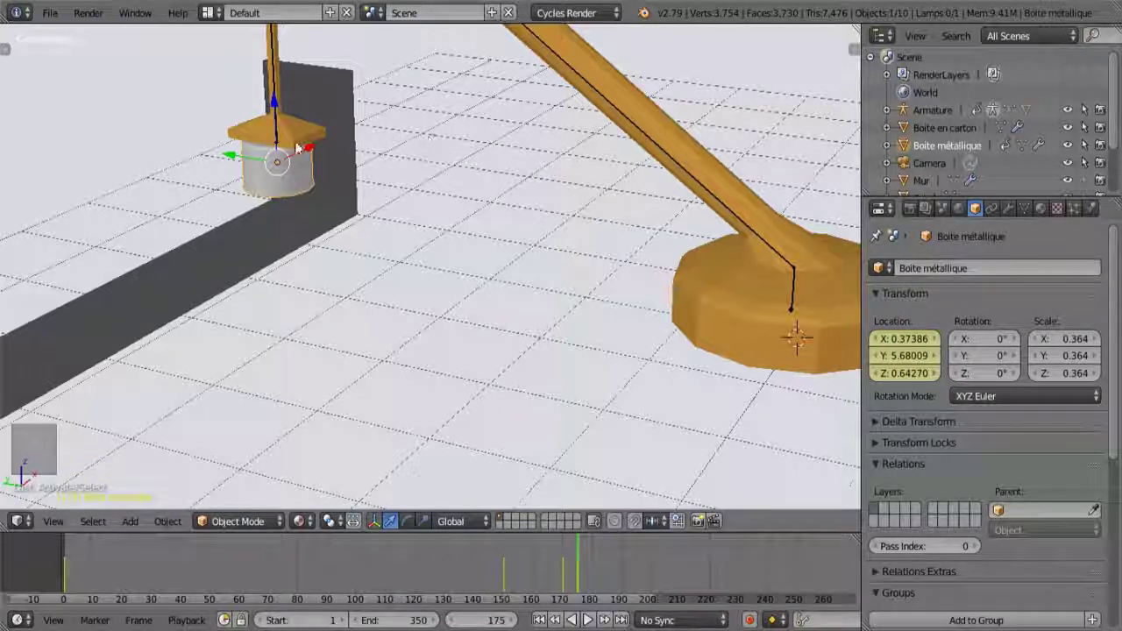
# Add a Child Of object constraint to the metal box.
pyautogui.click(992, 208)
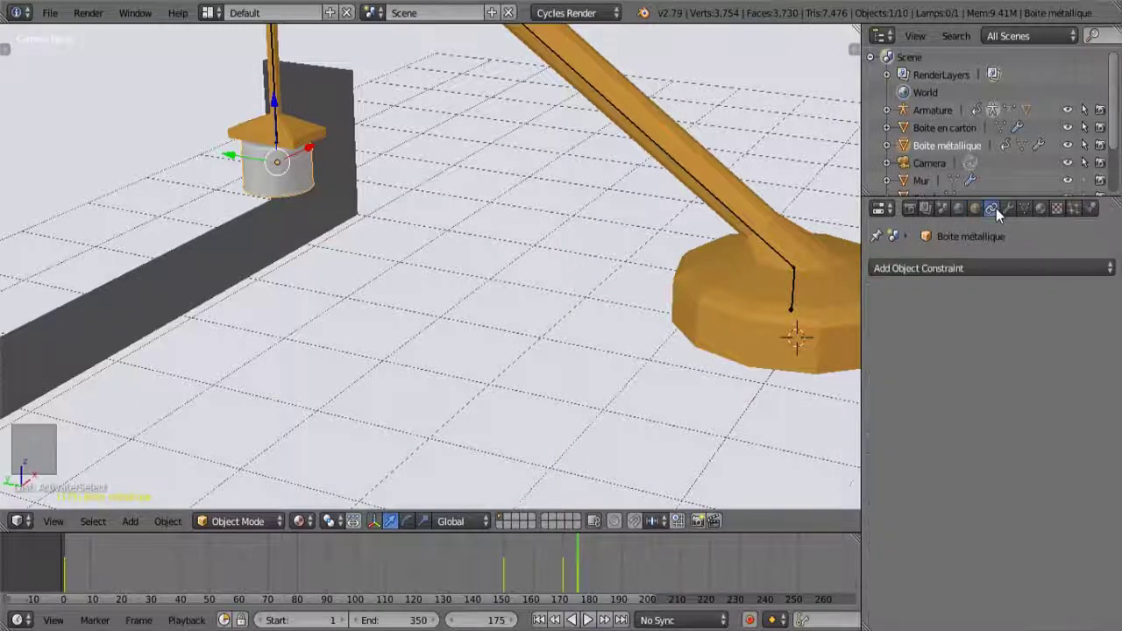
pyautogui.click(973, 269)
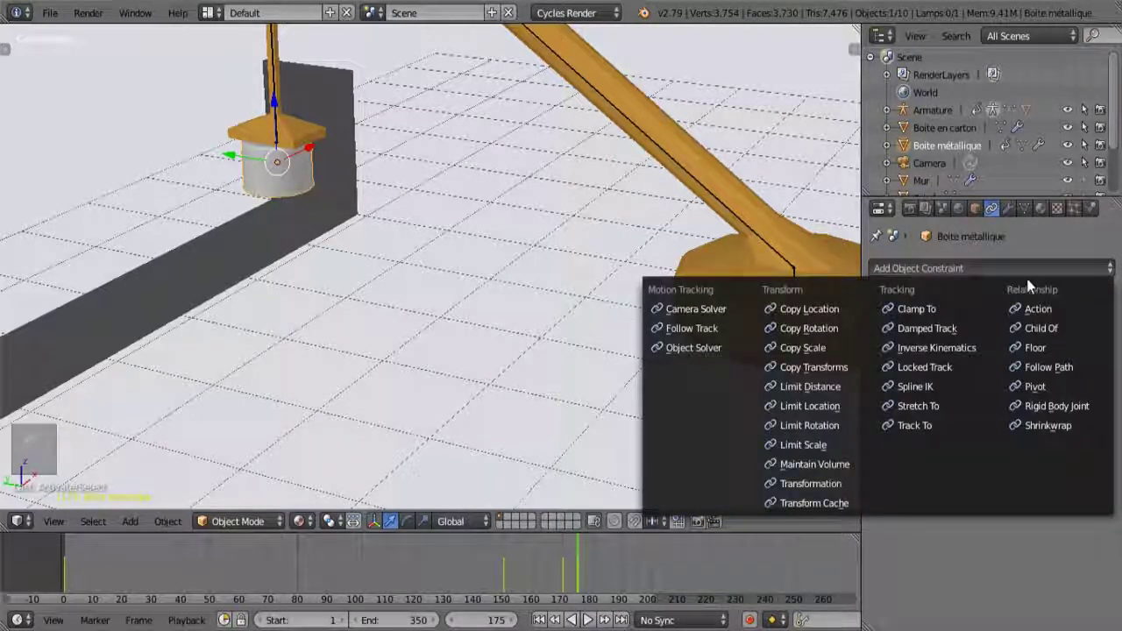
pyautogui.click(1027, 333)
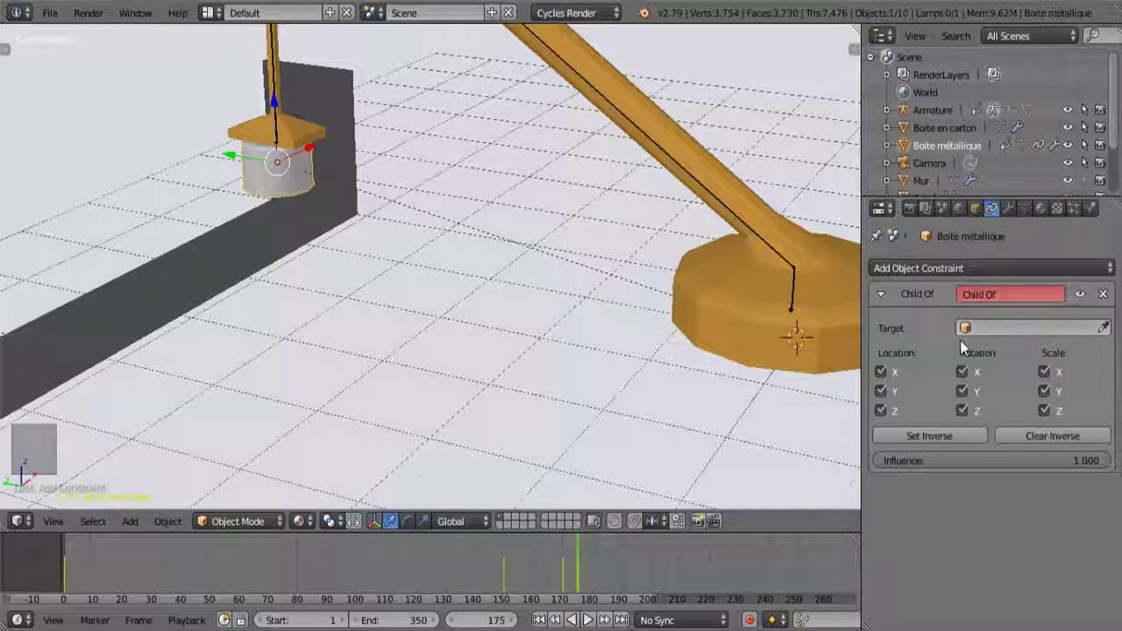
# Set the Child Of constraint's target to Armature and its bone to Aimant.
pyautogui.press('KP_0')
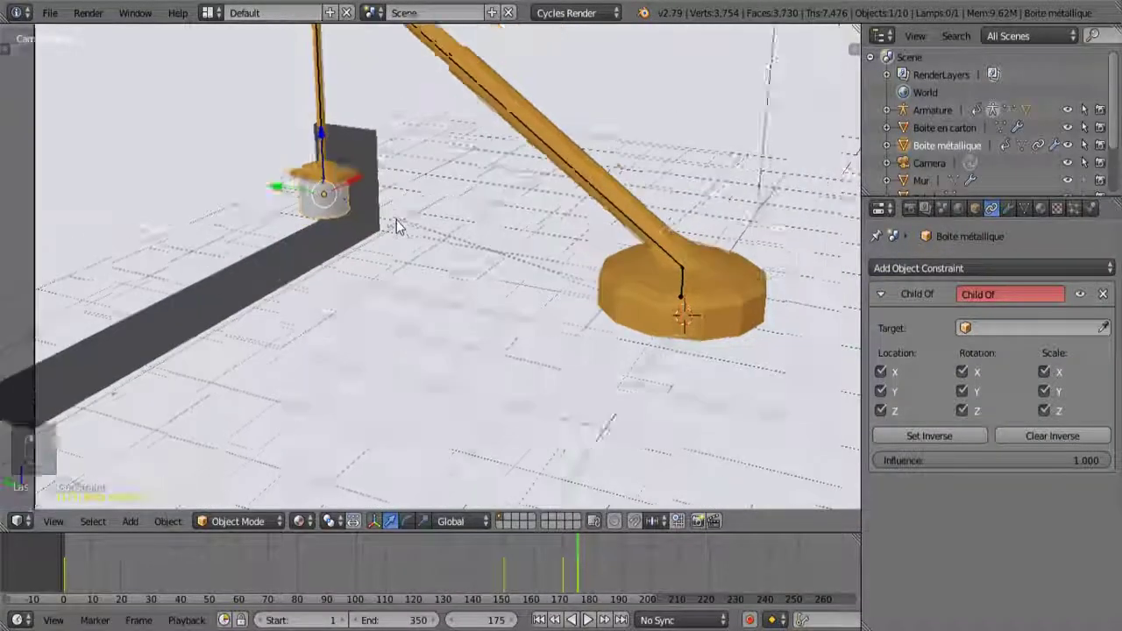
pyautogui.scroll(-2, 396, 220)
pyautogui.scroll(2, 396, 220)
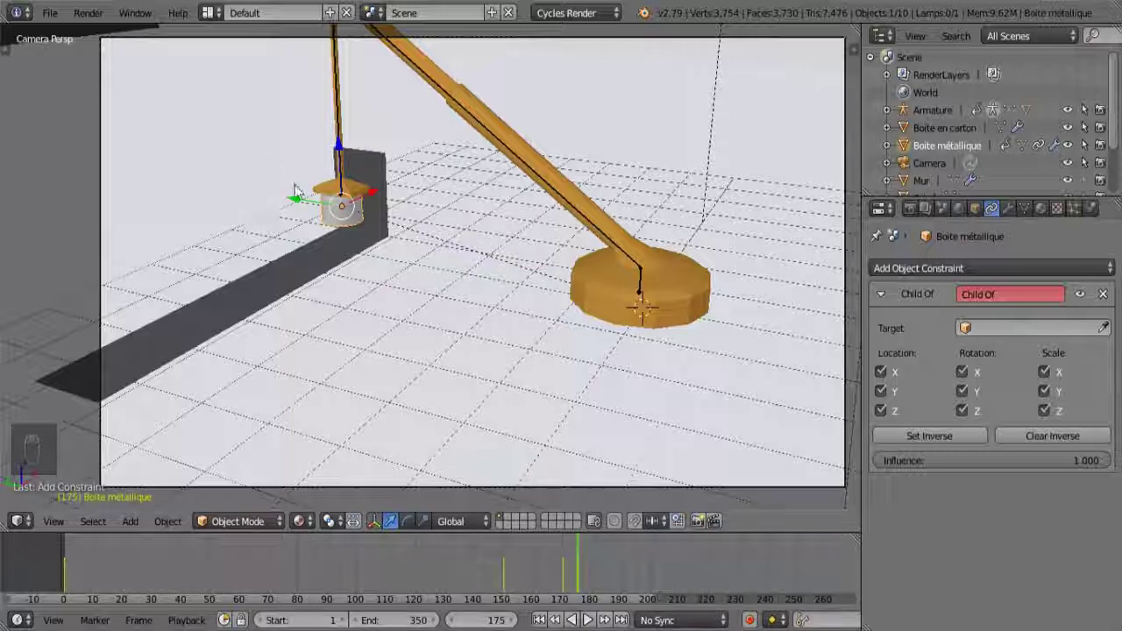
pyautogui.scroll(-4, 704, 294)
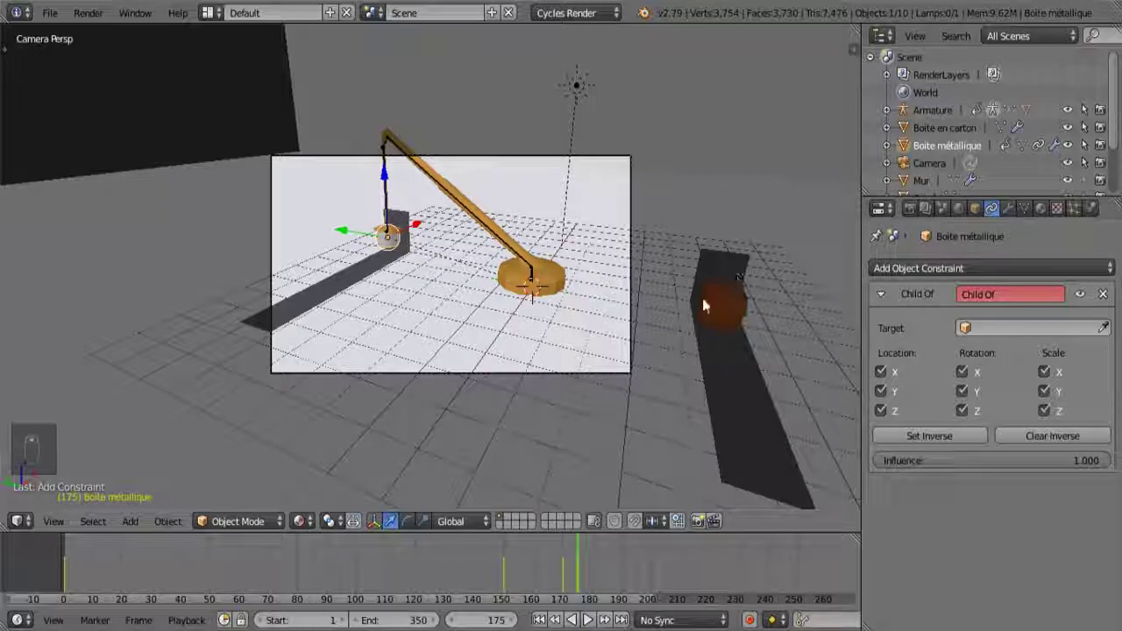
pyautogui.scroll(4, 401, 254)
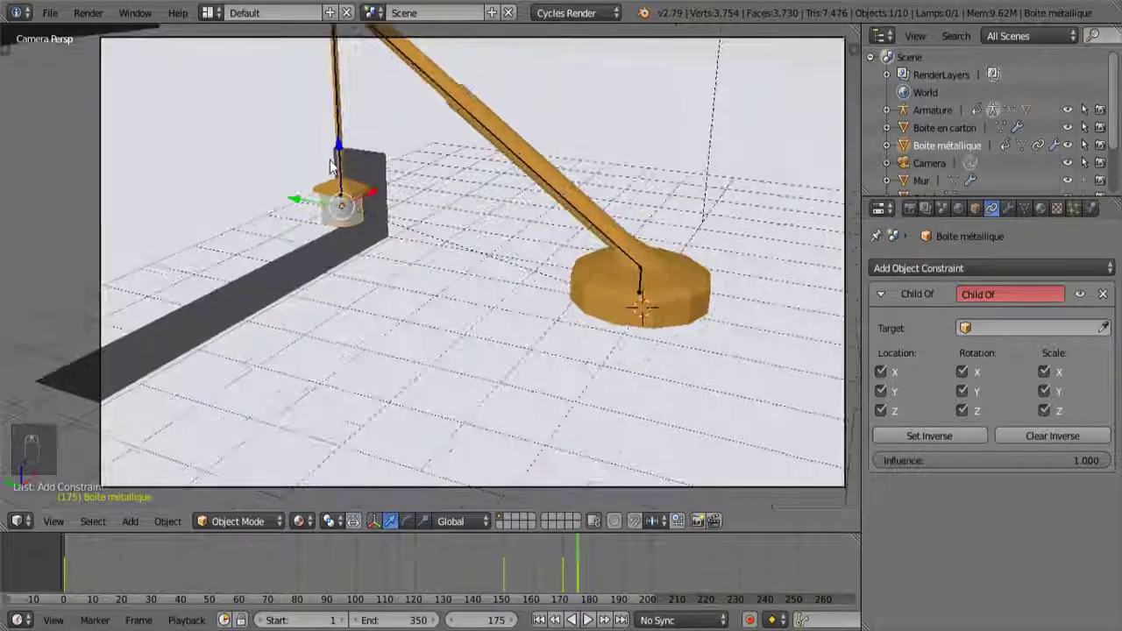
pyautogui.scroll(-1, 368, 126)
pyautogui.scroll(-1, 390, 160)
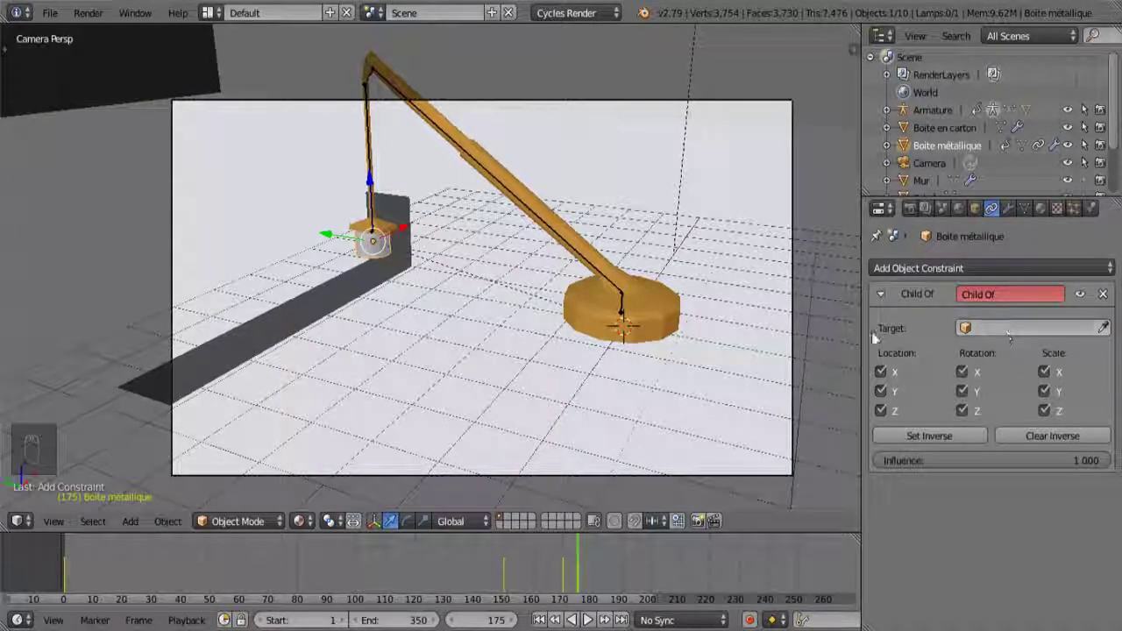
pyautogui.click(1006, 330)
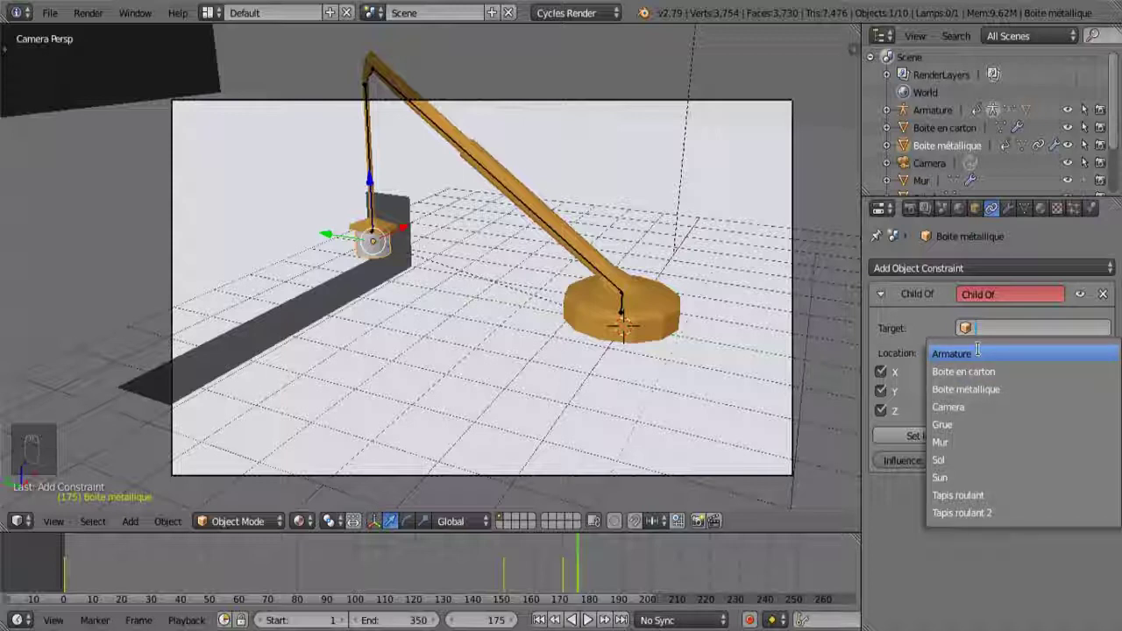
pyautogui.click(977, 353)
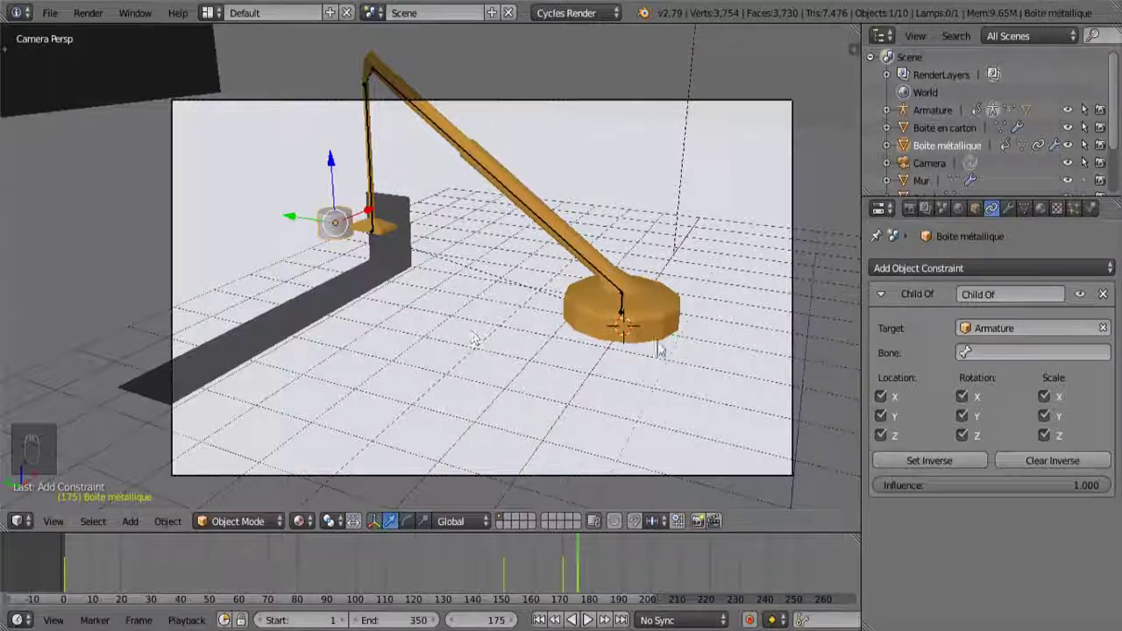
pyautogui.click(1063, 354)
pyautogui.click(1008, 380)
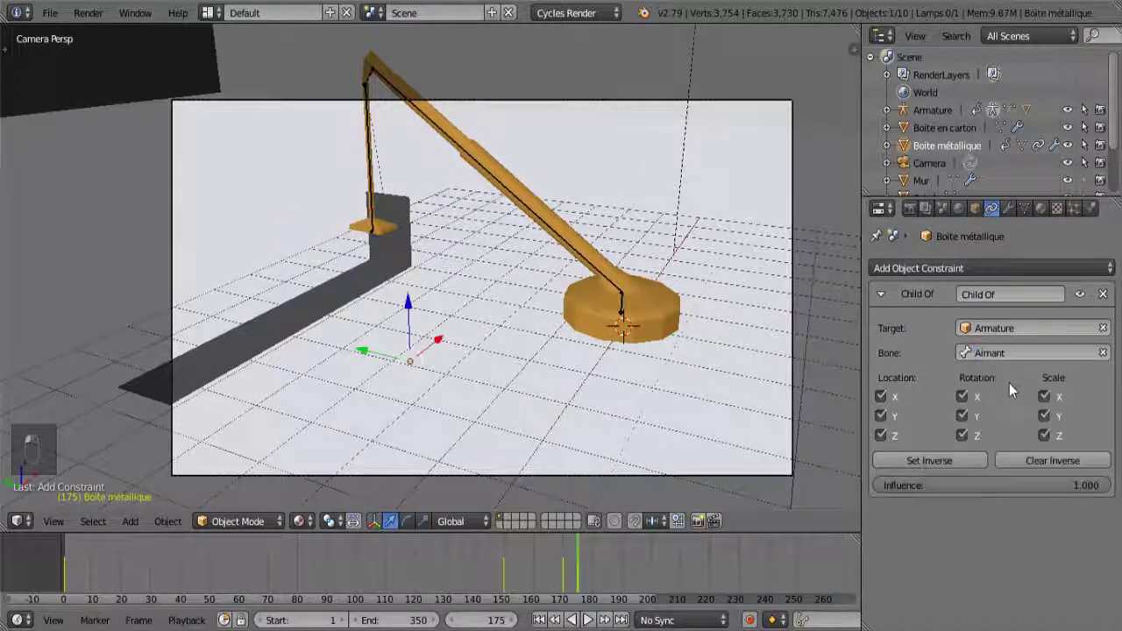
# Examine the constrained metal box's position relative to the magnet from the side and in perspective.
pyautogui.moveTo(350, 326); pyautogui.dragTo(377, 373, button='middle')
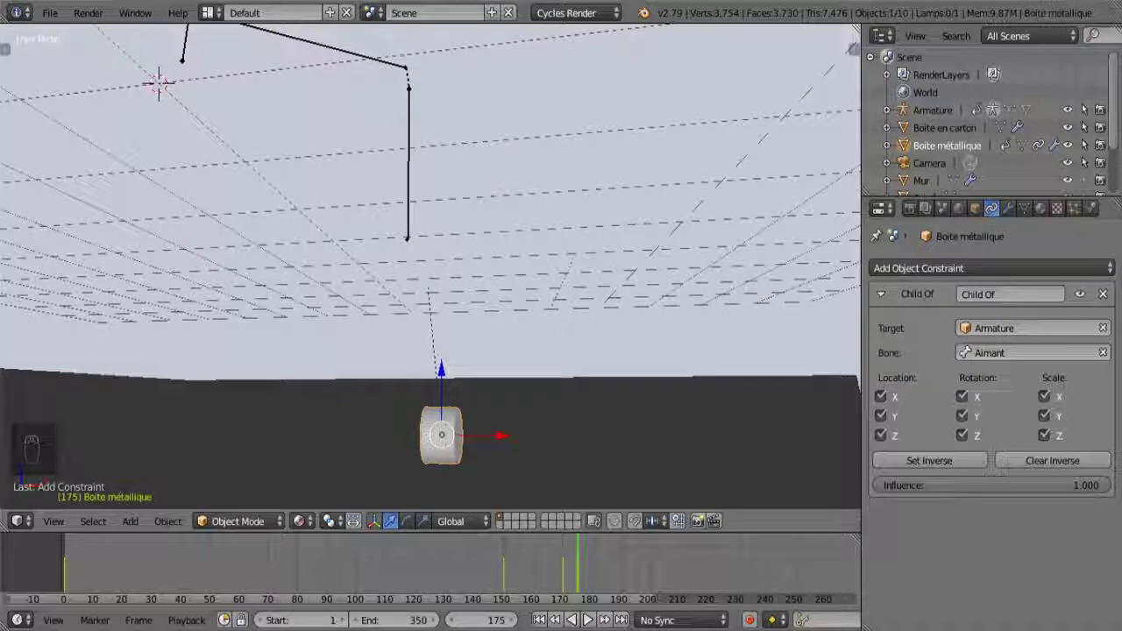
pyautogui.press('KP_3')
pyautogui.press('KP_9')
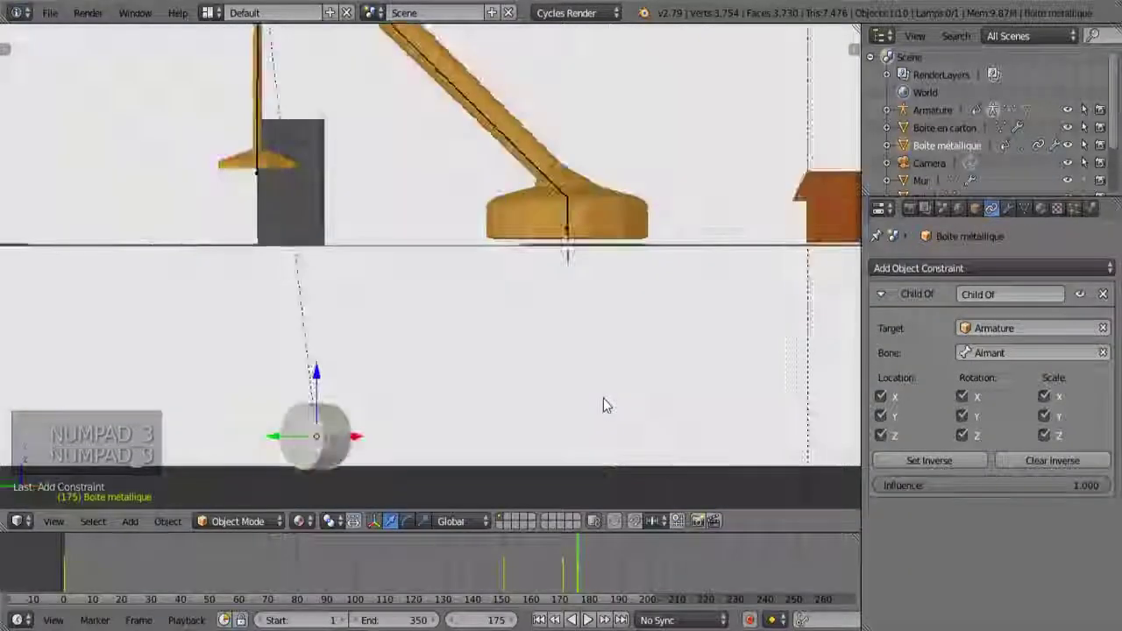
pyautogui.moveTo(492, 266); pyautogui.dragTo(488, 293, button='middle')
pyautogui.scroll(3, 489, 296)
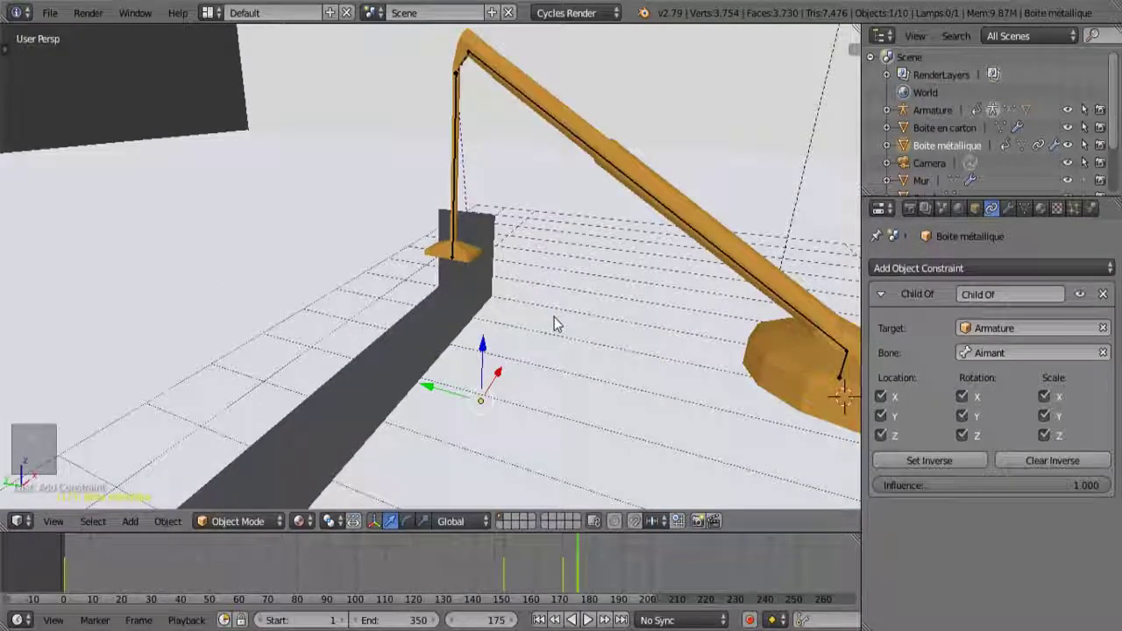
# Apply Set Inverse on the metal box's Child Of constraint to restore its position under the magnet.
pyautogui.click(880, 396)
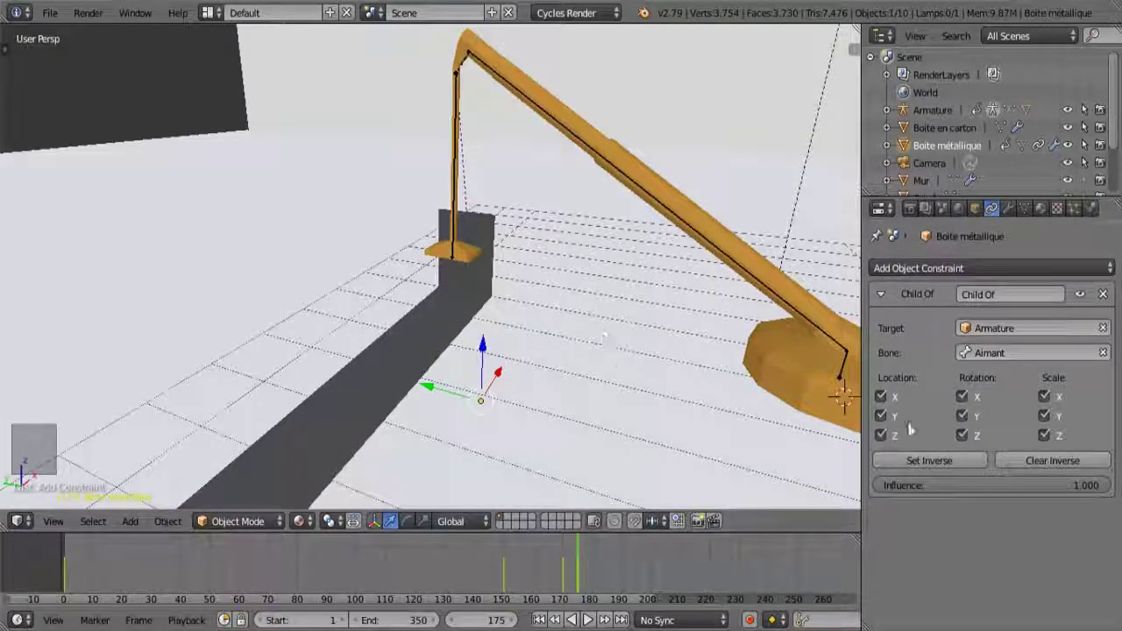
pyautogui.click(955, 461)
pyautogui.moveTo(572, 235); pyautogui.dragTo(483, 258, button='middle')
pyautogui.scroll(4, 425, 249)
pyautogui.scroll(-4, 483, 257)
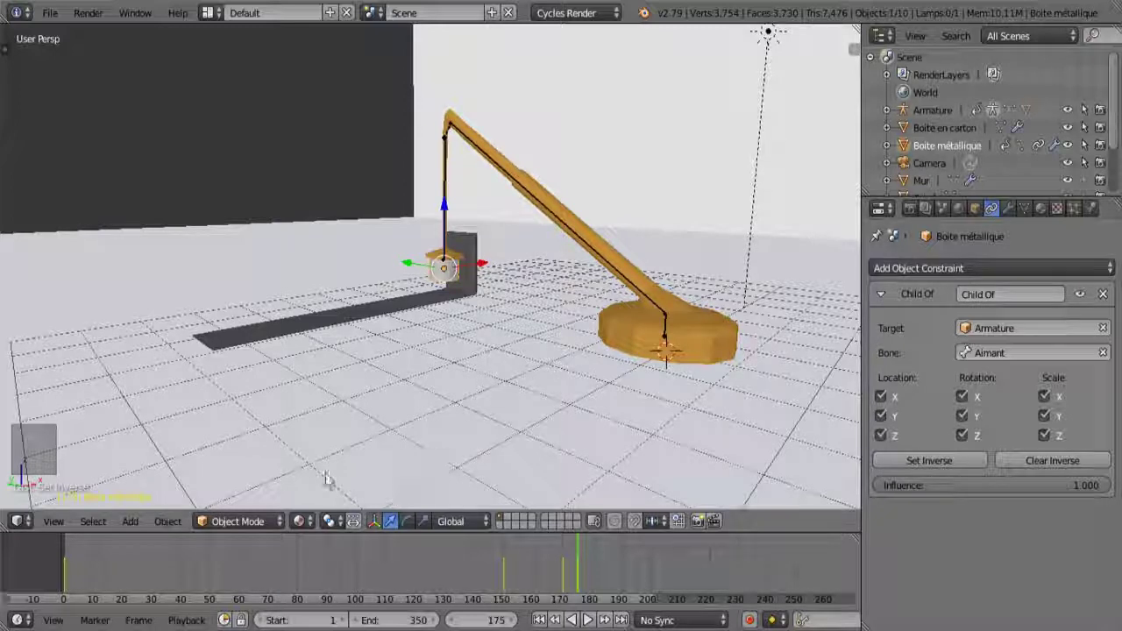
# Scrub the timeline between frames 1 and 175 to examine how the constrained metal box moves before the pickup.
pyautogui.moveTo(230, 561)
pyautogui.mouseDown()
pyautogui.moveTo(125, 552)
pyautogui.moveTo(279, 581)
pyautogui.moveTo(589, 580)
pyautogui.moveTo(475, 559)
pyautogui.moveTo(566, 556)
pyautogui.moveTo(578, 568)
pyautogui.moveTo(460, 545)
pyautogui.moveTo(225, 545)
pyautogui.mouseUp()
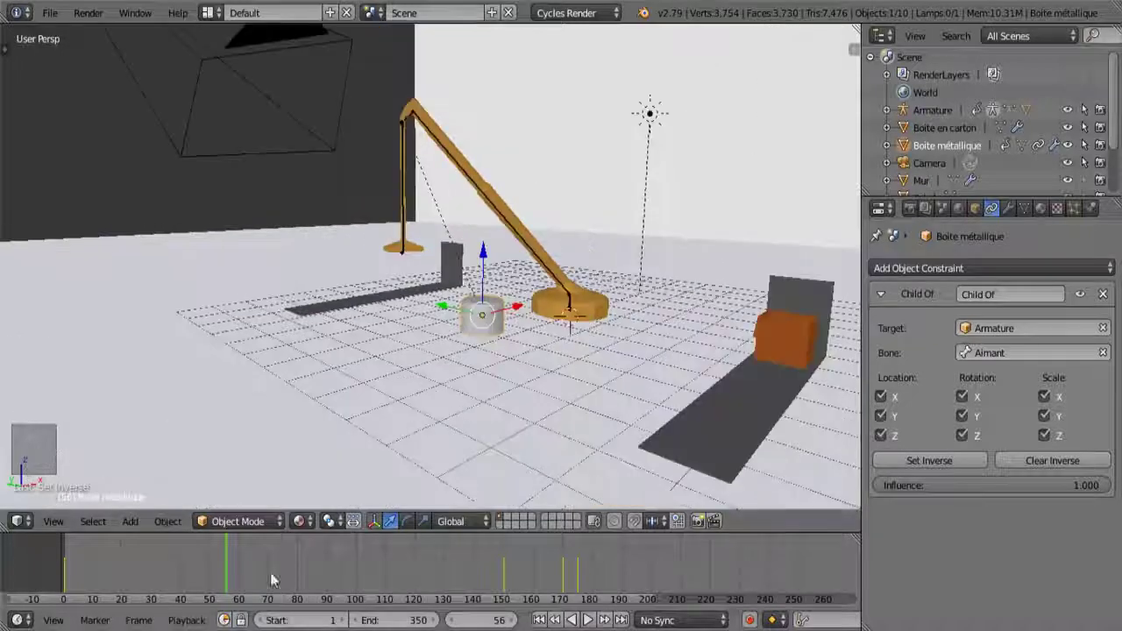
pyautogui.moveTo(224, 573); pyautogui.dragTo(577, 568)
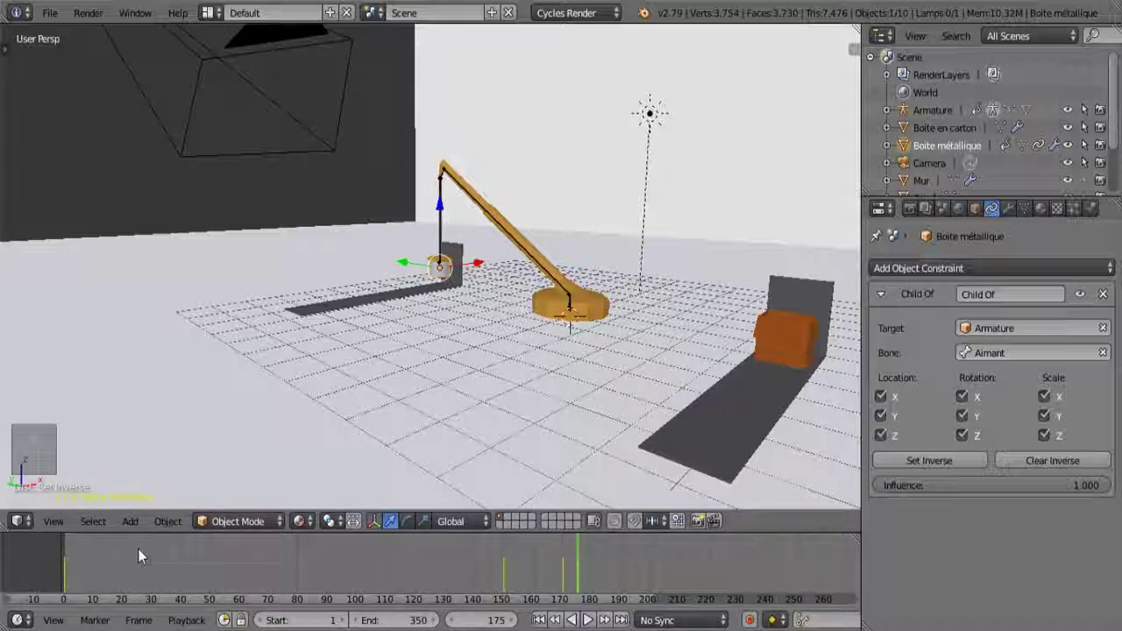
pyautogui.moveTo(121, 569); pyautogui.dragTo(67, 581)
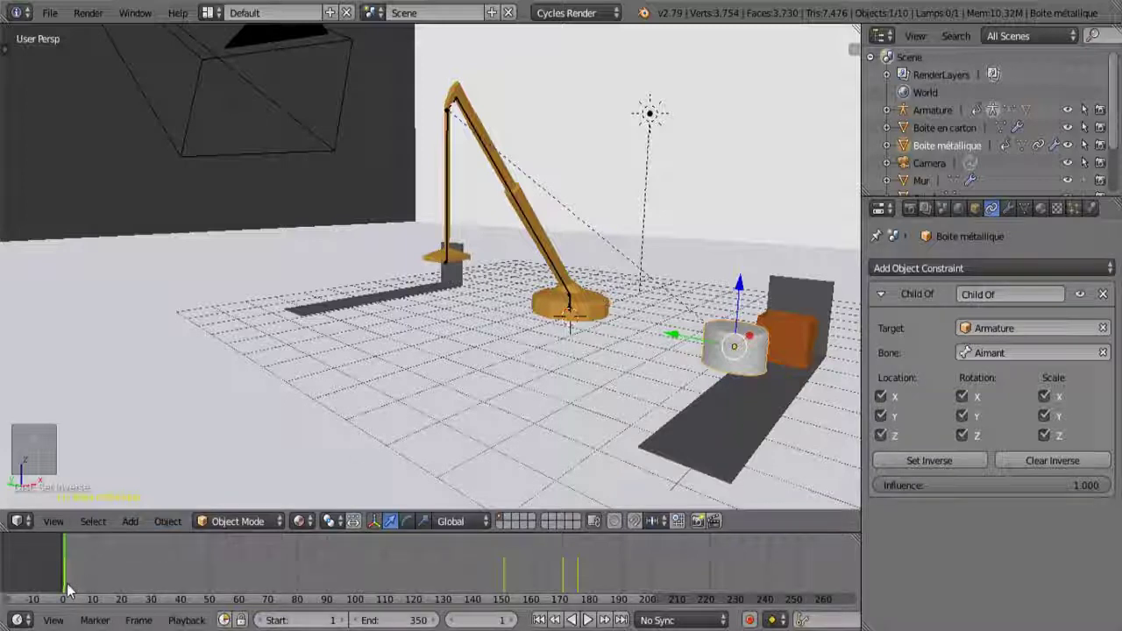
pyautogui.moveTo(77, 589)
pyautogui.mouseDown()
pyautogui.moveTo(592, 559)
pyautogui.moveTo(577, 559)
pyautogui.mouseUp()
# At frame 175, set the Child Of constraint's Influence to 0 and insert a keyframe on it.
pyautogui.click(477, 624)
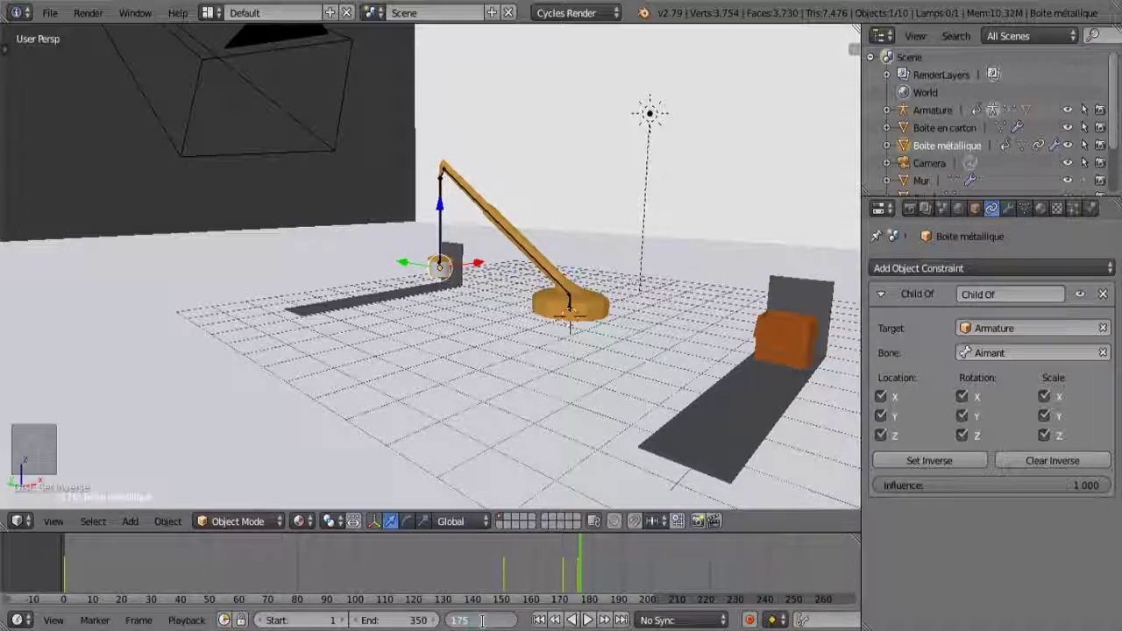
pyautogui.write('175')
pyautogui.press('Return')
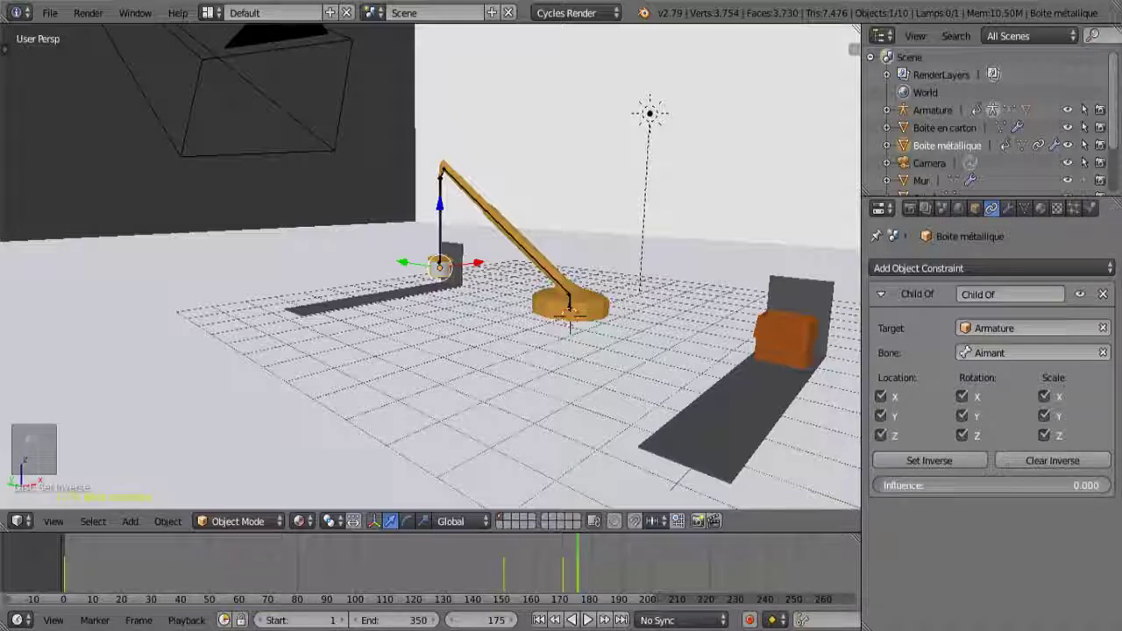
pyautogui.rightClick(989, 485)
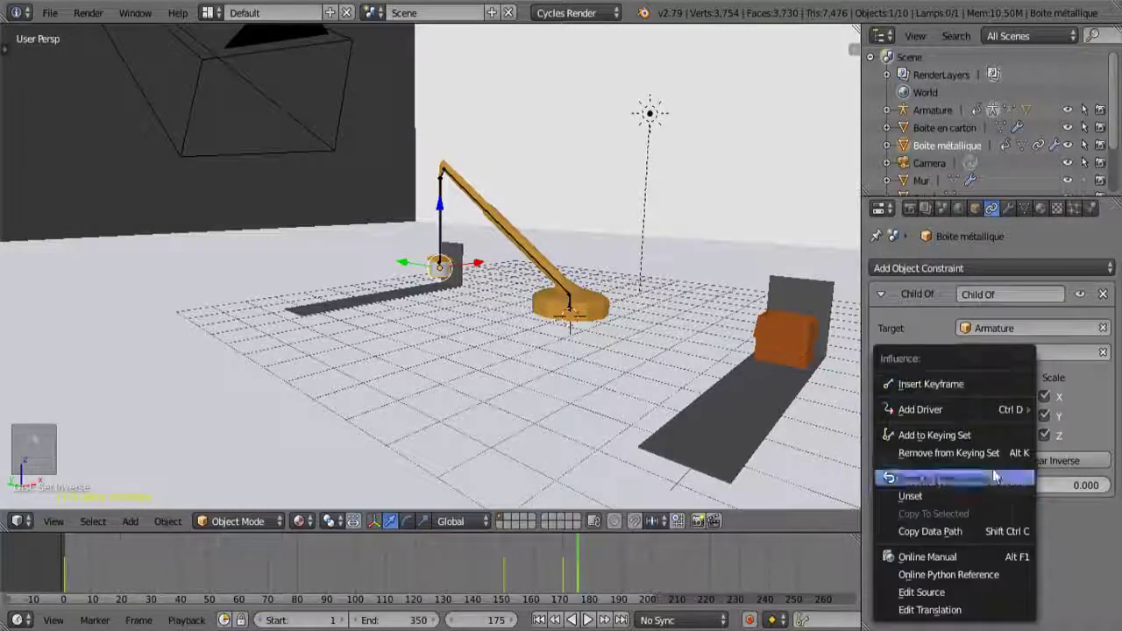
pyautogui.click(954, 391)
# Play back the animation, then keyframe the Child Of Influence of 0 at frame 3 as well.
pyautogui.hotkey('alt', 'a')
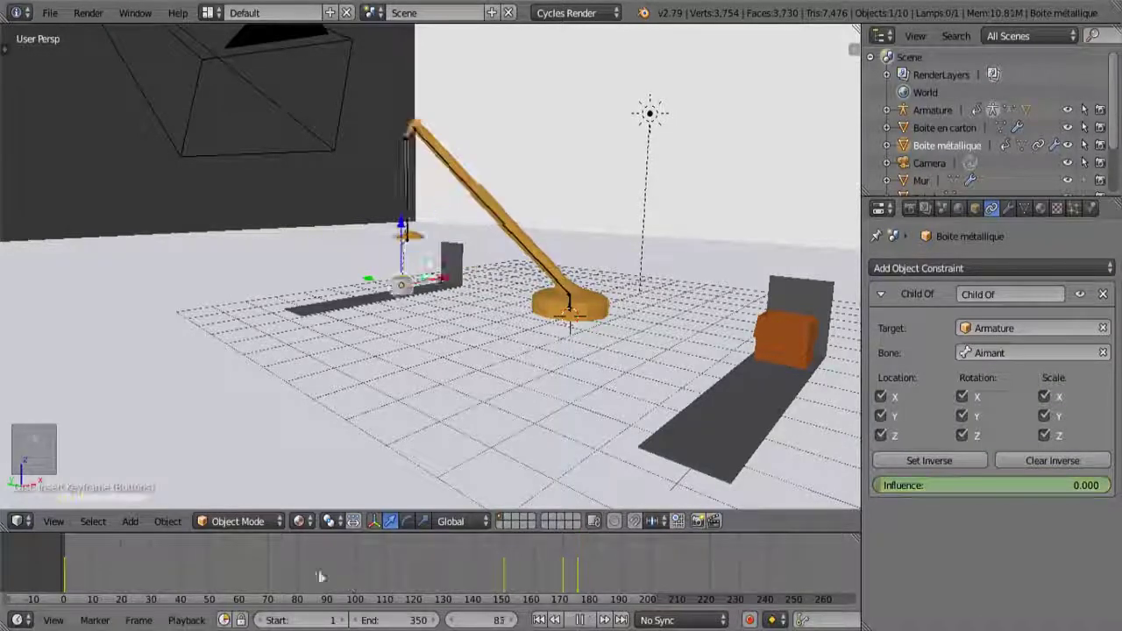
pyautogui.moveTo(320, 576); pyautogui.dragTo(72, 547)
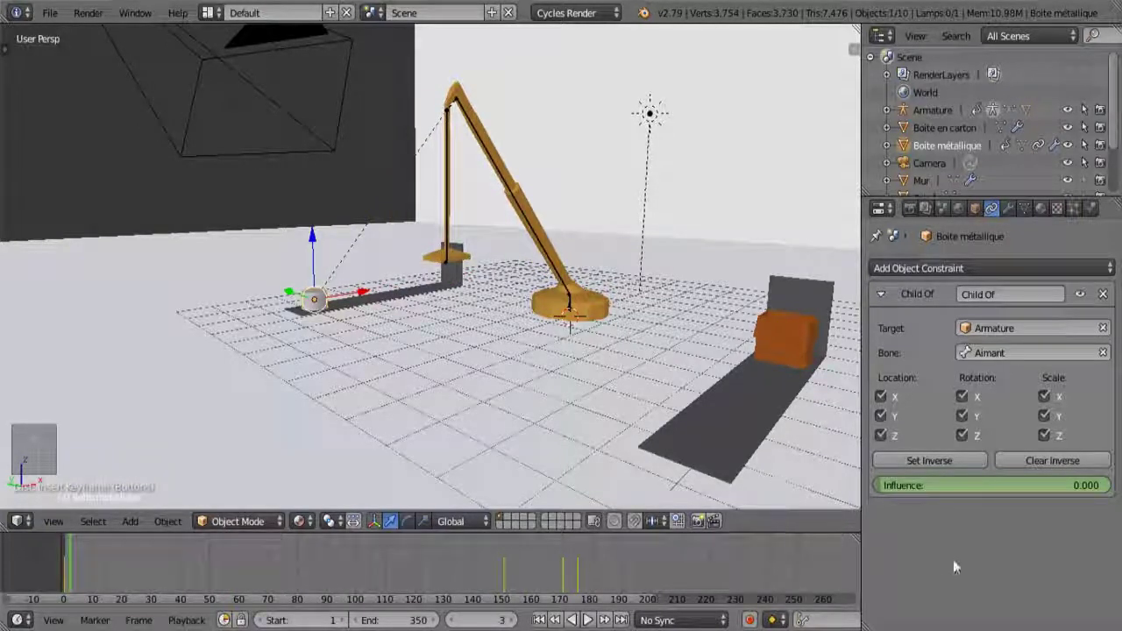
pyautogui.rightClick(983, 488)
pyautogui.click(941, 387)
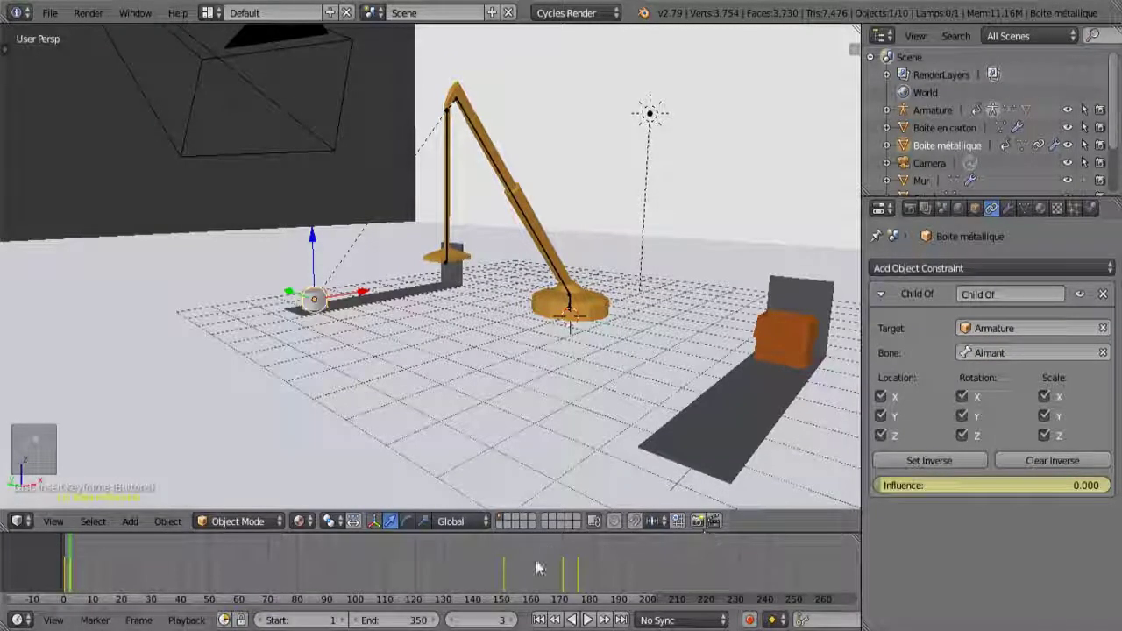
# Check the box against the magnet at frame 175, then keyframe the Child Of Influence at 1 on frame 176.
pyautogui.moveTo(537, 568); pyautogui.dragTo(578, 576)
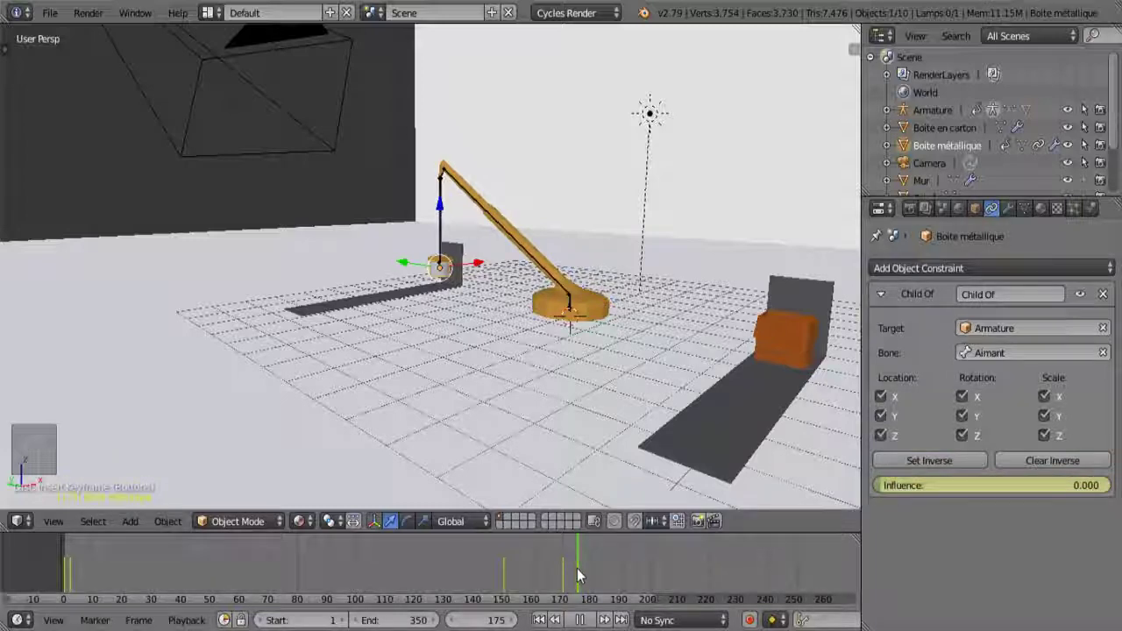
pyautogui.scroll(5, 456, 267)
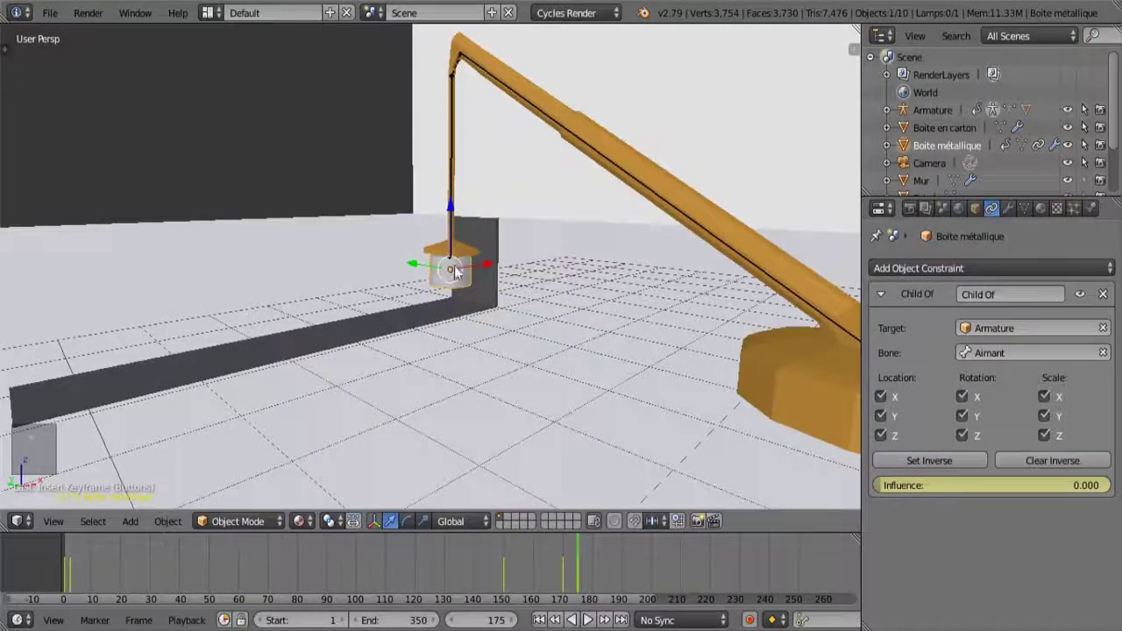
pyautogui.scroll(1, 467, 274)
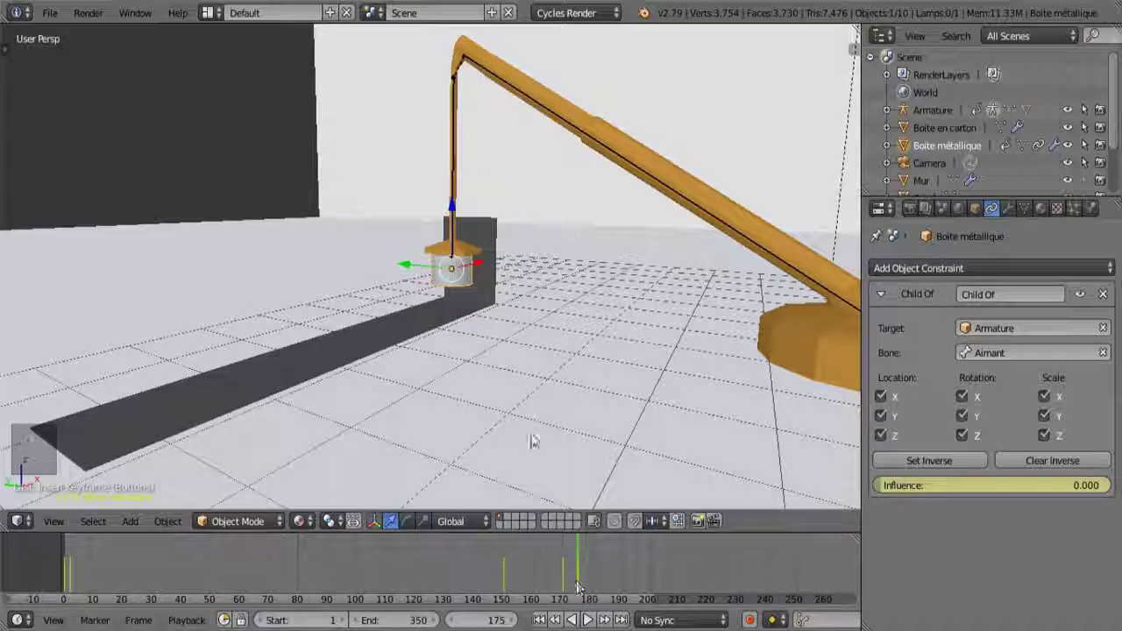
pyautogui.scroll(6, 464, 263)
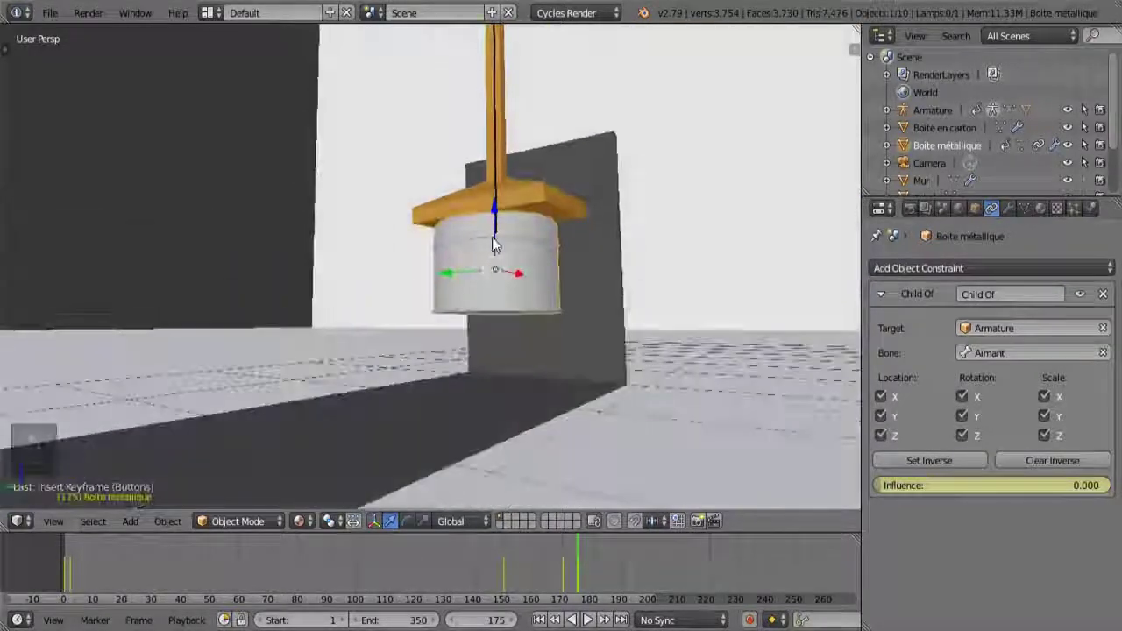
pyautogui.moveTo(493, 245); pyautogui.dragTo(456, 313, button='middle')
pyautogui.scroll(-4, 456, 314)
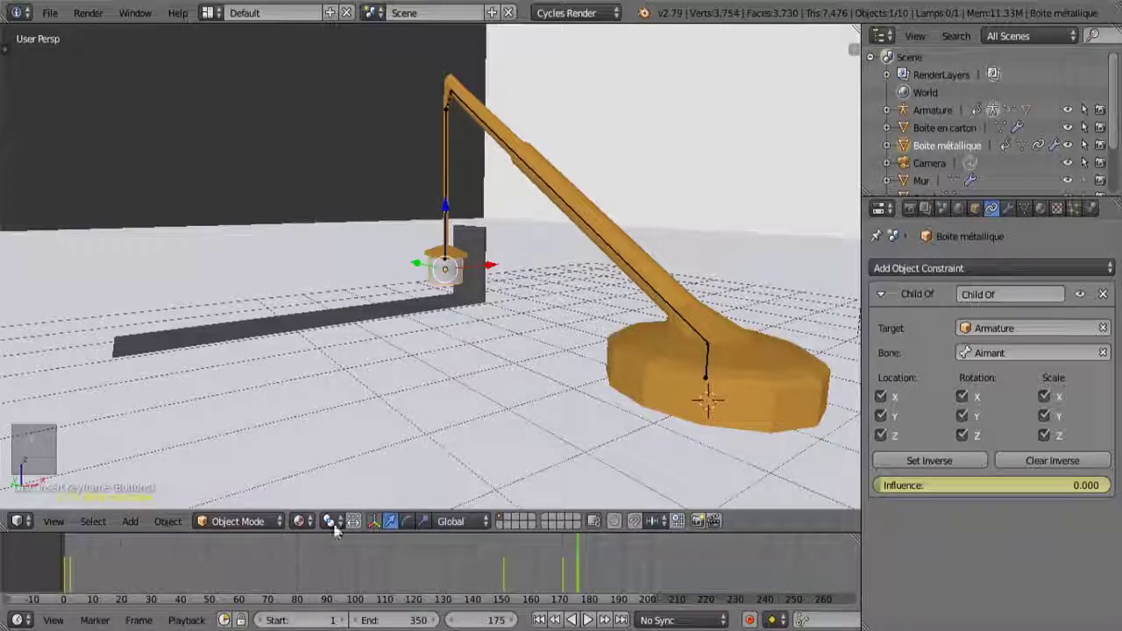
pyautogui.click(512, 620)
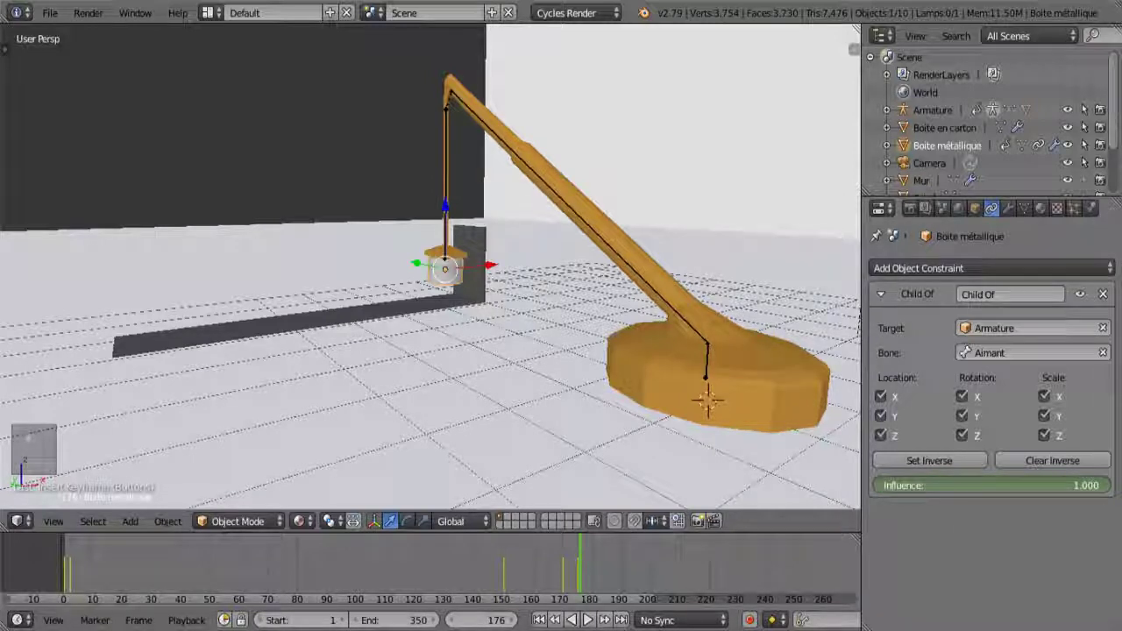
pyautogui.rightClick(955, 486)
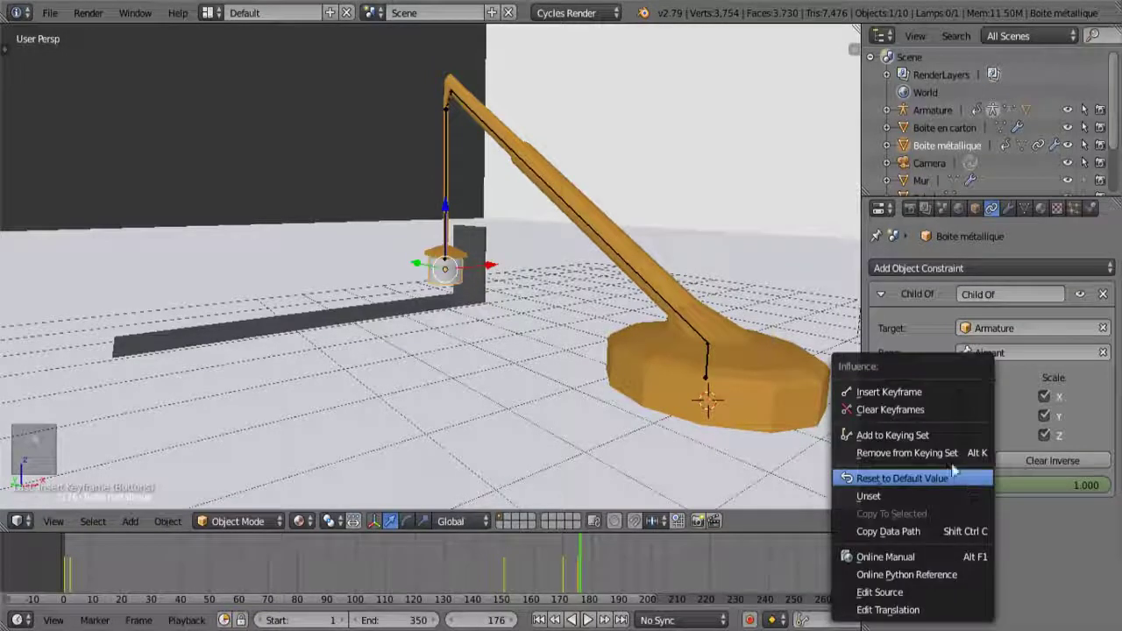
pyautogui.click(900, 391)
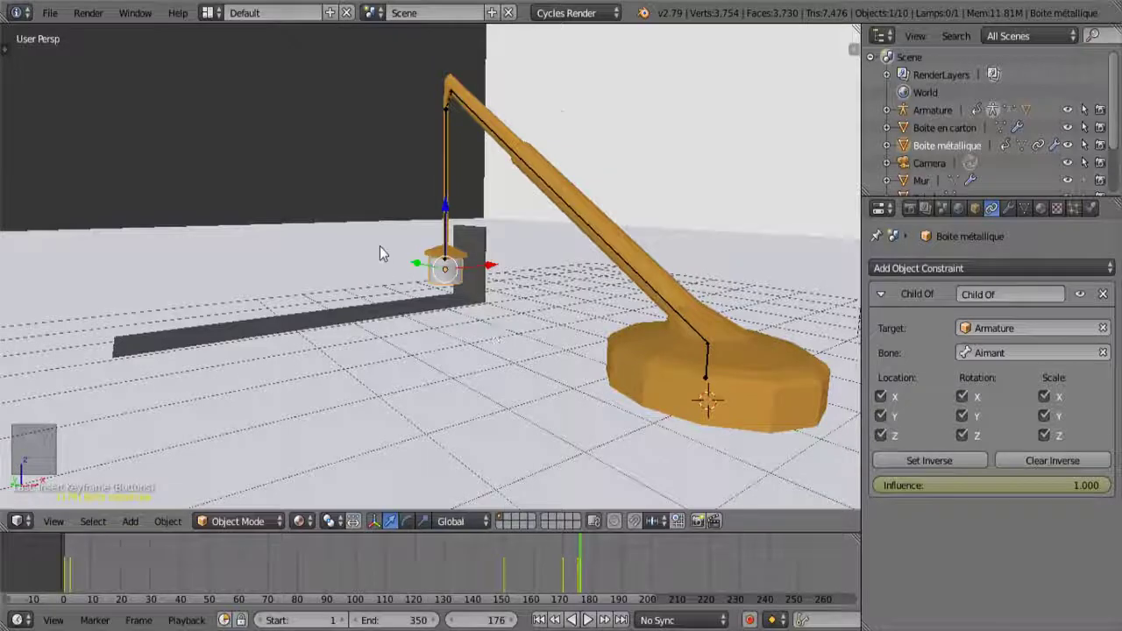
# From the camera view, try rotating the Bras bone to check whether the metal box follows the magnet.
pyautogui.scroll(3, 380, 254)
pyautogui.scroll(-8, 379, 276)
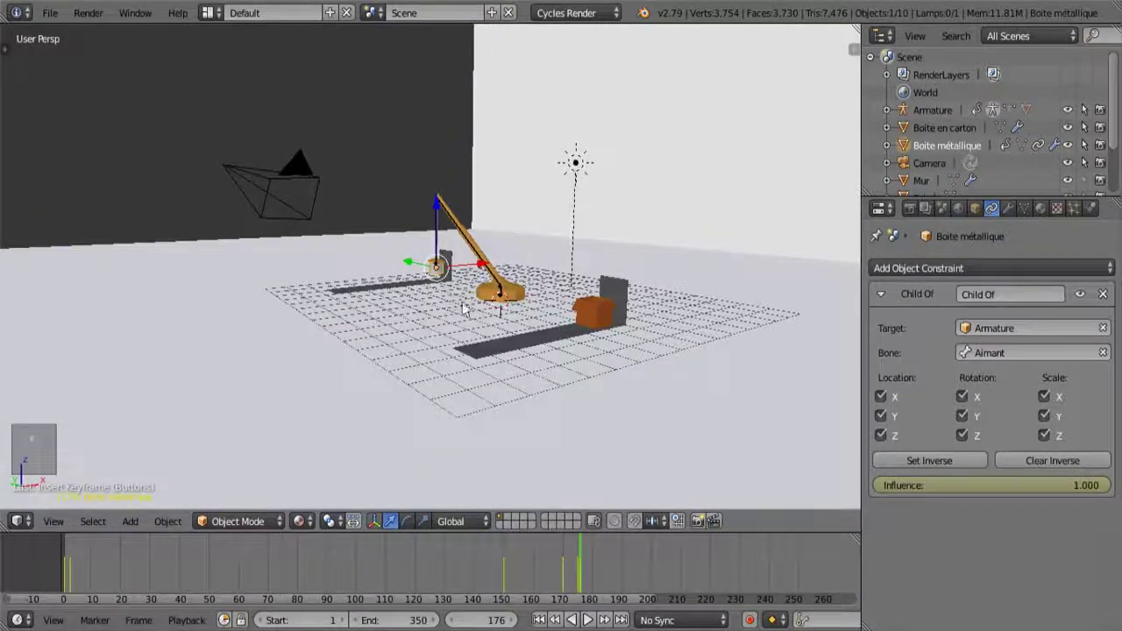
pyautogui.moveTo(461, 304)
pyautogui.mouseDown(button='middle')
pyautogui.moveTo(478, 296)
pyautogui.moveTo(456, 296)
pyautogui.mouseUp(button='middle')
pyautogui.press('KP_0')
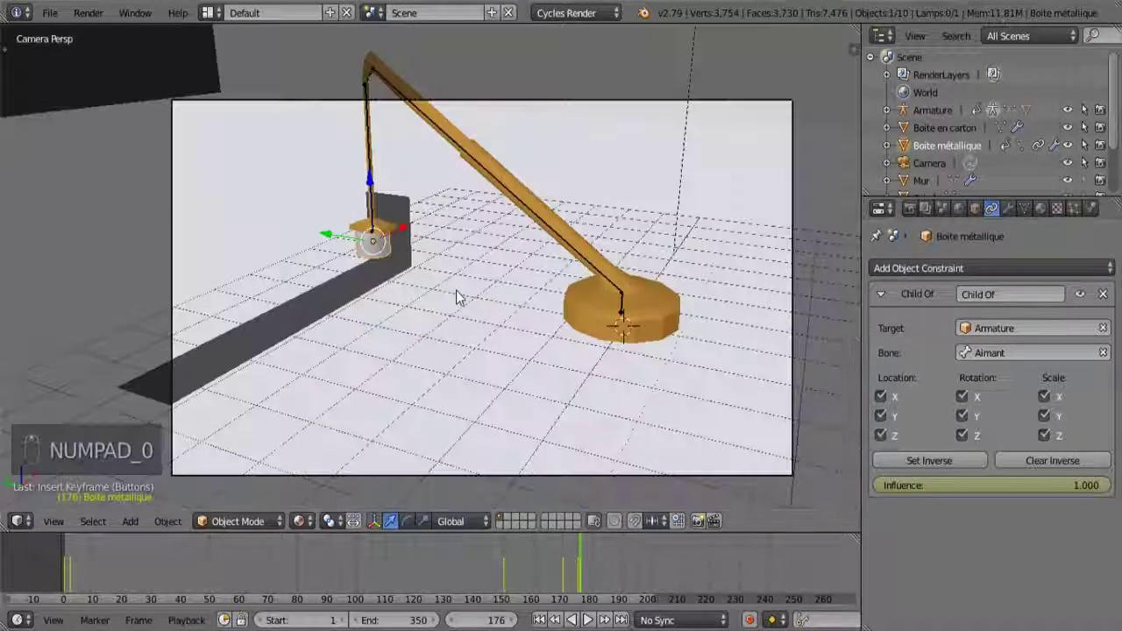
pyautogui.scroll(3, 461, 291)
pyautogui.scroll(-5, 416, 307)
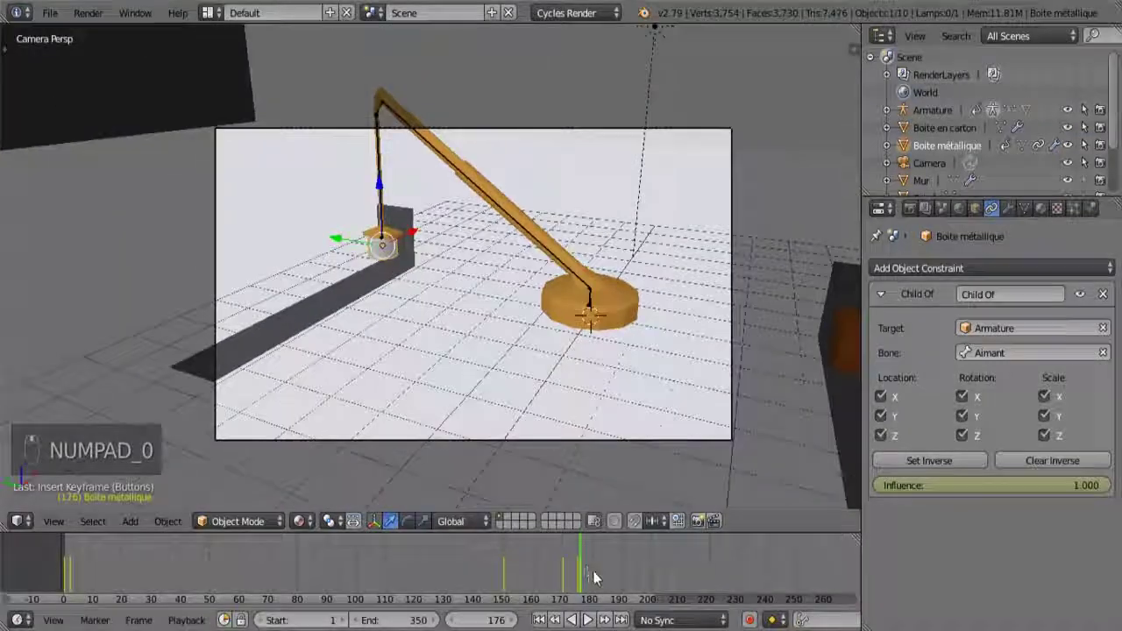
pyautogui.rightClick(502, 213)
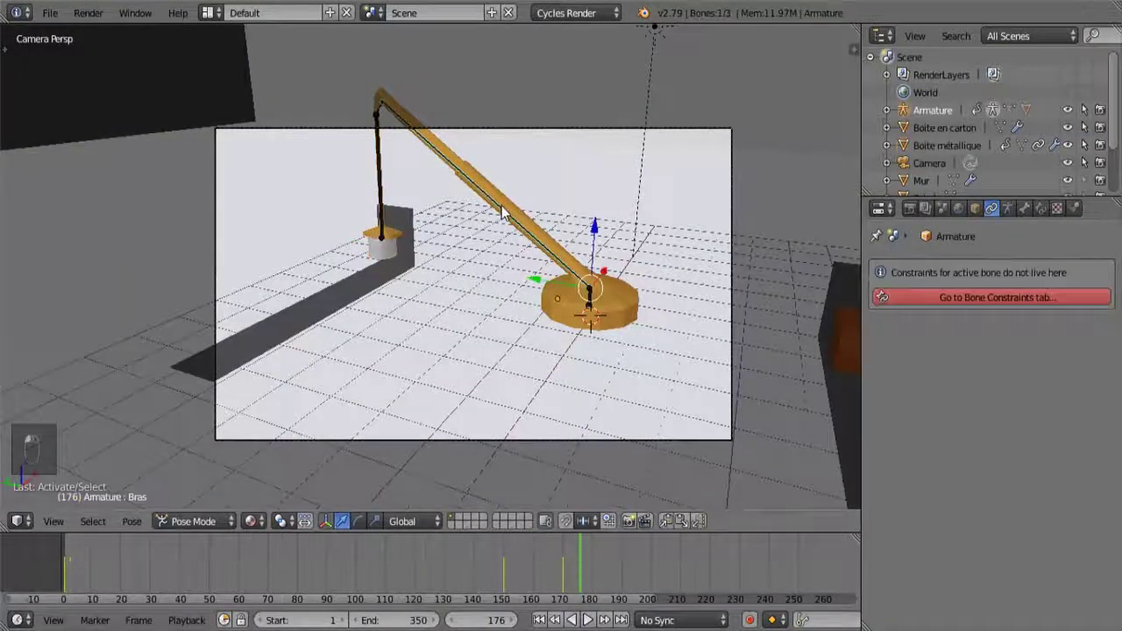
pyautogui.press('r')
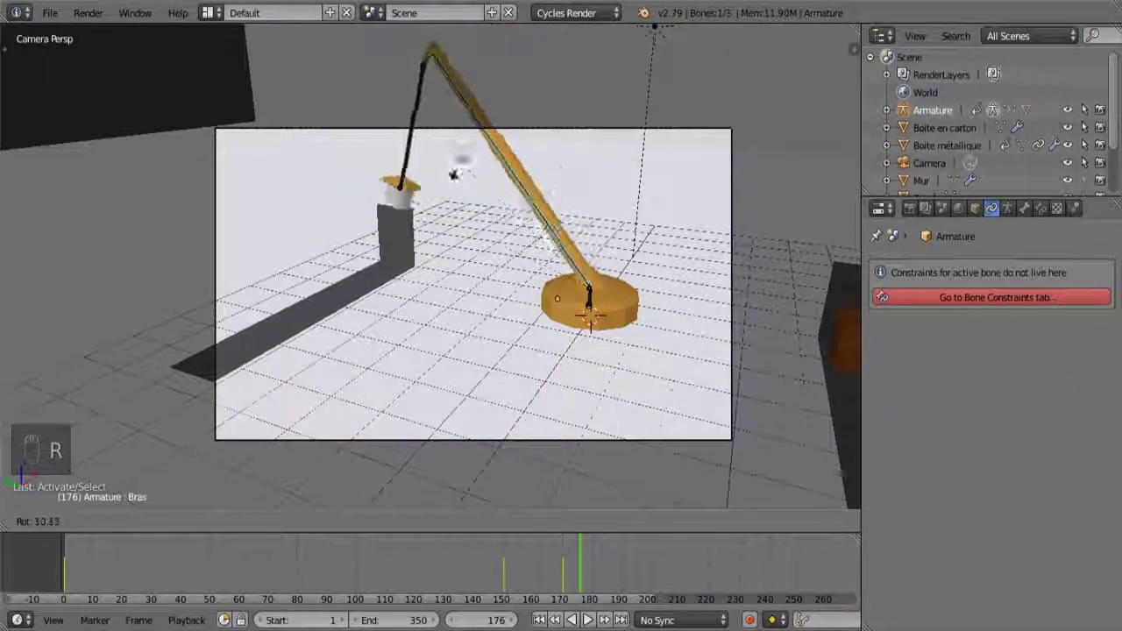
pyautogui.click(495, 291)
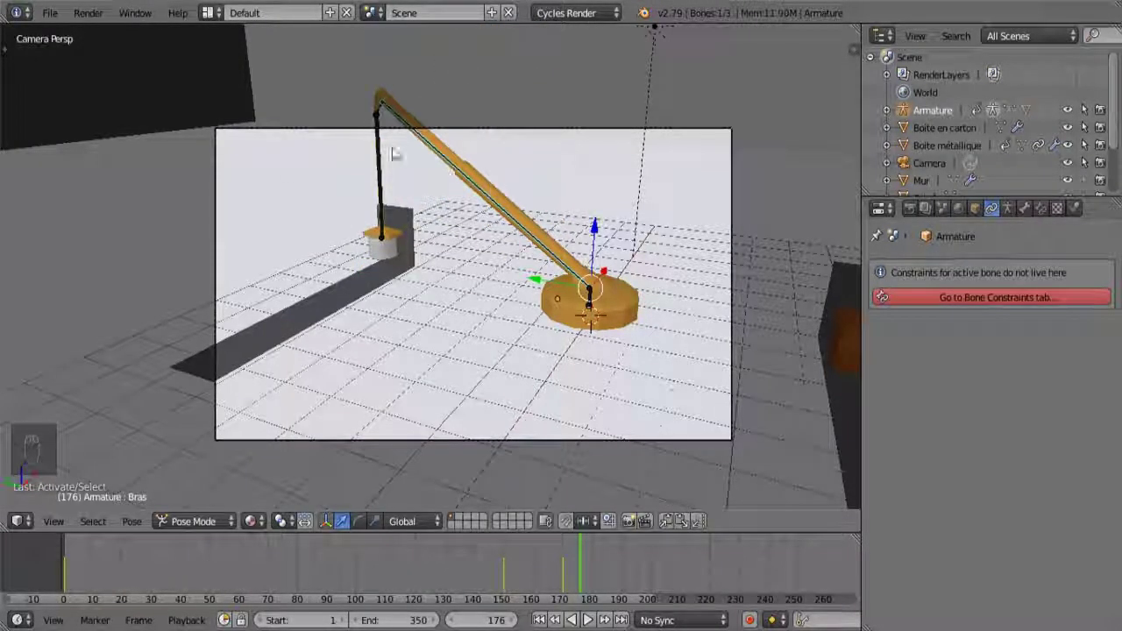
# Step through frames 173 to 176 to examine the metal box's attachment to the magnet.
pyautogui.scroll(-3, 404, 245)
pyautogui.scroll(2, 450, 363)
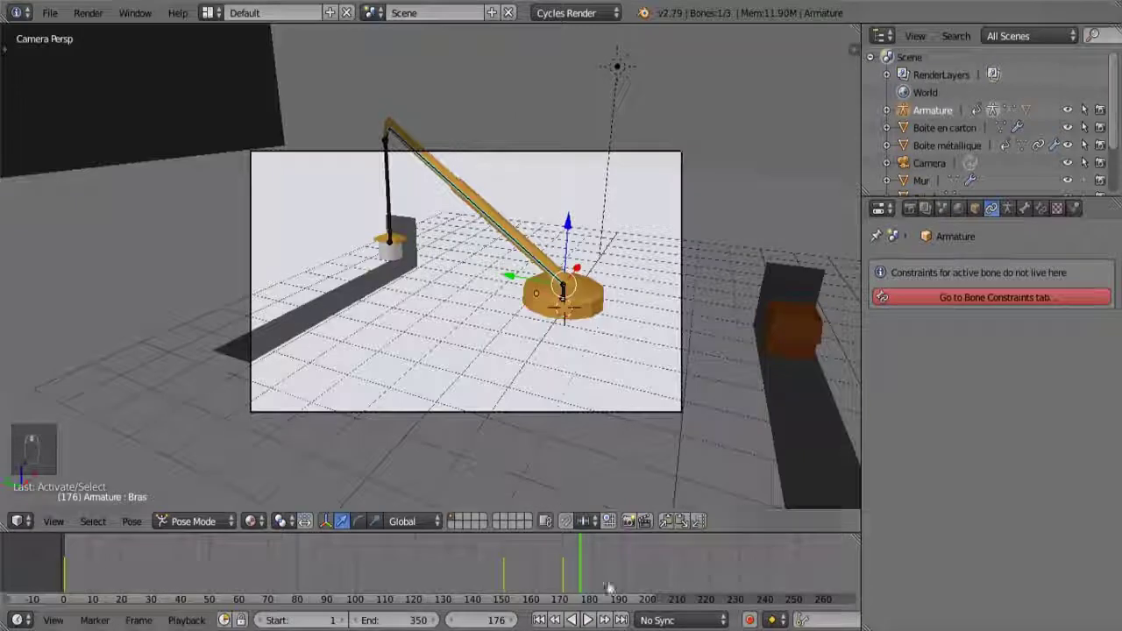
pyautogui.moveTo(578, 593); pyautogui.dragTo(570, 594)
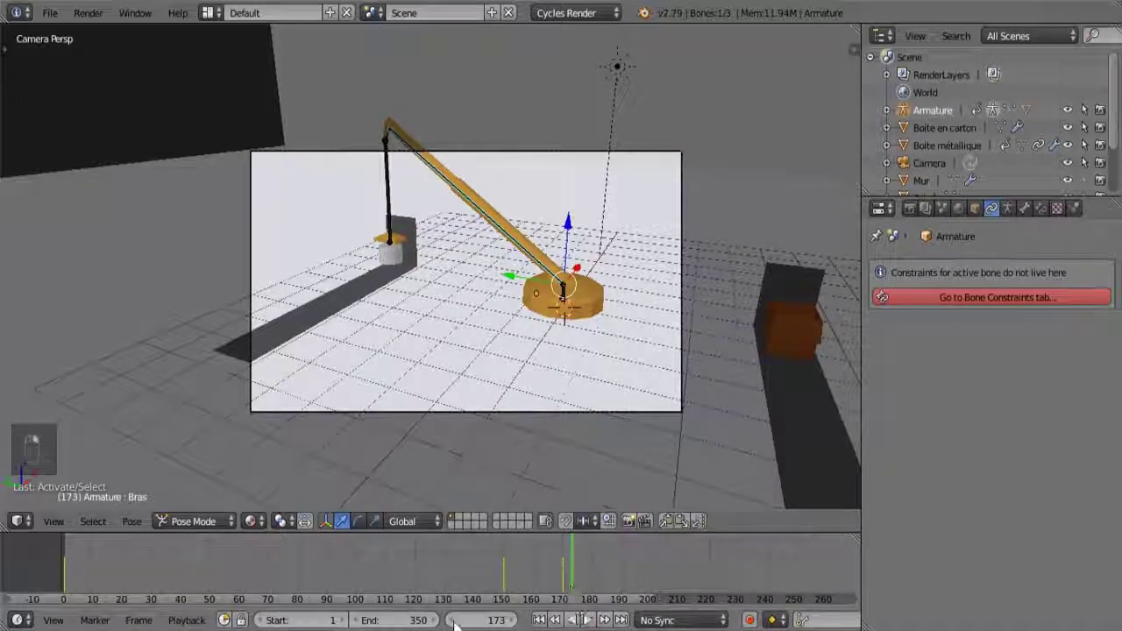
pyautogui.click(511, 620)
pyautogui.click(511, 620)
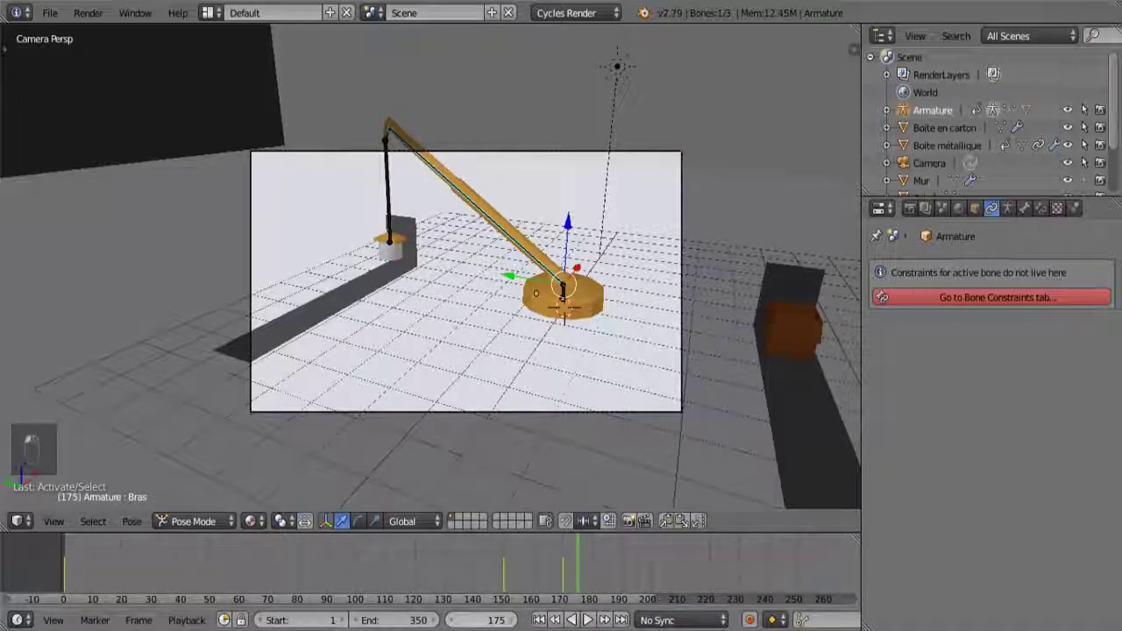
pyautogui.click(511, 620)
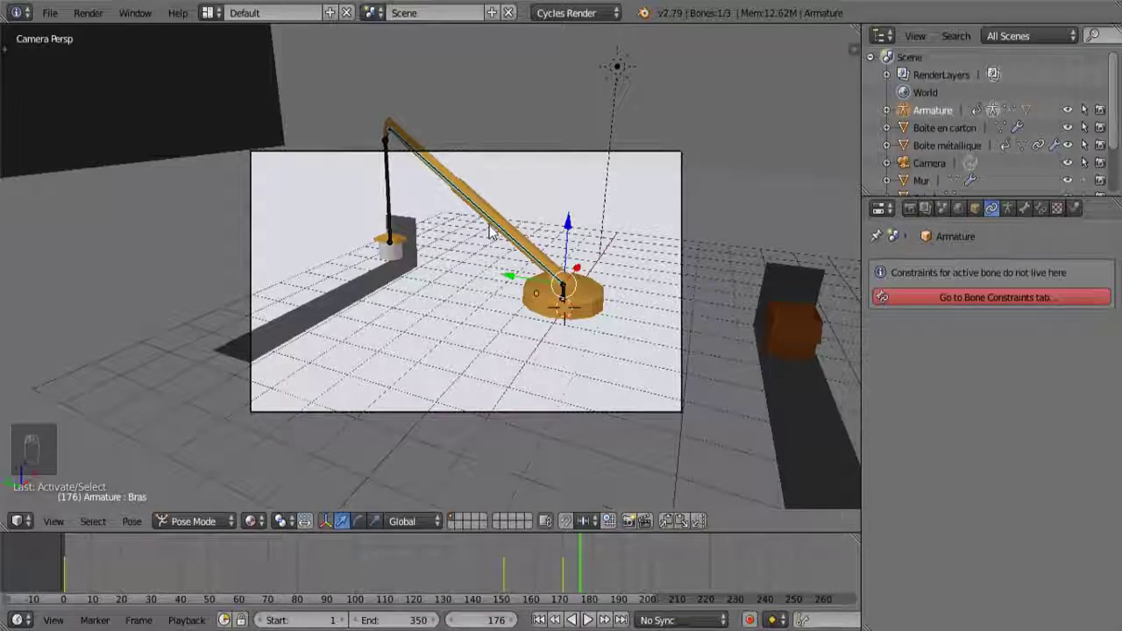
# Select all the crane's bones and insert a LocRotScale keyframe at frame 176.
pyautogui.press('a')
pyautogui.press('a')
pyautogui.press('a')
pyautogui.moveTo(556, 587); pyautogui.dragTo(568, 596)
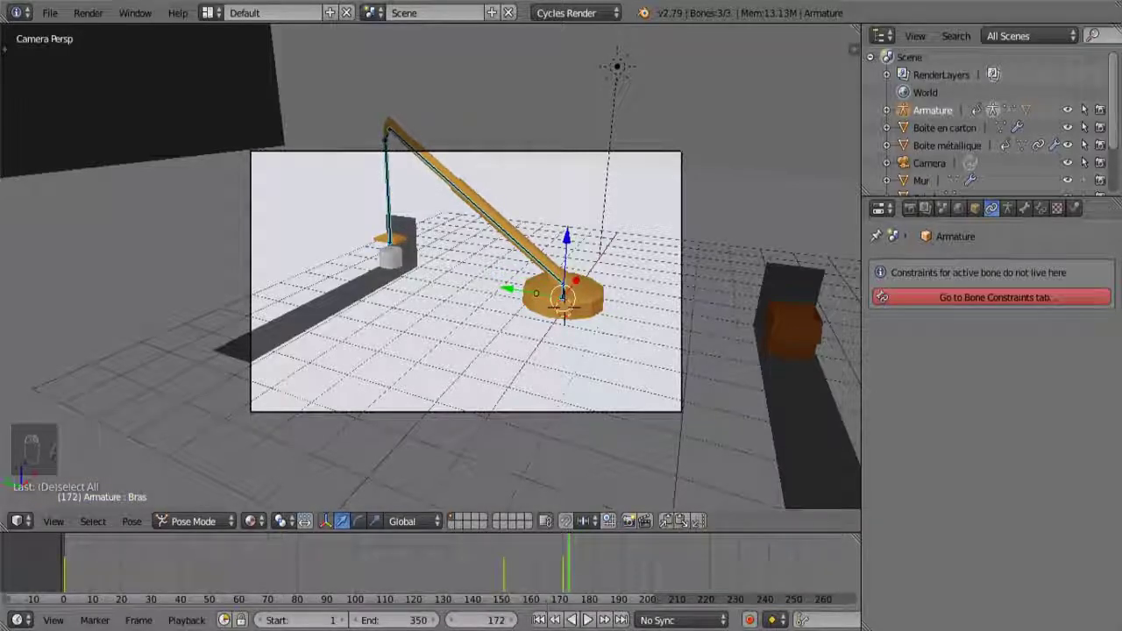
pyautogui.press('1')
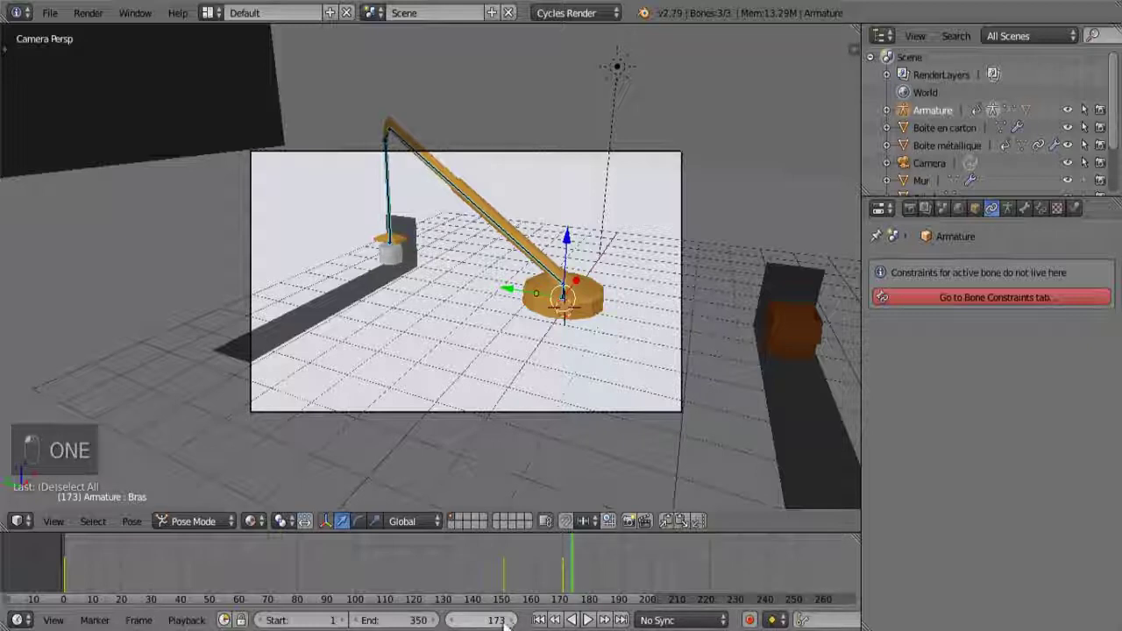
pyautogui.click(504, 621)
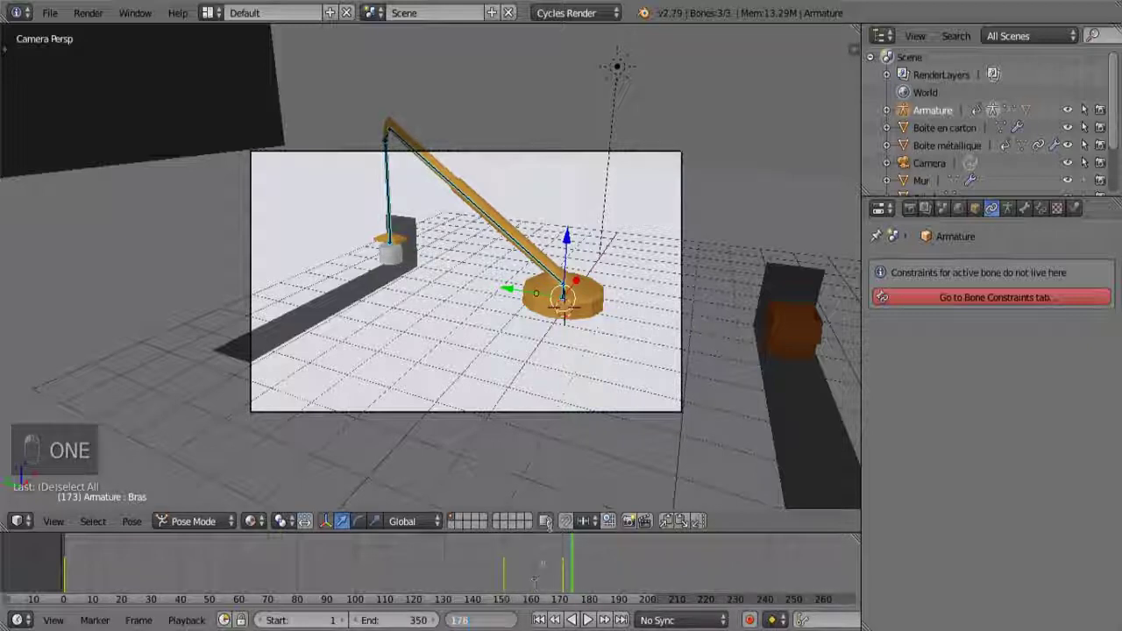
pyautogui.write('176')
pyautogui.press('Return')
pyautogui.press('a')
pyautogui.press('a')
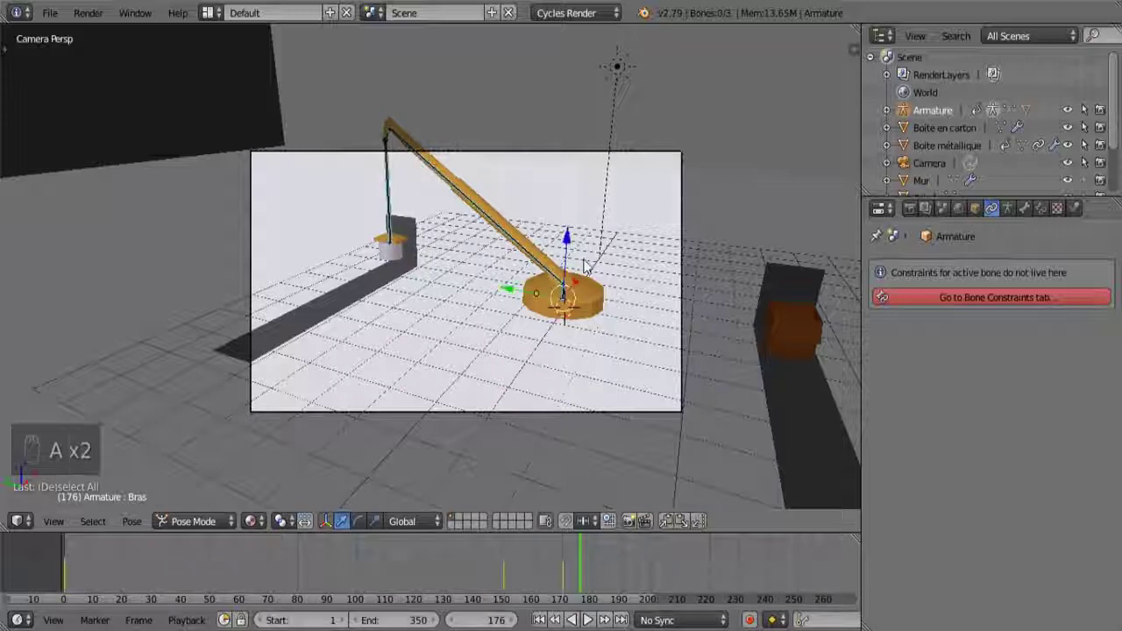
pyautogui.press('i')
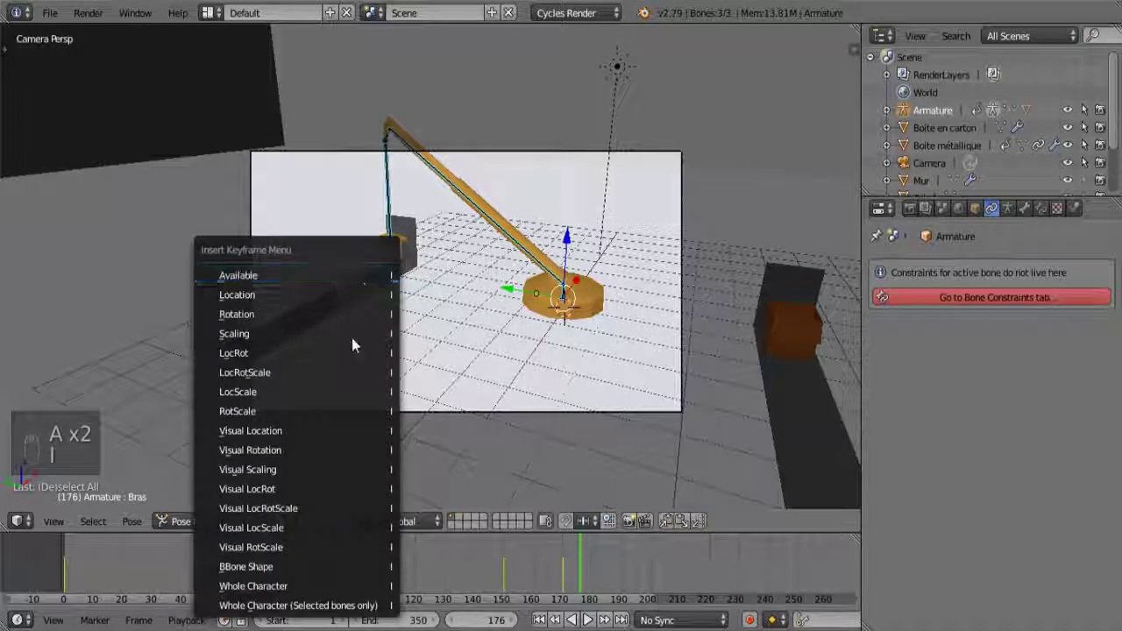
pyautogui.click(334, 371)
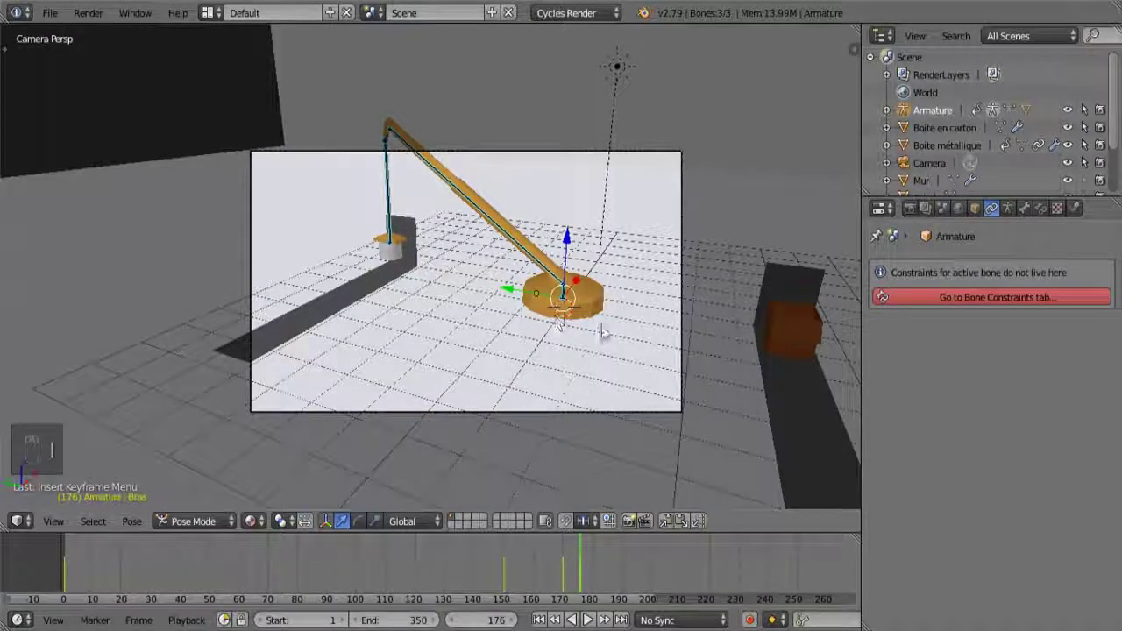
# Select the crane and move the current frame to 186.
pyautogui.rightClick(496, 245)
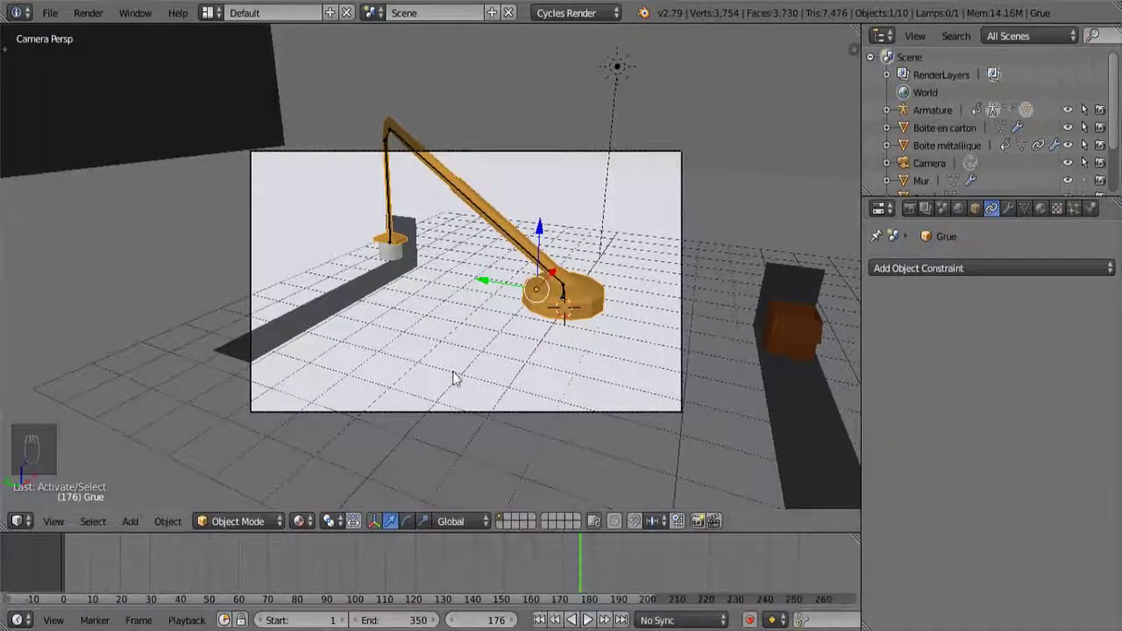
pyautogui.moveTo(453, 378); pyautogui.dragTo(504, 295, button='middle')
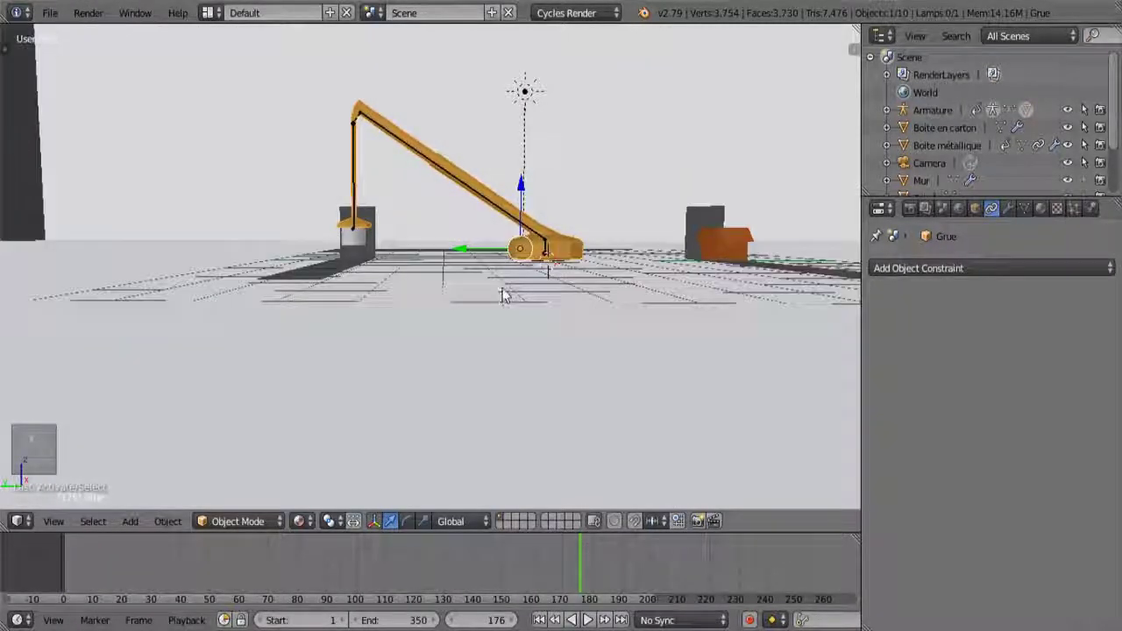
pyautogui.click(509, 620)
pyautogui.click(508, 621)
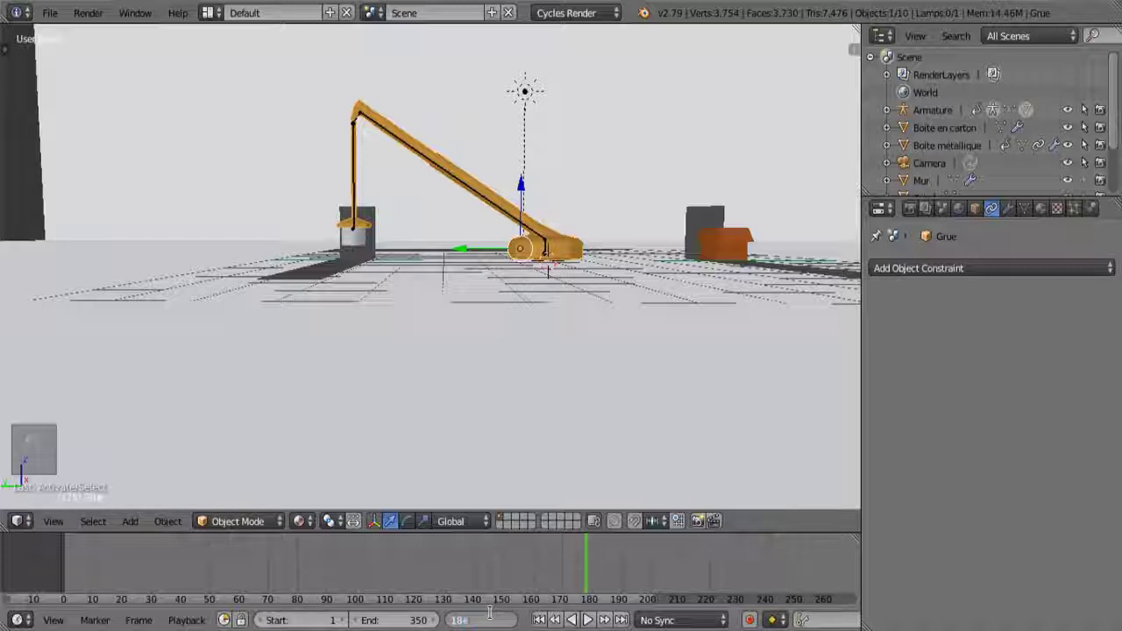
pyautogui.press('Return')
pyautogui.scroll(2, 403, 263)
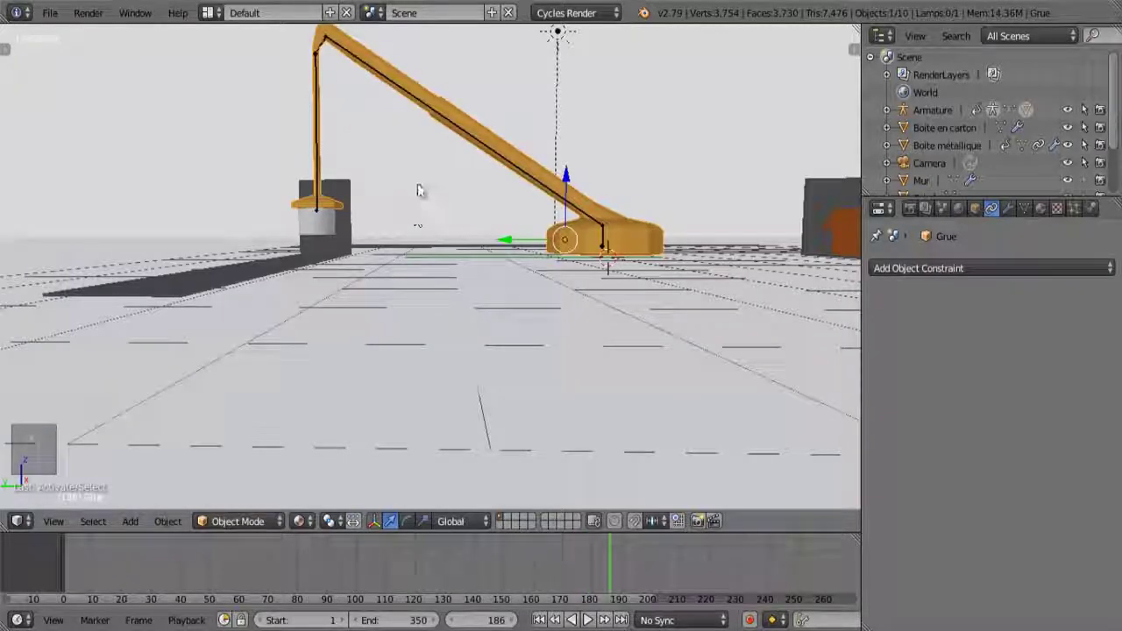
# From an orthographic side view, rotate the Bras bone upward to lift the magnet and metal box clear of the block.
pyautogui.press('KP_3')
pyautogui.press('KP_9')
pyautogui.scroll(2, 430, 131)
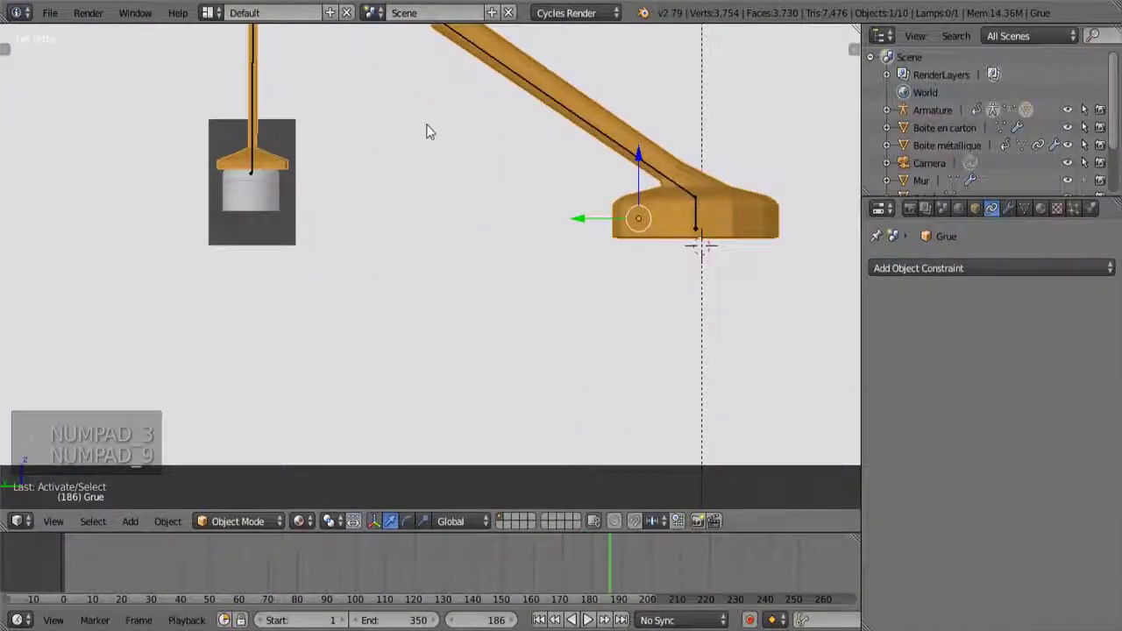
pyautogui.keyDown('shift'); pyautogui.moveTo(430, 132); pyautogui.dragTo(478, 237, button='middle'); pyautogui.keyUp('shift')
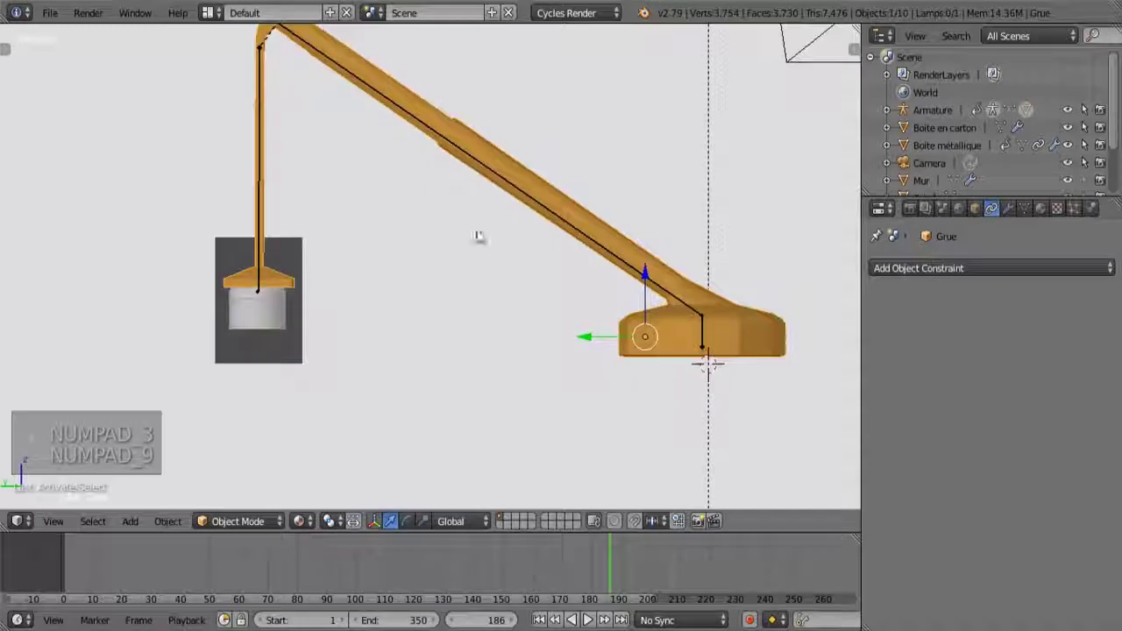
pyautogui.rightClick(573, 220)
pyautogui.press('r')
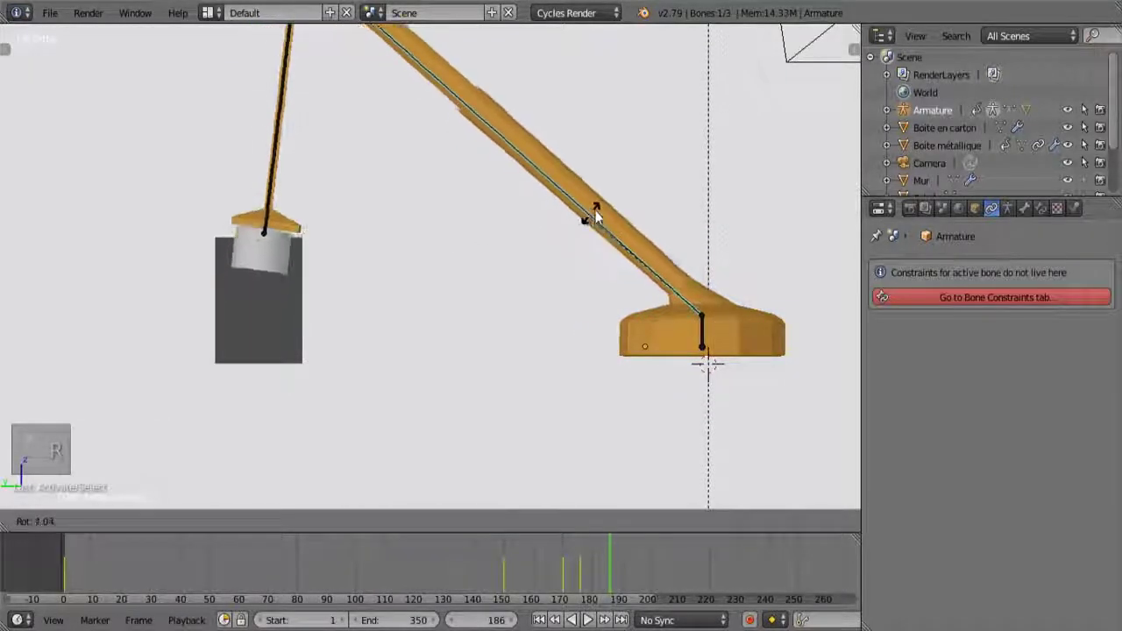
pyautogui.click(614, 201)
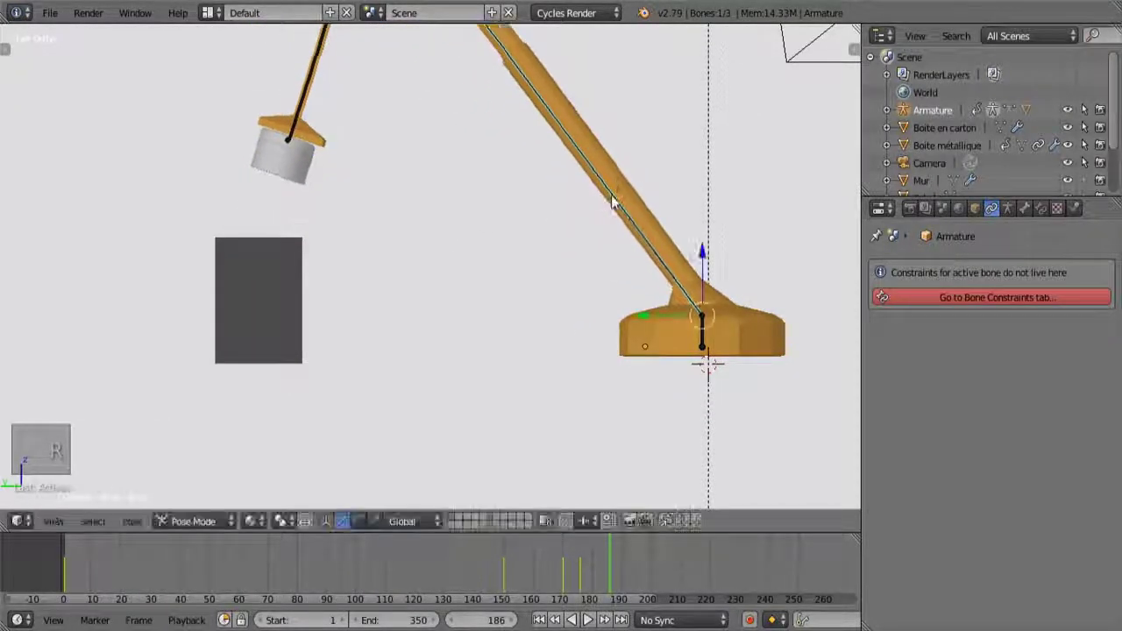
# Rotate the Aimant bone about -17.5° so the magnet and metal box hang vertically.
pyautogui.rightClick(313, 73)
pyautogui.press('r')
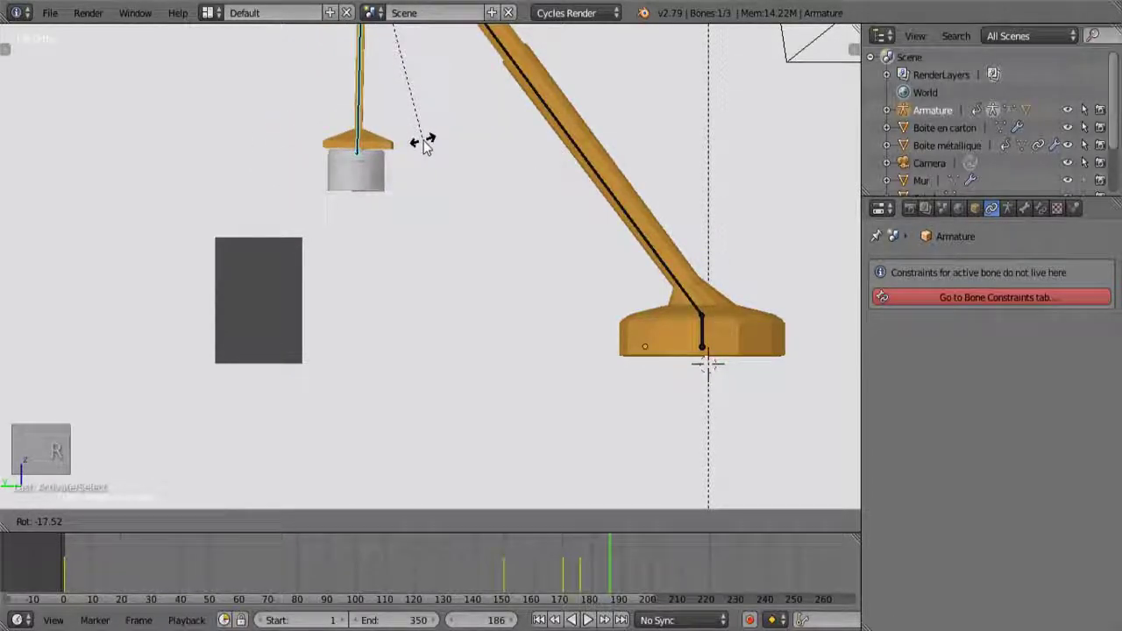
pyautogui.click(422, 140)
# Select all the crane's bones and insert a LocRotScale keyframe at frame 186.
pyautogui.scroll(-3, 456, 171)
pyautogui.moveTo(468, 181)
pyautogui.mouseDown(button='middle')
pyautogui.moveTo(468, 198)
pyautogui.moveTo(413, 228)
pyautogui.moveTo(443, 182)
pyautogui.moveTo(496, 226)
pyautogui.moveTo(484, 185)
pyautogui.mouseUp(button='middle')
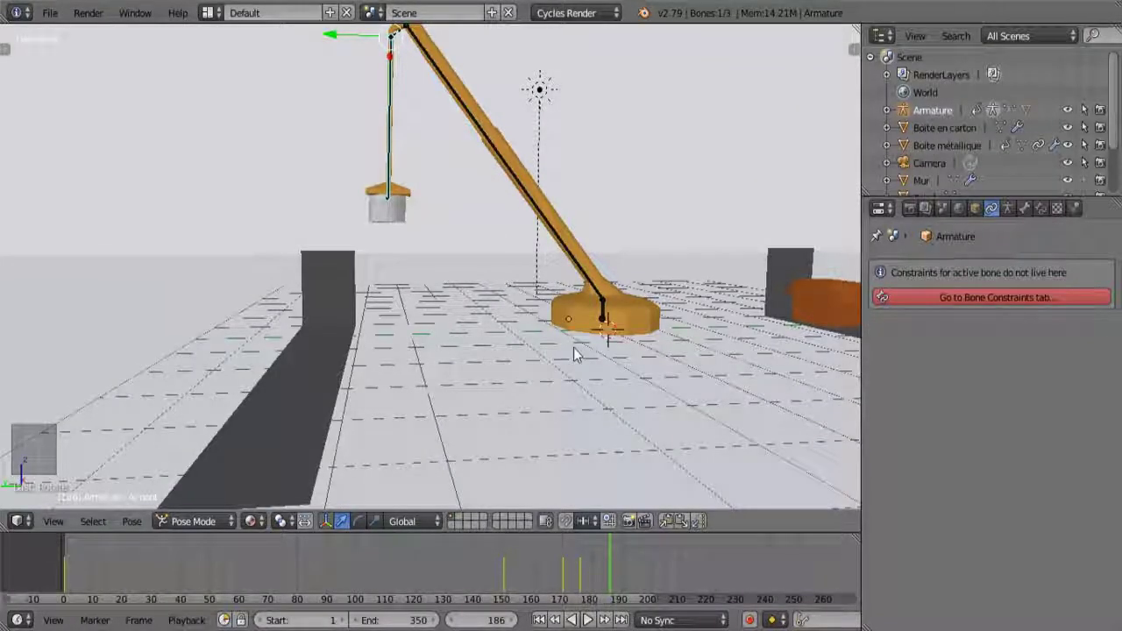
pyautogui.press('a')
pyautogui.press('a')
pyautogui.press('a')
pyautogui.press('i')
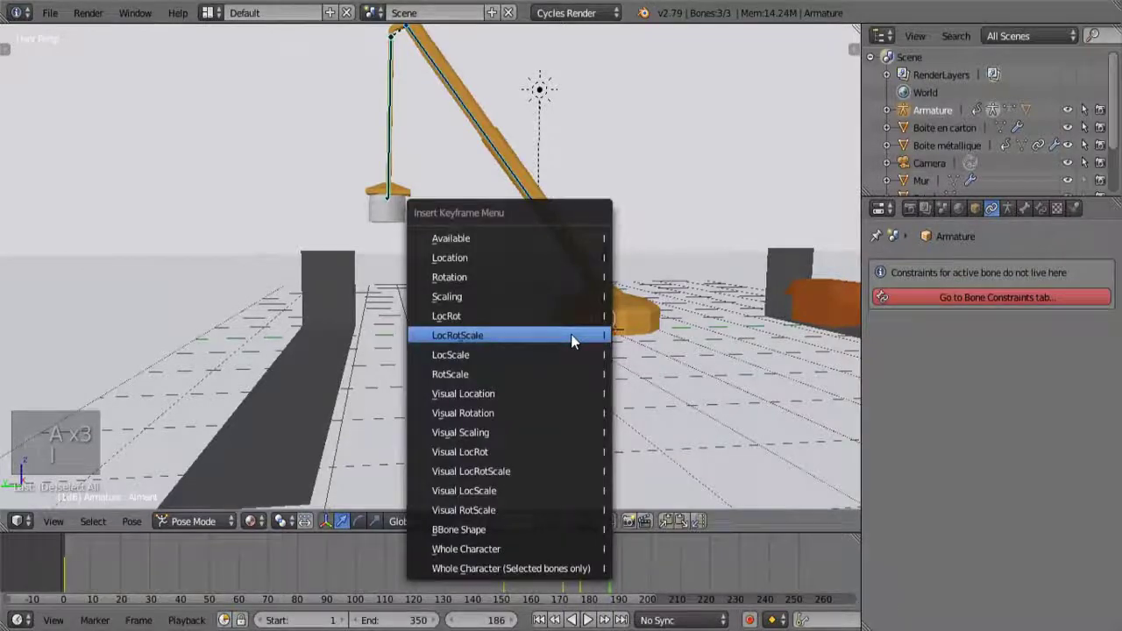
pyautogui.click(570, 336)
# Go back to frame 177 and examine the metal box against the magnet from perspective and side views.
pyautogui.moveTo(605, 570); pyautogui.dragTo(583, 569)
pyautogui.press('KP_3')
pyautogui.press('KP_3')
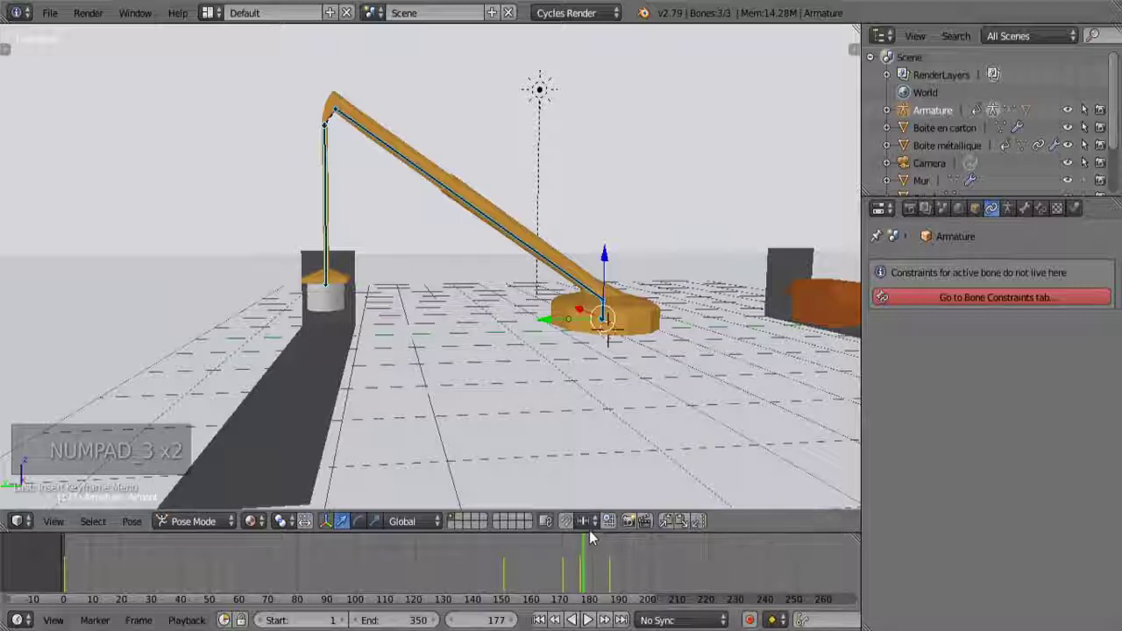
pyautogui.press('KP_9')
pyautogui.keyDown('ctrl'); pyautogui.hscroll(1, 532, 548); pyautogui.keyUp('ctrl')
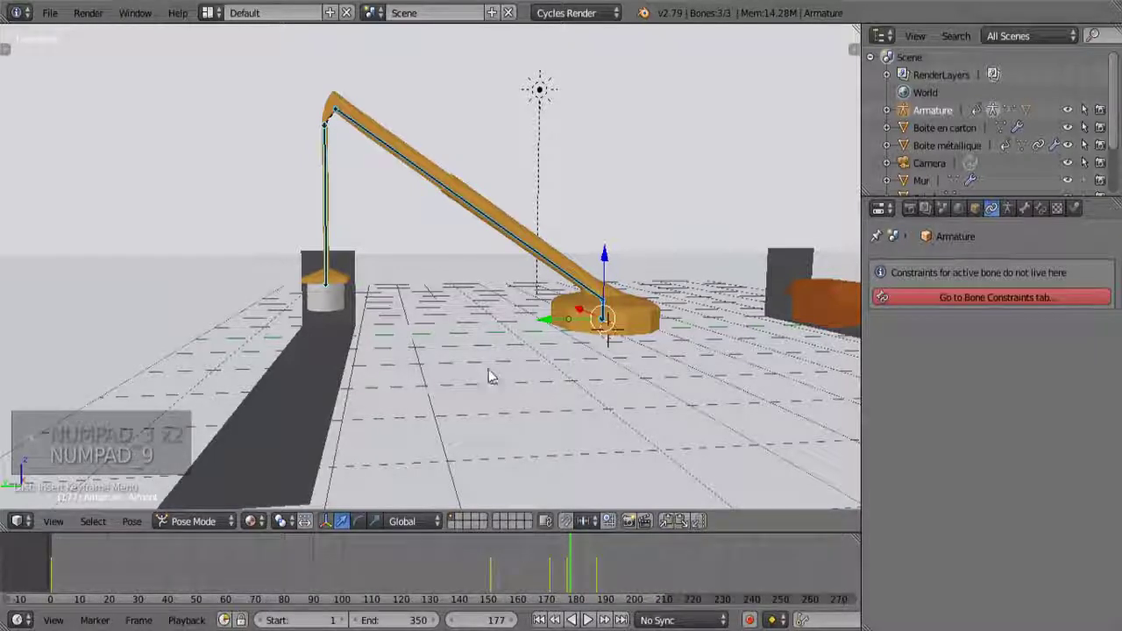
pyautogui.press('a')
pyautogui.press('a')
pyautogui.press('KP_3')
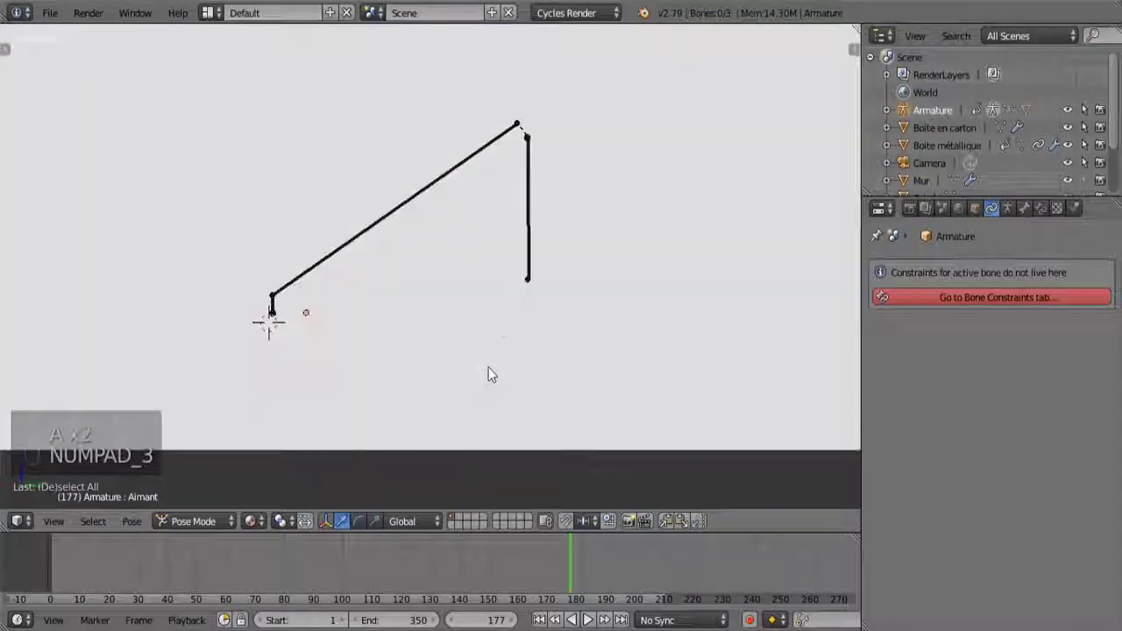
pyautogui.press('KP_9')
pyautogui.scroll(3, 412, 337)
pyautogui.scroll(1, 407, 338)
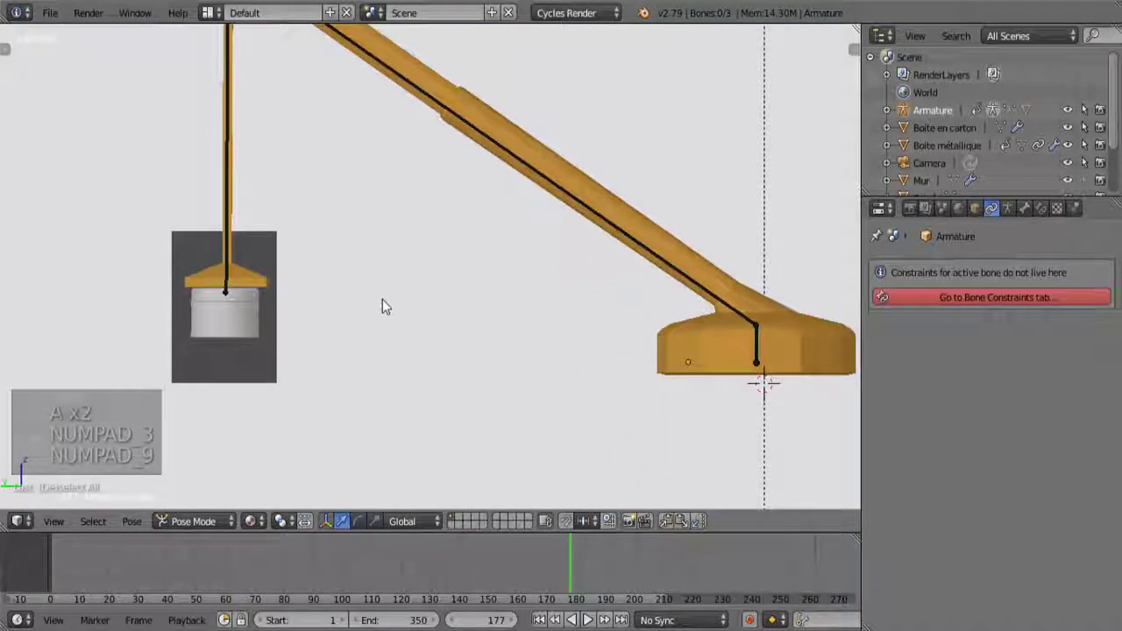
pyautogui.keyDown('shift'); pyautogui.moveTo(382, 299); pyautogui.dragTo(428, 362, button='middle'); pyautogui.keyUp('shift')
pyautogui.scroll(-4, 429, 362)
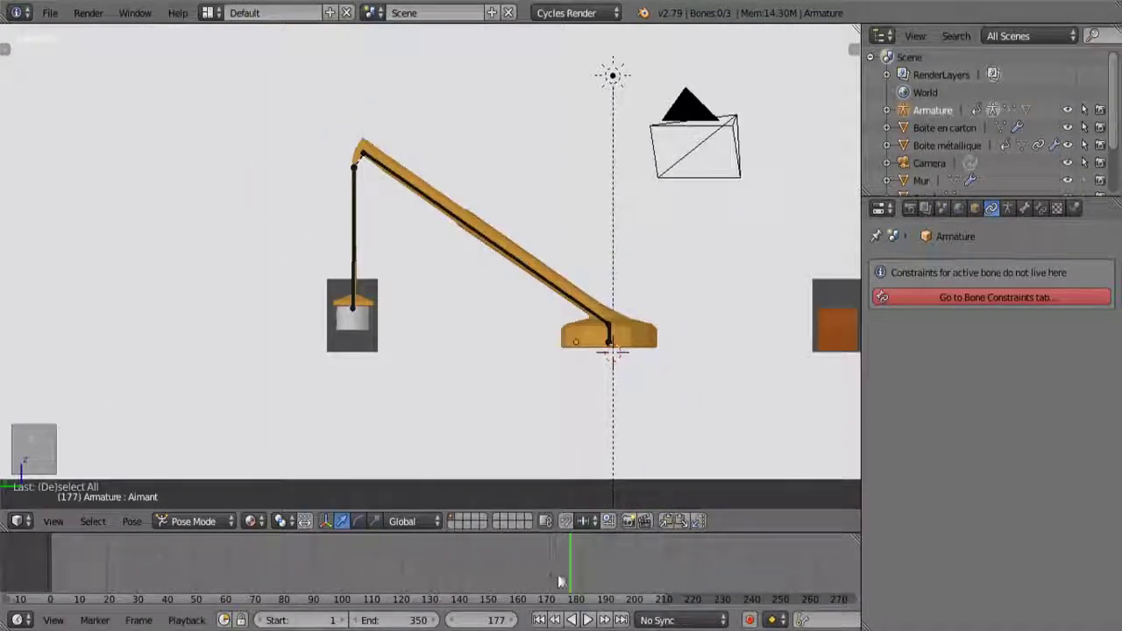
# Play and scrub from frame 177 to 186 in the side view to check the lifting motion of the metal box.
pyautogui.press('a')
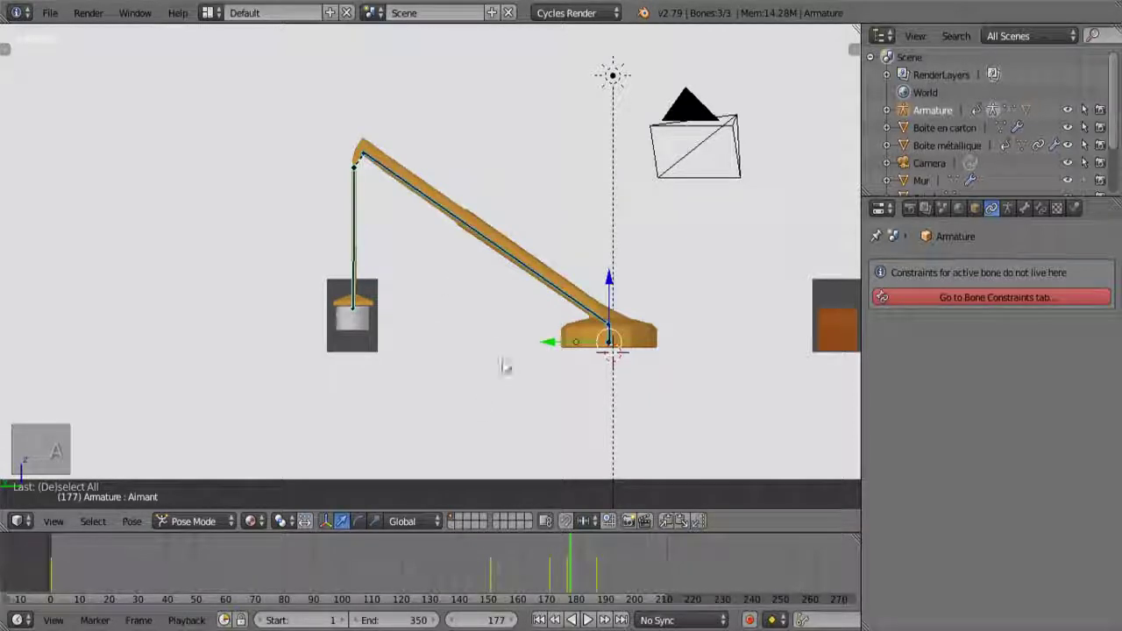
pyautogui.hotkey('alt', 'a')
pyautogui.moveTo(568, 580); pyautogui.dragTo(596, 567)
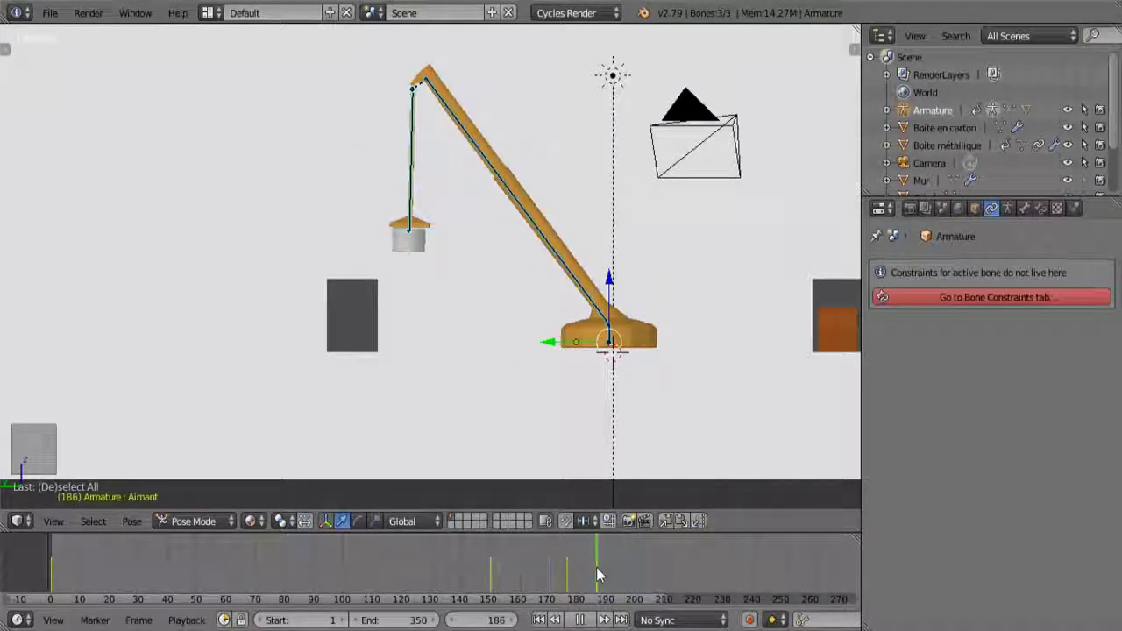
pyautogui.hotkey('alt', 'a')
pyautogui.scroll(1, 424, 253)
pyautogui.scroll(3, 423, 241)
pyautogui.scroll(-2, 420, 227)
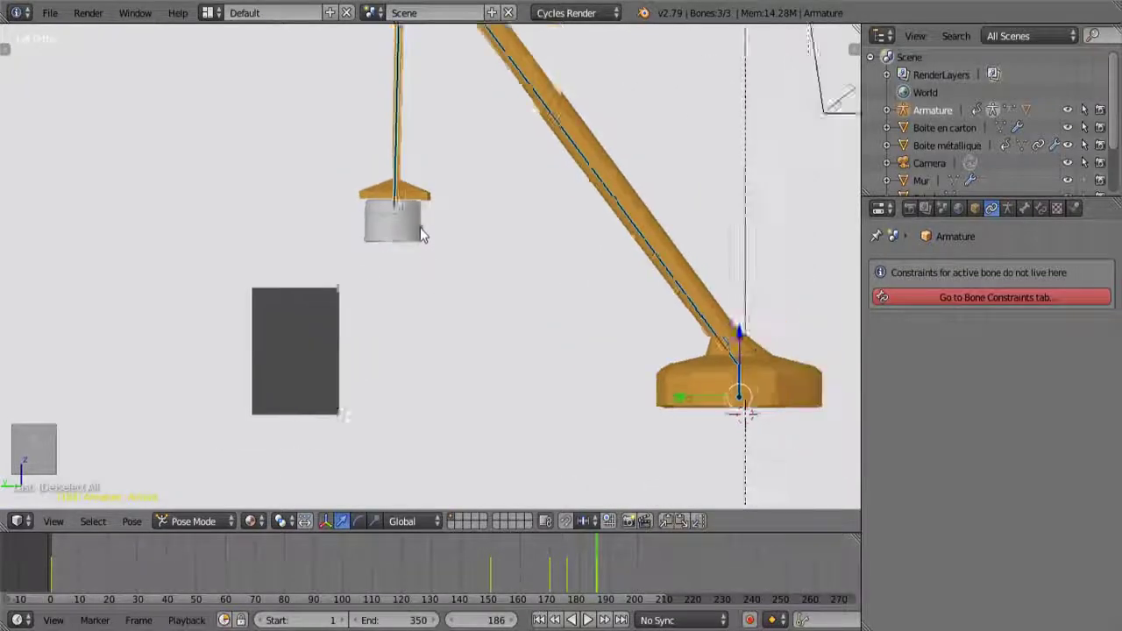
pyautogui.keyDown('shift'); pyautogui.moveTo(507, 189); pyautogui.dragTo(511, 250, button='middle'); pyautogui.keyUp('shift')
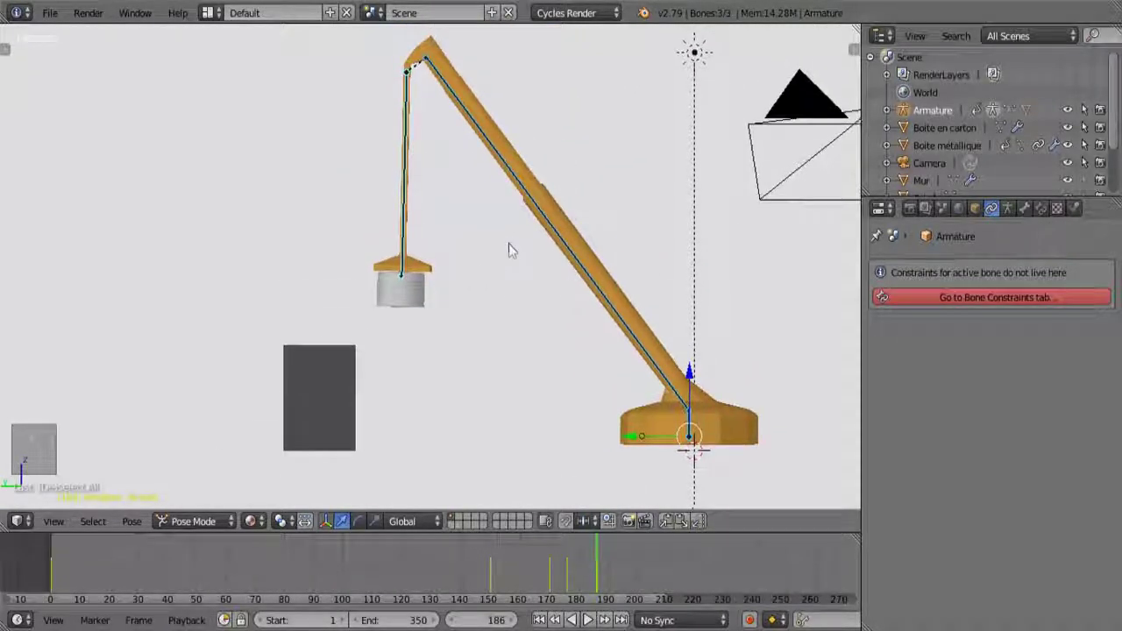
# Switch to the camera view, select the Base bone and move the current frame to 286.
pyautogui.press('KP_0')
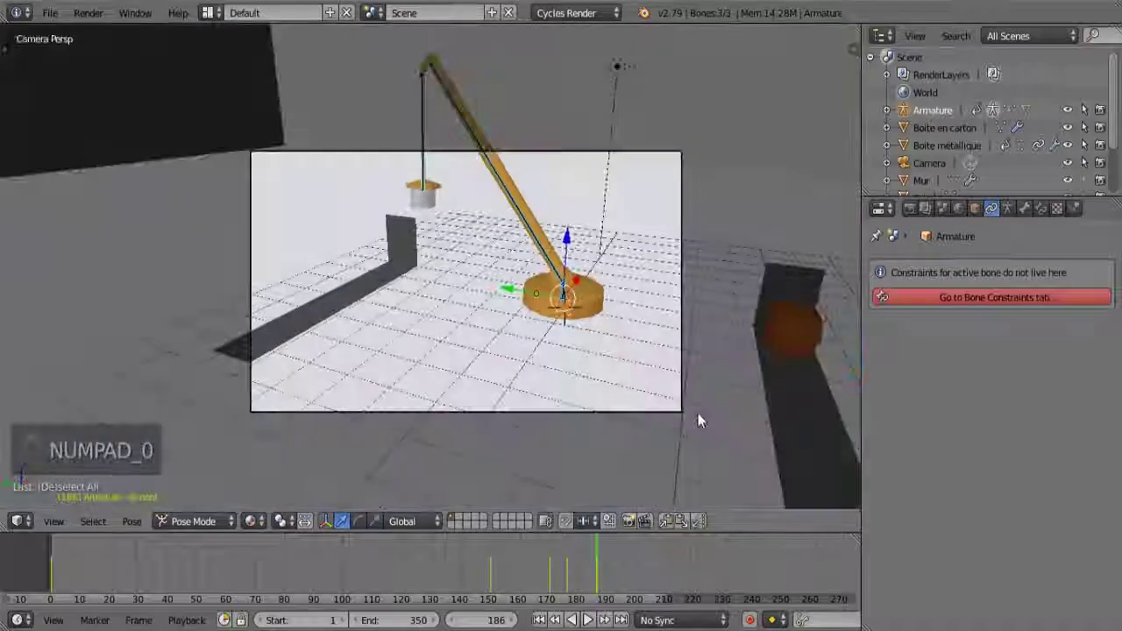
pyautogui.press('a')
pyautogui.press('a')
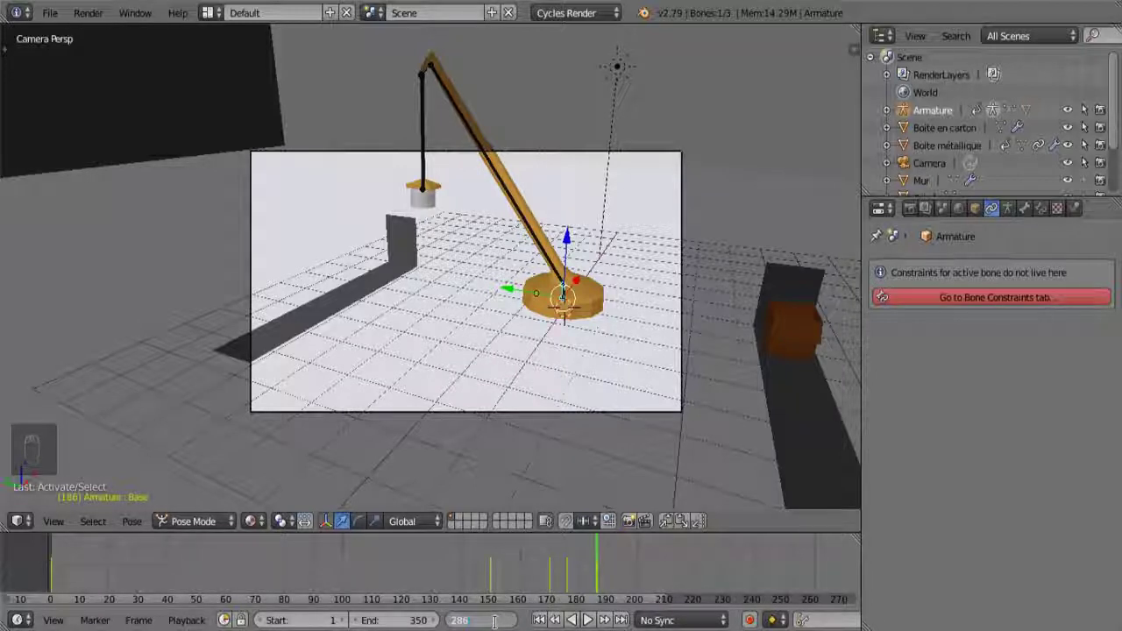
pyautogui.press('Return')
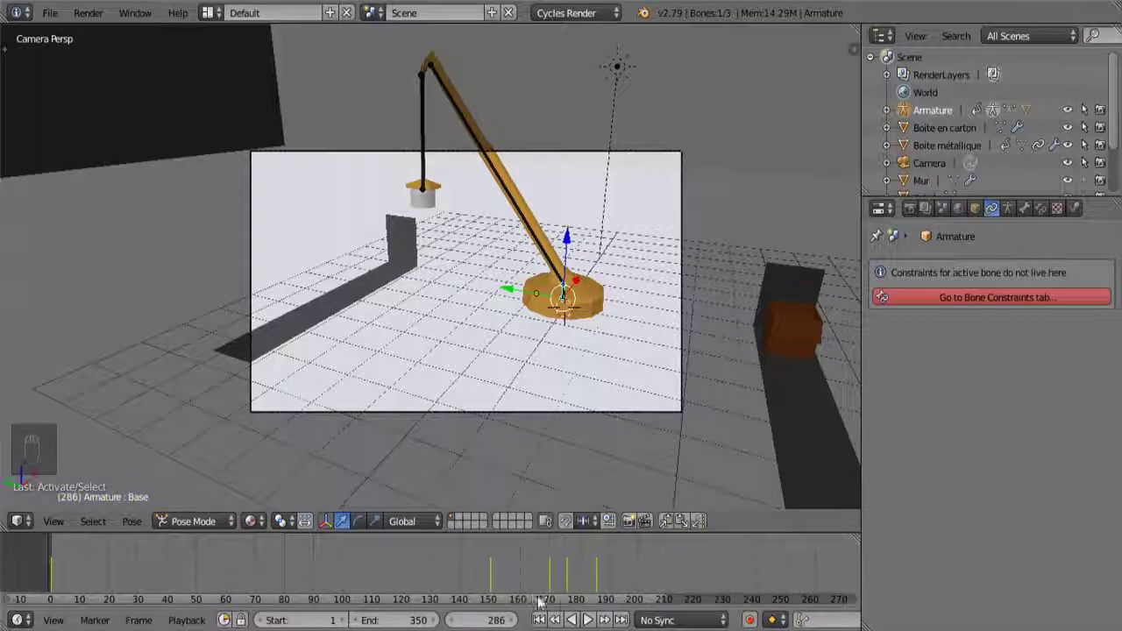
pyautogui.rightClick(596, 589)
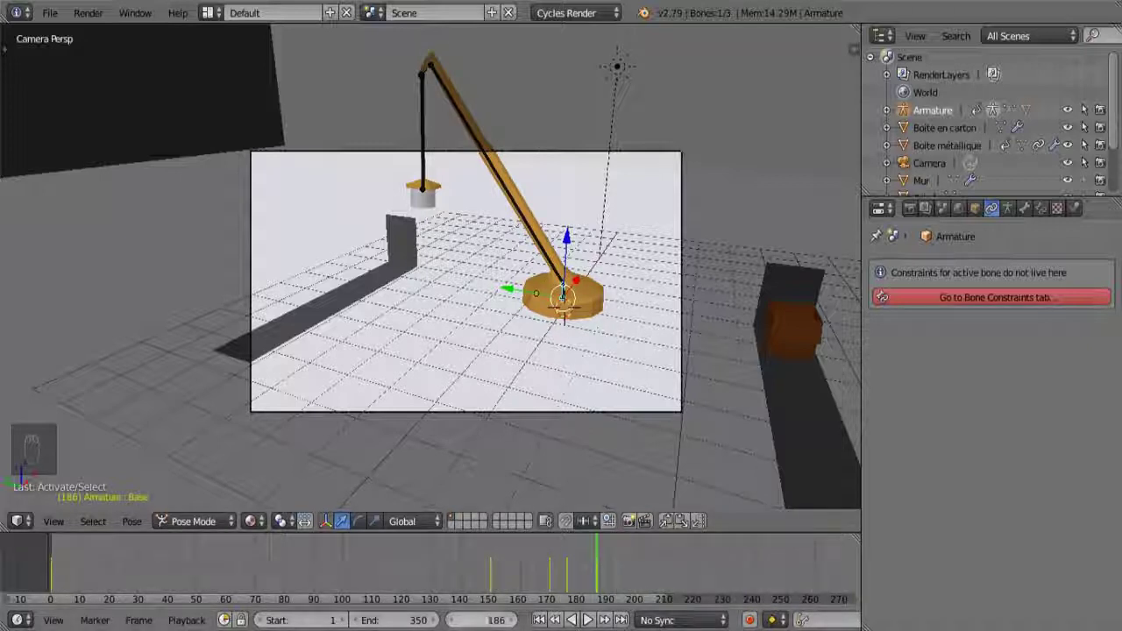
pyautogui.click(481, 616)
pyautogui.write('286')
pyautogui.press('Return')
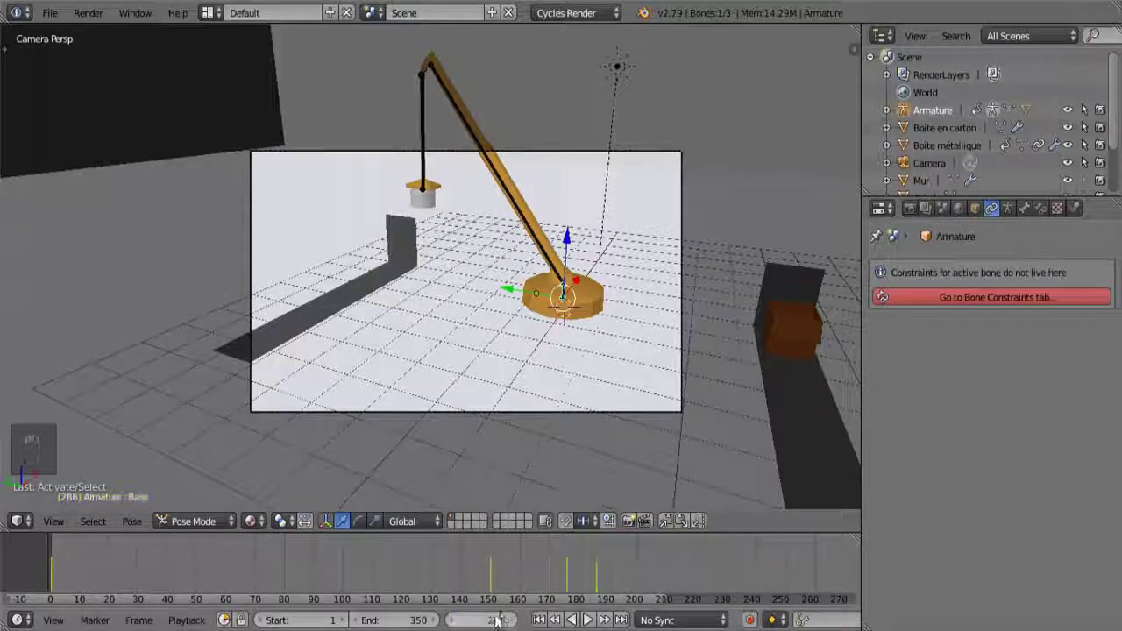
# Try rotating the Base bone at frame 286.
pyautogui.scroll(-2, 526, 263)
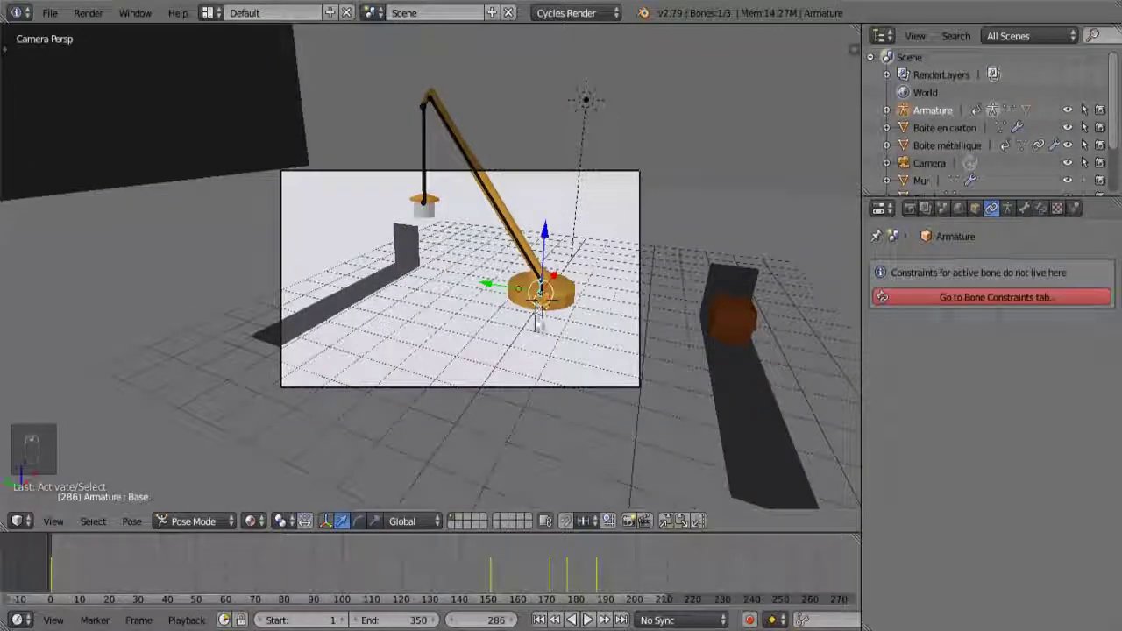
pyautogui.press('r')
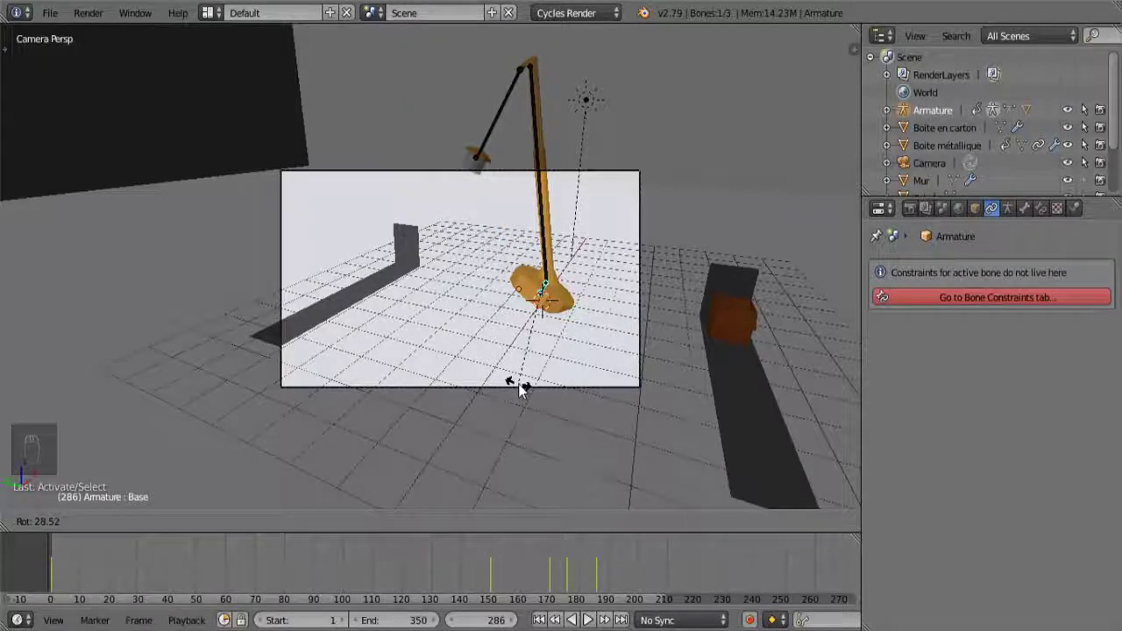
pyautogui.click(558, 394)
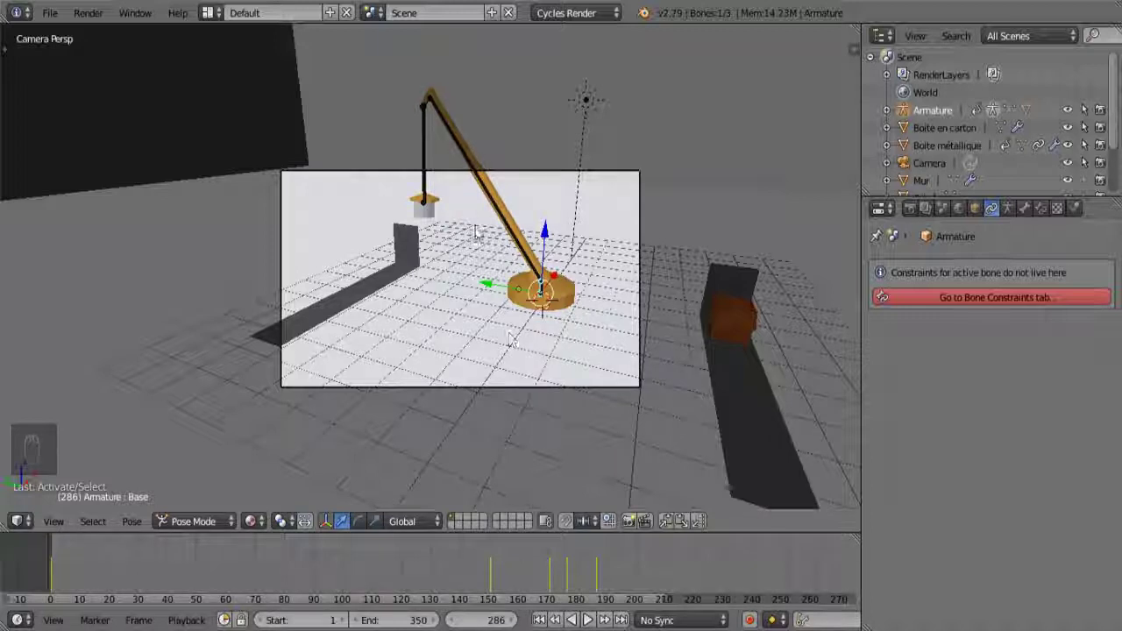
# Move the cardboard box together with the dark block behind it slightly toward the crane along the Y axis.
pyautogui.press('a')
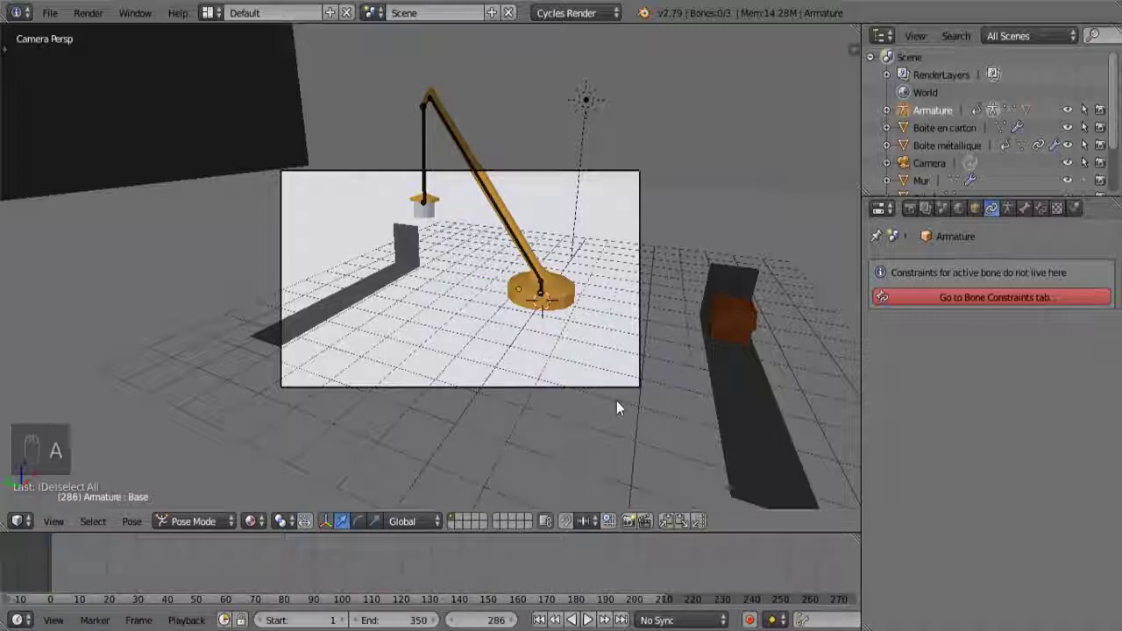
pyautogui.rightClick(725, 309)
pyautogui.keyDown('shift'); pyautogui.rightClick(717, 329); pyautogui.keyUp('shift')
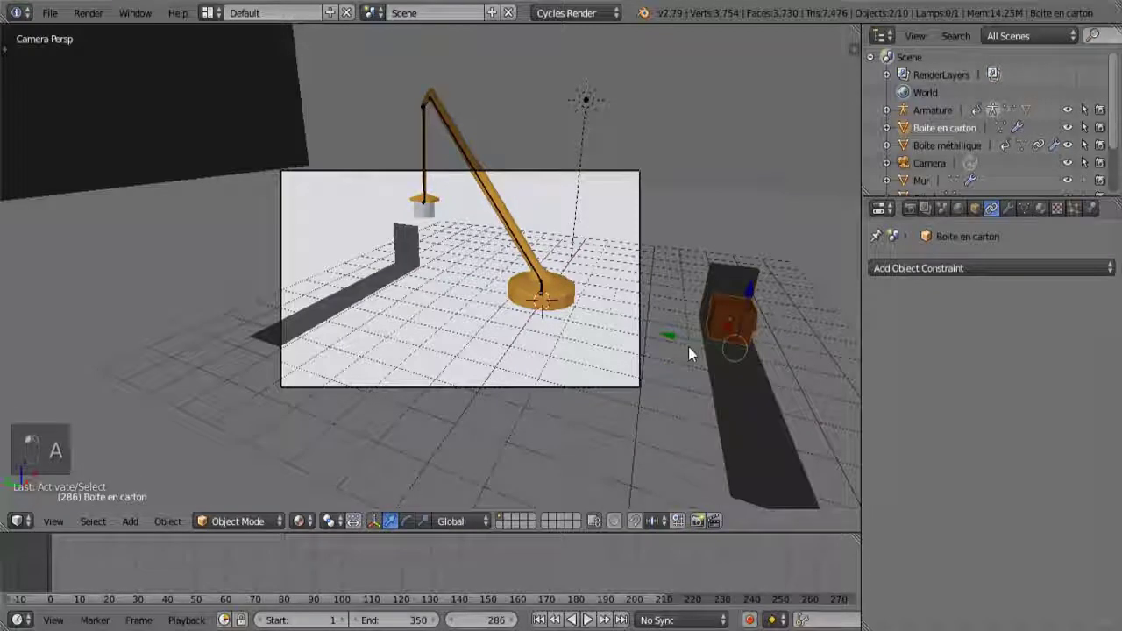
pyautogui.press('g')
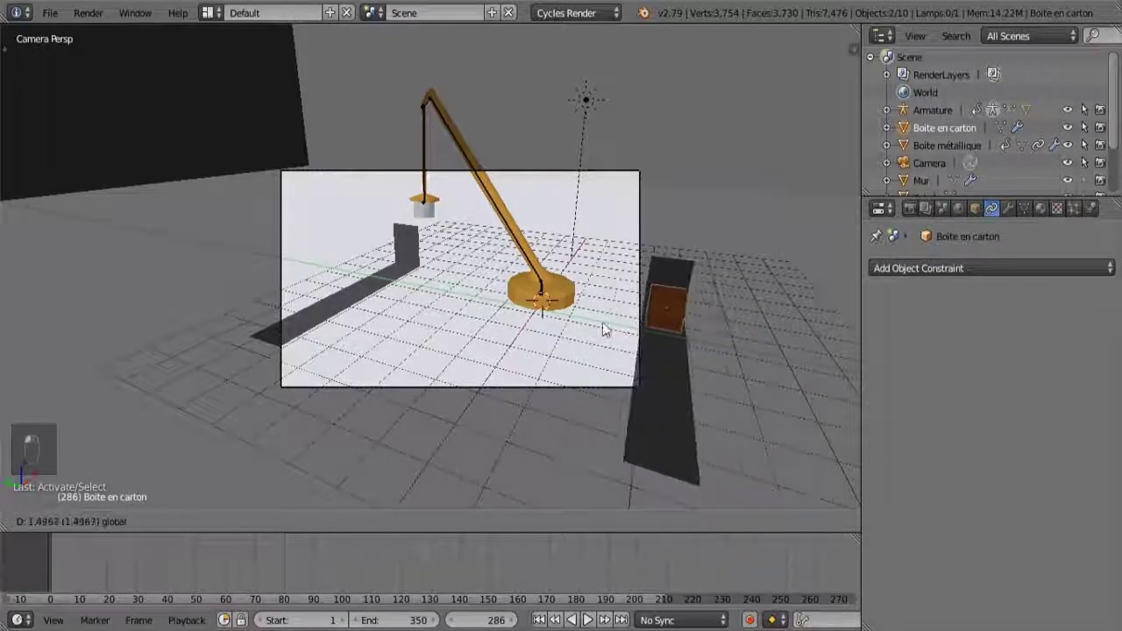
pyautogui.click(655, 328)
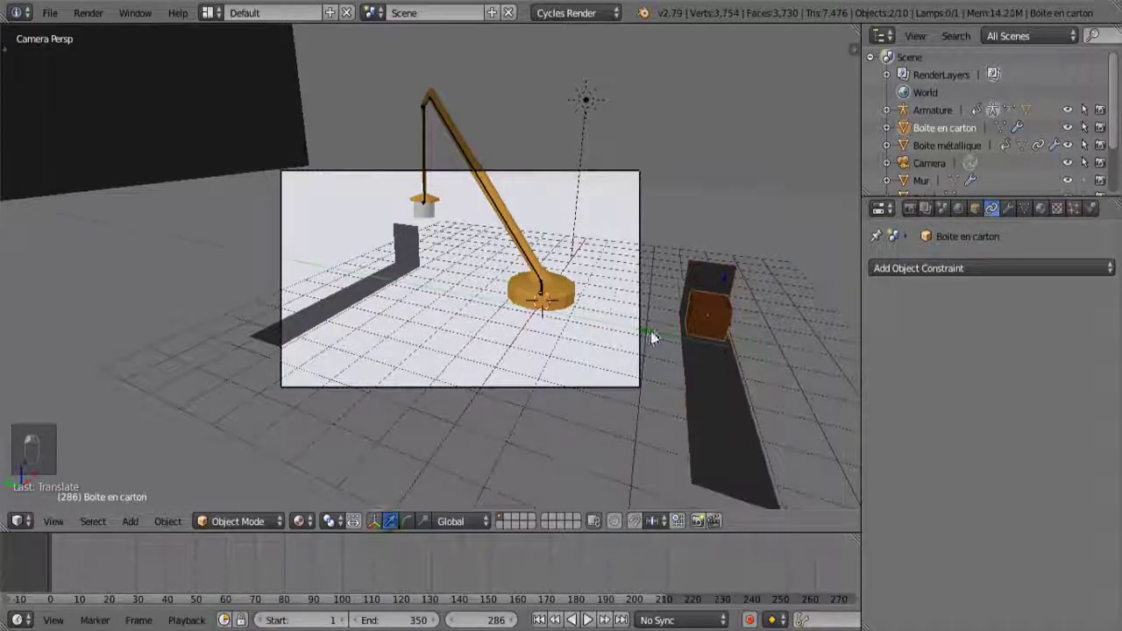
pyautogui.press('g')
pyautogui.click(714, 348)
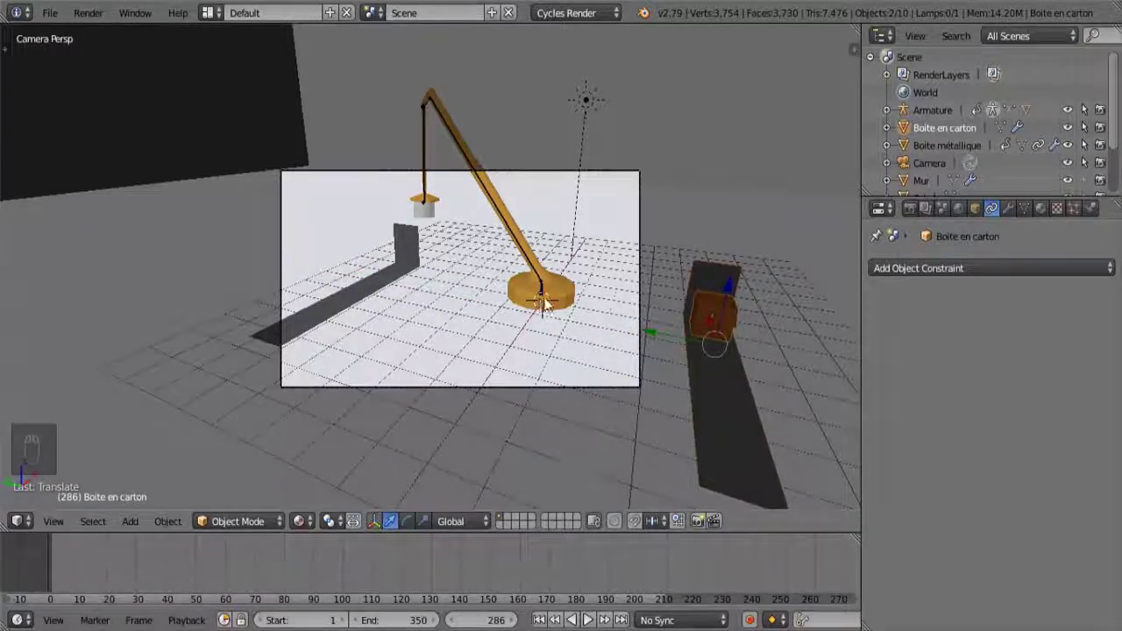
# Rotate the Base bone about the global Z axis at frame 286 to swing the arm around toward the cardboard box.
pyautogui.rightClick(544, 302)
pyautogui.press('r')
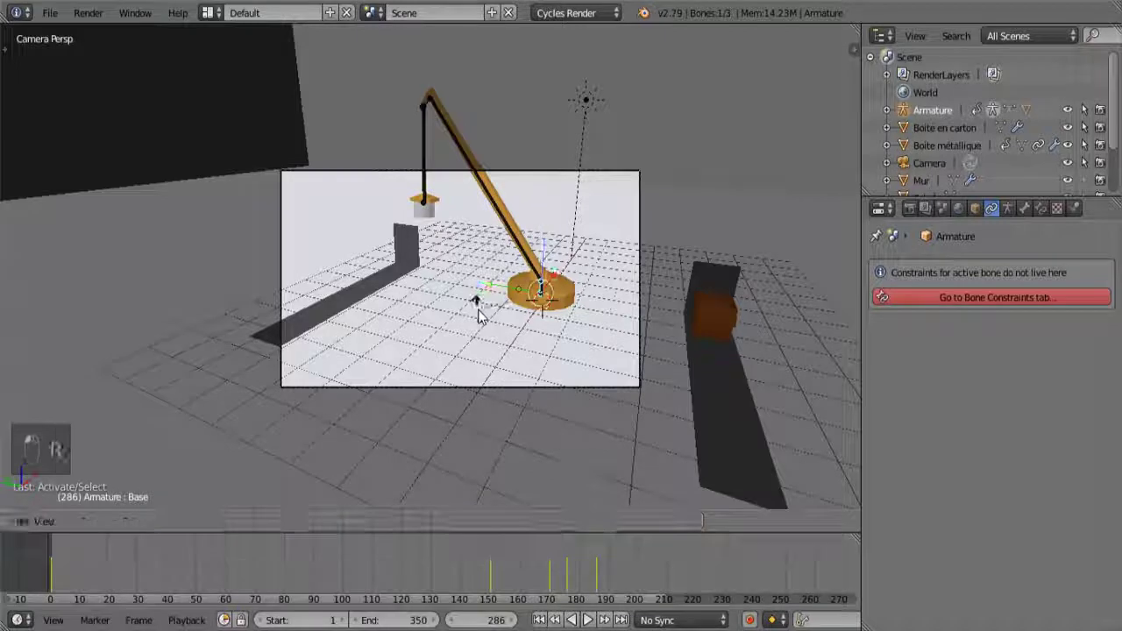
pyautogui.press('z')
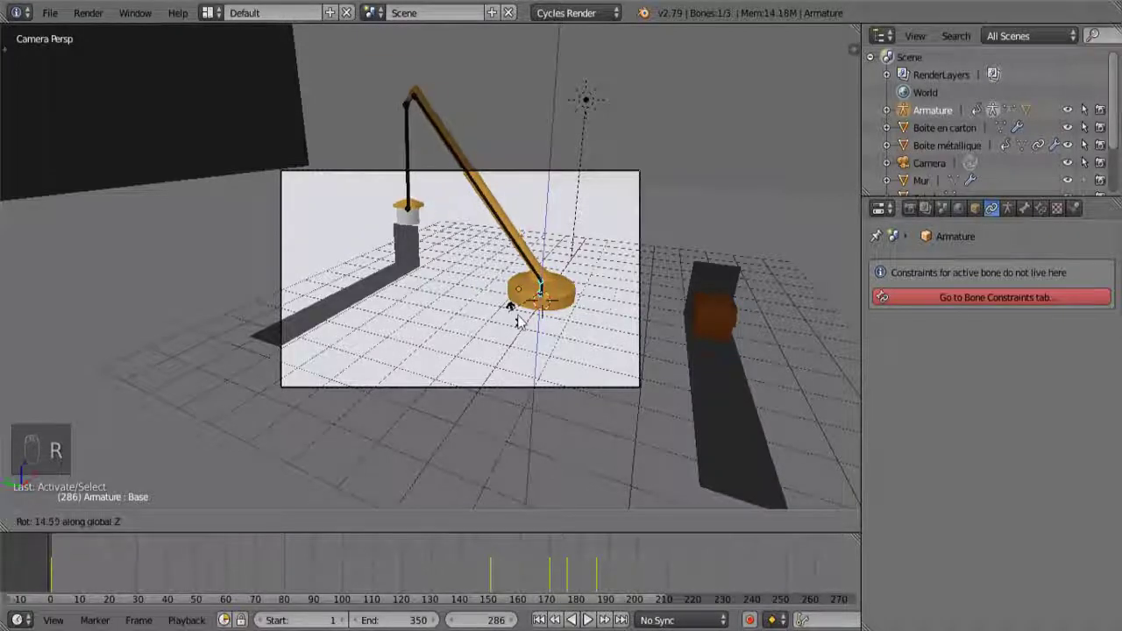
pyautogui.click(606, 301)
# In the top view, rotate the Base bone about 15° more around Z so the magnet is over the cardboard box.
pyautogui.press('KP_7')
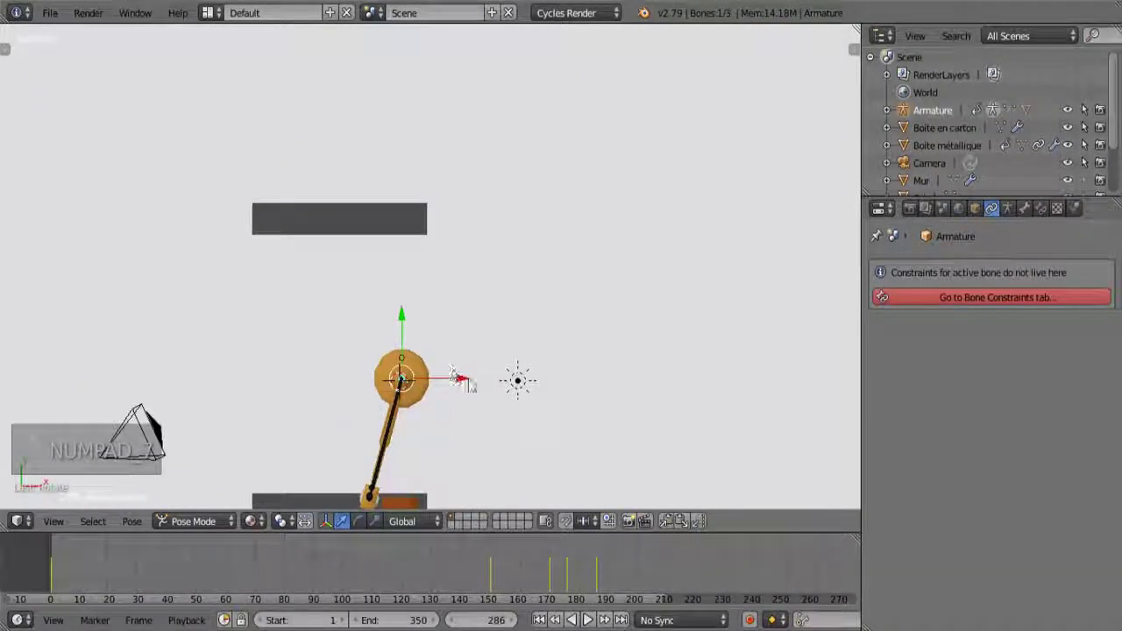
pyautogui.moveTo(490, 321); pyautogui.dragTo(149, 324, button='middle')
pyautogui.press('KP_7')
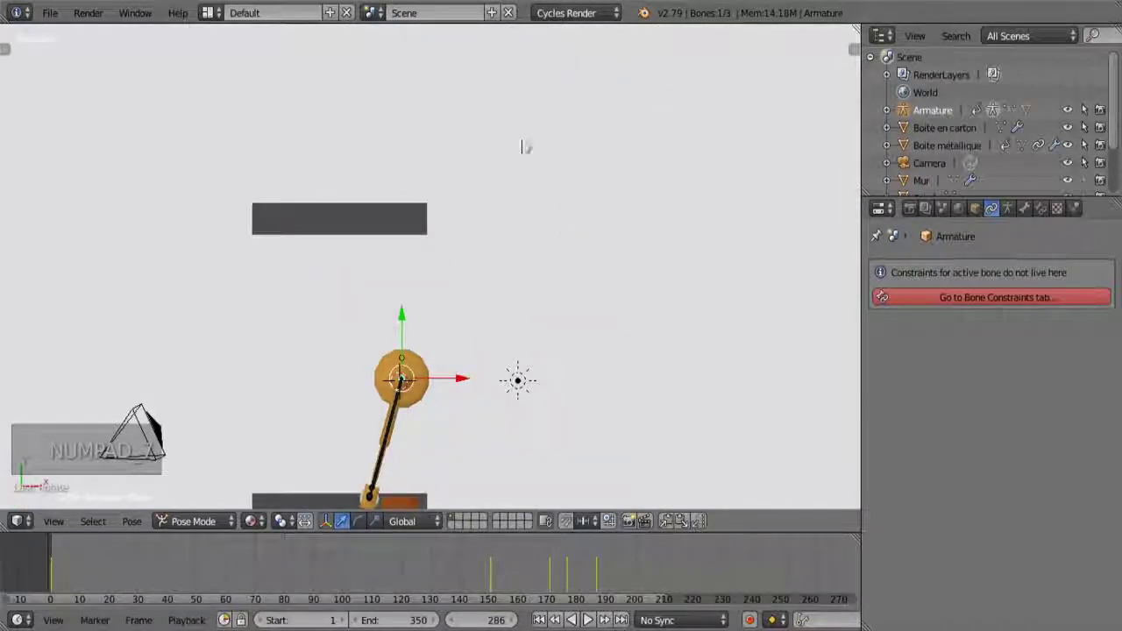
pyautogui.keyDown('shift'); pyautogui.moveTo(513, 320); pyautogui.dragTo(538, 77, button='middle'); pyautogui.keyUp('shift')
pyautogui.scroll(6, 401, 321)
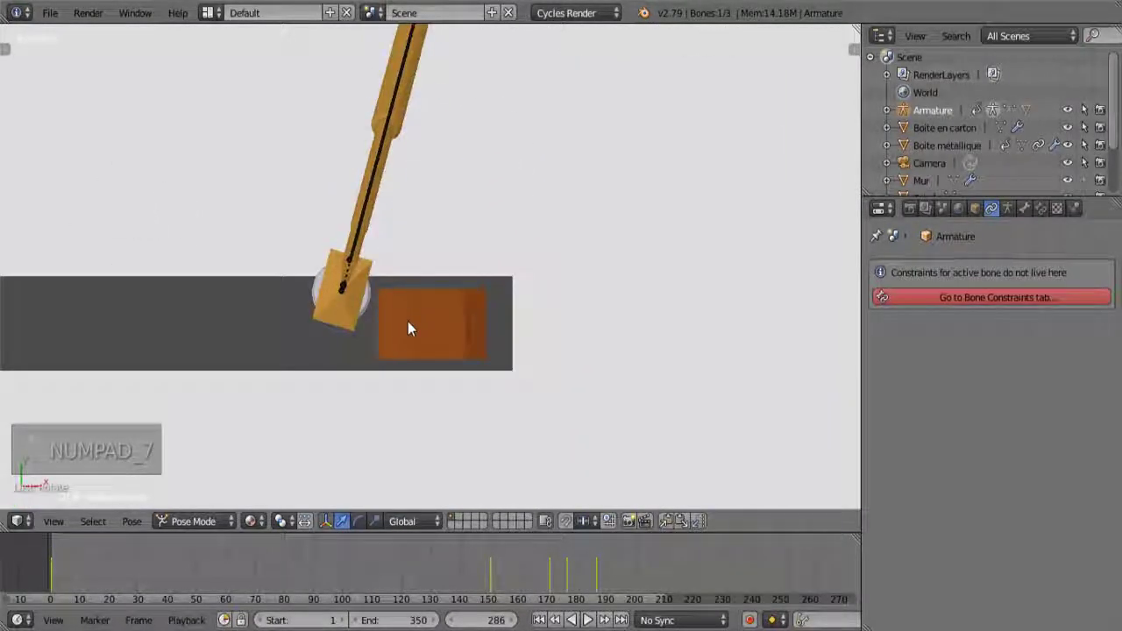
pyautogui.scroll(-2, 402, 313)
pyautogui.press('r')
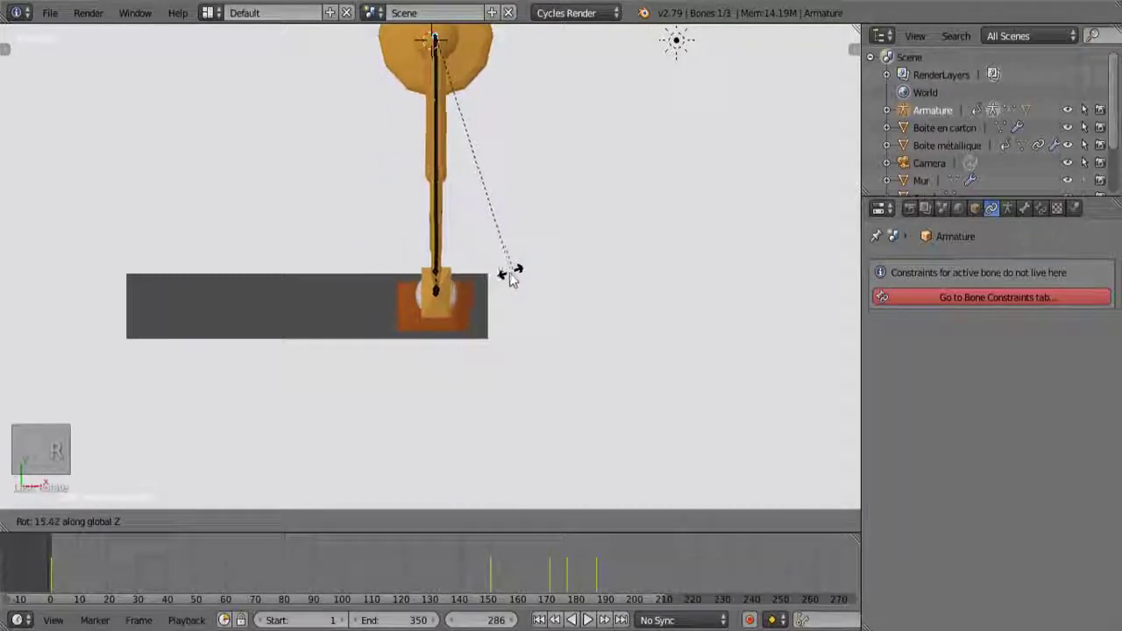
pyautogui.click(513, 276)
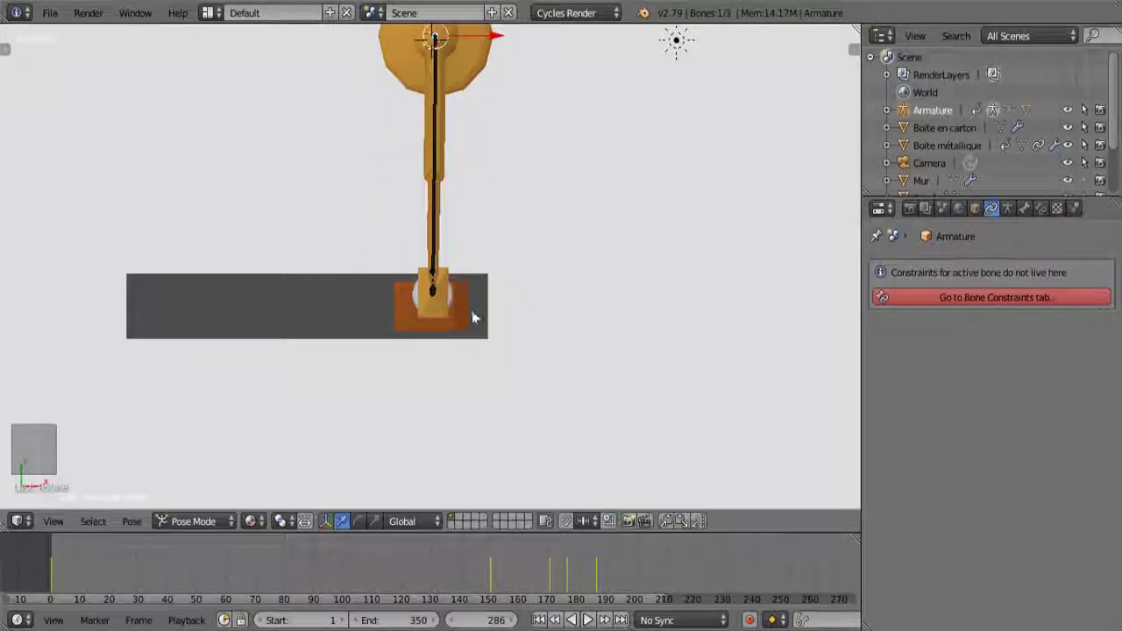
# Move the conveyor belt and its cardboard box slightly away from the crane along the Y axis.
pyautogui.moveTo(474, 291); pyautogui.dragTo(663, 107, button='middle')
pyautogui.moveTo(540, 310); pyautogui.dragTo(570, 290, button='middle')
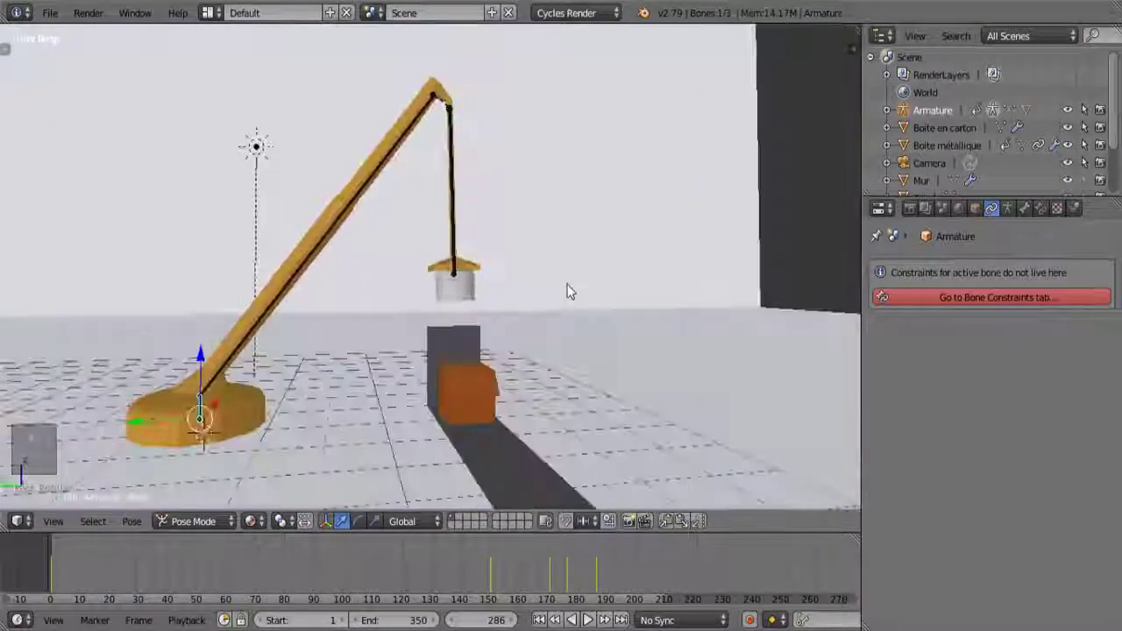
pyautogui.scroll(-3, 500, 390)
pyautogui.rightClick(455, 366)
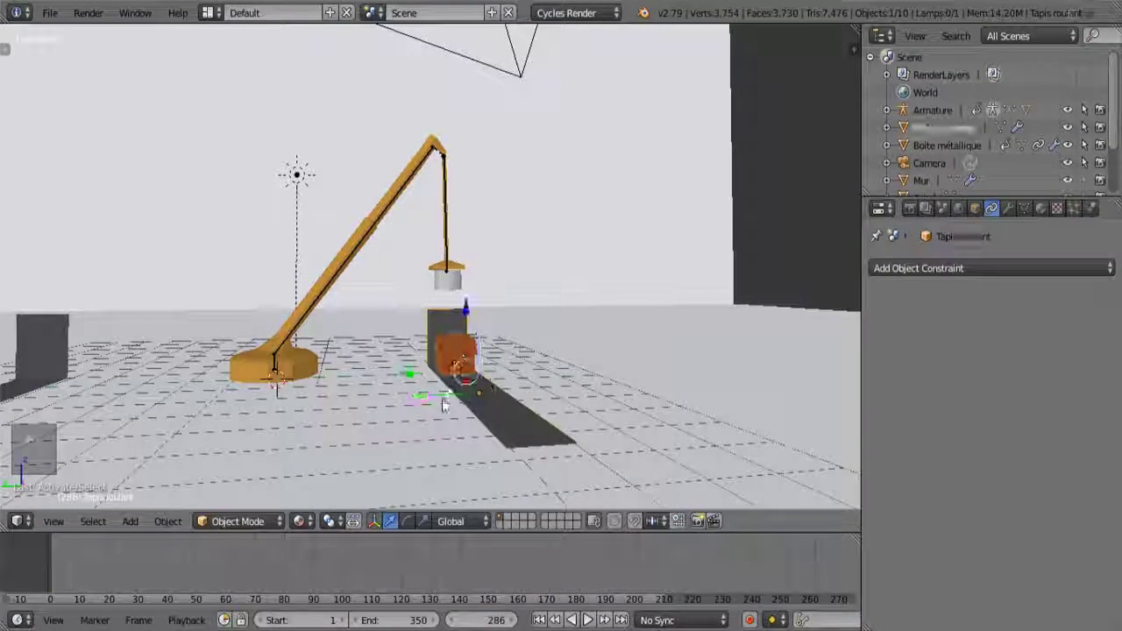
pyautogui.moveTo(421, 377); pyautogui.dragTo(457, 360)
pyautogui.rightClick(458, 368)
pyautogui.moveTo(658, 409); pyautogui.dragTo(613, 442, button='middle')
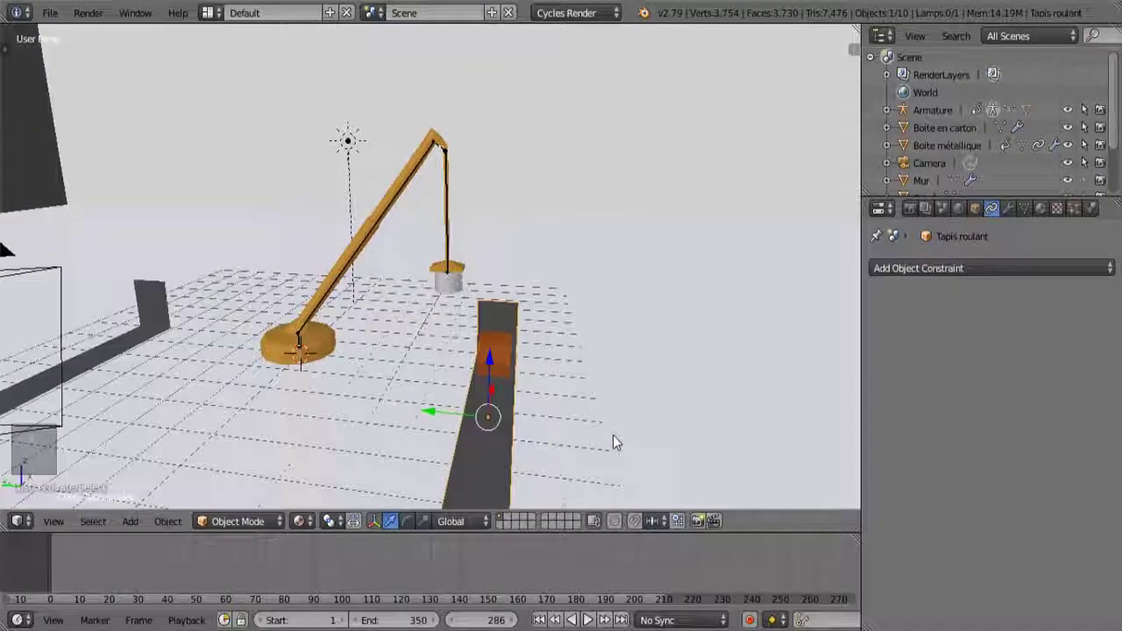
# Select all bones of the crane armature and insert a LocRotScale keyframe at frame 286.
pyautogui.rightClick(451, 265)
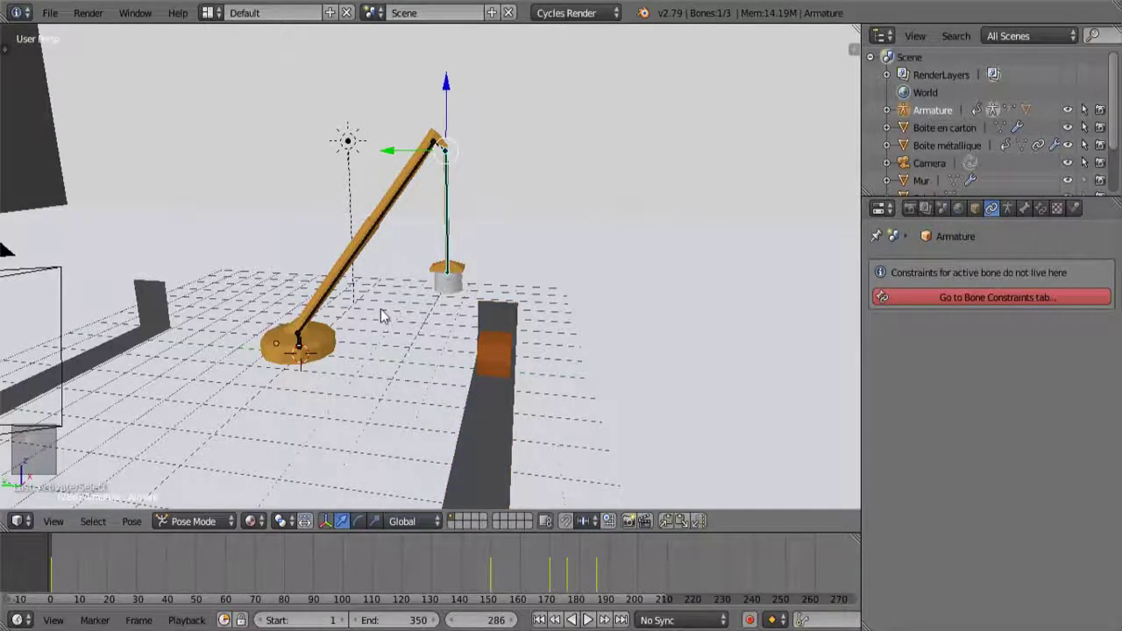
pyautogui.scroll(-3, 381, 316)
pyautogui.press('a')
pyautogui.press('a')
pyautogui.press('a')
pyautogui.press('i')
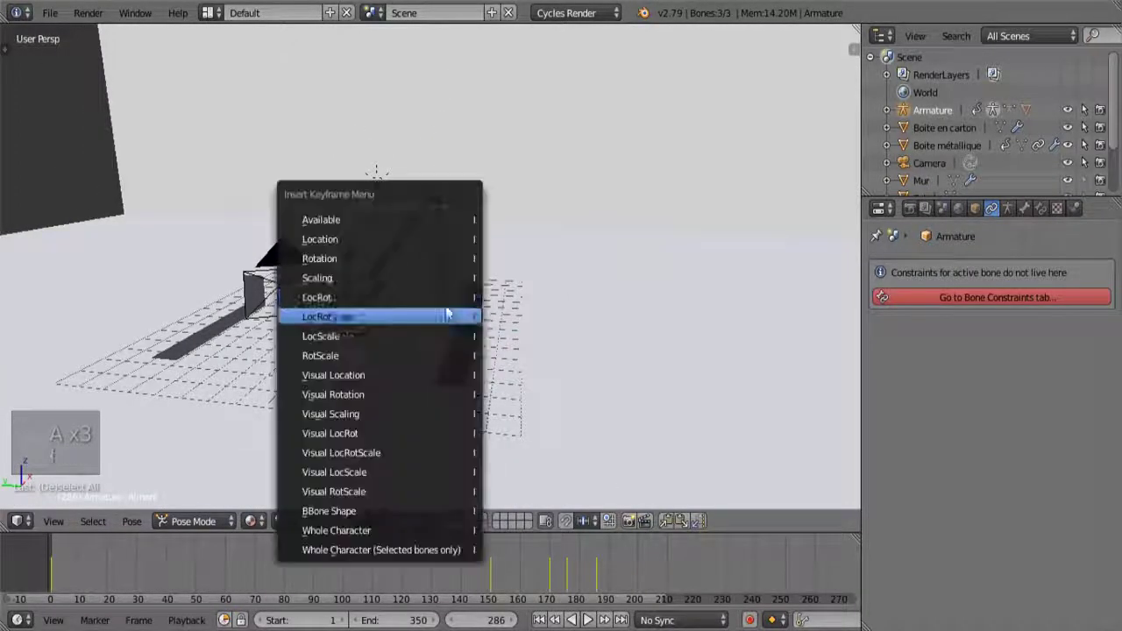
pyautogui.click(447, 316)
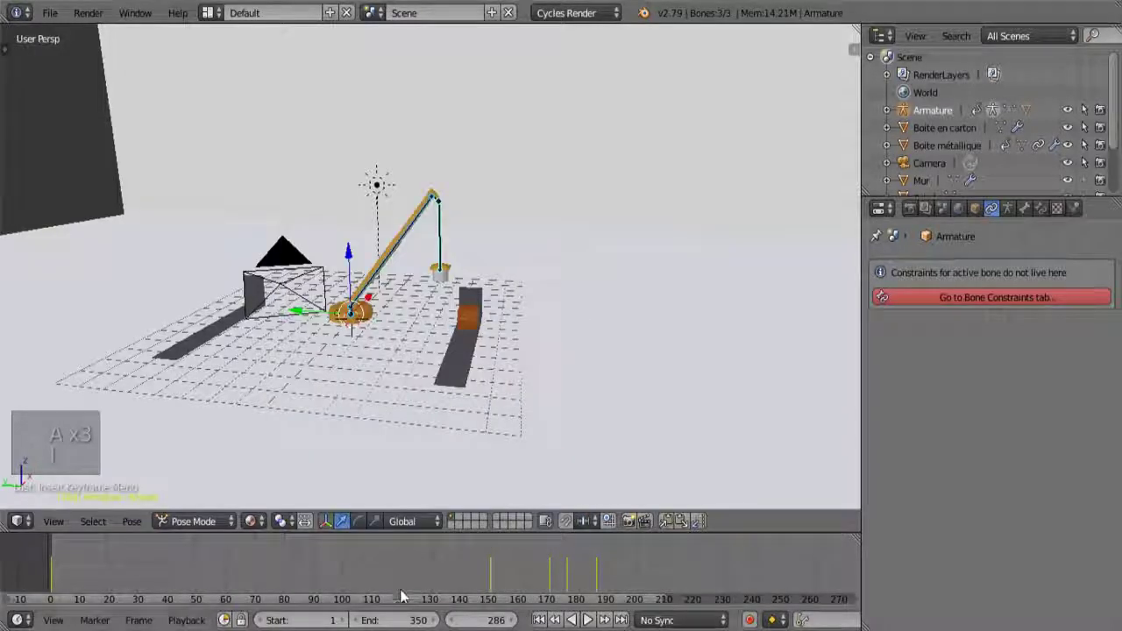
# Set the current frame to 296.
pyautogui.keyDown('ctrl'); pyautogui.hscroll(5, 526, 600); pyautogui.keyUp('ctrl')
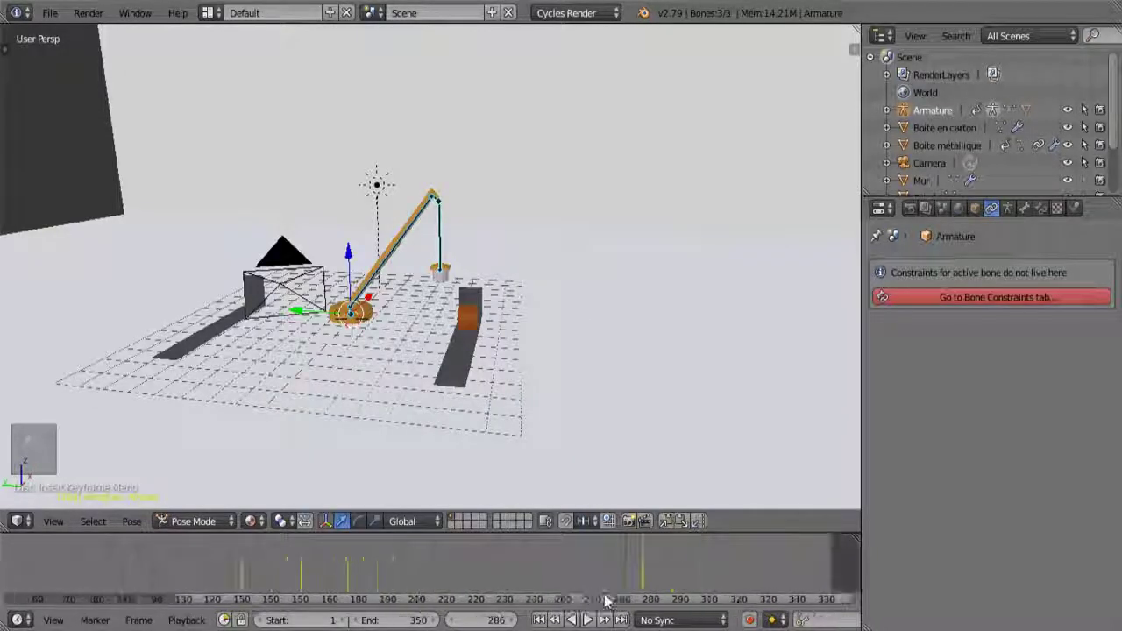
pyautogui.keyDown('ctrl'); pyautogui.hscroll(2, 605, 599); pyautogui.keyUp('ctrl')
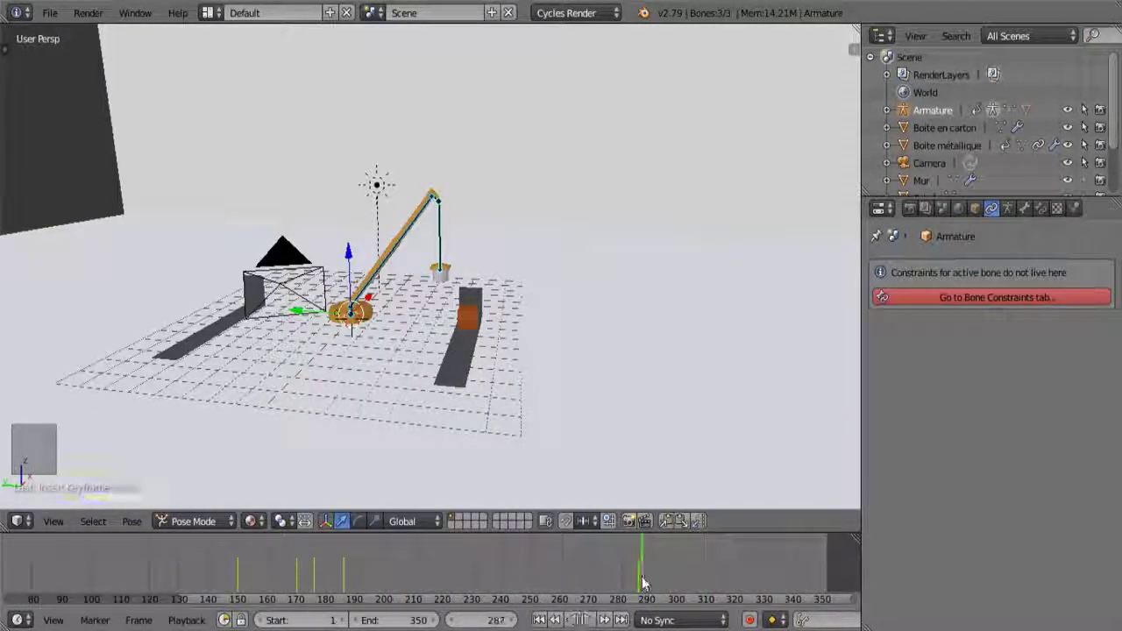
pyautogui.hotkey('alt', 'a')
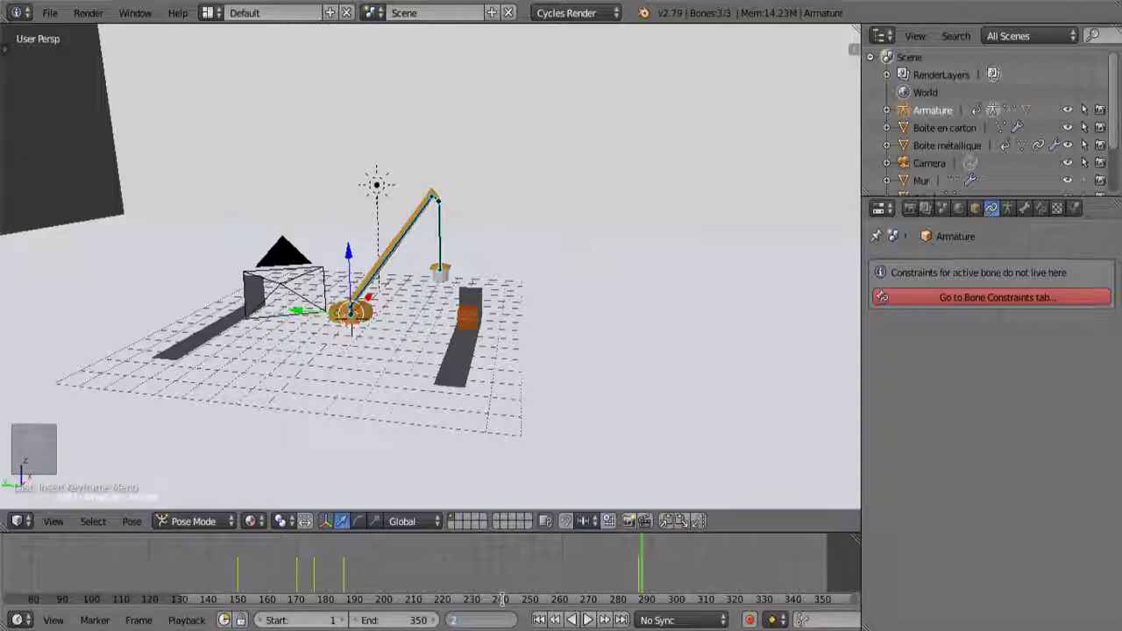
pyautogui.press('Return')
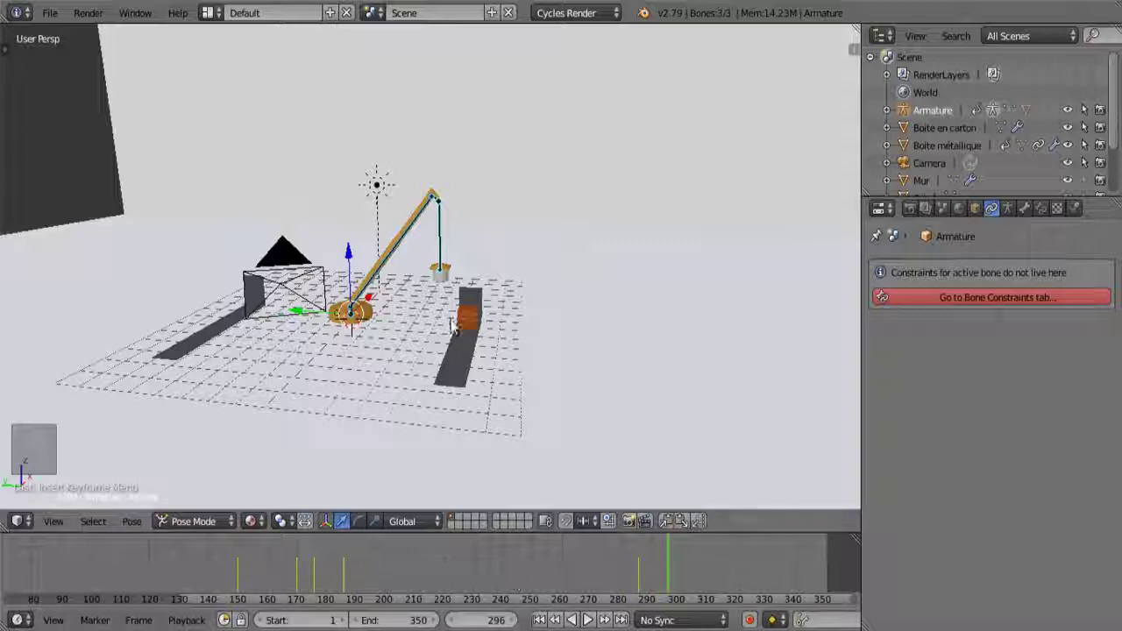
# In the opposite side view, rotate the arm bone down to lower the metal box toward the cardboard box.
pyautogui.scroll(4, 440, 214)
pyautogui.moveTo(441, 213); pyautogui.dragTo(446, 183, button='middle')
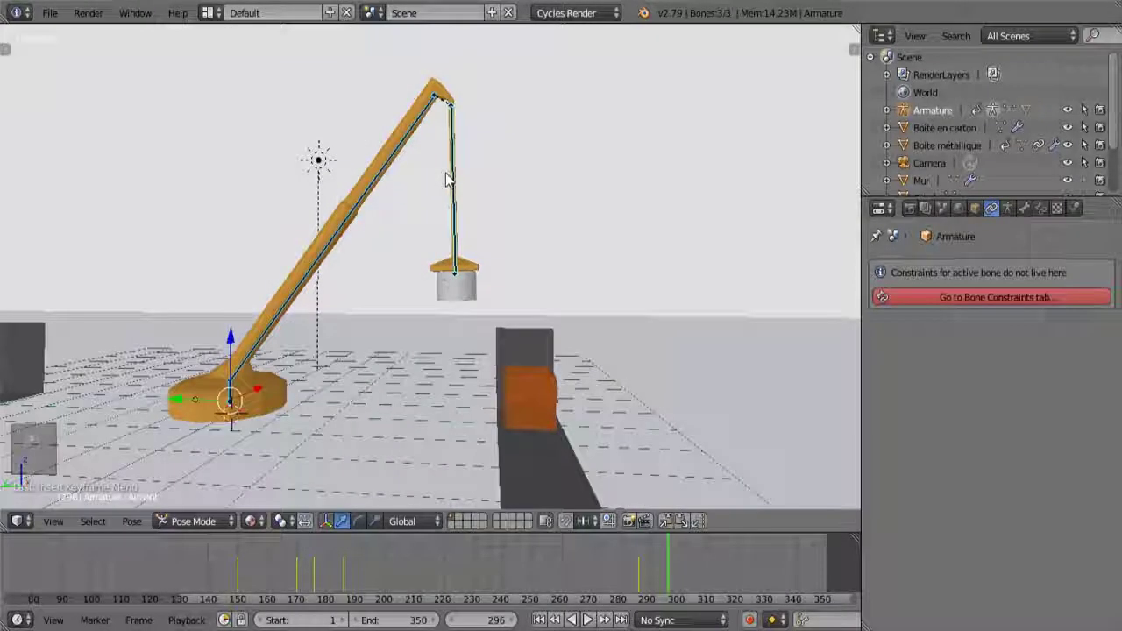
pyautogui.rightClick(366, 195)
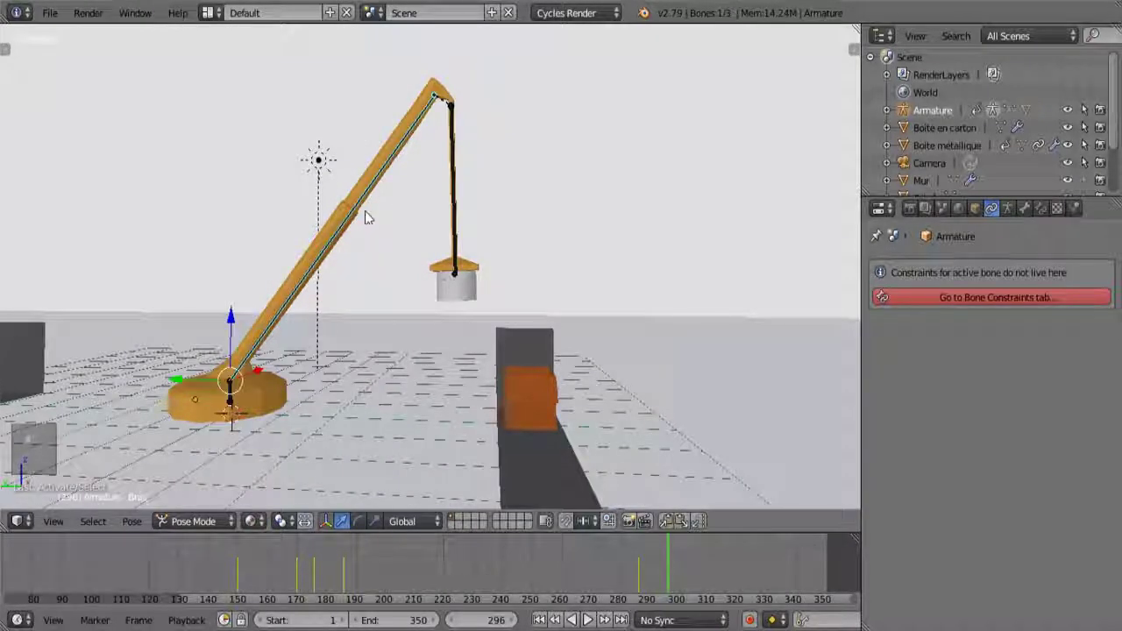
pyautogui.press('KP_3')
pyautogui.press('KP_9')
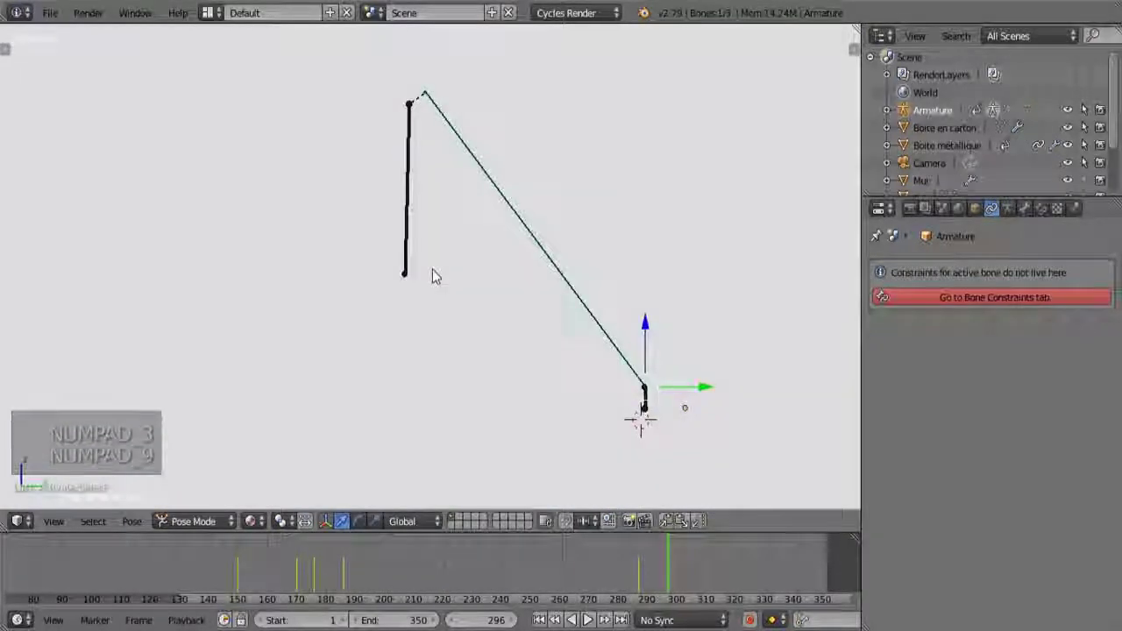
pyautogui.press('r')
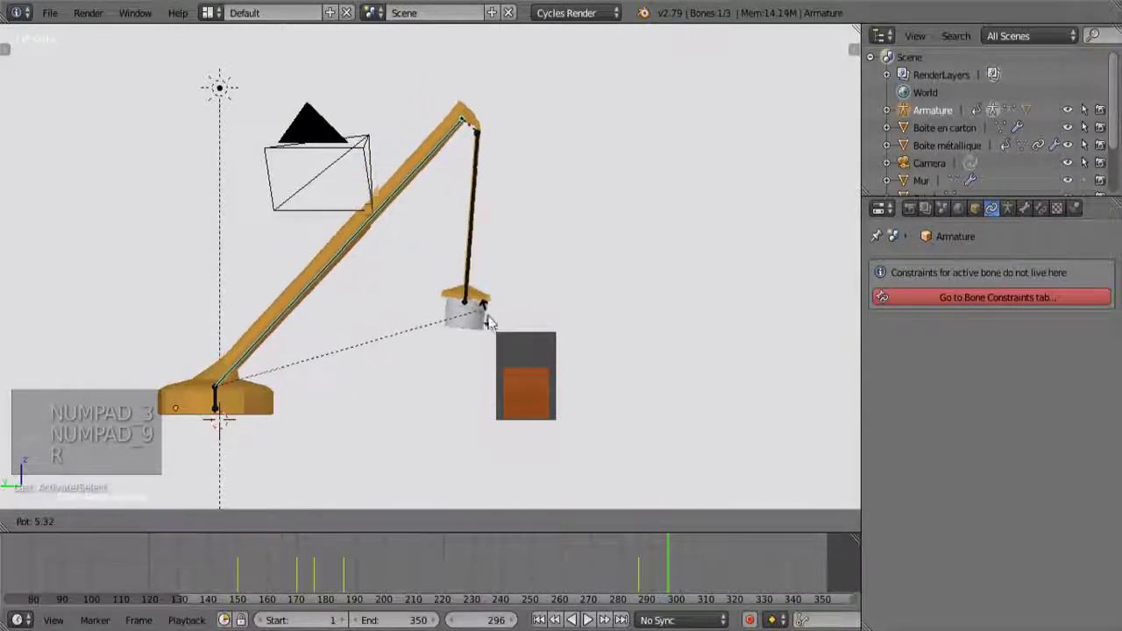
# Rotate the magnet bone by about -14° so the metal box hangs nearly vertically beneath the arm tip.
pyautogui.rightClick(480, 296)
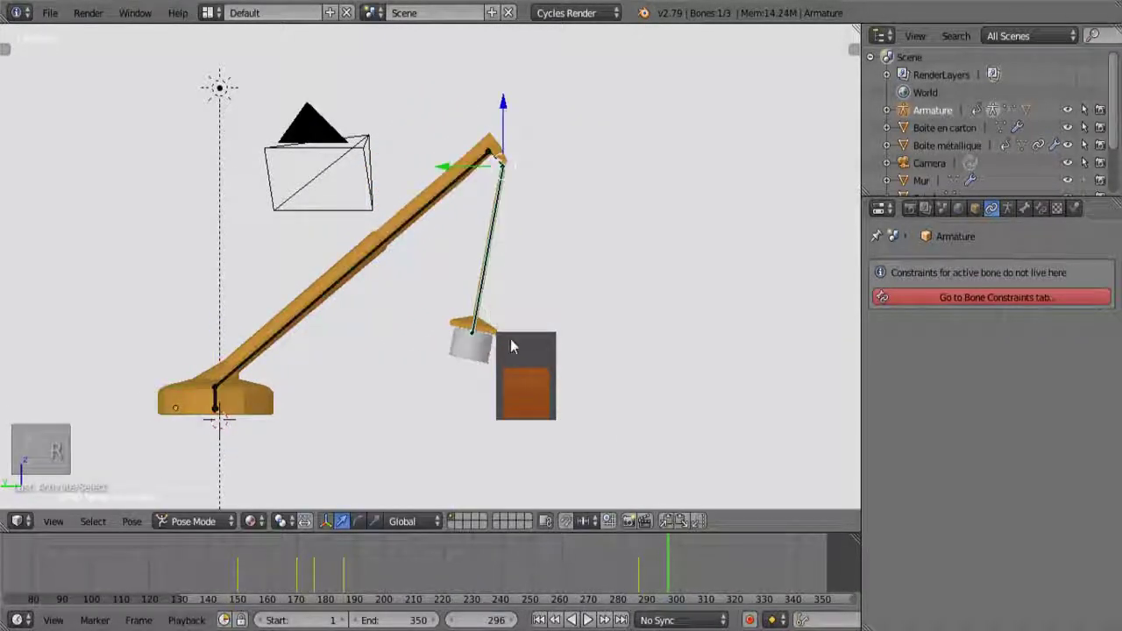
pyautogui.press('r')
pyautogui.press('r')
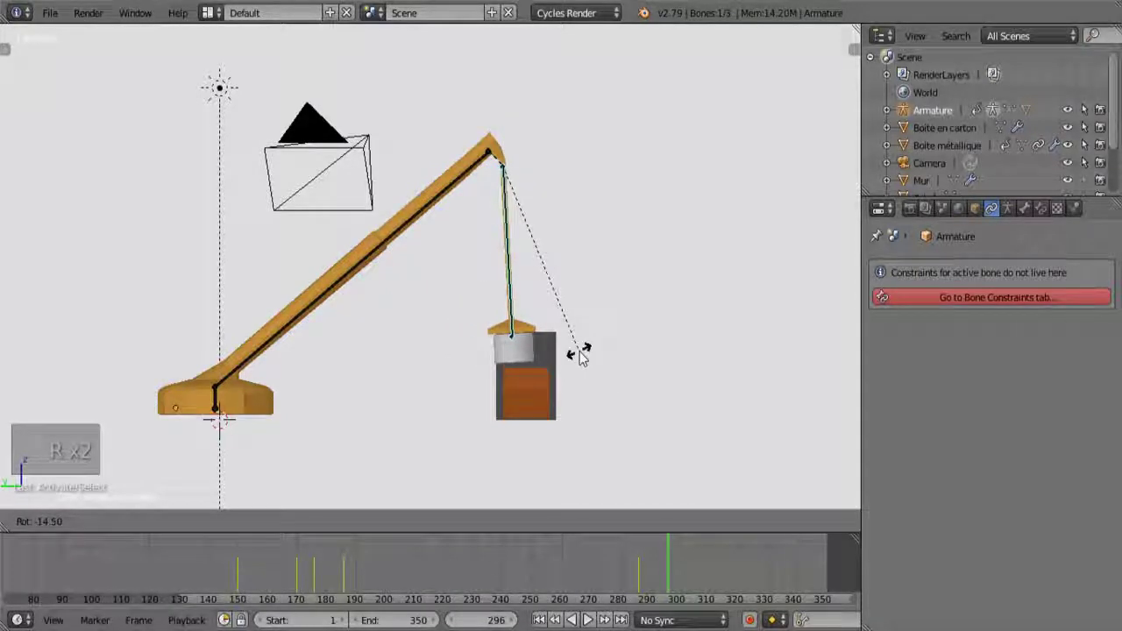
pyautogui.click(578, 360)
# Fine-tune the arm bone's rotation to adjust the metal box's height, and straighten the magnet bone to vertical.
pyautogui.rightClick(387, 241)
pyautogui.press('r')
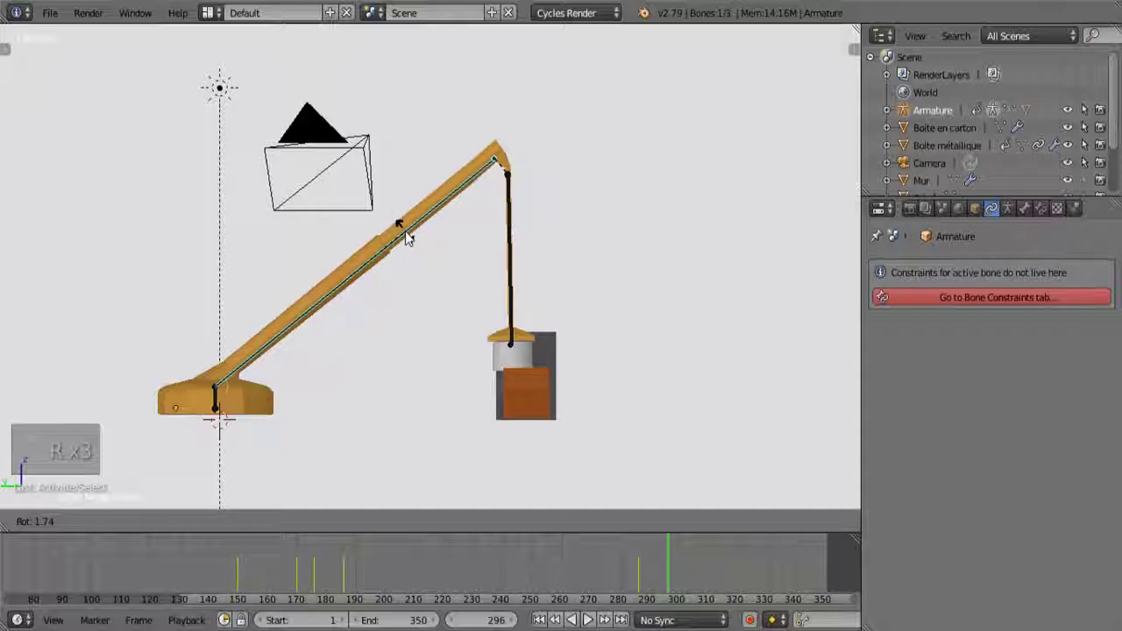
pyautogui.click(468, 241)
pyautogui.rightClick(513, 303)
pyautogui.press('r')
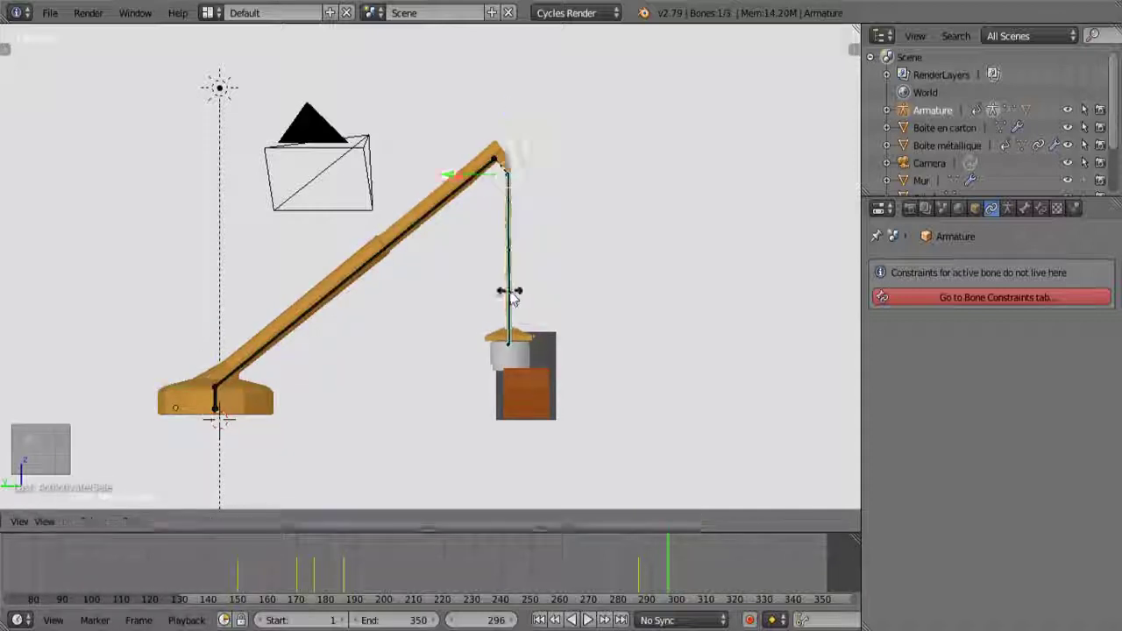
pyautogui.click(512, 291)
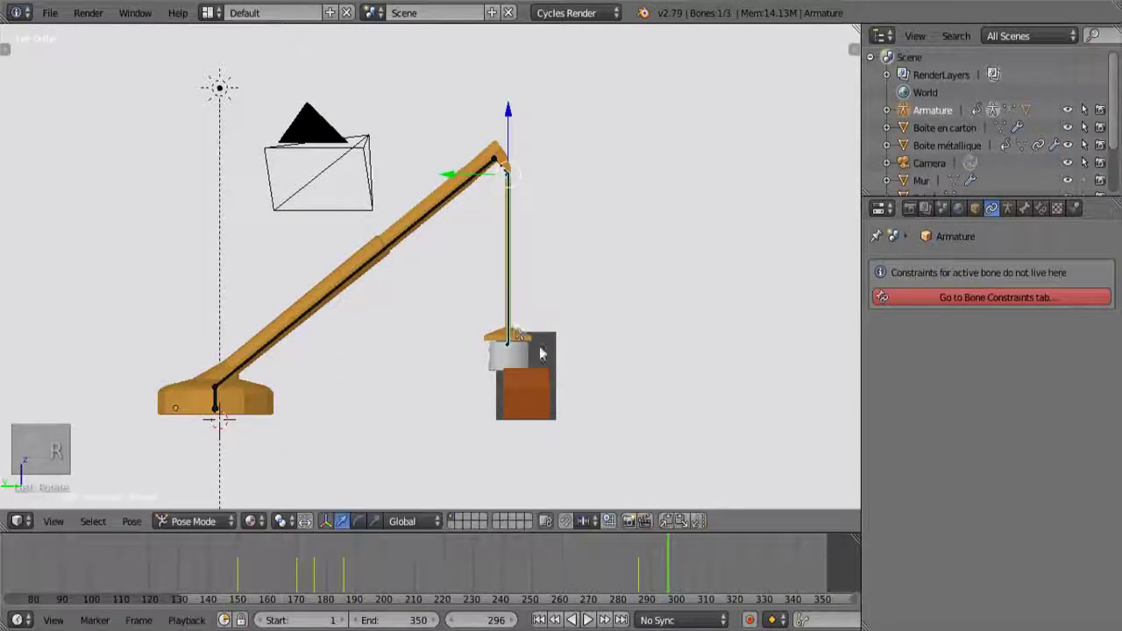
# Move the cardboard box and the conveyor belt together along Y toward the crane, under the hanging metal box.
pyautogui.rightClick(529, 401)
pyautogui.keyDown('shift'); pyautogui.rightClick(545, 390); pyautogui.keyUp('shift')
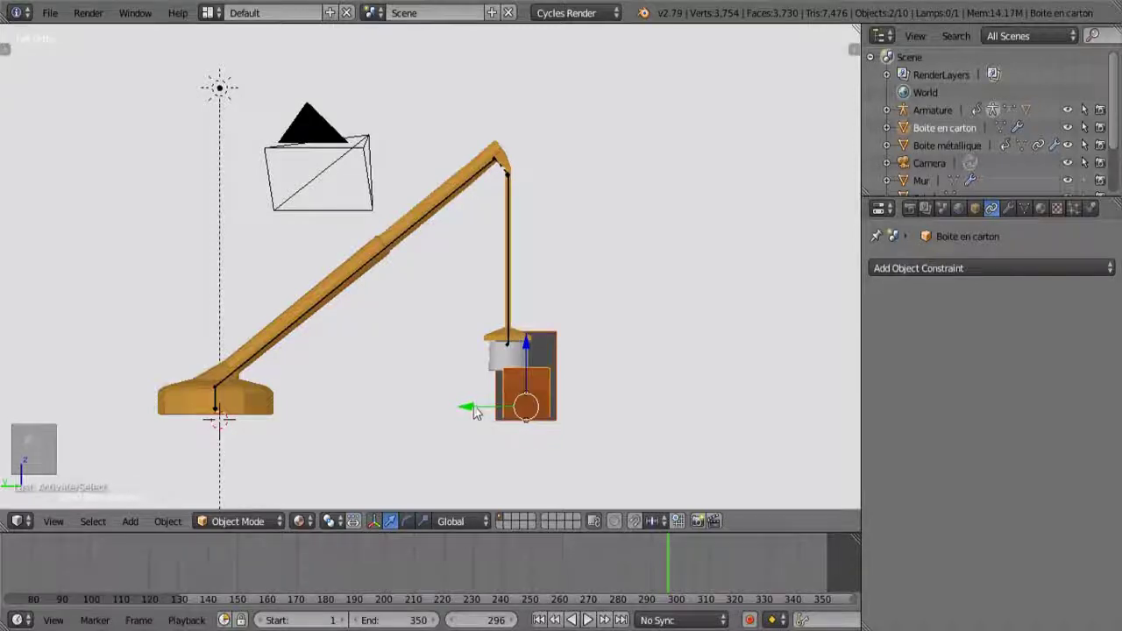
pyautogui.moveTo(473, 413); pyautogui.dragTo(453, 408)
# Check the metal box's alignment over the cardboard box from several angles and rotate the magnet bone slightly to correct it.
pyautogui.moveTo(663, 415); pyautogui.dragTo(489, 439, button='middle')
pyautogui.scroll(10, 489, 440)
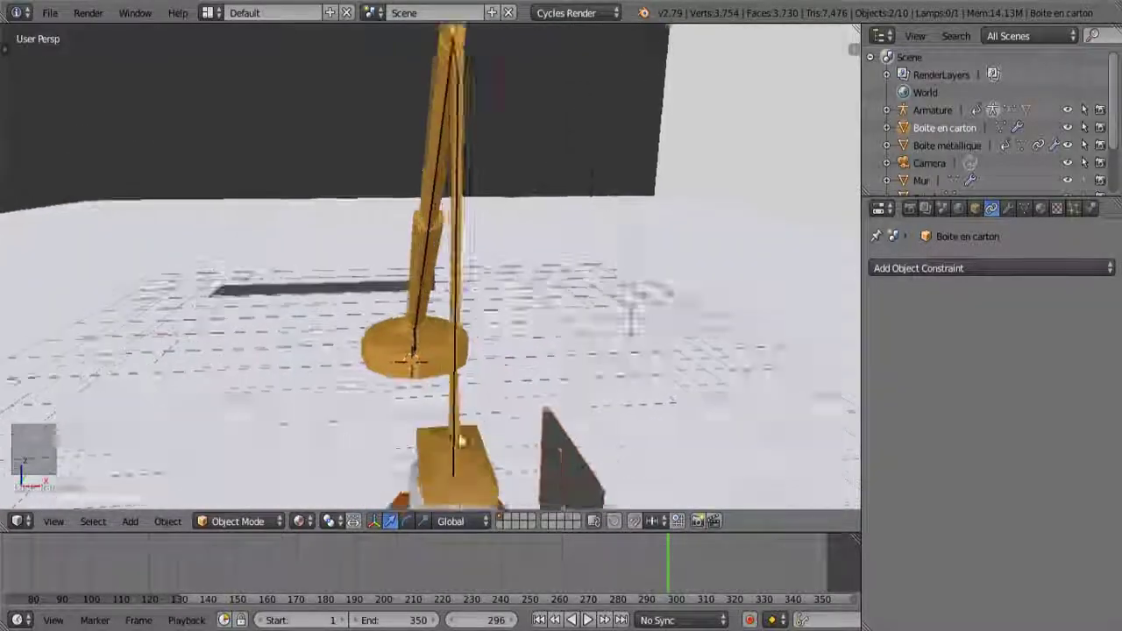
pyautogui.scroll(-5, 542, 359)
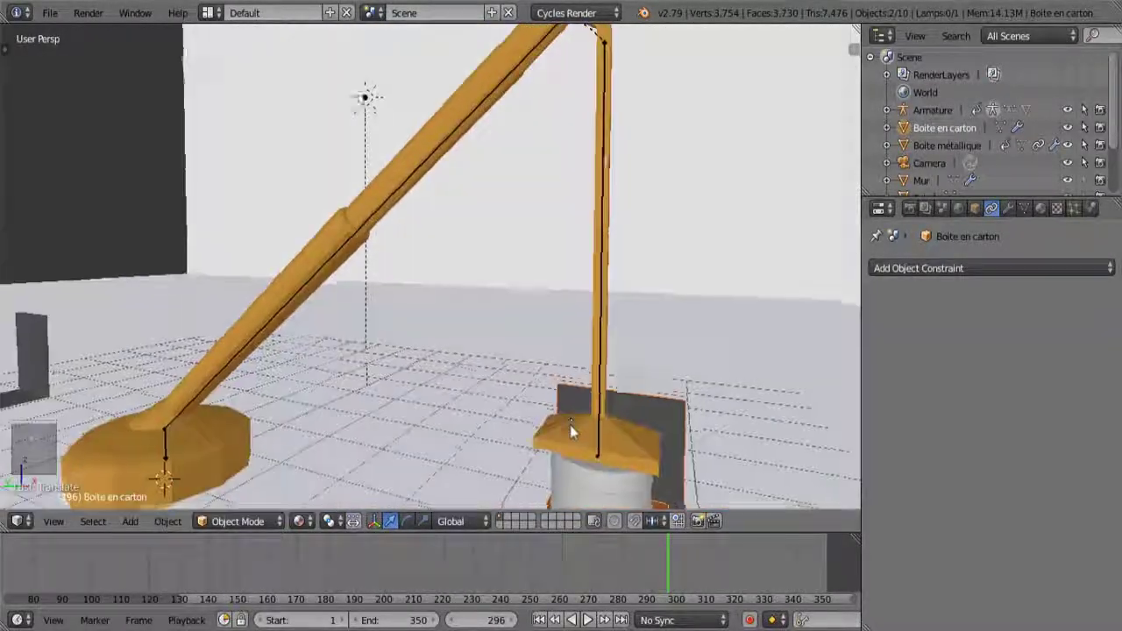
pyautogui.moveTo(571, 430); pyautogui.dragTo(606, 455, button='middle')
pyautogui.scroll(4, 501, 272)
pyautogui.moveTo(501, 272); pyautogui.dragTo(465, 331, button='middle')
pyautogui.rightClick(457, 176)
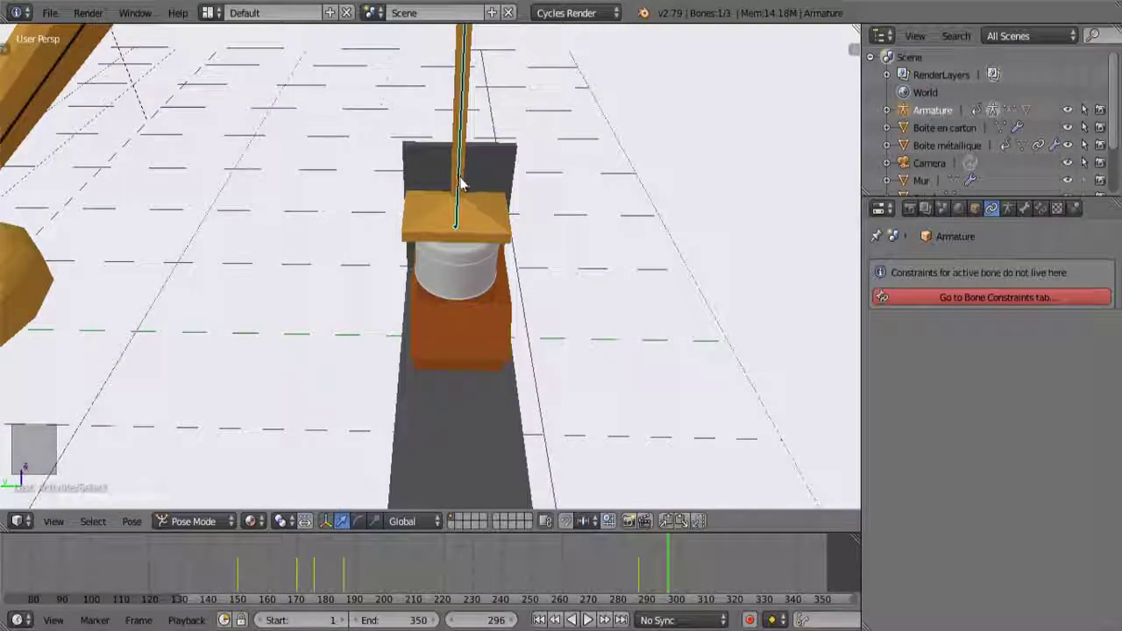
pyautogui.press('r')
pyautogui.click(463, 206)
pyautogui.moveTo(463, 206); pyautogui.dragTo(381, 152, button='middle')
# Select all armature bones and insert a LocRotScale keyframe at frame 296.
pyautogui.press('a')
pyautogui.press('a')
pyautogui.press('a')
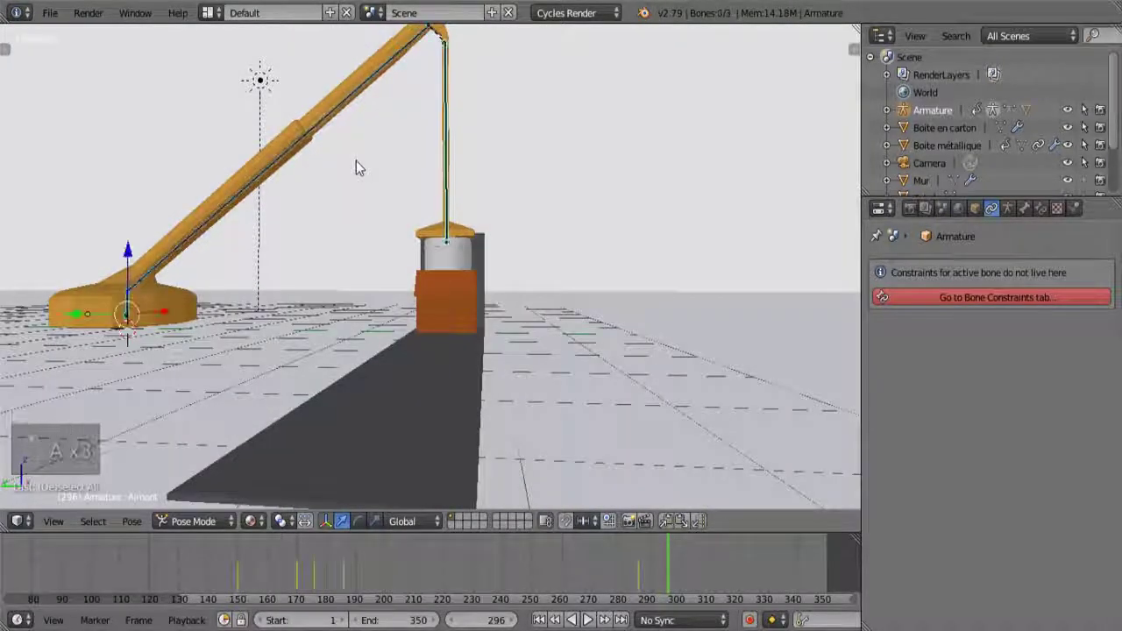
pyautogui.press('i')
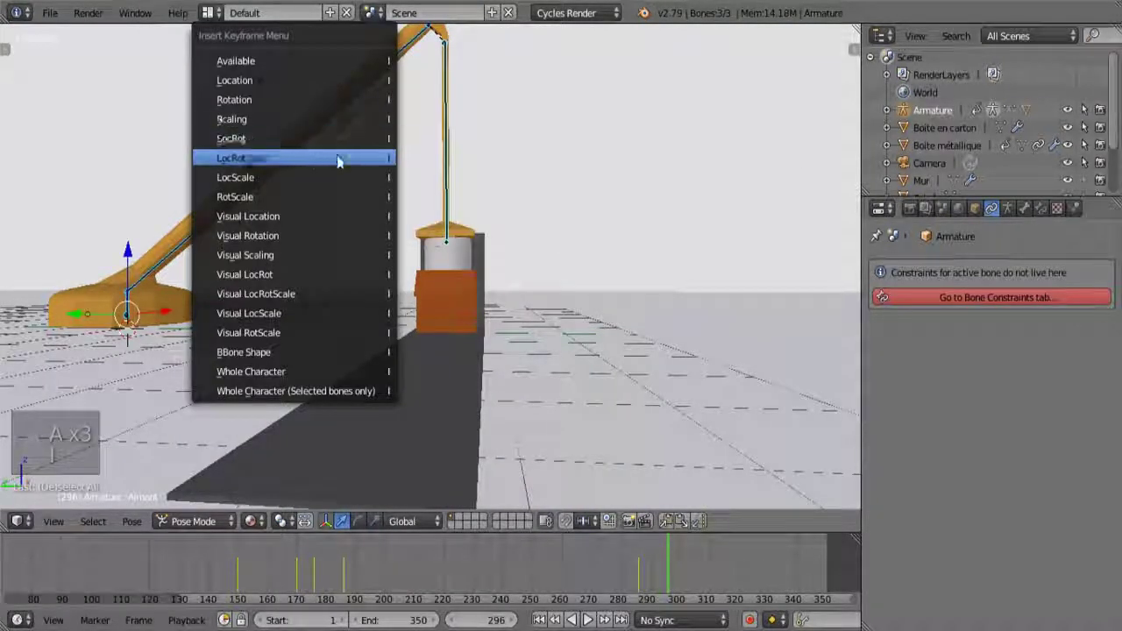
pyautogui.click(340, 155)
# Scrub back through the timeline, switch to the camera view and play the animation from the first frame.
pyautogui.scroll(-3, 585, 568)
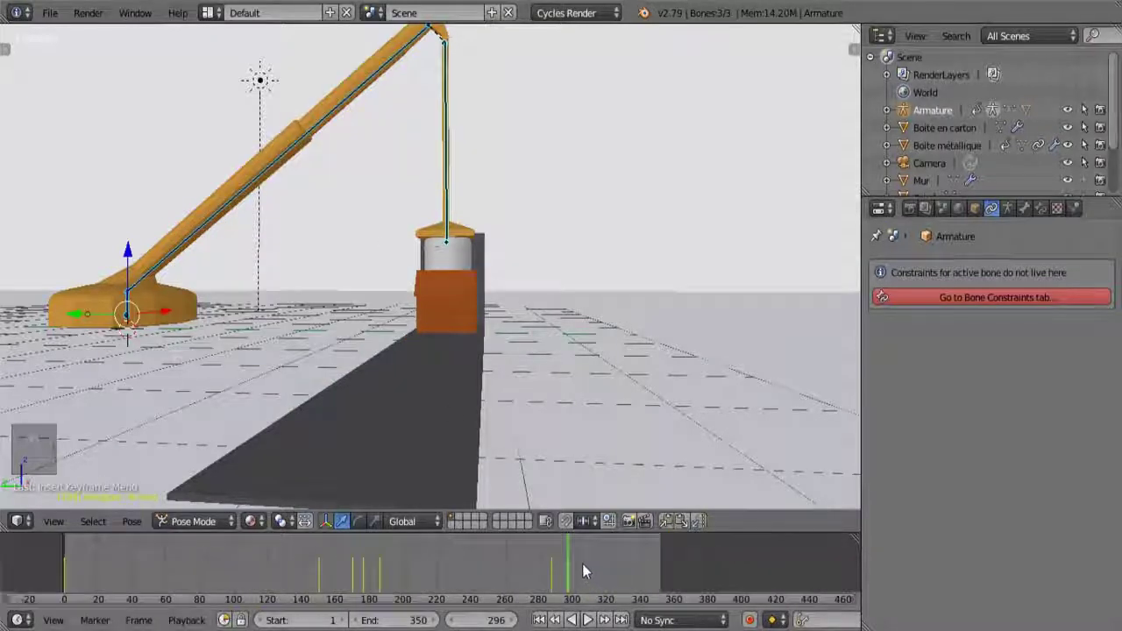
pyautogui.moveTo(565, 570); pyautogui.dragTo(397, 565)
pyautogui.press('KP_0')
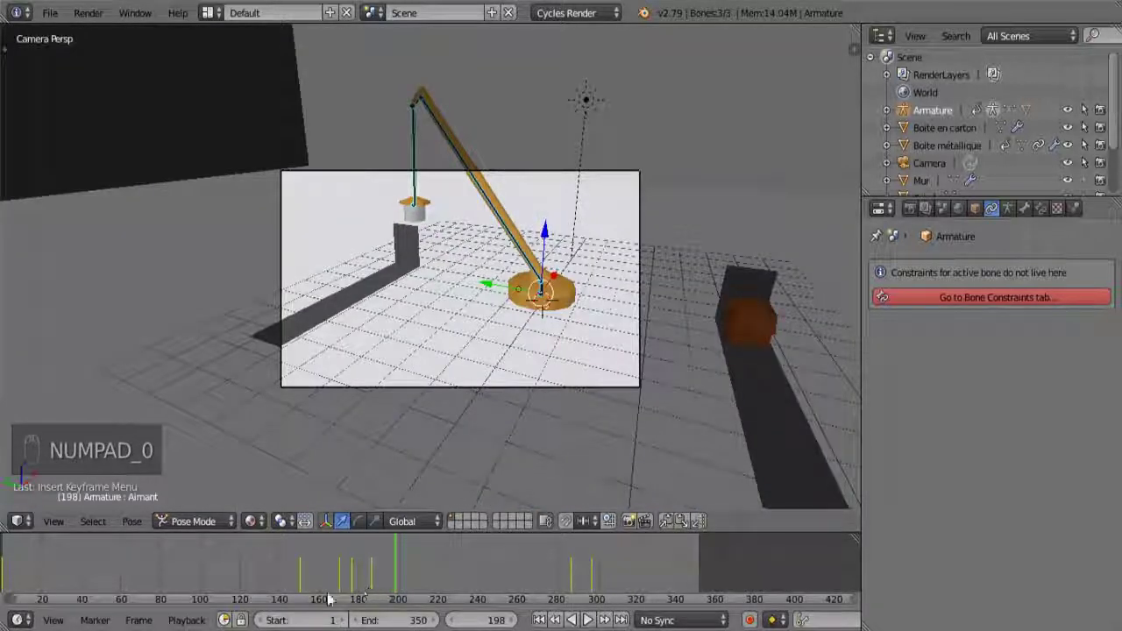
pyautogui.click(540, 620)
pyautogui.click(578, 620)
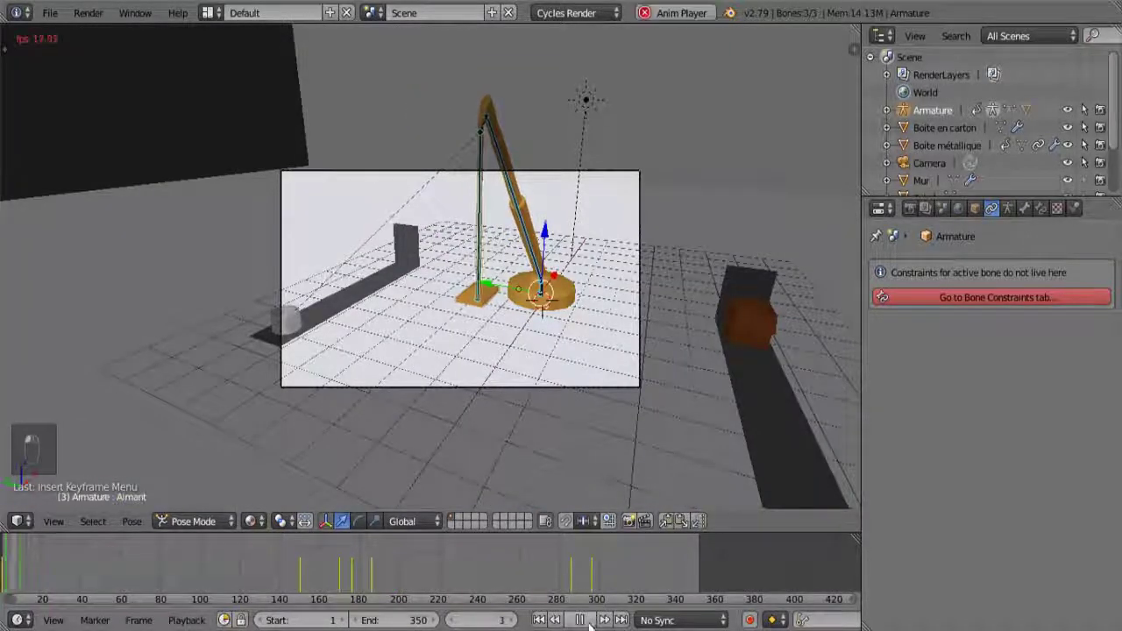
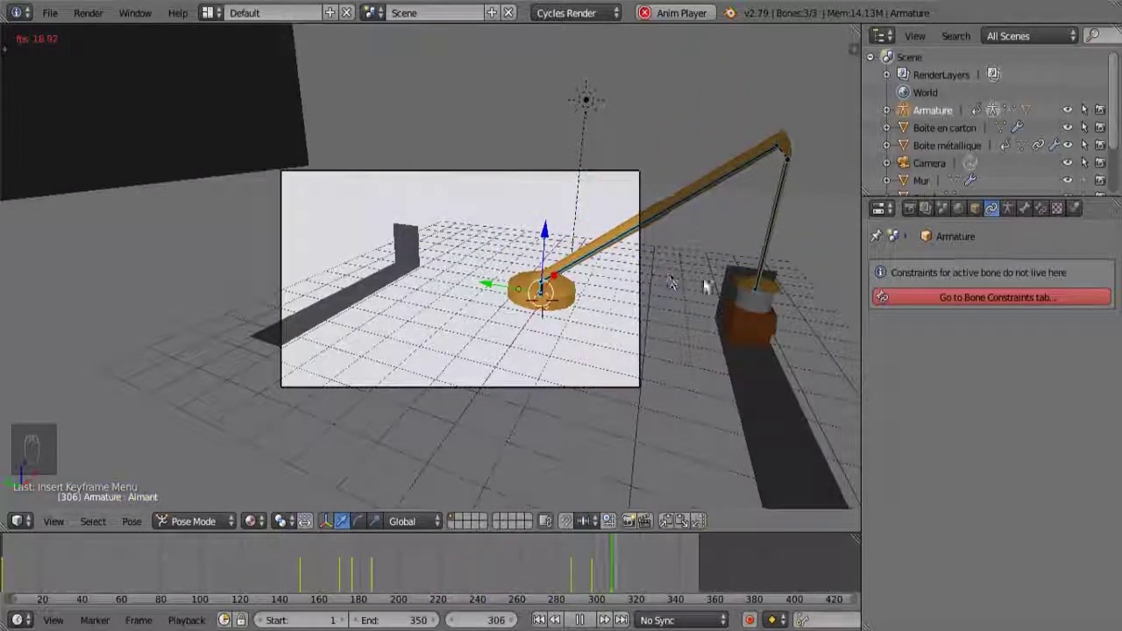
# Stop the playback and check the metal box's position over the cardboard box up close.
pyautogui.click(582, 620)
pyautogui.keyDown('shift'); pyautogui.moveTo(743, 359); pyautogui.dragTo(505, 307, button='middle'); pyautogui.keyUp('shift')
pyautogui.scroll(2, 533, 272)
pyautogui.scroll(-4, 535, 276)
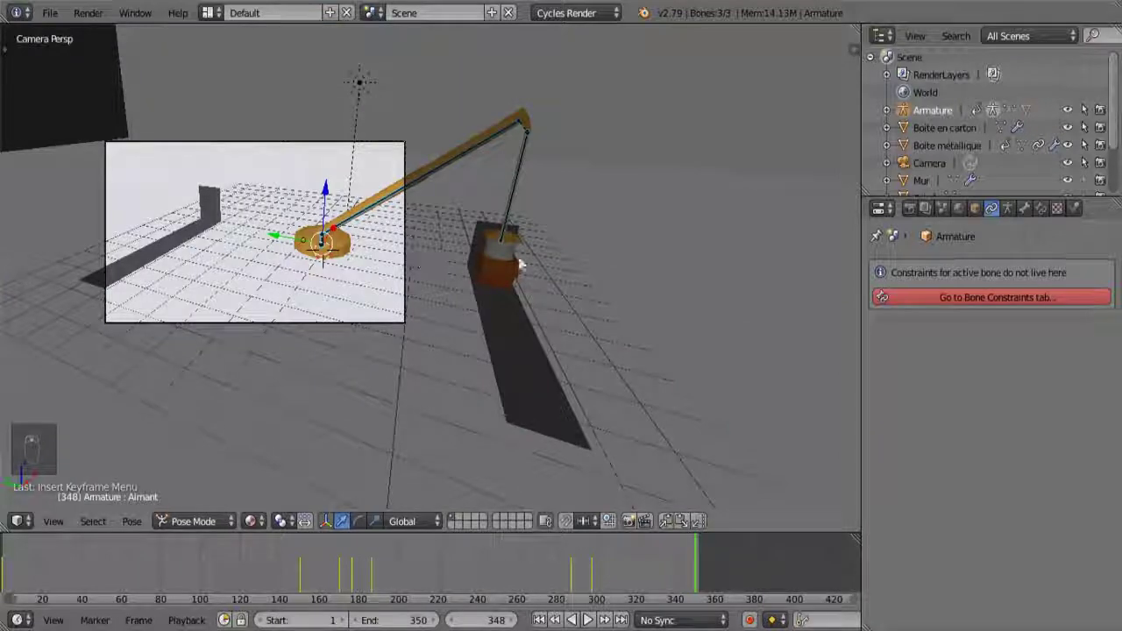
pyautogui.moveTo(433, 253); pyautogui.dragTo(345, 285, button='middle')
pyautogui.scroll(5, 480, 252)
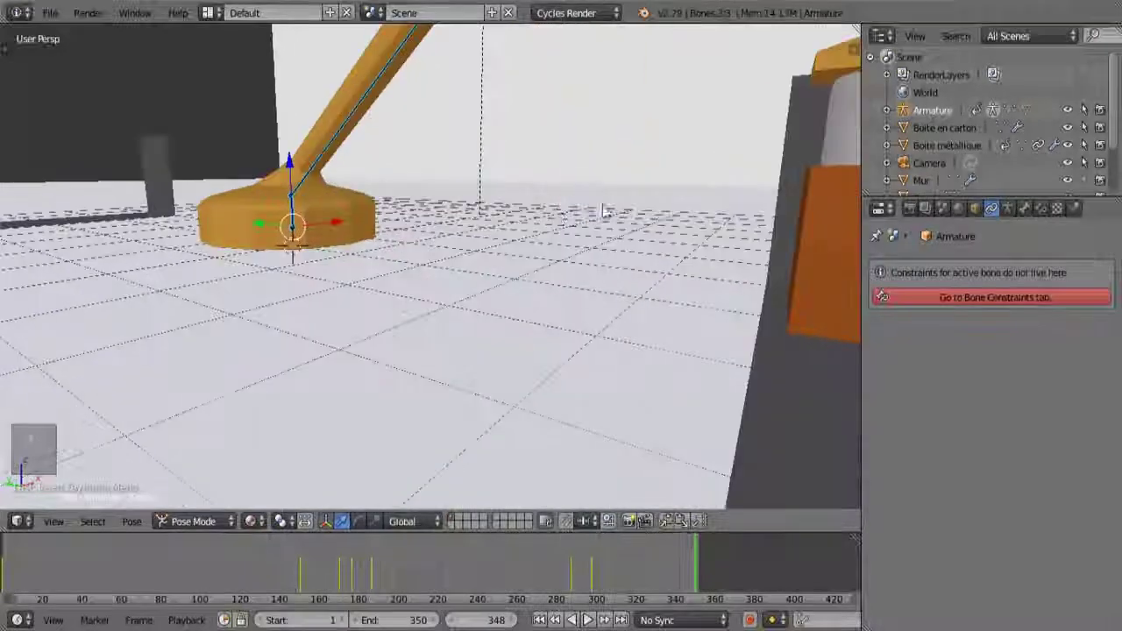
pyautogui.keyDown('shift'); pyautogui.moveTo(602, 211); pyautogui.dragTo(398, 258, button='middle'); pyautogui.keyUp('shift')
# Select the metal box and insert location keyframes for it at frame 296.
pyautogui.rightClick(594, 191)
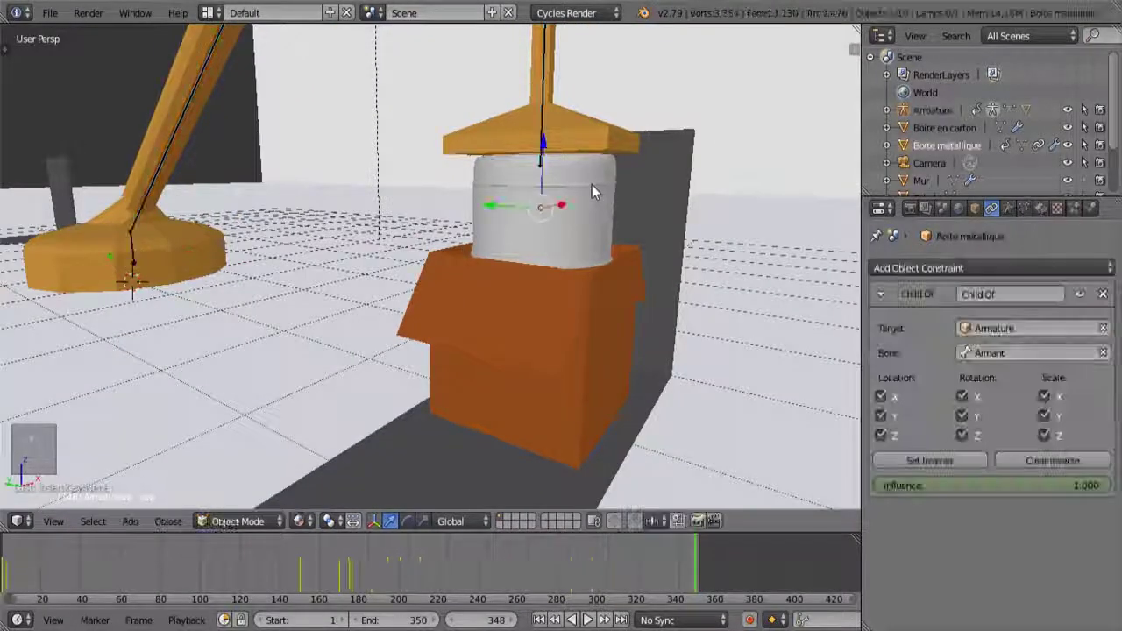
pyautogui.click(354, 571)
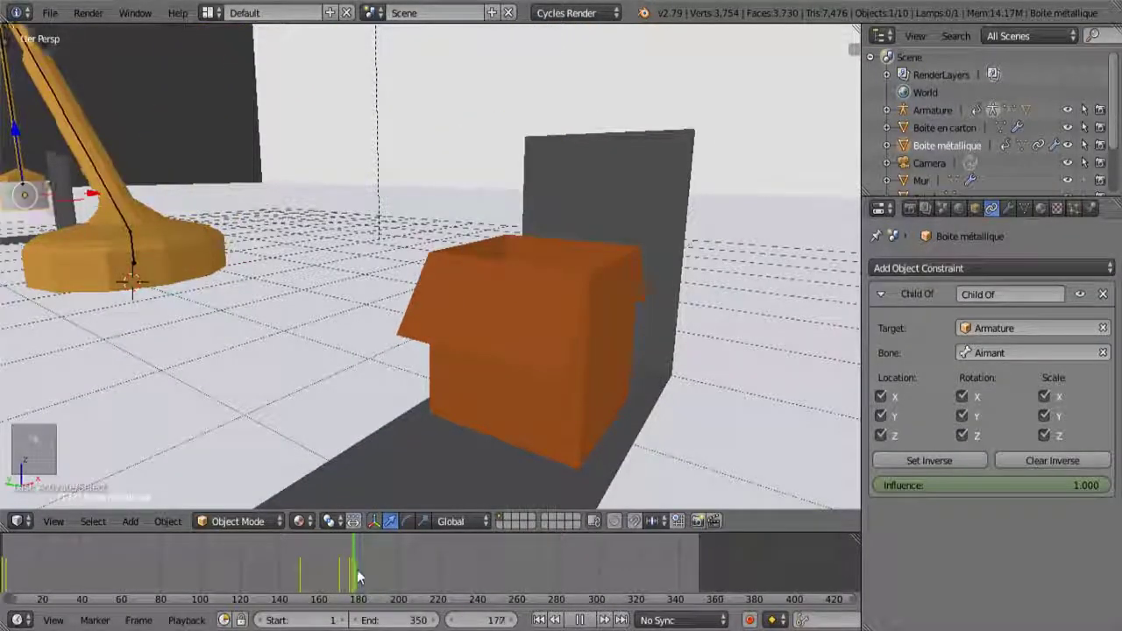
pyautogui.hotkey('alt', 'a')
pyautogui.moveTo(371, 569); pyautogui.dragTo(591, 580)
pyautogui.scroll(-1, 389, 258)
pyautogui.scroll(-3, 389, 259)
pyautogui.rightClick(462, 77)
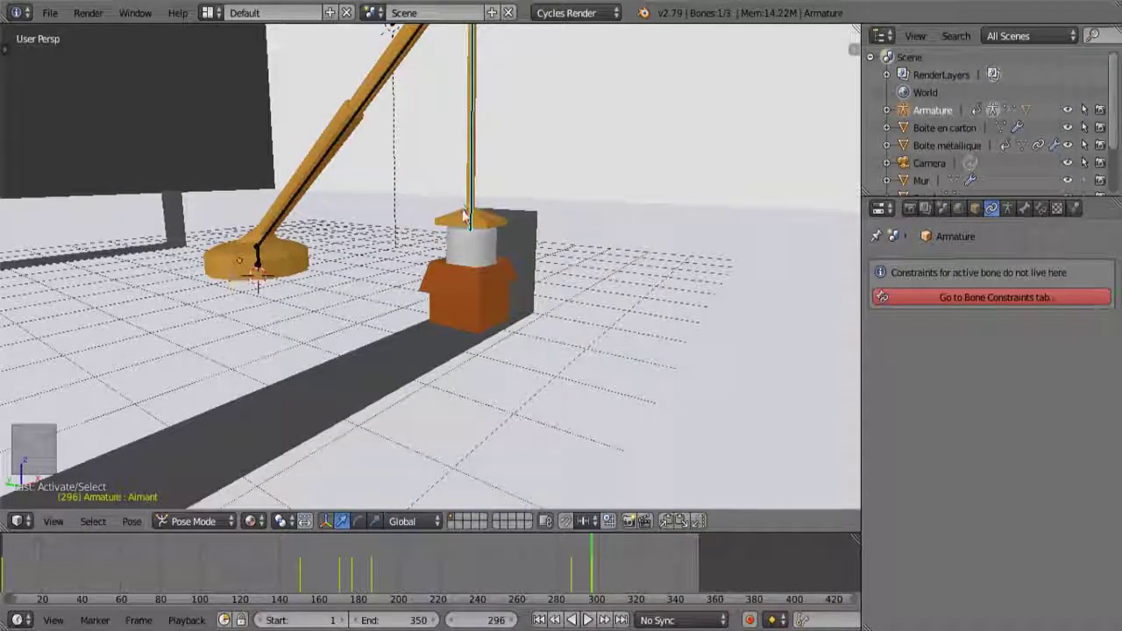
pyautogui.rightClick(473, 249)
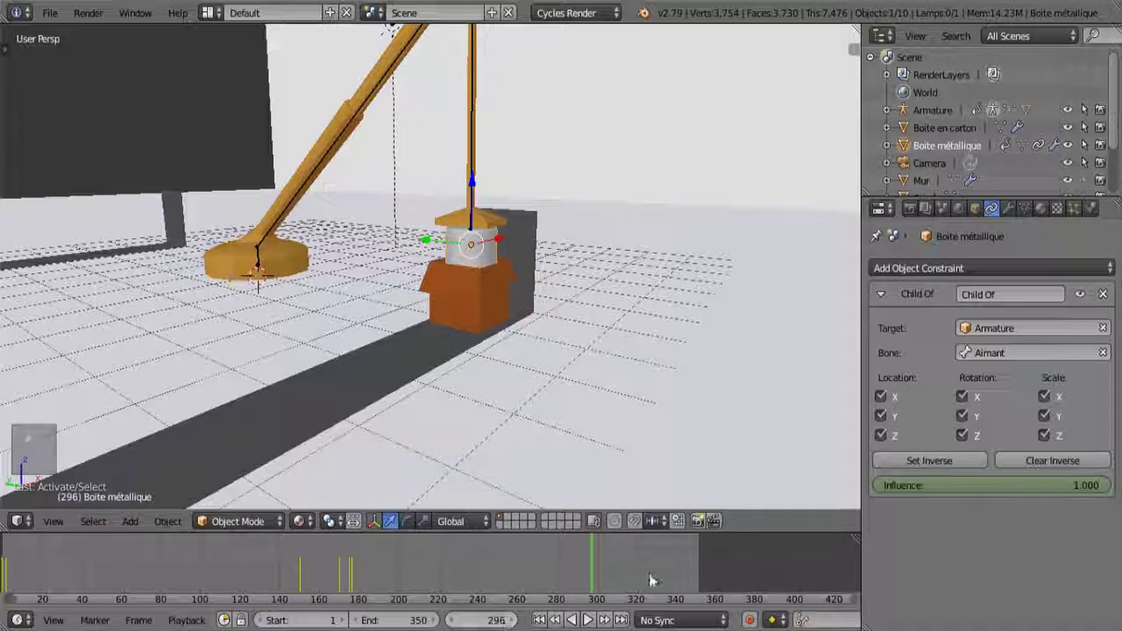
pyautogui.click(973, 209)
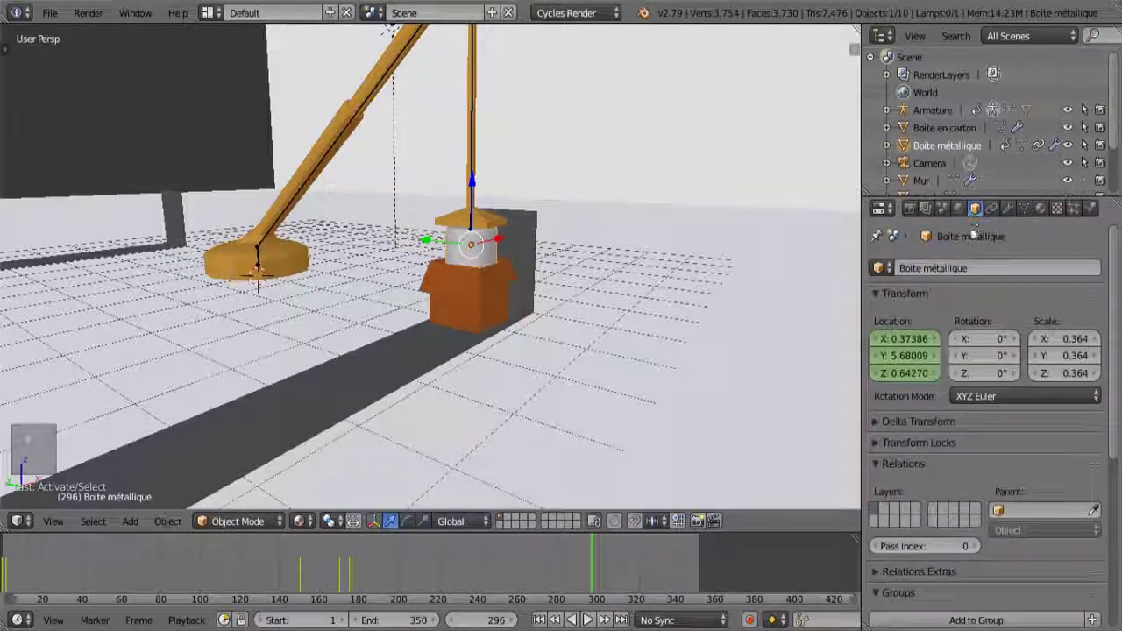
pyautogui.rightClick(894, 352)
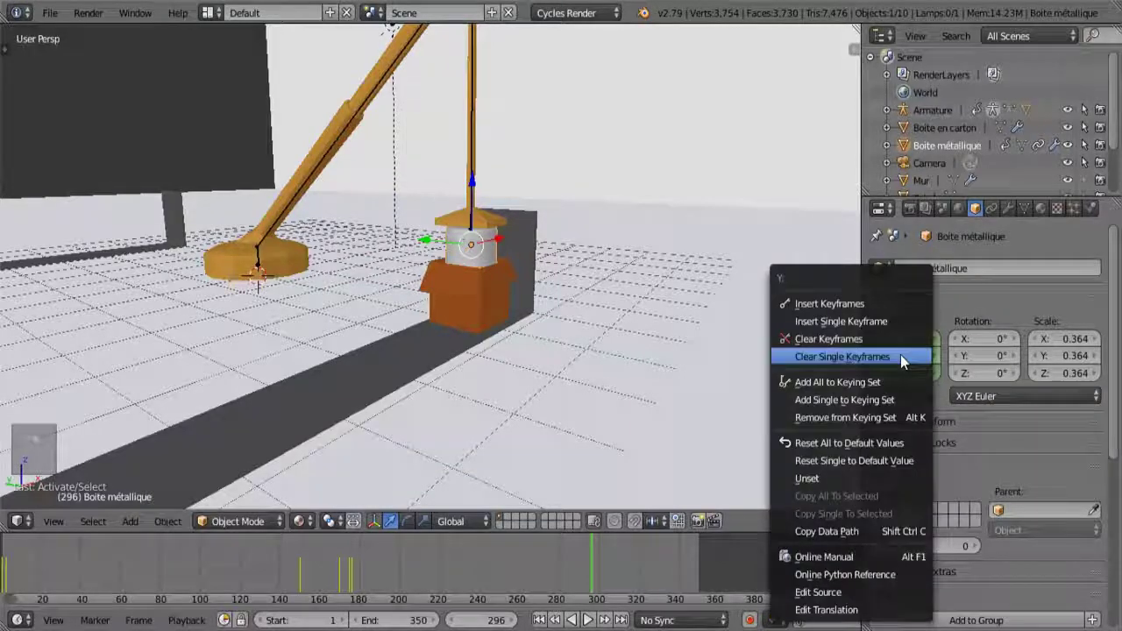
pyautogui.click(870, 304)
# At frame 301, lower the metal box into the cardboard box to about Z -0.14 and insert location keyframes.
pyautogui.scroll(5, 699, 290)
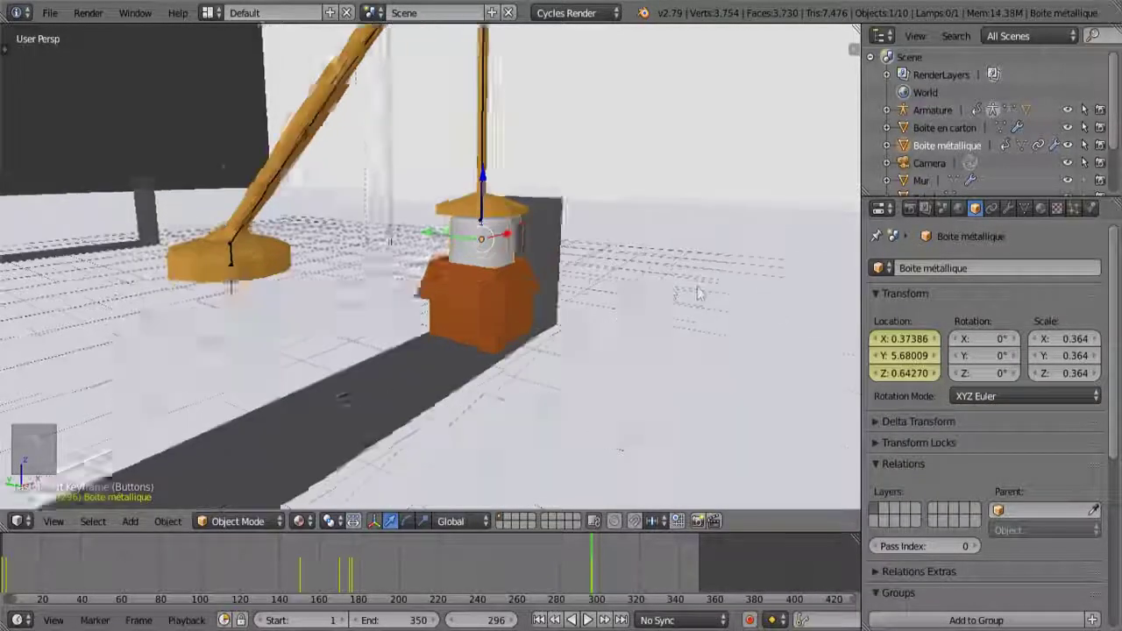
pyautogui.moveTo(630, 245)
pyautogui.mouseDown(button='middle')
pyautogui.moveTo(598, 258)
pyautogui.moveTo(635, 249)
pyautogui.mouseUp(button='middle')
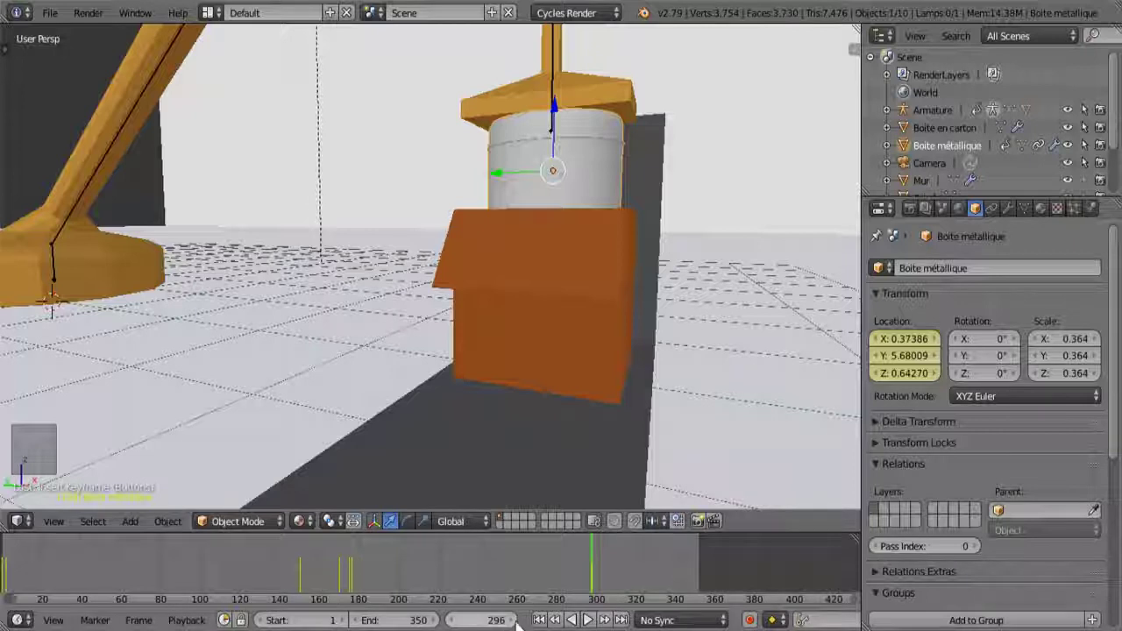
pyautogui.press('Right')
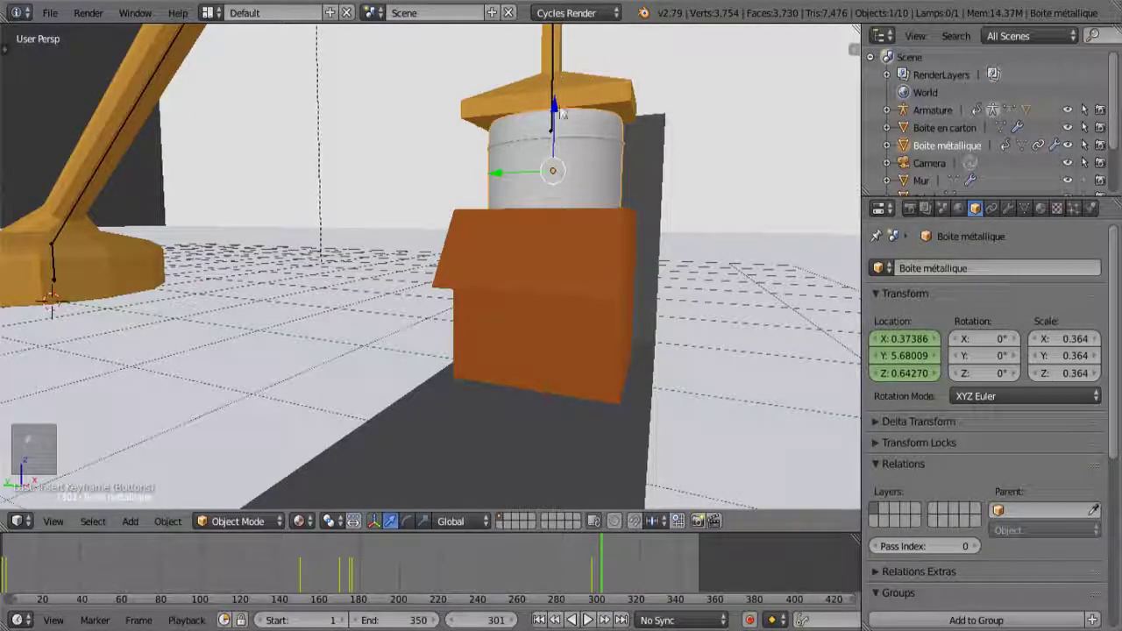
pyautogui.press('z')
pyautogui.moveTo(549, 121); pyautogui.dragTo(557, 237)
pyautogui.press('KP_3')
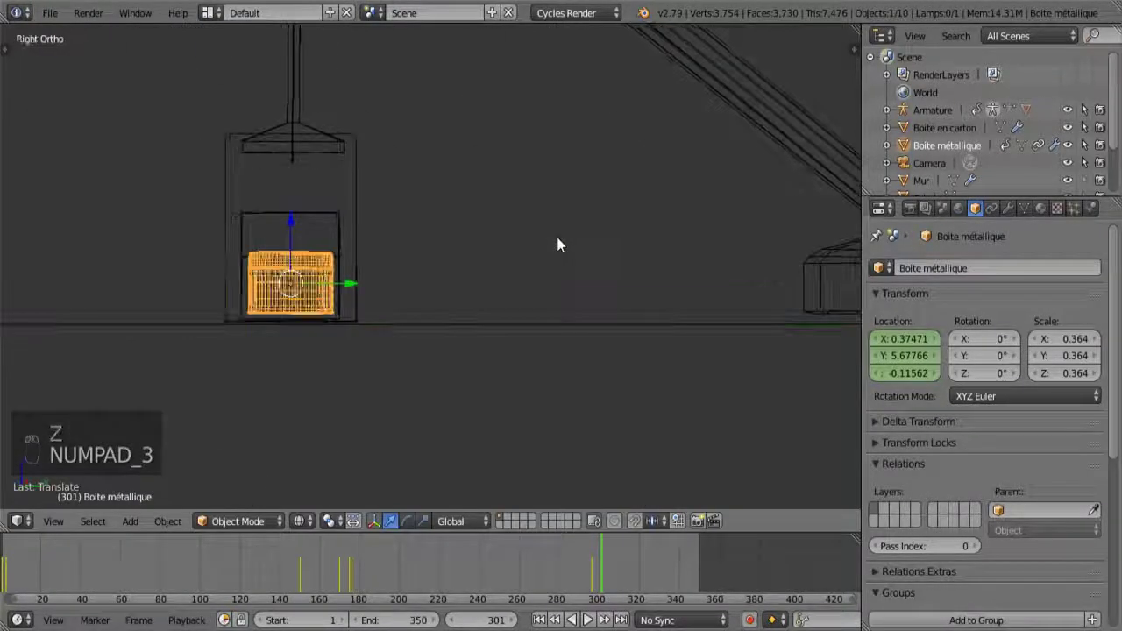
pyautogui.scroll(2, 188, 252)
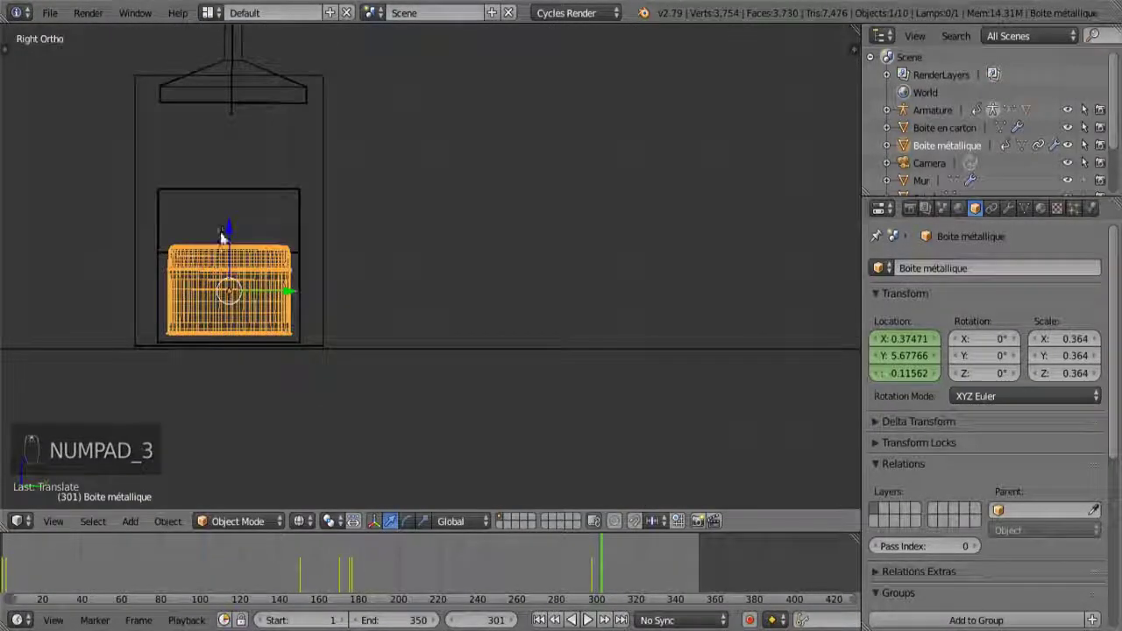
pyautogui.moveTo(226, 230); pyautogui.dragTo(232, 242)
pyautogui.rightClick(903, 356)
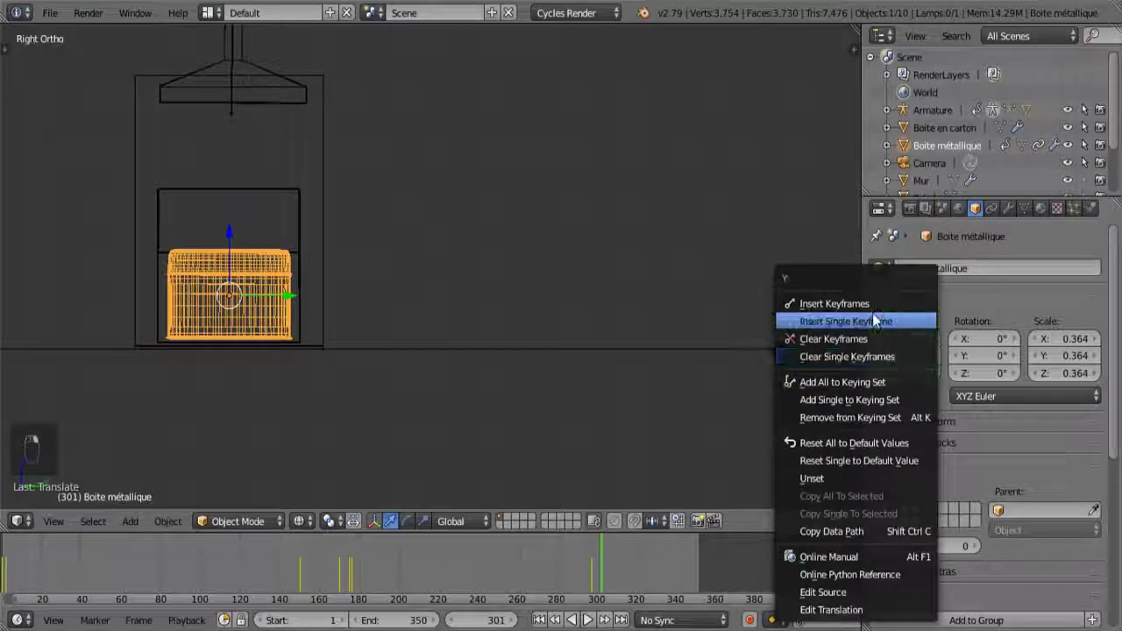
pyautogui.click(833, 303)
# Switch the viewport from wireframe back to coloured shading and view the whole crane with the filled cardboard box.
pyautogui.moveTo(666, 281); pyautogui.dragTo(461, 255, button='middle')
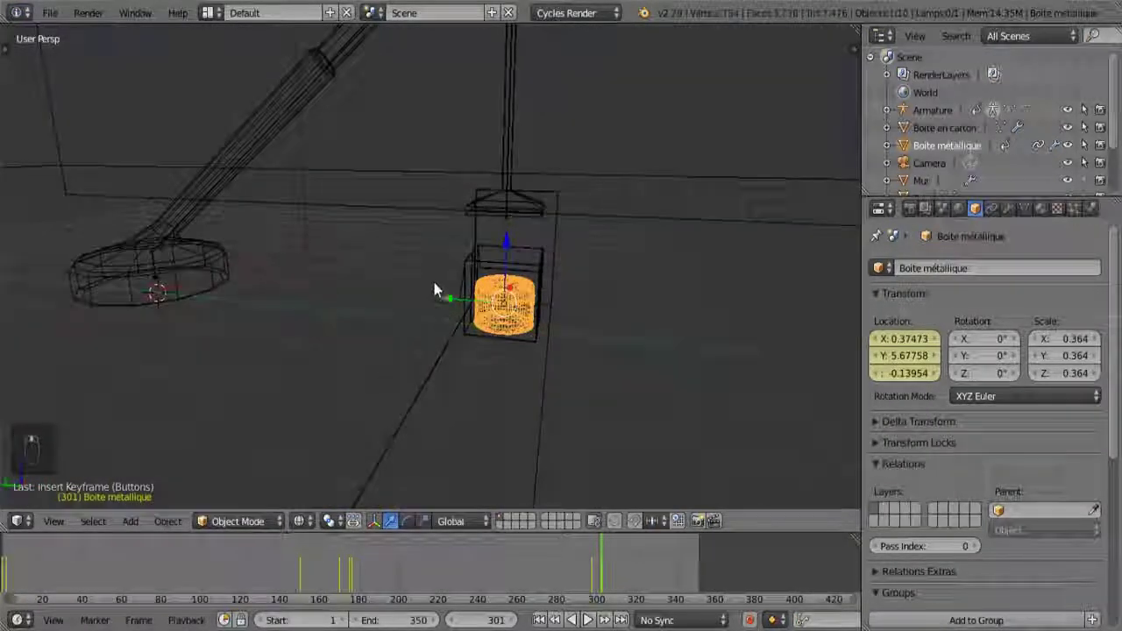
pyautogui.press('z')
pyautogui.moveTo(570, 285); pyautogui.dragTo(524, 272, button='middle')
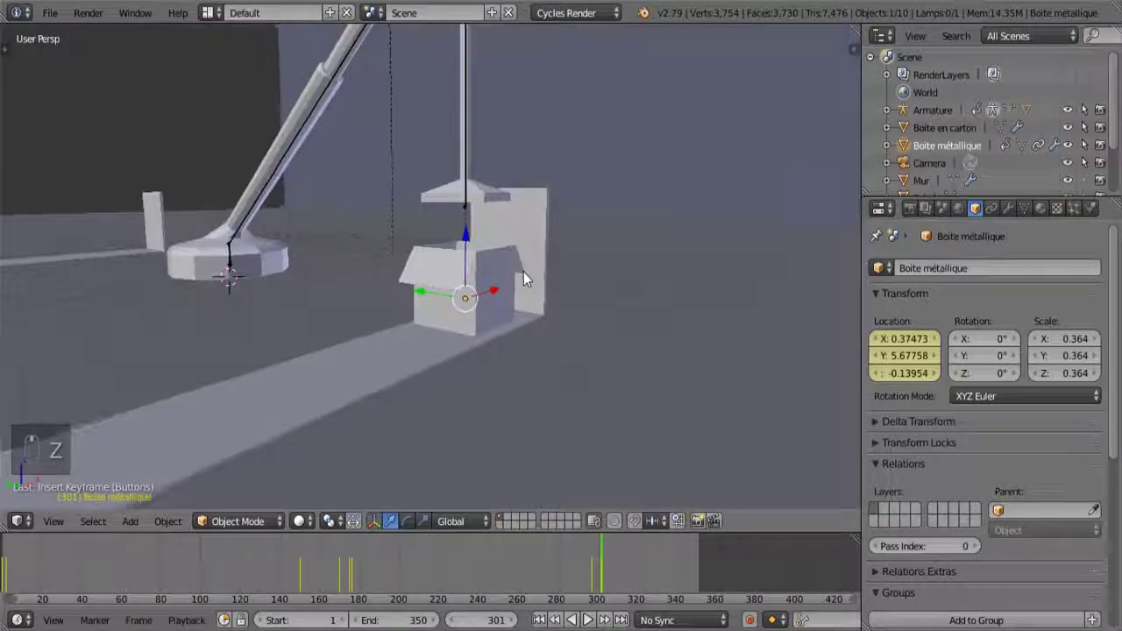
pyautogui.click(320, 521)
pyautogui.click(328, 423)
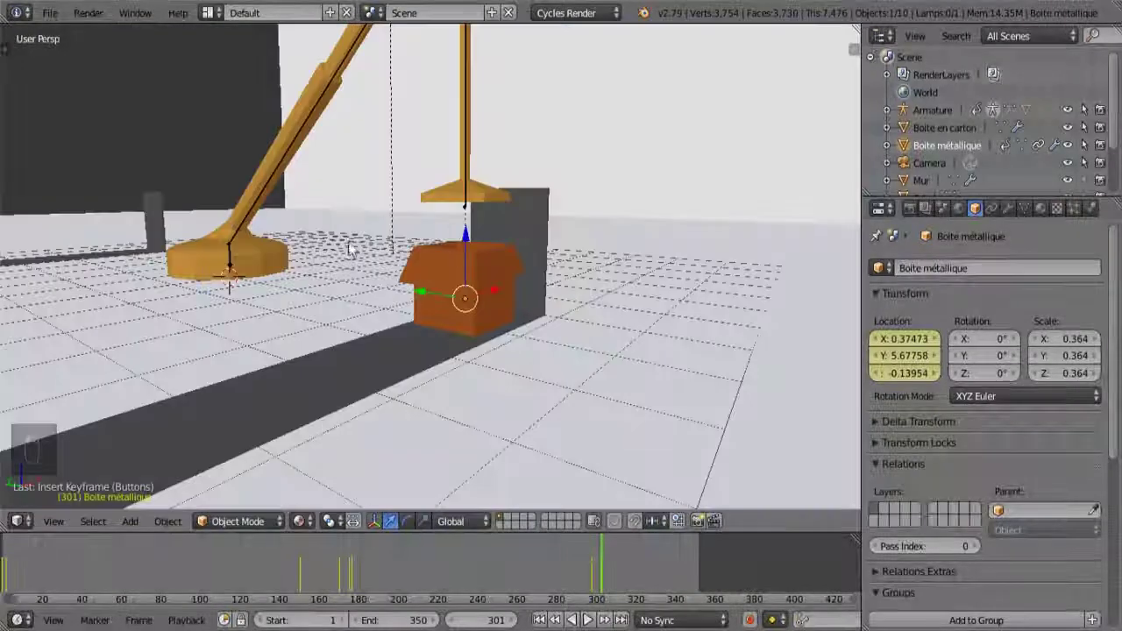
pyautogui.moveTo(351, 248); pyautogui.dragTo(424, 273, button='middle')
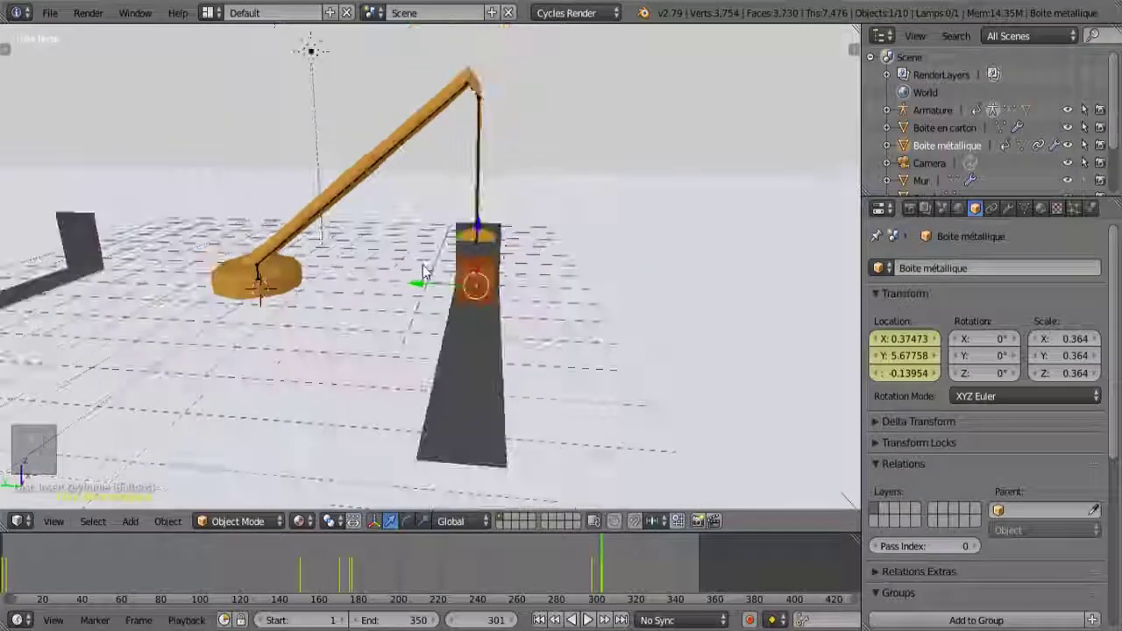
pyautogui.moveTo(527, 268); pyautogui.dragTo(596, 255, button='middle')
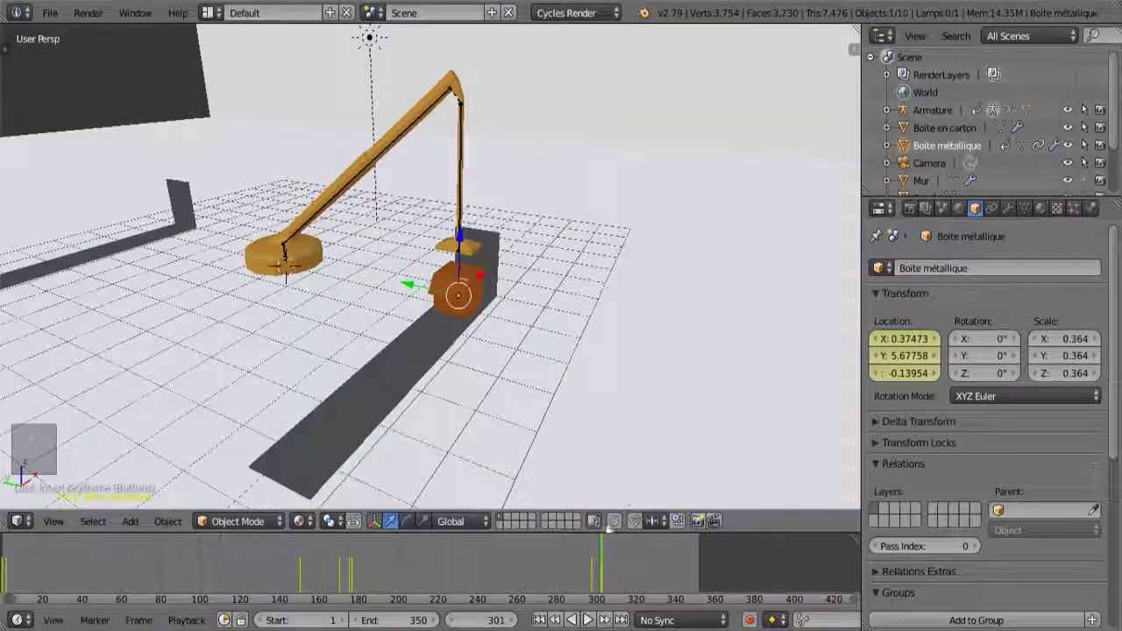
# Play the animation from frame 269 to check the metal box's drop, then stop it and return to frame 301.
pyautogui.moveTo(552, 571)
pyautogui.mouseDown()
pyautogui.moveTo(519, 571)
pyautogui.moveTo(538, 568)
pyautogui.mouseUp()
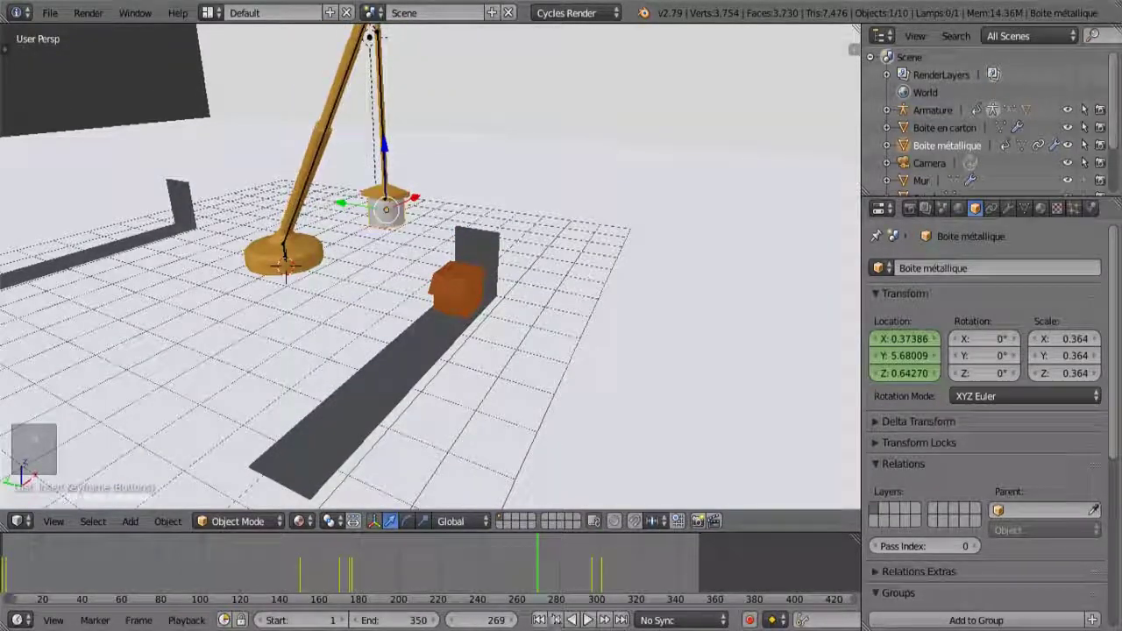
pyautogui.click(588, 619)
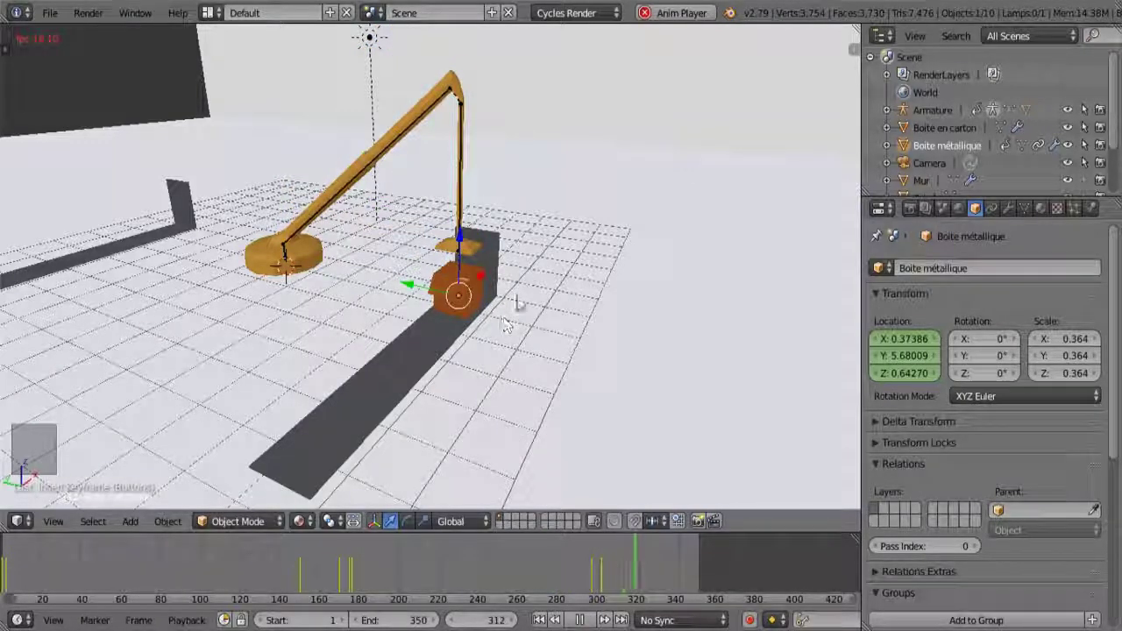
pyautogui.moveTo(504, 326); pyautogui.dragTo(549, 311, button='middle')
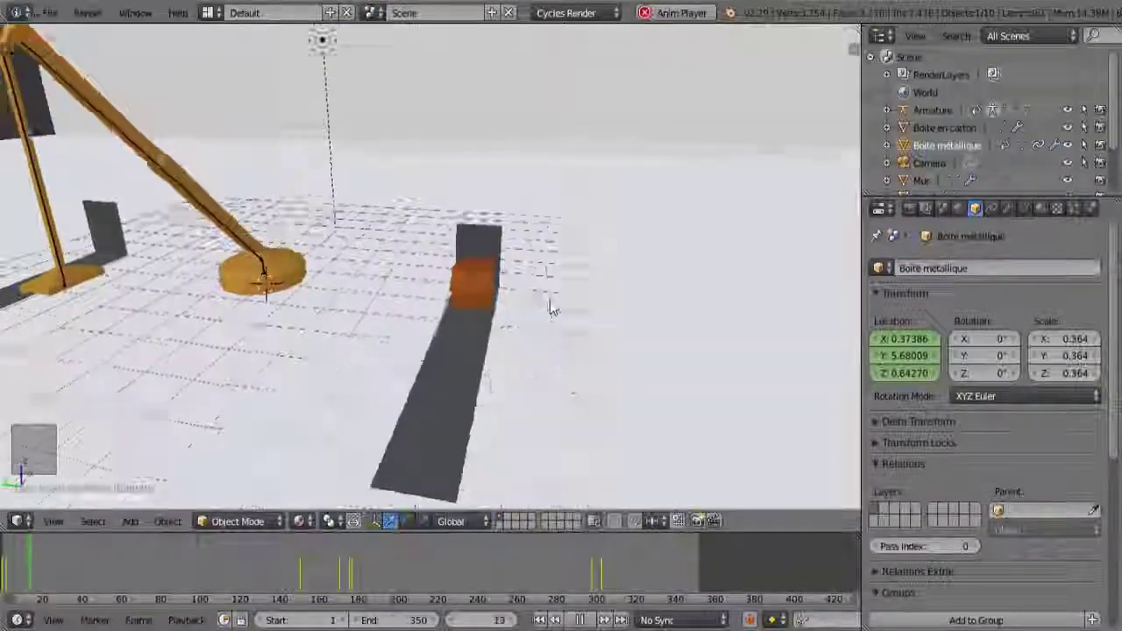
pyautogui.click(581, 620)
pyautogui.click(600, 574)
pyautogui.click(602, 574)
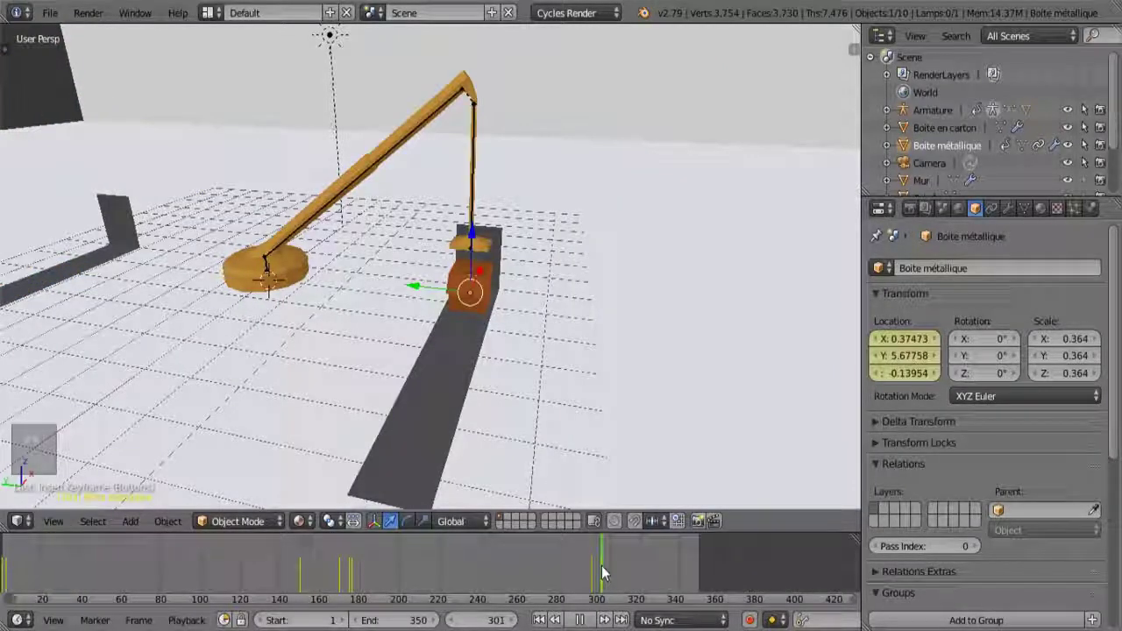
pyautogui.hotkey('alt', 'a')
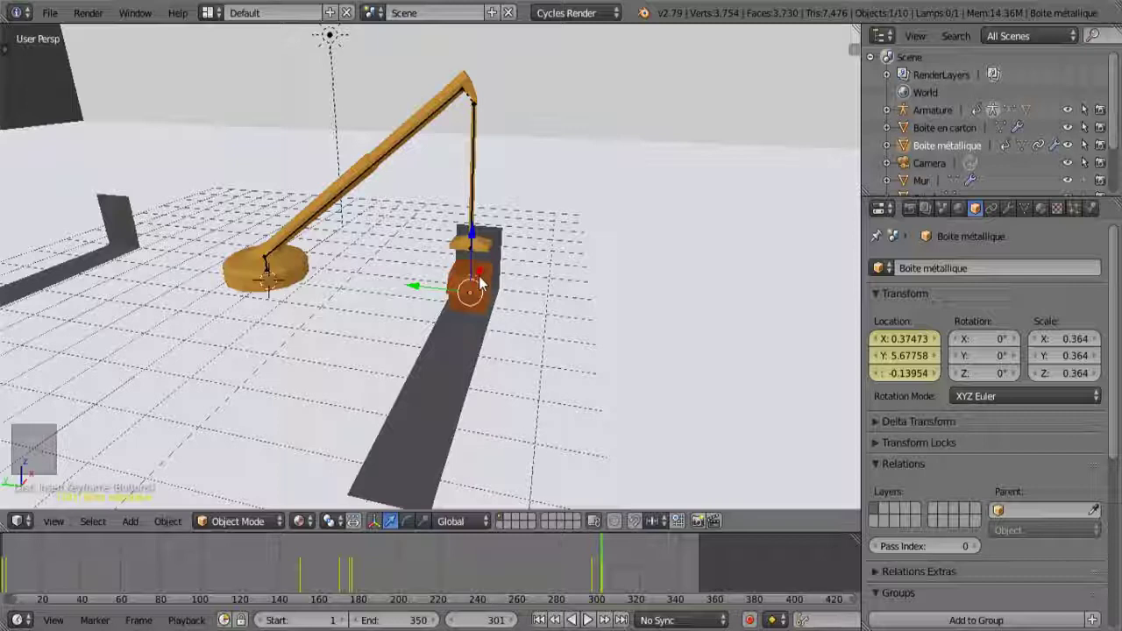
# Select the cardboard box and insert location keyframes for it at frame 301.
pyautogui.press('KP_0')
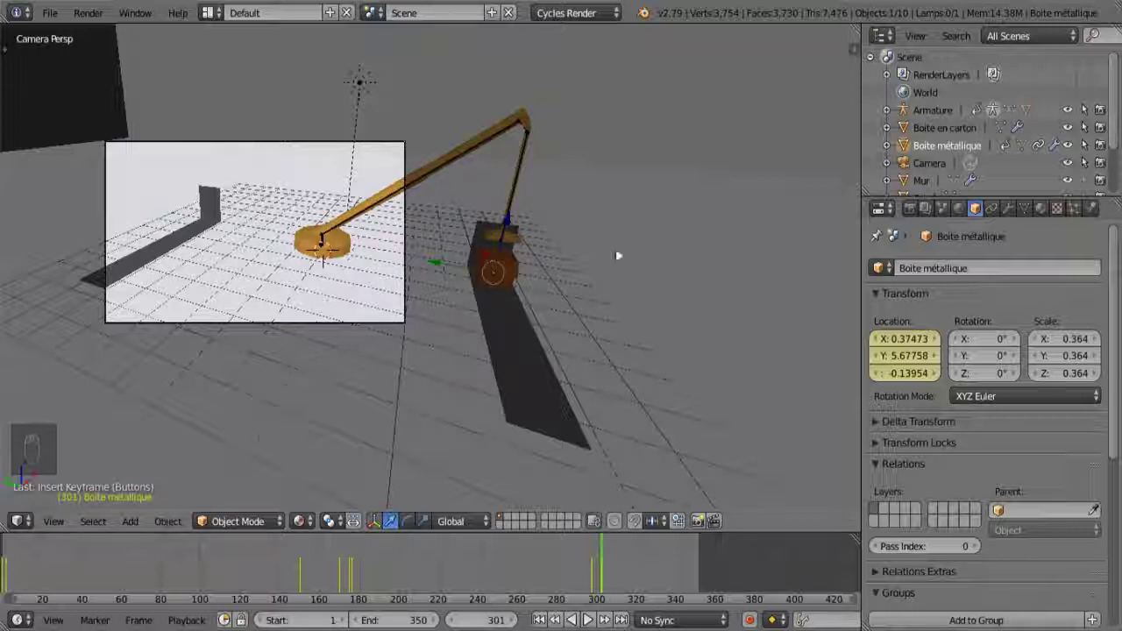
pyautogui.keyDown('shift'); pyautogui.moveTo(712, 233); pyautogui.dragTo(623, 195, button='middle'); pyautogui.keyUp('shift')
pyautogui.scroll(2, 624, 195)
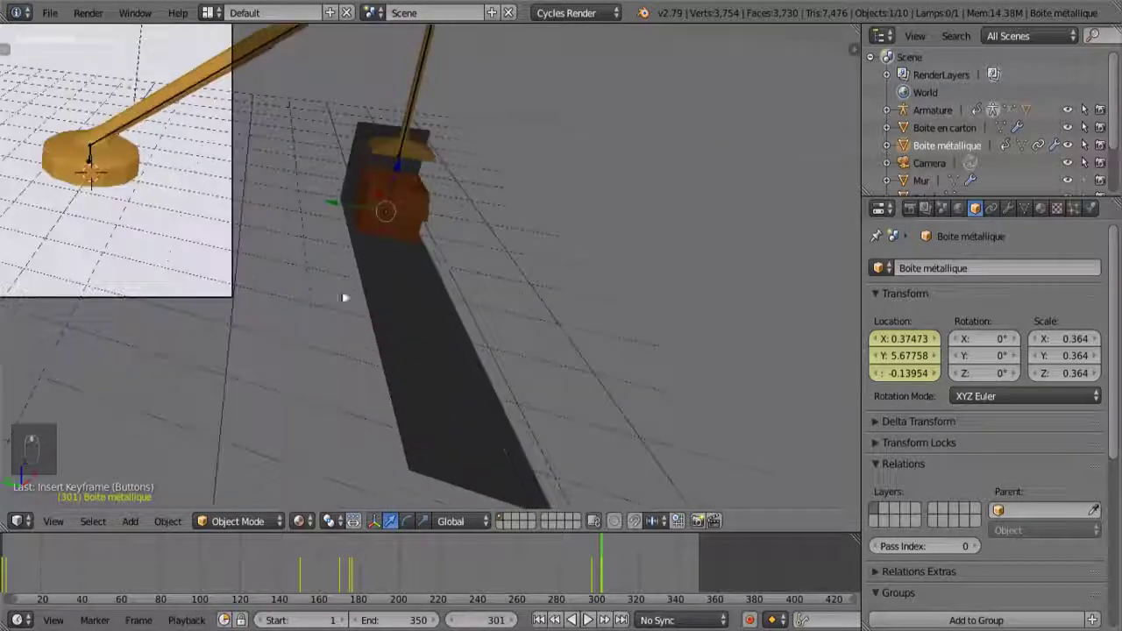
pyautogui.rightClick(406, 207)
pyautogui.press('KP_Decimal')
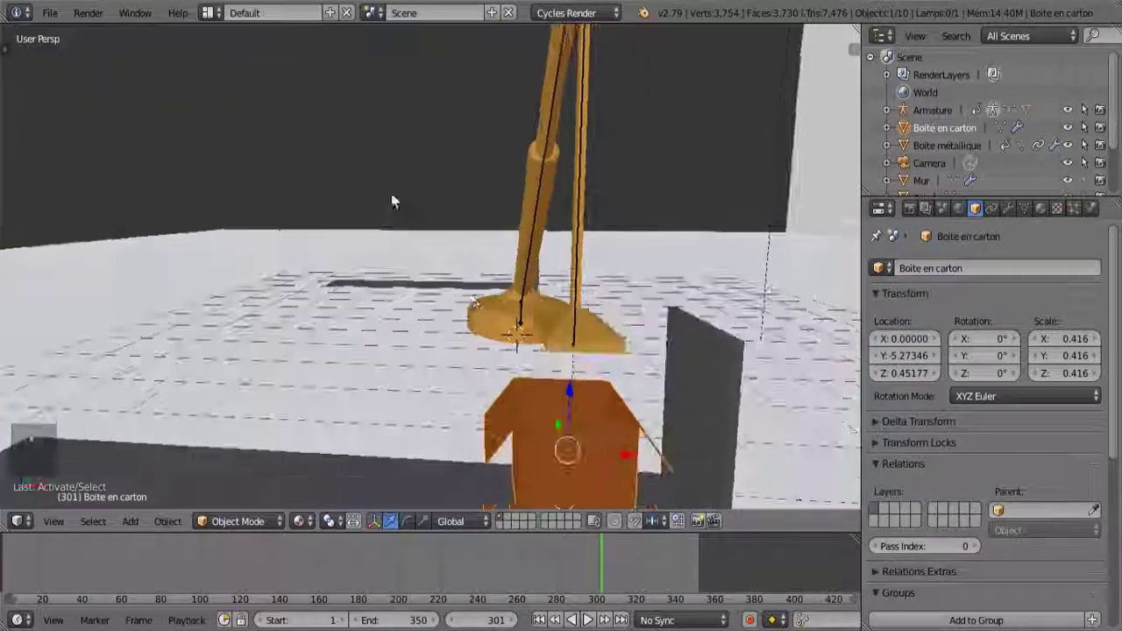
pyautogui.moveTo(394, 198); pyautogui.dragTo(561, 240, button='middle')
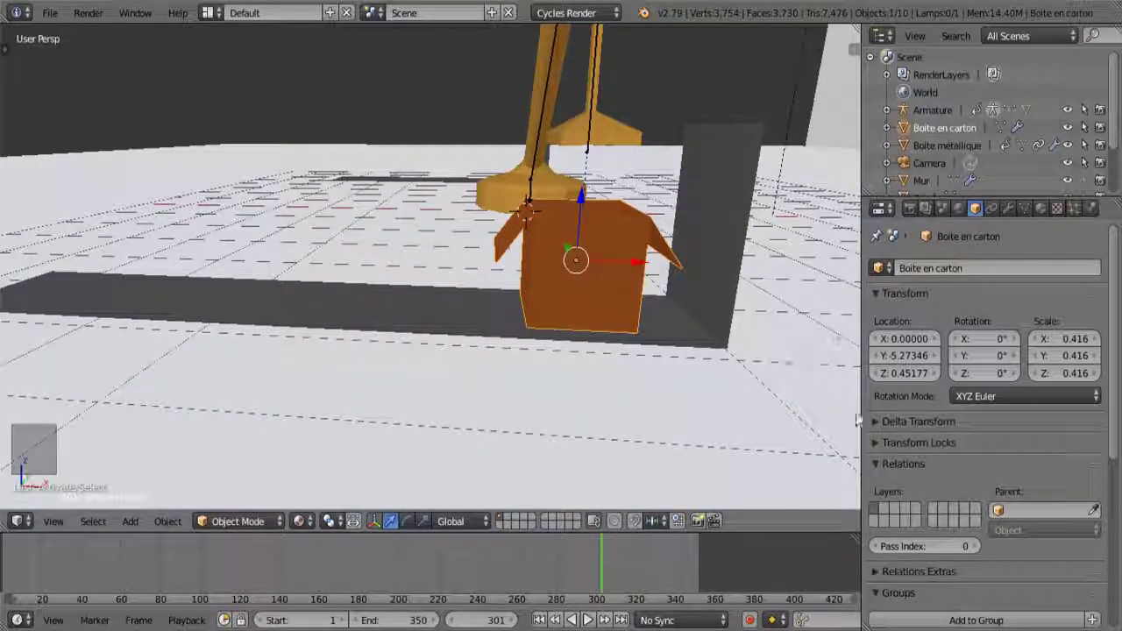
pyautogui.rightClick(903, 338)
pyautogui.click(852, 313)
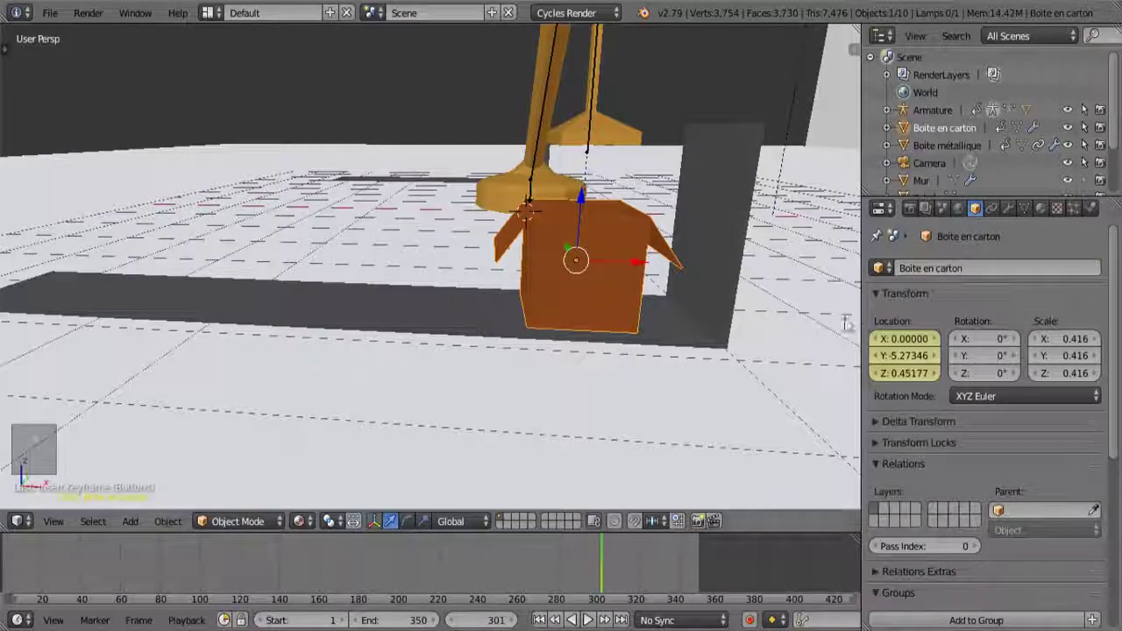
# Advance the timeline to frame 349 with the cardboard box and conveyor belt in view.
pyautogui.moveTo(695, 297); pyautogui.dragTo(692, 304, button='middle')
pyautogui.moveTo(682, 377); pyautogui.dragTo(696, 295, button='middle')
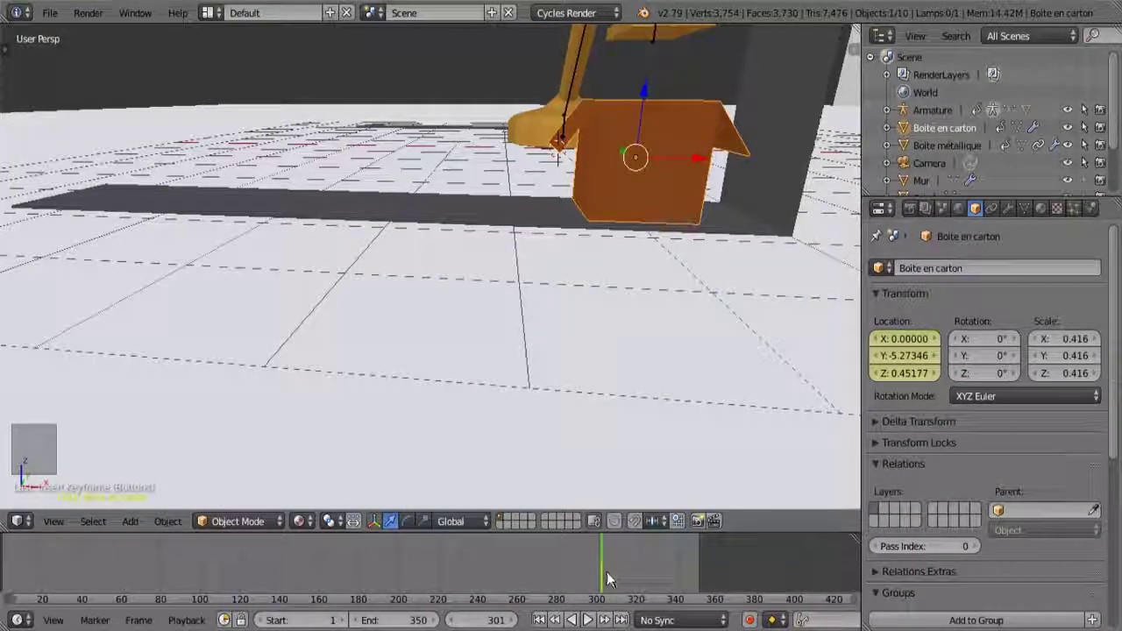
pyautogui.hotkey('alt', 'a')
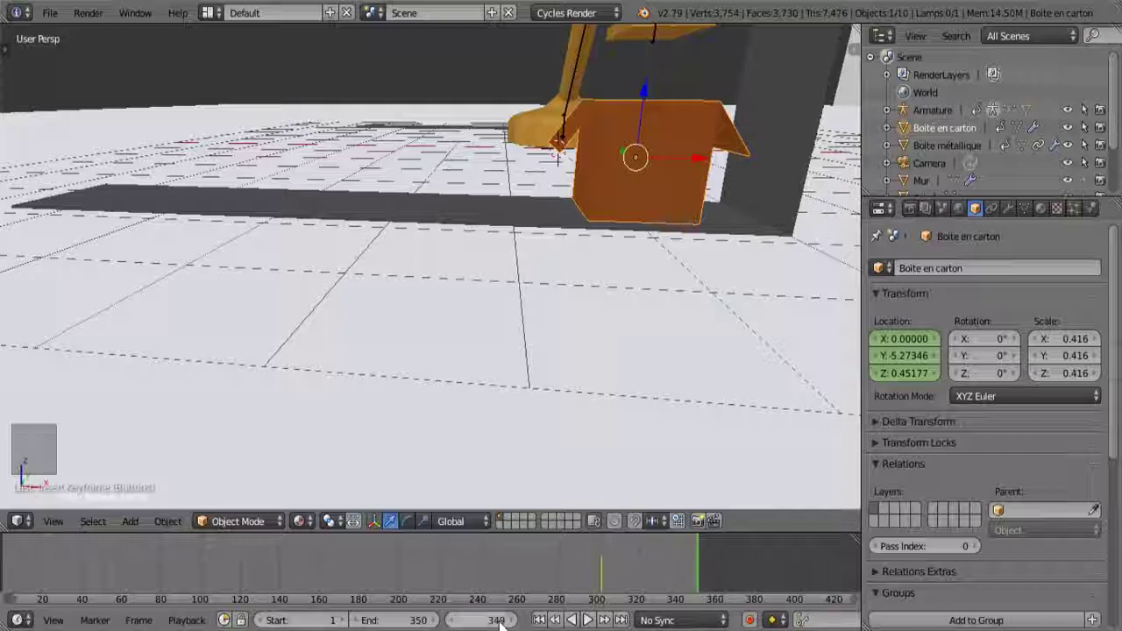
# Try to move the cardboard box alone along X toward the far end of the conveyor belt.
pyautogui.moveTo(698, 159); pyautogui.dragTo(209, 160)
pyautogui.moveTo(210, 160); pyautogui.dragTo(303, 220, button='middle')
pyautogui.moveTo(357, 359); pyautogui.dragTo(545, 335, button='middle')
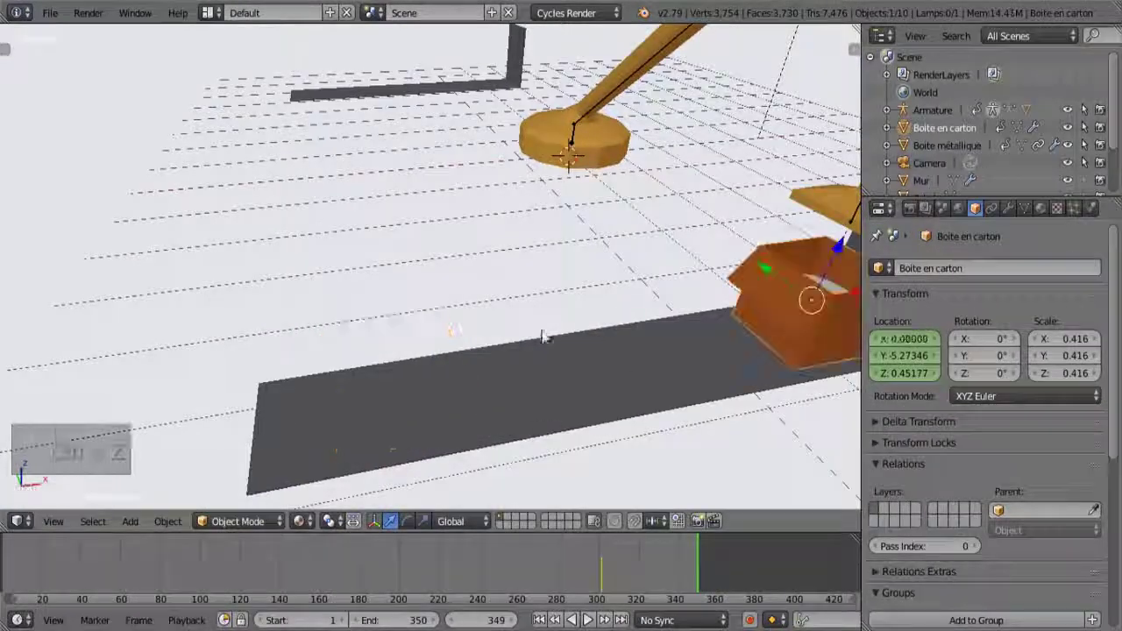
pyautogui.hotkey('ctrl', 'z')
# Add the metal box to the selection and move both boxes about 4.6 units along X to the conveyor belt's far end.
pyautogui.moveTo(710, 311); pyautogui.dragTo(683, 312, button='middle')
pyautogui.keyDown('shift'); pyautogui.rightClick(642, 333); pyautogui.keyUp('shift')
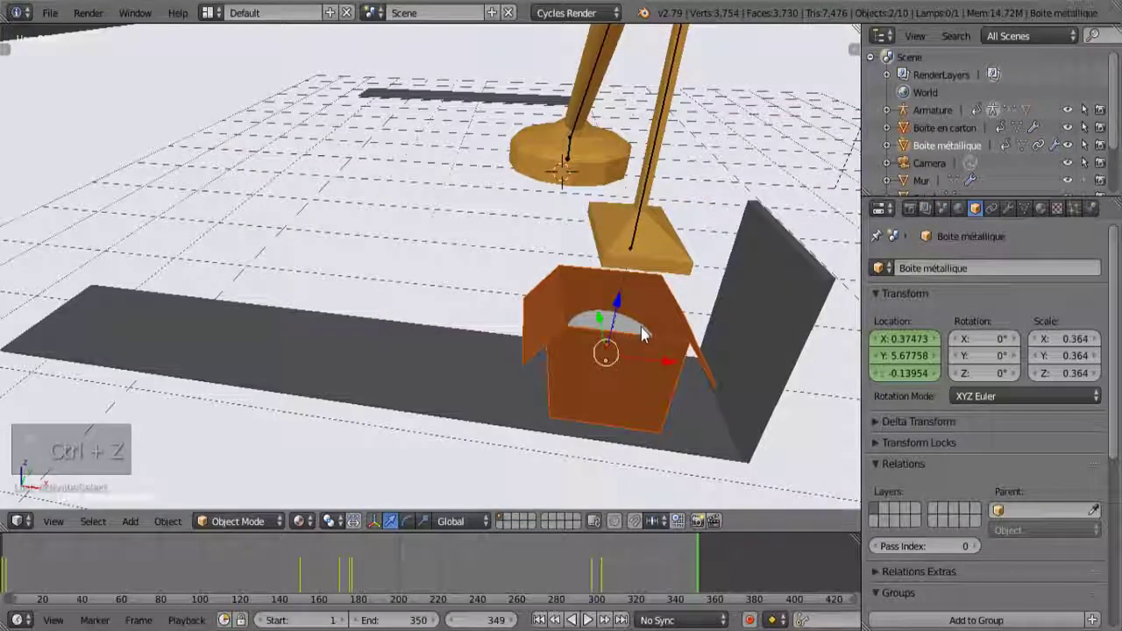
pyautogui.press('g')
pyautogui.press('x')
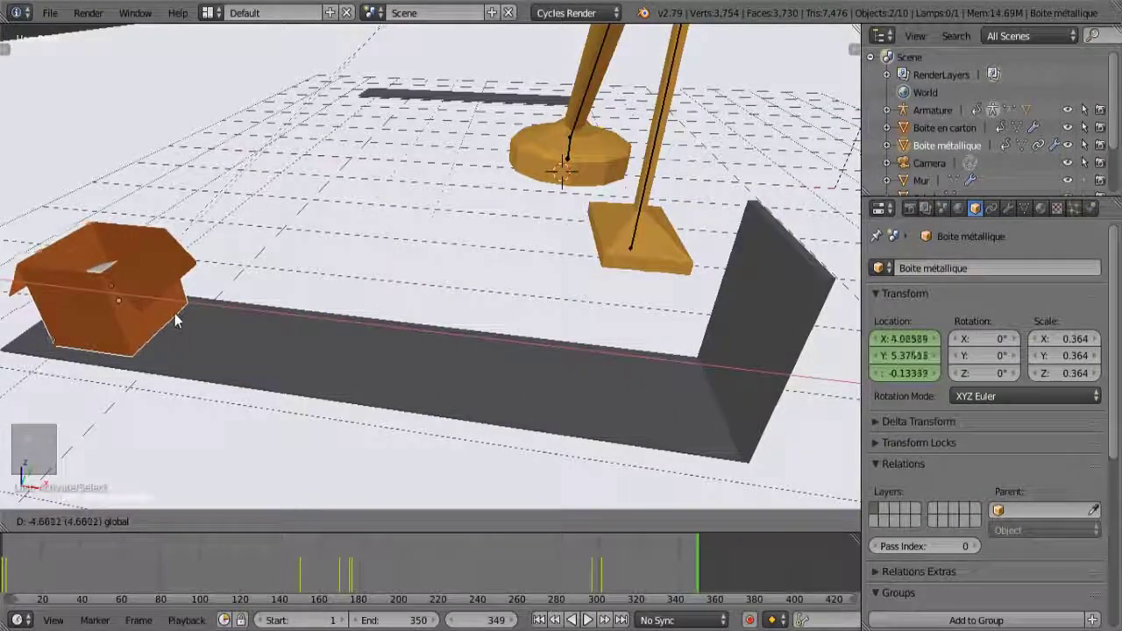
pyautogui.click(178, 313)
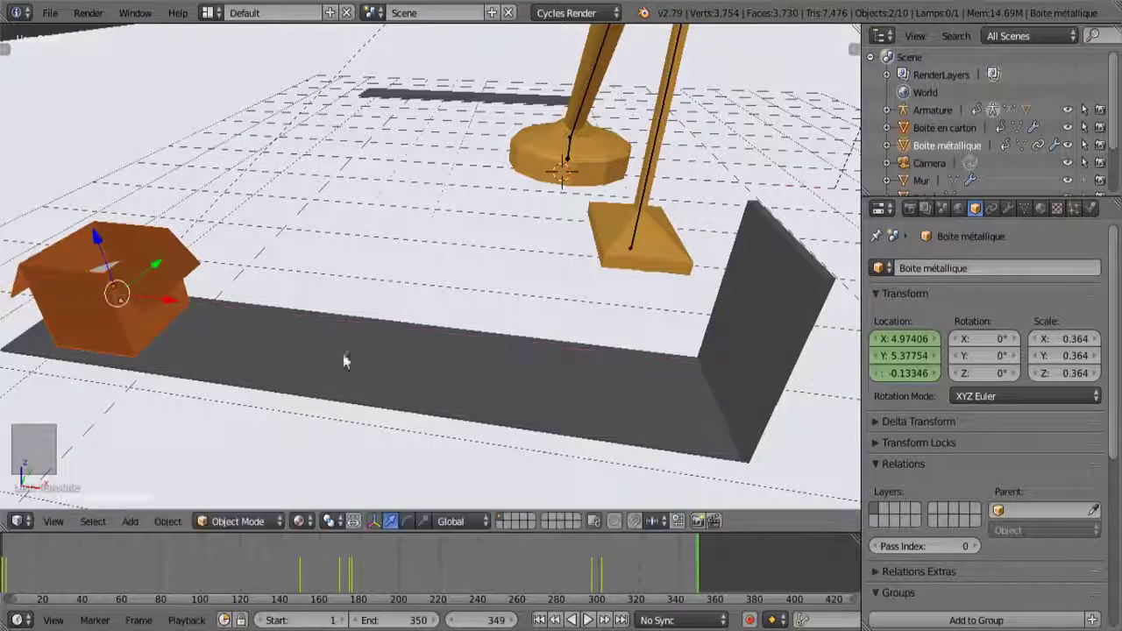
# Insert location keyframes at frame 349 for the metal box and for the cardboard box.
pyautogui.rightClick(924, 339)
pyautogui.click(820, 288)
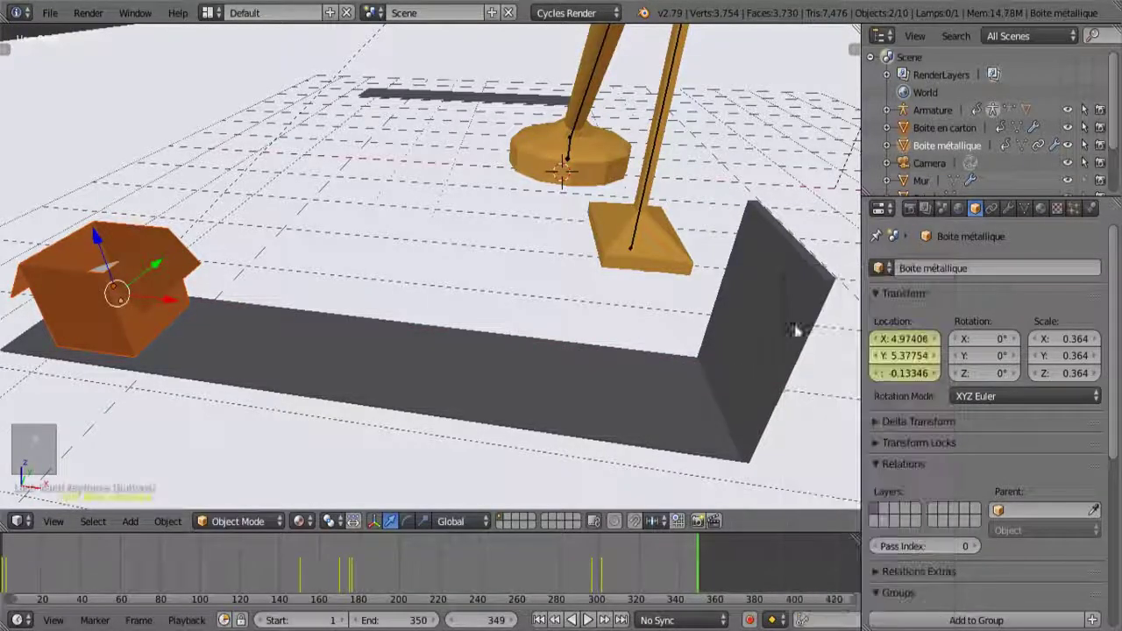
pyautogui.scroll(-4, 403, 328)
pyautogui.moveTo(421, 321); pyautogui.dragTo(373, 317, button='middle')
pyautogui.scroll(4, 372, 318)
pyautogui.rightClick(367, 353)
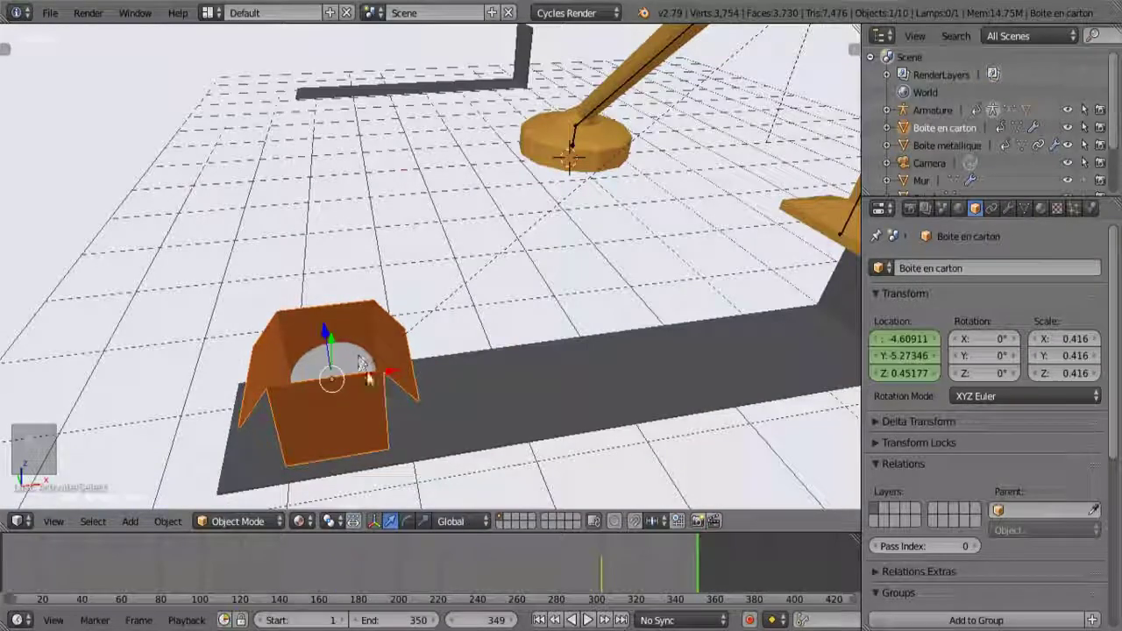
pyautogui.rightClick(912, 355)
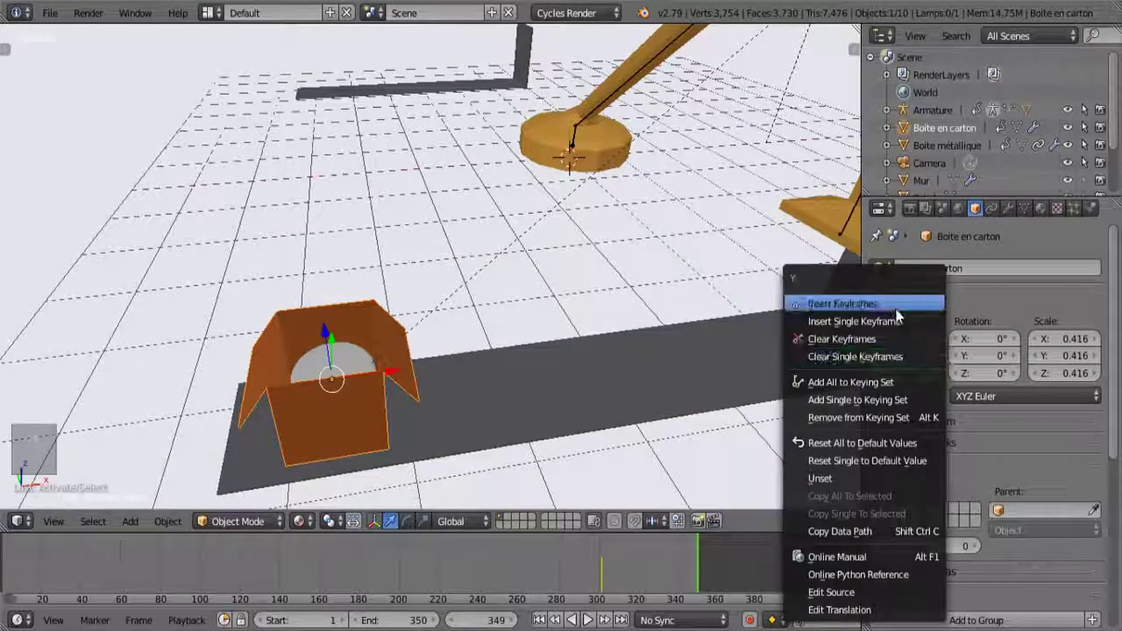
pyautogui.click(868, 303)
# Play the animation from about frame 260 to review the drop and both boxes' travel along the conveyor belt, then stop it.
pyautogui.moveTo(463, 348)
pyautogui.mouseDown(button='middle')
pyautogui.moveTo(541, 340)
pyautogui.moveTo(477, 334)
pyautogui.mouseUp(button='middle')
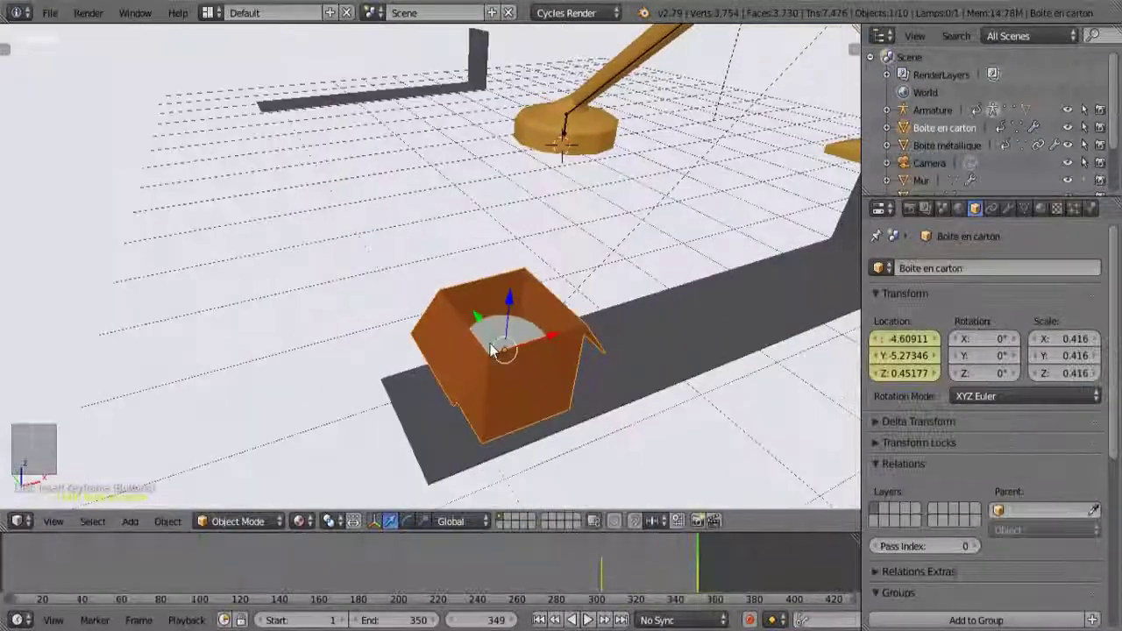
pyautogui.scroll(-5, 482, 342)
pyautogui.moveTo(371, 348); pyautogui.dragTo(470, 310, button='middle')
pyautogui.moveTo(417, 119); pyautogui.dragTo(428, 509, button='middle')
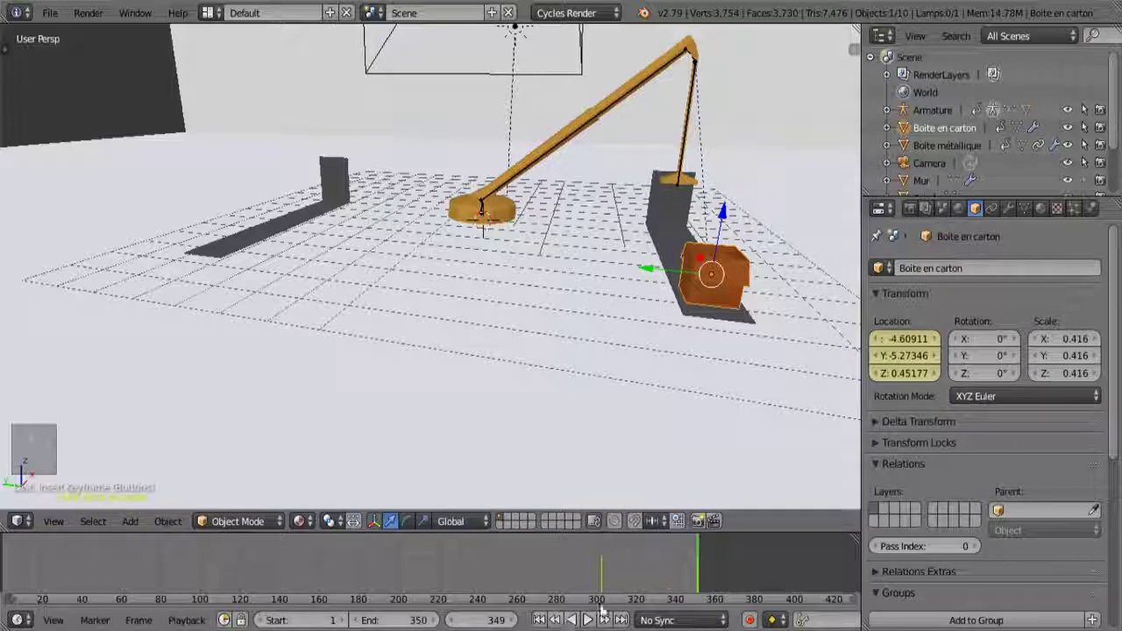
pyautogui.moveTo(410, 606); pyautogui.dragTo(507, 604, button='middle')
pyautogui.moveTo(391, 553); pyautogui.dragTo(614, 543)
pyautogui.click(579, 620)
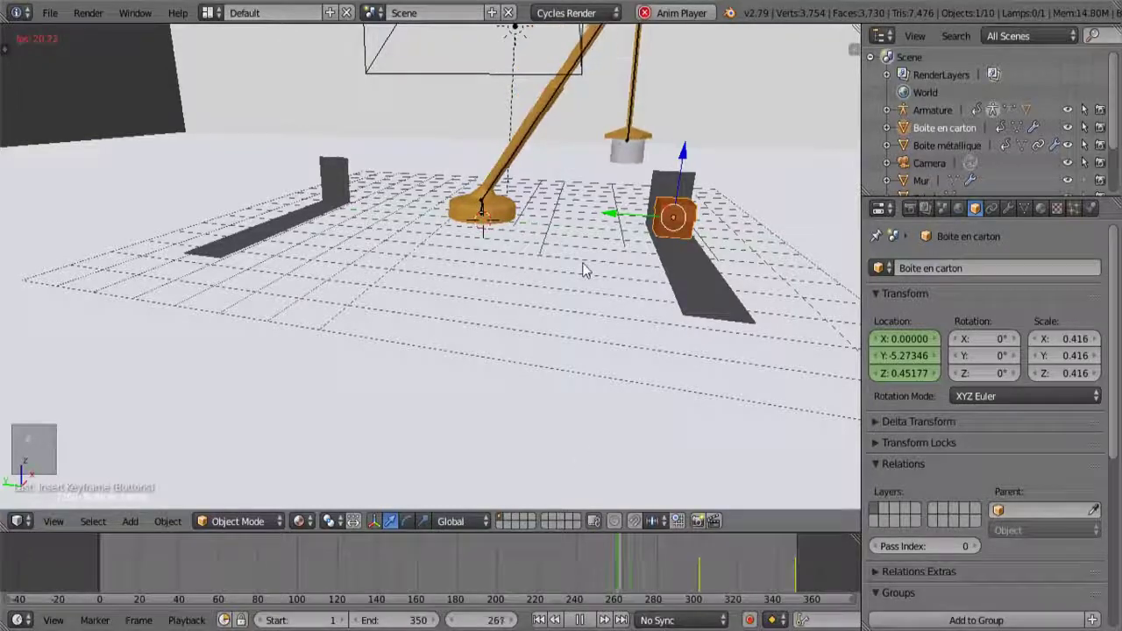
pyautogui.moveTo(586, 270)
pyautogui.mouseDown(button='middle')
pyautogui.moveTo(535, 232)
pyautogui.moveTo(498, 228)
pyautogui.moveTo(541, 264)
pyautogui.moveTo(594, 277)
pyautogui.mouseUp(button='middle')
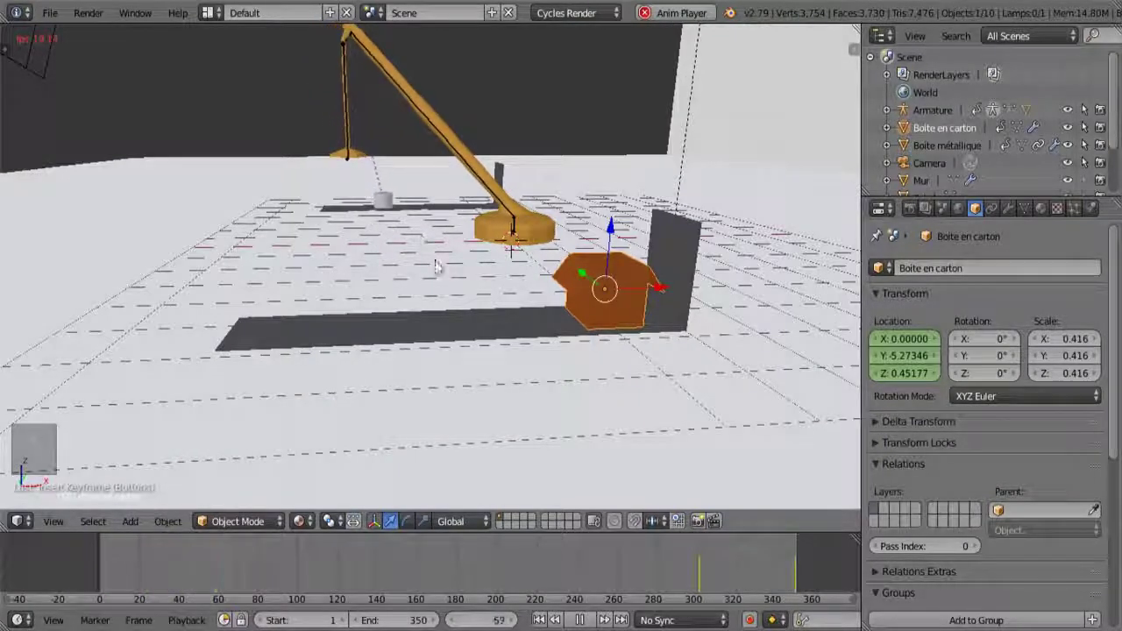
pyautogui.click(739, 567)
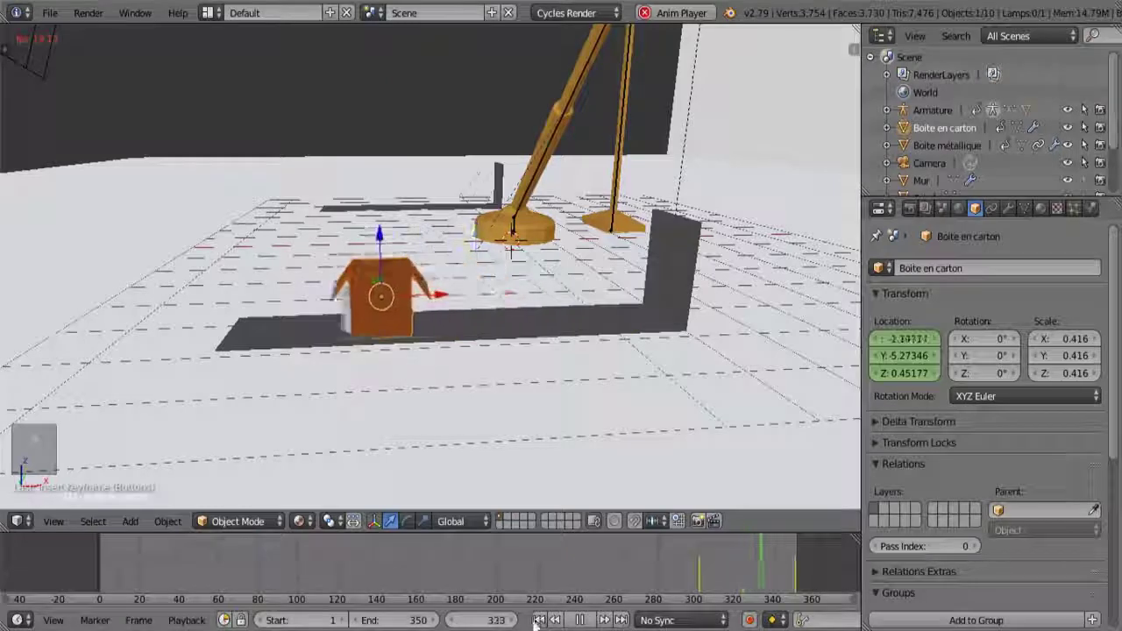
pyautogui.click(595, 619)
# Examine how well the metal box stays inside the cardboard box between frames 301 and 319.
pyautogui.moveTo(744, 569); pyautogui.dragTo(701, 579)
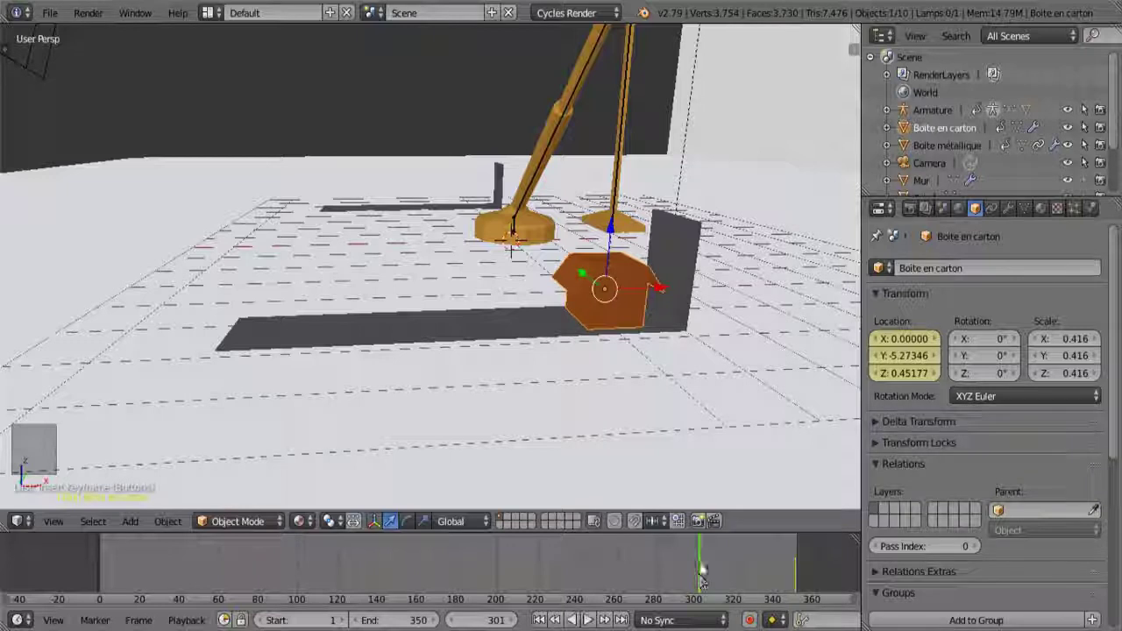
pyautogui.hotkey('alt', 'a')
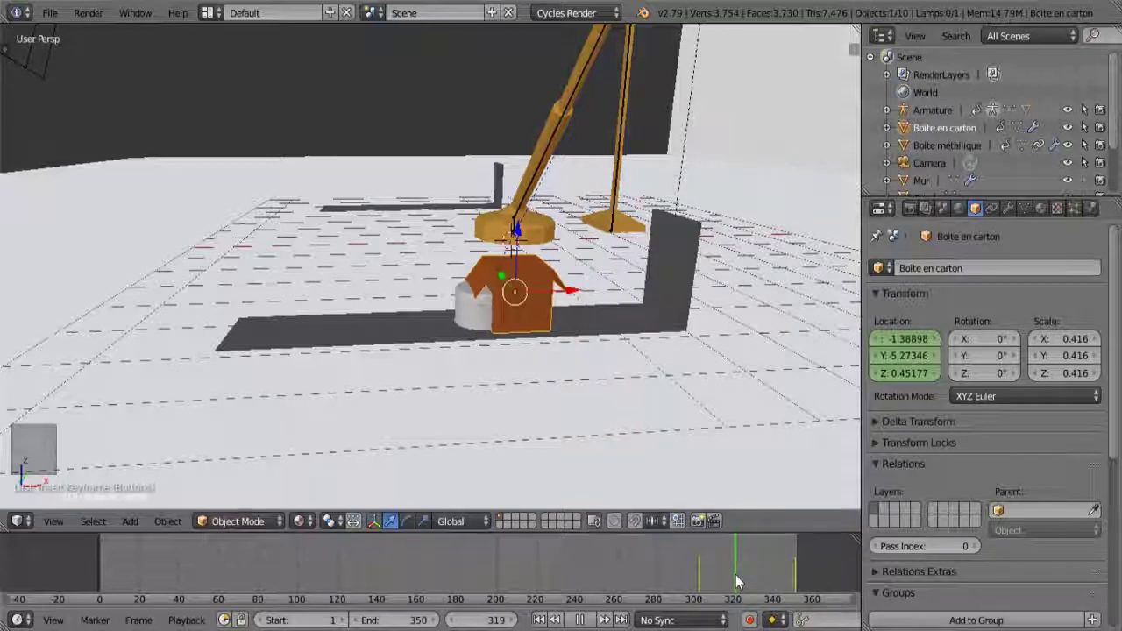
pyautogui.click(579, 620)
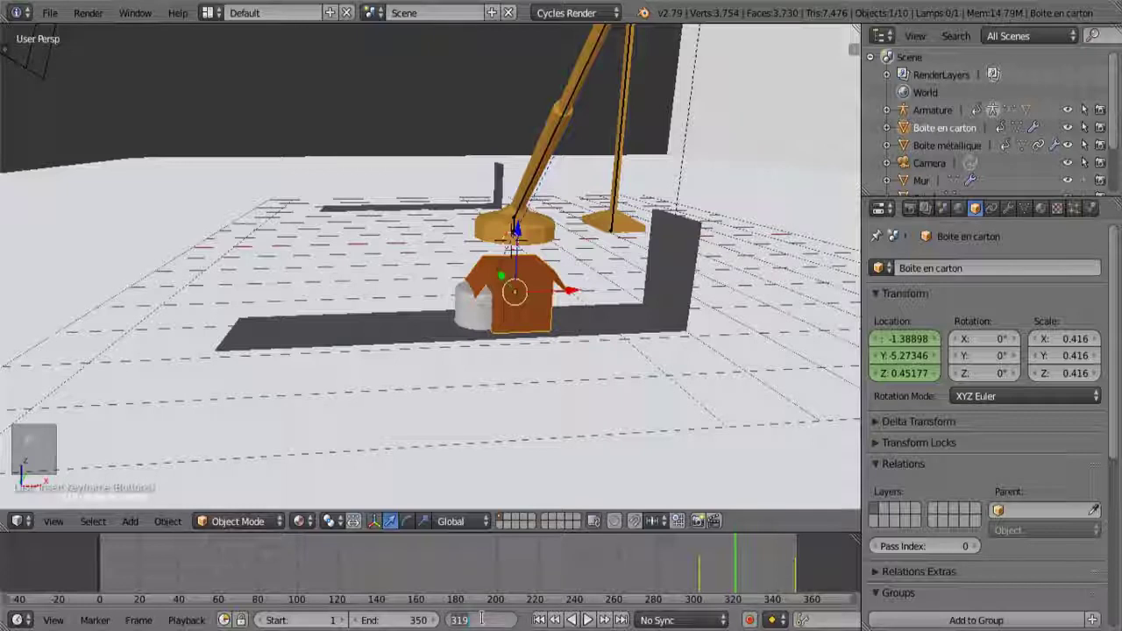
# At frame 320, move the cardboard box along X to about -2.09 around the metal box and insert location keyframes.
pyautogui.press('Return')
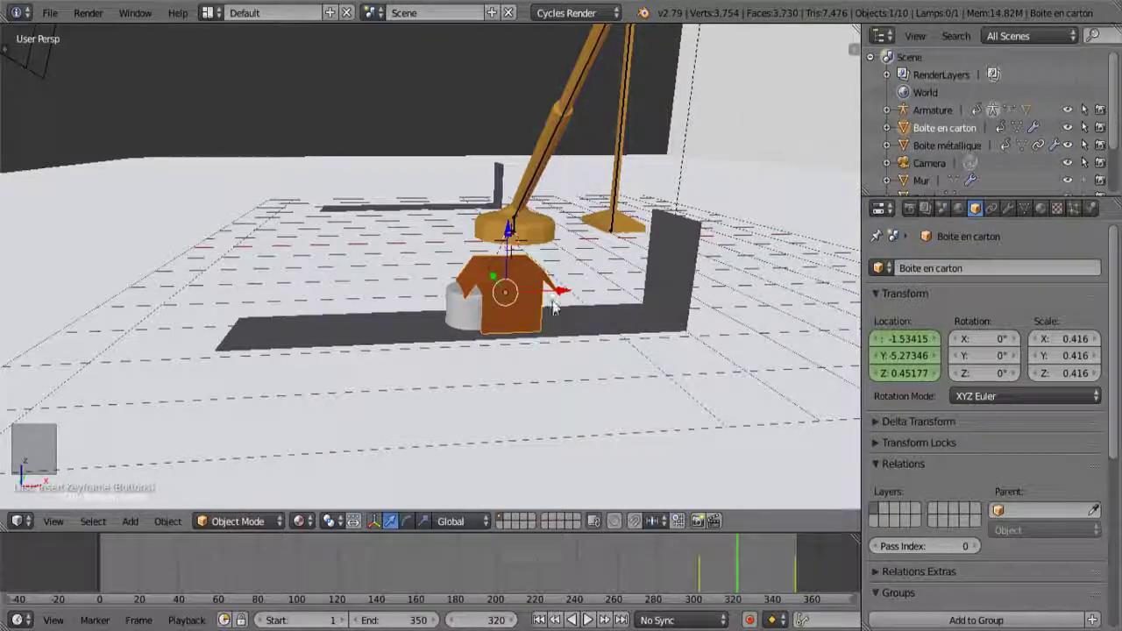
pyautogui.moveTo(561, 299); pyautogui.dragTo(524, 301)
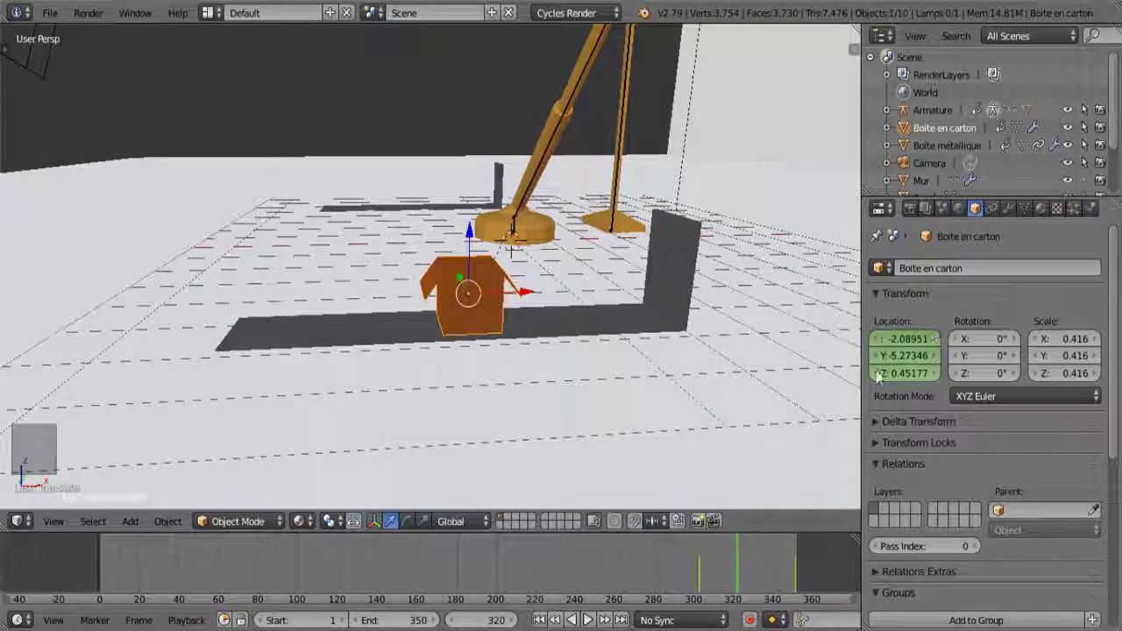
pyautogui.rightClick(907, 359)
pyautogui.click(868, 298)
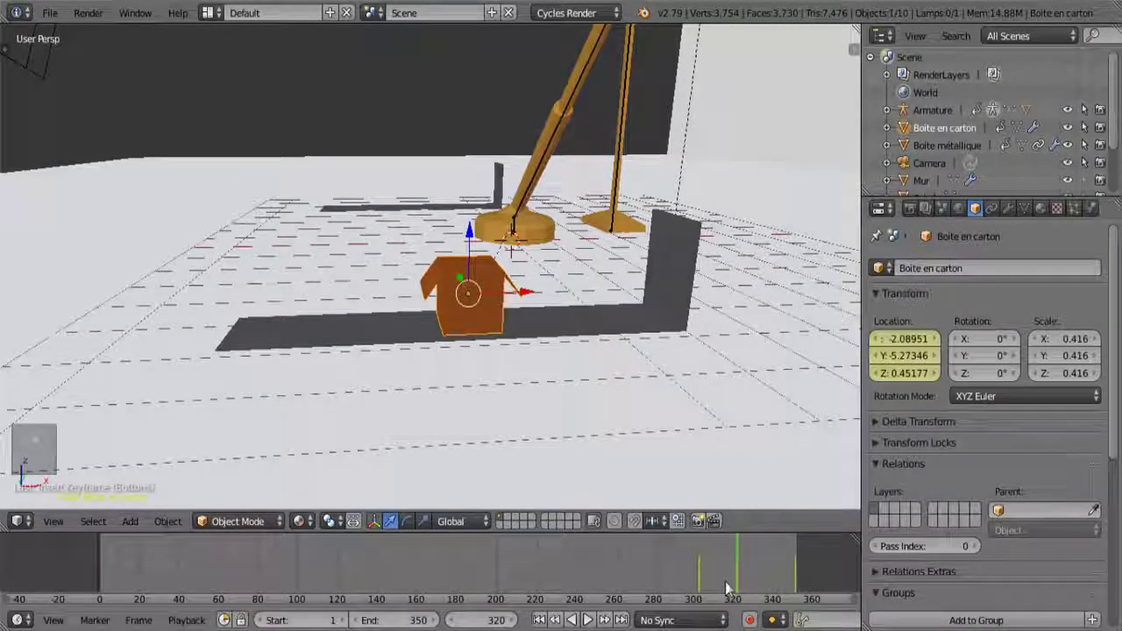
# Scrub beyond frame 320 to check the metal box's fit in the cardboard box, and set the current frame to 330.
pyautogui.moveTo(728, 584); pyautogui.dragTo(746, 568)
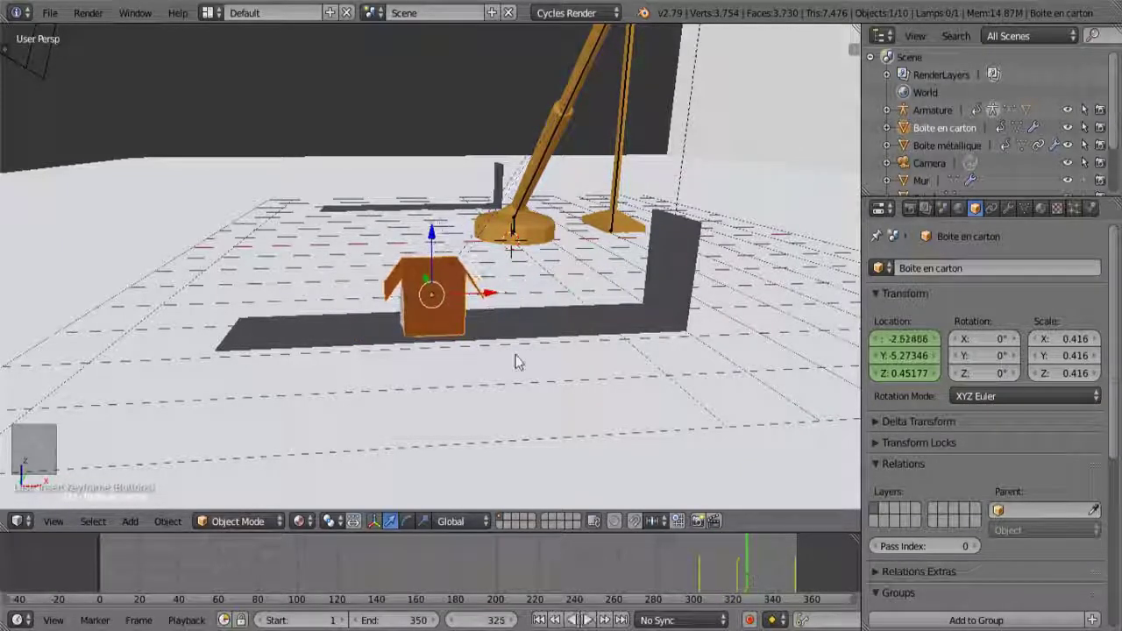
pyautogui.moveTo(518, 357); pyautogui.dragTo(523, 327, button='middle')
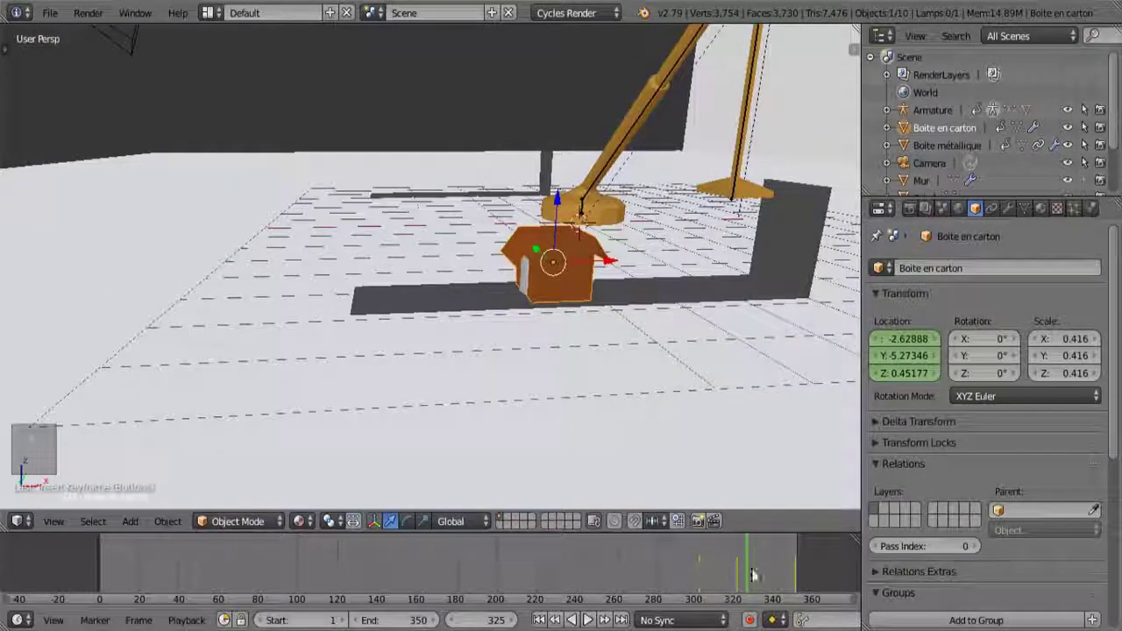
pyautogui.moveTo(757, 575); pyautogui.dragTo(763, 572)
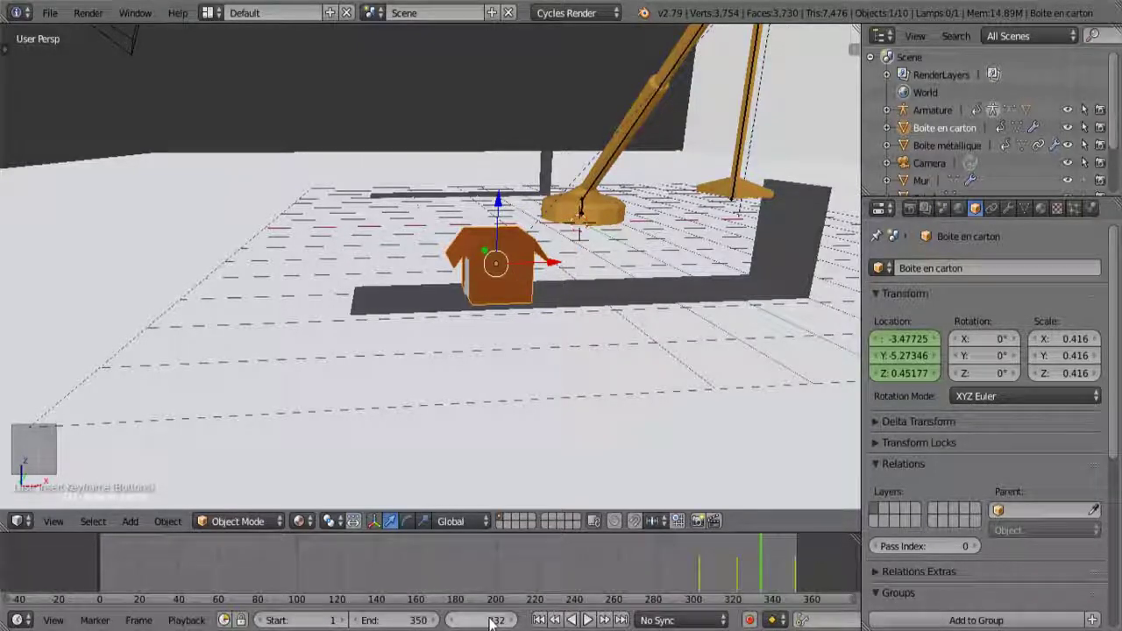
pyautogui.write('330')
pyautogui.press('Return')
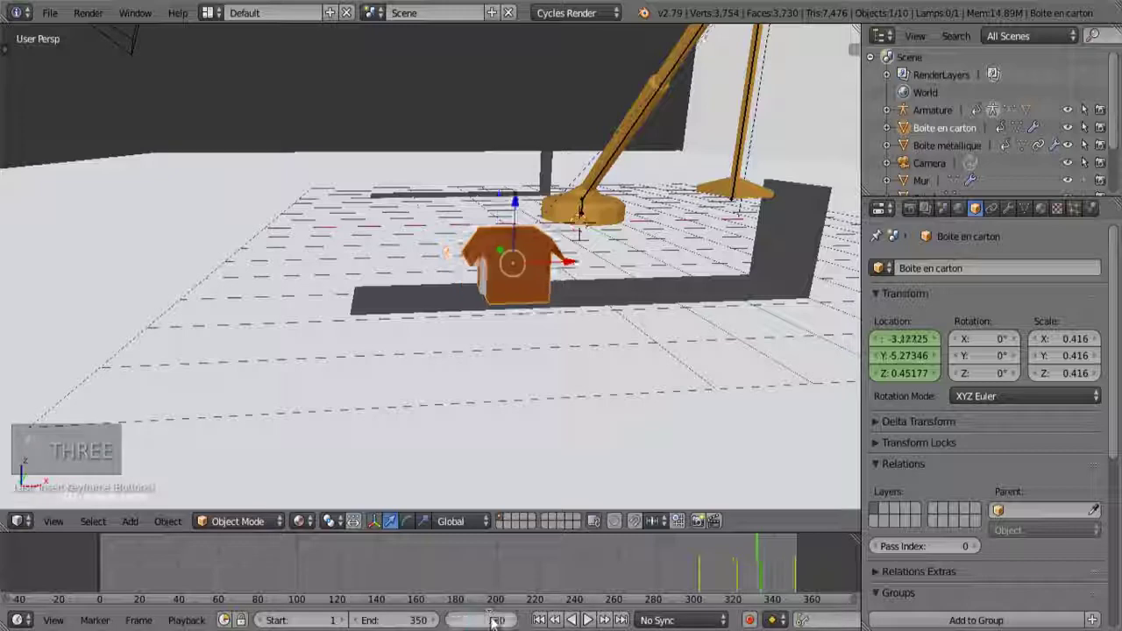
# Move the cardboard box along X to about -3.35 around the metal box and insert location keyframes at frame 330.
pyautogui.press('g')
pyautogui.press('x')
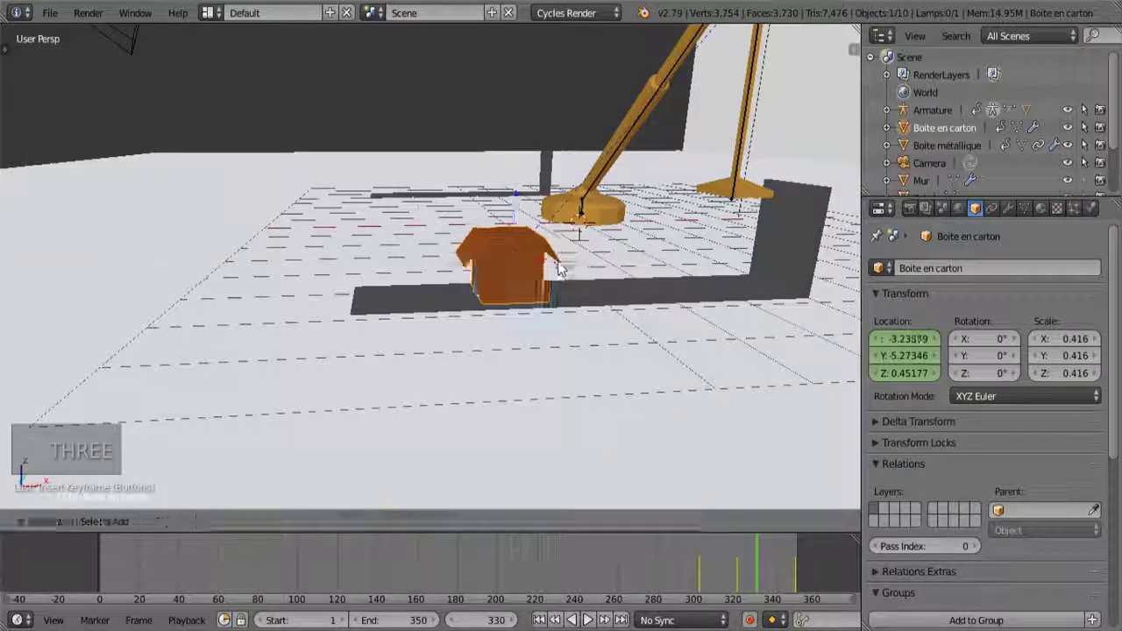
pyautogui.click(532, 260)
pyautogui.scroll(5, 532, 260)
pyautogui.moveTo(532, 259); pyautogui.dragTo(614, 275, button='middle')
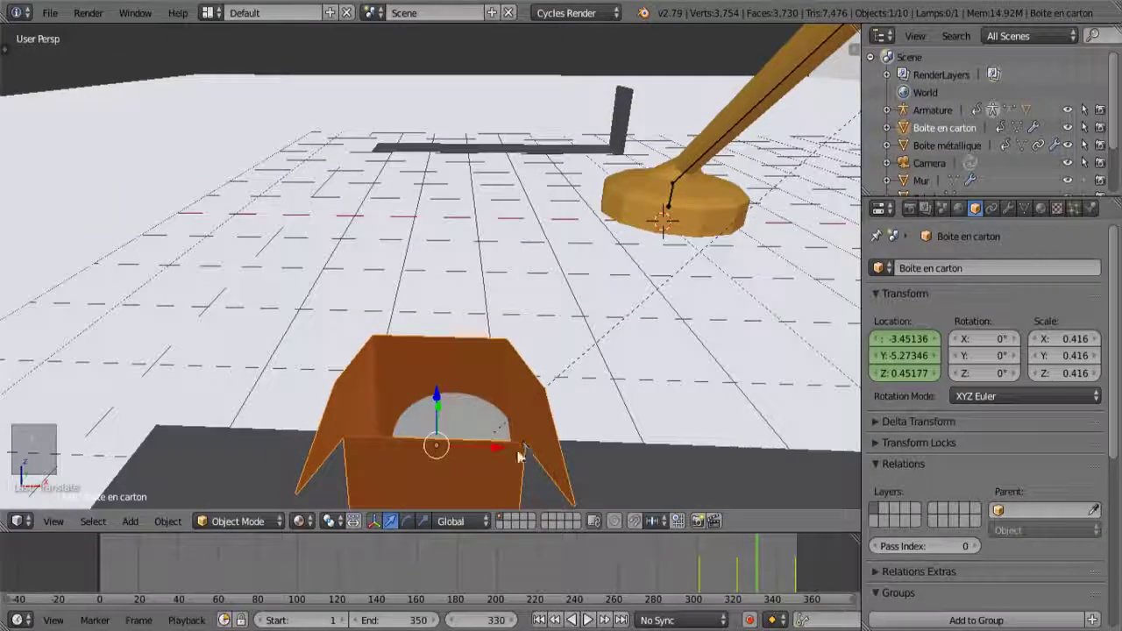
pyautogui.moveTo(503, 456); pyautogui.dragTo(519, 440)
pyautogui.rightClick(903, 355)
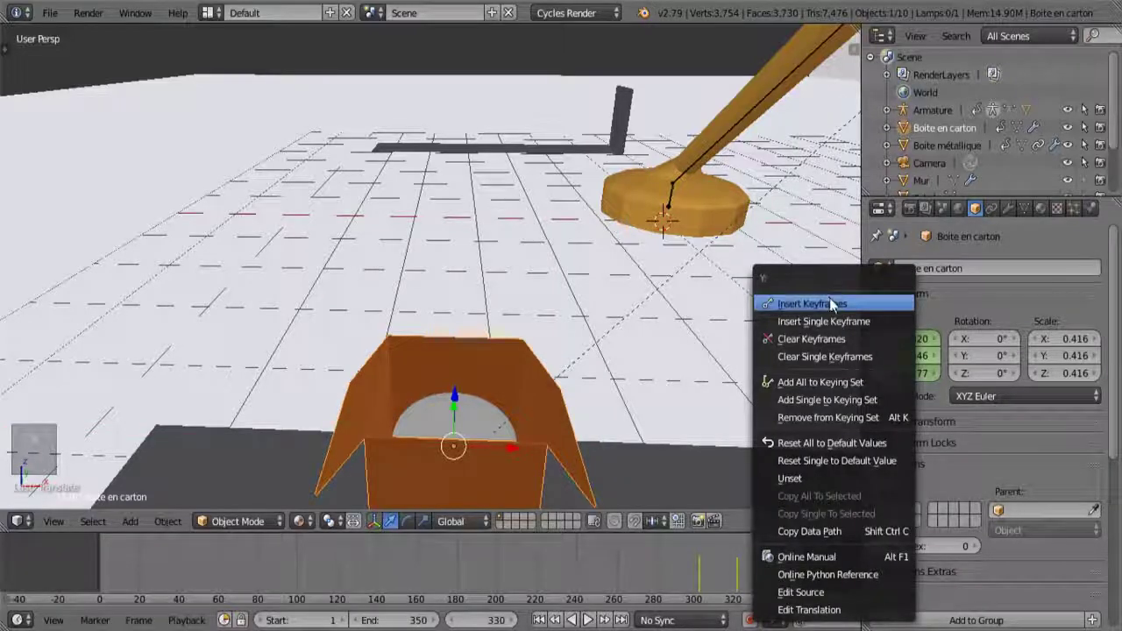
pyautogui.click(815, 296)
# Check the metal box's fit inside the cardboard box around frames 337 and 314 from several viewing angles.
pyautogui.scroll(-5, 457, 357)
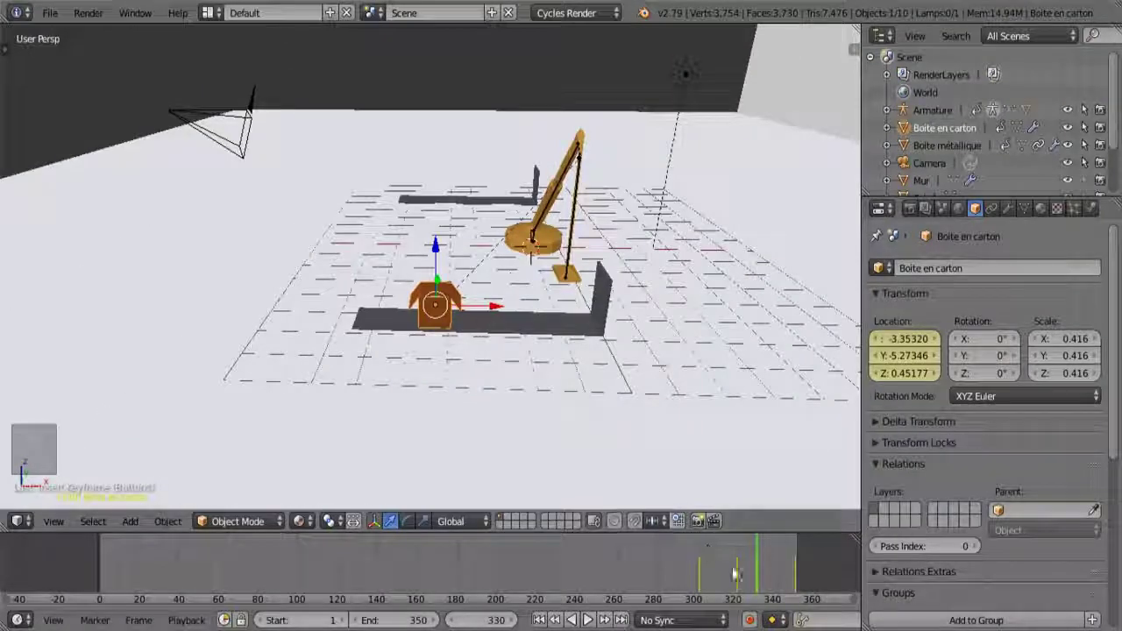
pyautogui.hotkey('alt', 'a')
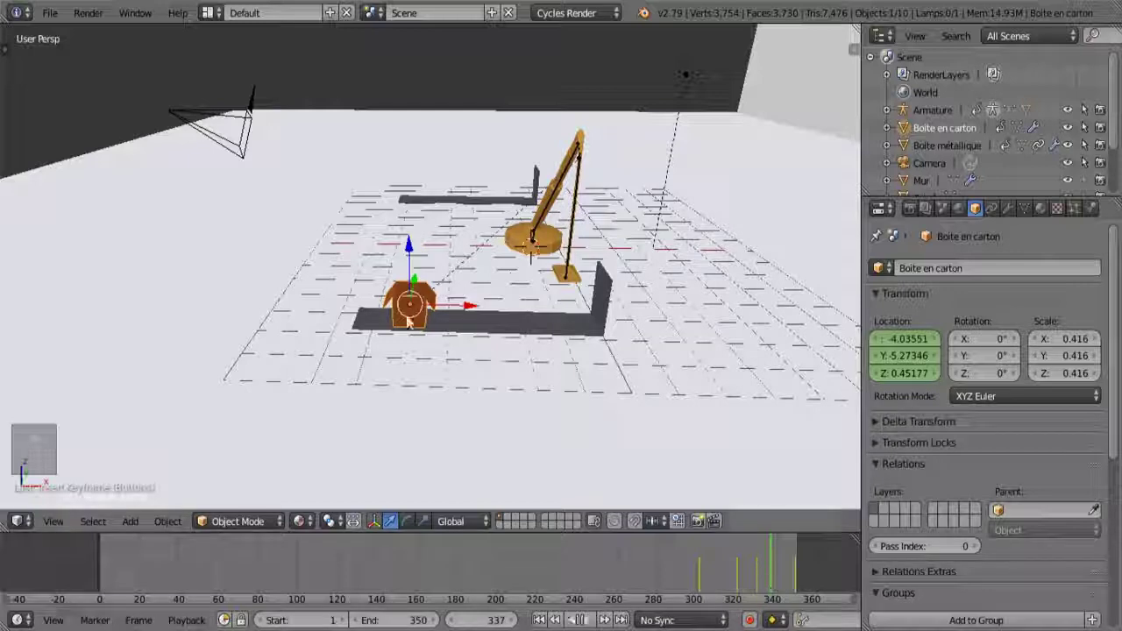
pyautogui.hotkey('alt', 'a')
pyautogui.moveTo(407, 317); pyautogui.dragTo(494, 260, button='middle')
pyautogui.scroll(4, 654, 363)
pyautogui.scroll(-1, 680, 464)
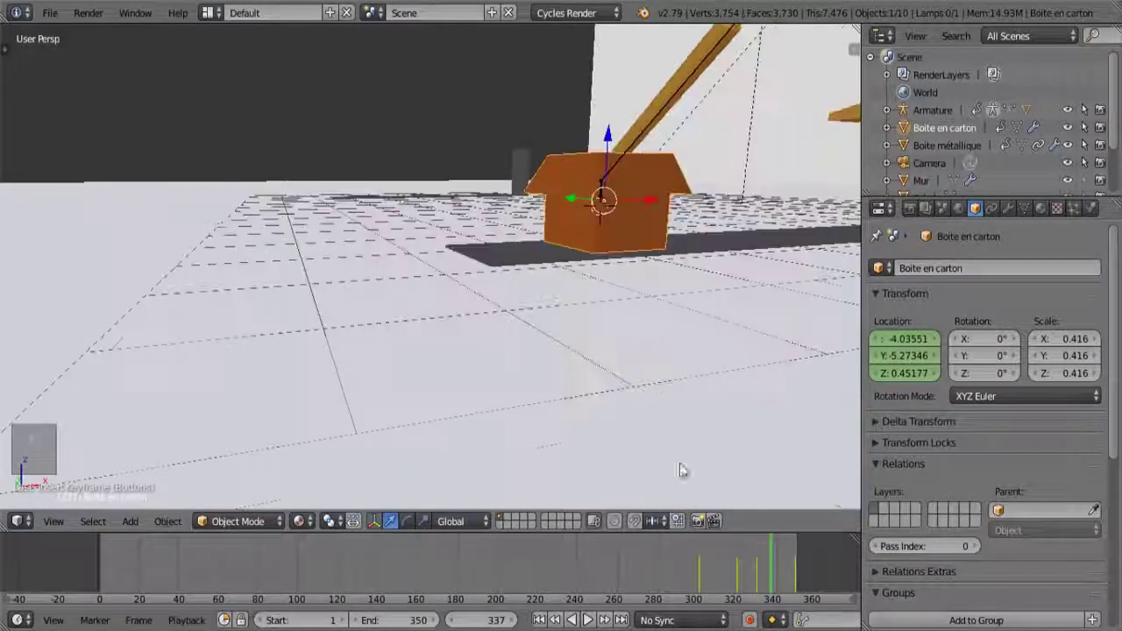
pyautogui.moveTo(780, 585)
pyautogui.mouseDown()
pyautogui.moveTo(795, 578)
pyautogui.moveTo(724, 582)
pyautogui.mouseUp()
pyautogui.moveTo(766, 365); pyautogui.dragTo(578, 369, button='middle')
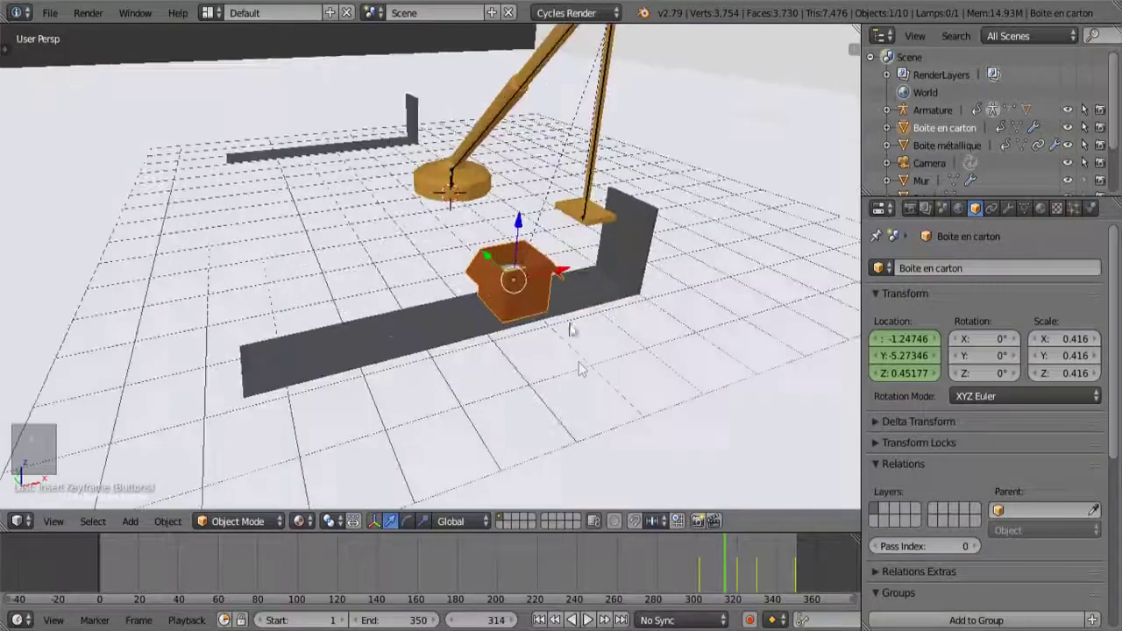
# Check the boxes' fit at frame 308 and set the current frame to 310.
pyautogui.click(712, 570)
pyautogui.hotkey('alt', 'a')
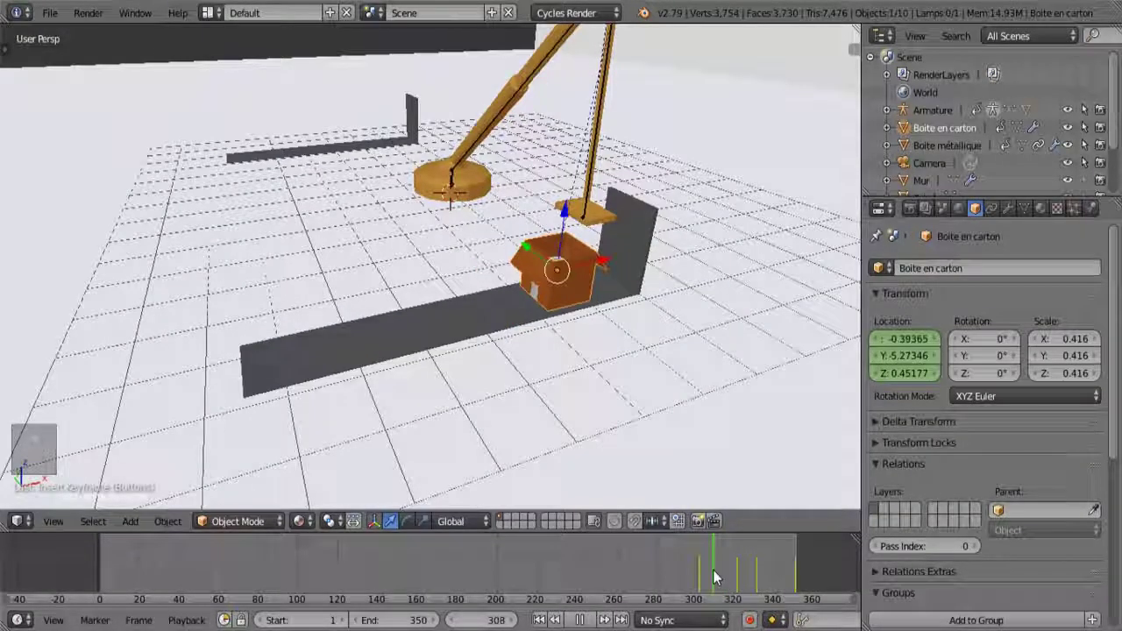
pyautogui.hotkey('alt', 'a')
pyautogui.click(494, 622)
pyautogui.write('310')
pyautogui.press('Return')
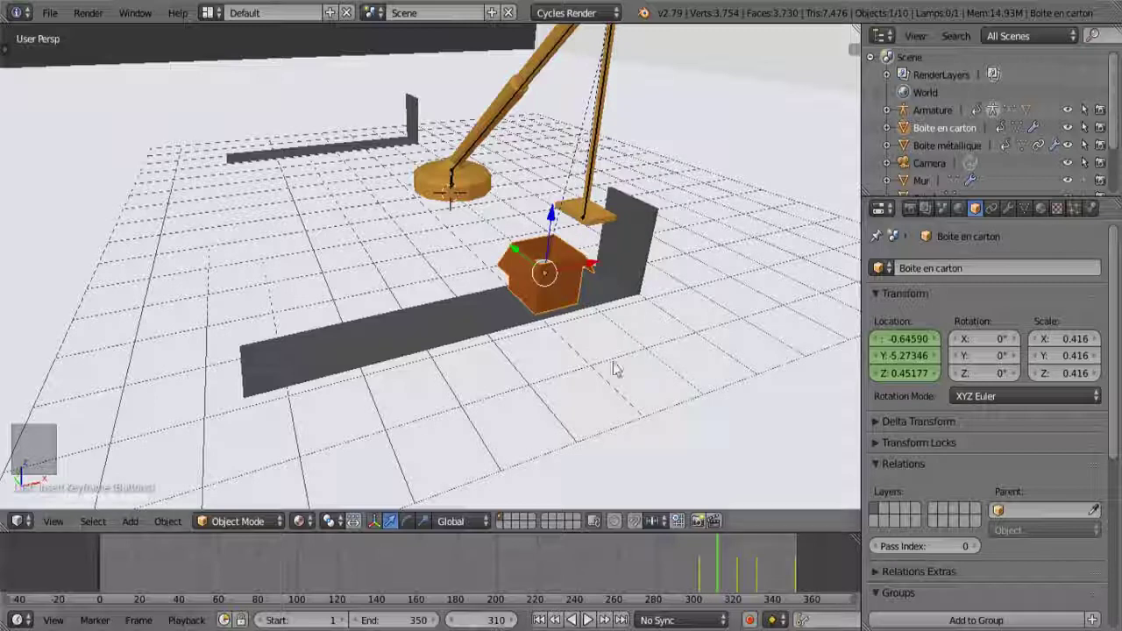
# Move the cardboard box along X to about -0.73 around the metal box and insert location keyframes at frame 310.
pyautogui.moveTo(611, 366); pyautogui.dragTo(627, 327, button='middle')
pyautogui.press('g')
pyautogui.press('x')
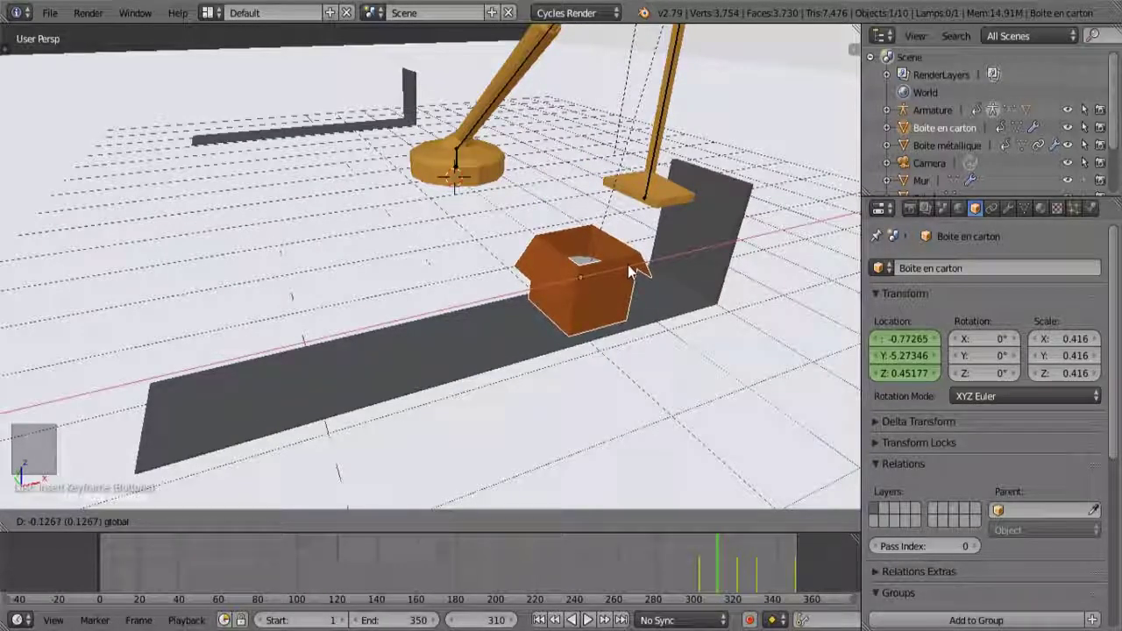
pyautogui.click(637, 271)
pyautogui.moveTo(637, 272); pyautogui.dragTo(397, 277, button='middle')
pyautogui.press('g')
pyautogui.press('x')
pyautogui.click(417, 279)
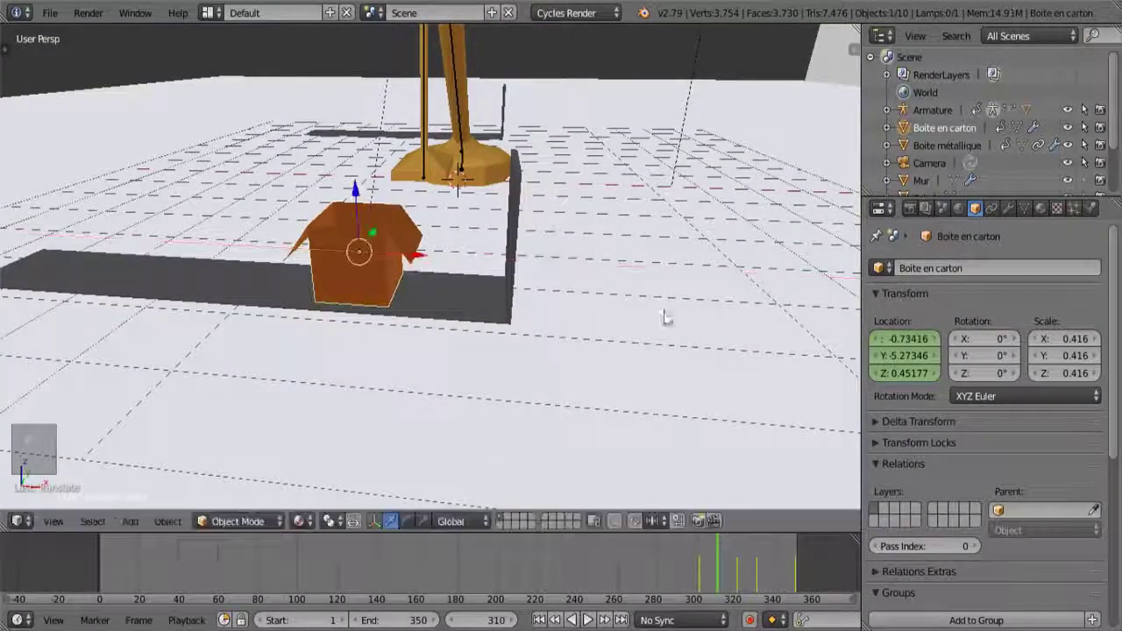
pyautogui.rightClick(880, 372)
pyautogui.click(814, 298)
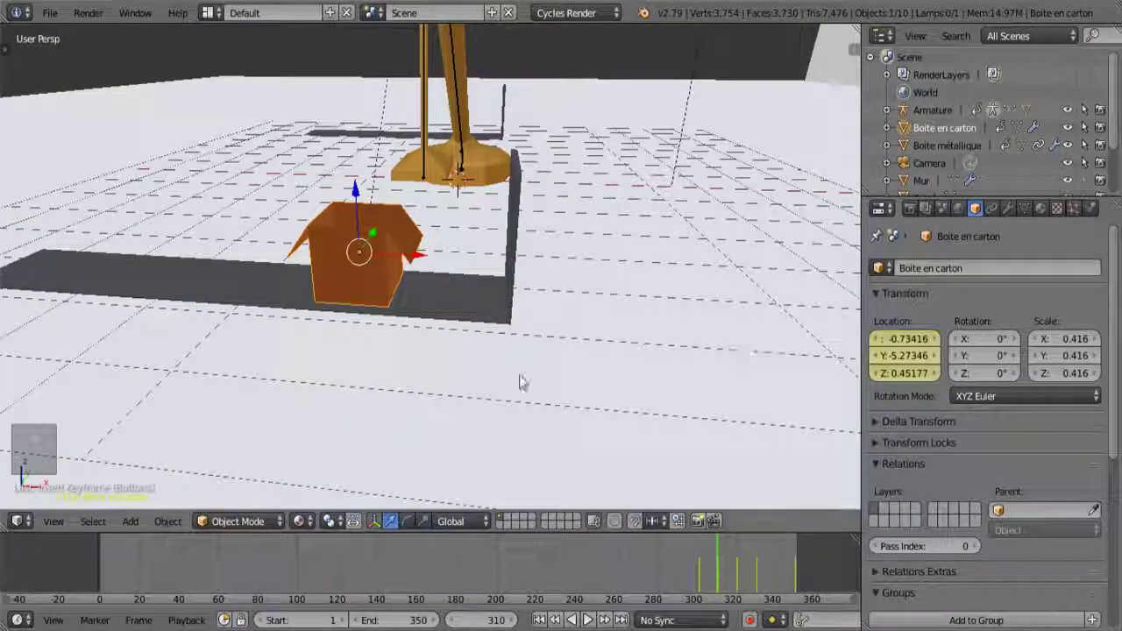
# Scrub the timeline back to frame 226 to review the corrected animation with the crane and both conveyor belts in view.
pyautogui.moveTo(521, 380); pyautogui.dragTo(558, 365, button='middle')
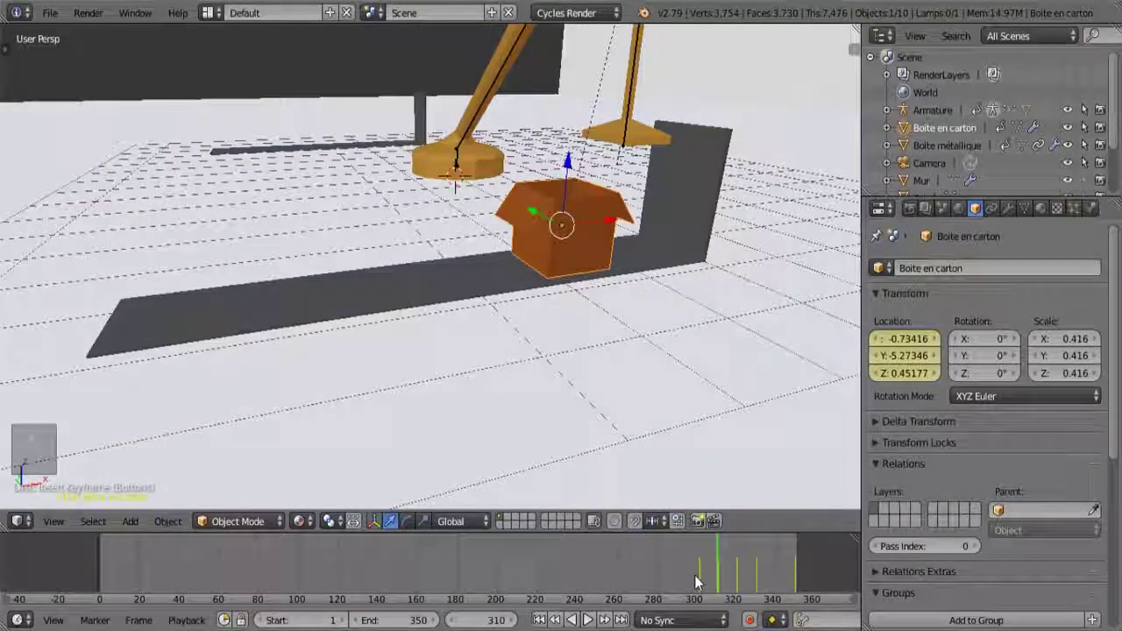
pyautogui.moveTo(695, 582); pyautogui.dragTo(550, 553)
pyautogui.moveTo(464, 245); pyautogui.dragTo(481, 208, button='middle')
pyautogui.scroll(-5, 445, 226)
pyautogui.scroll(1, 351, 116)
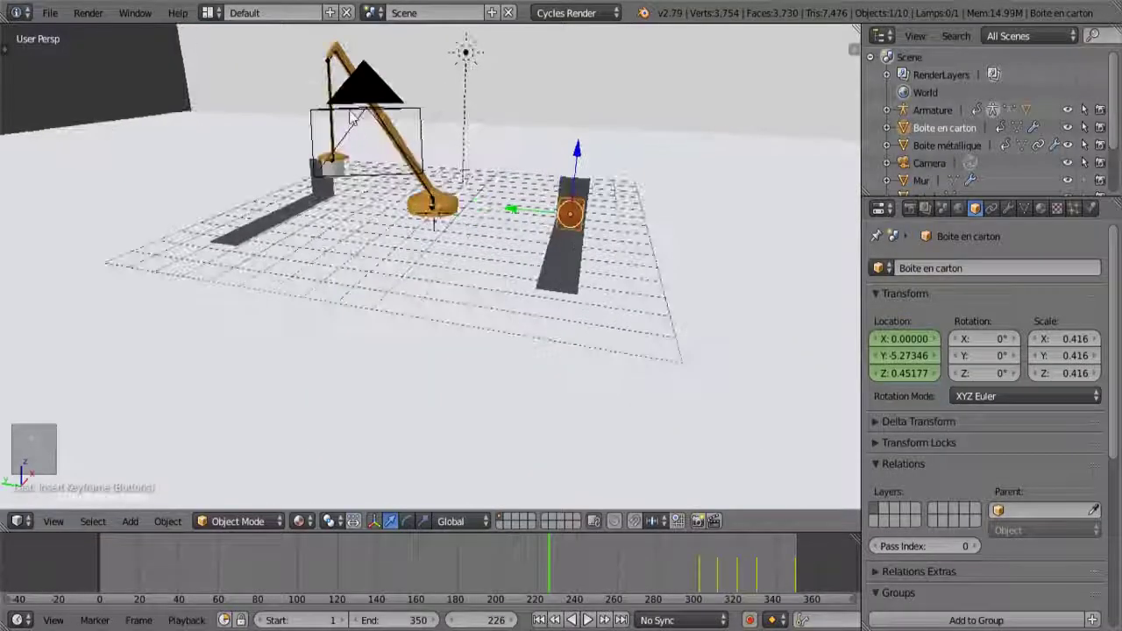
# Select the camera and look through it, with its frame enlarged around the crane and the first conveyor belt.
pyautogui.rightClick(353, 137)
pyautogui.press('KP_0')
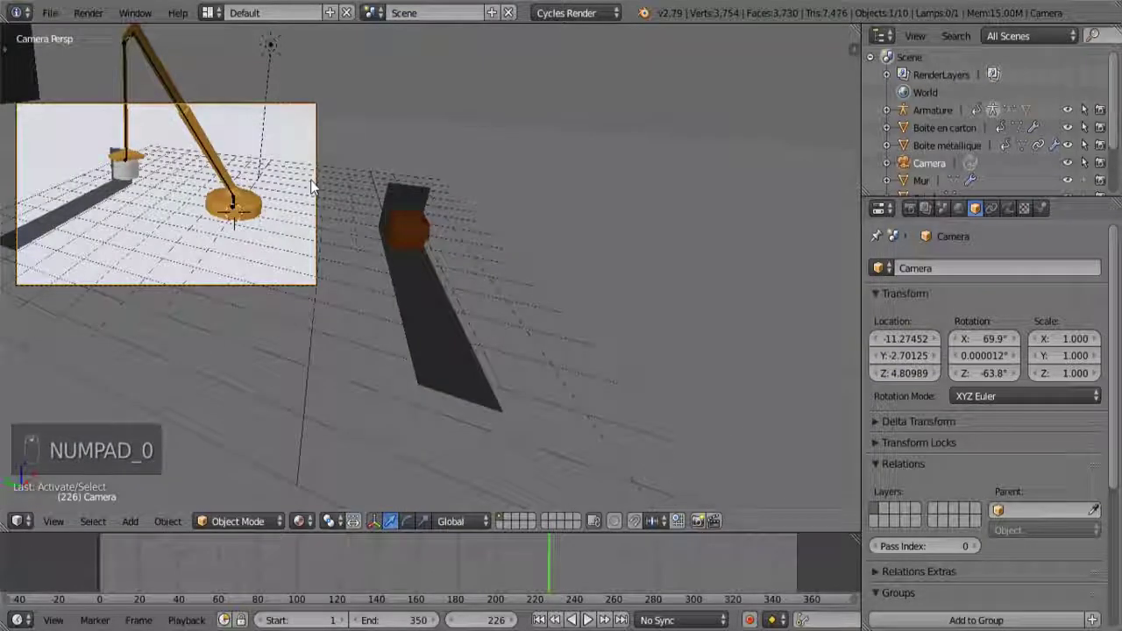
pyautogui.keyDown('shift'); pyautogui.moveTo(310, 179); pyautogui.dragTo(613, 162, button='middle'); pyautogui.keyUp('shift')
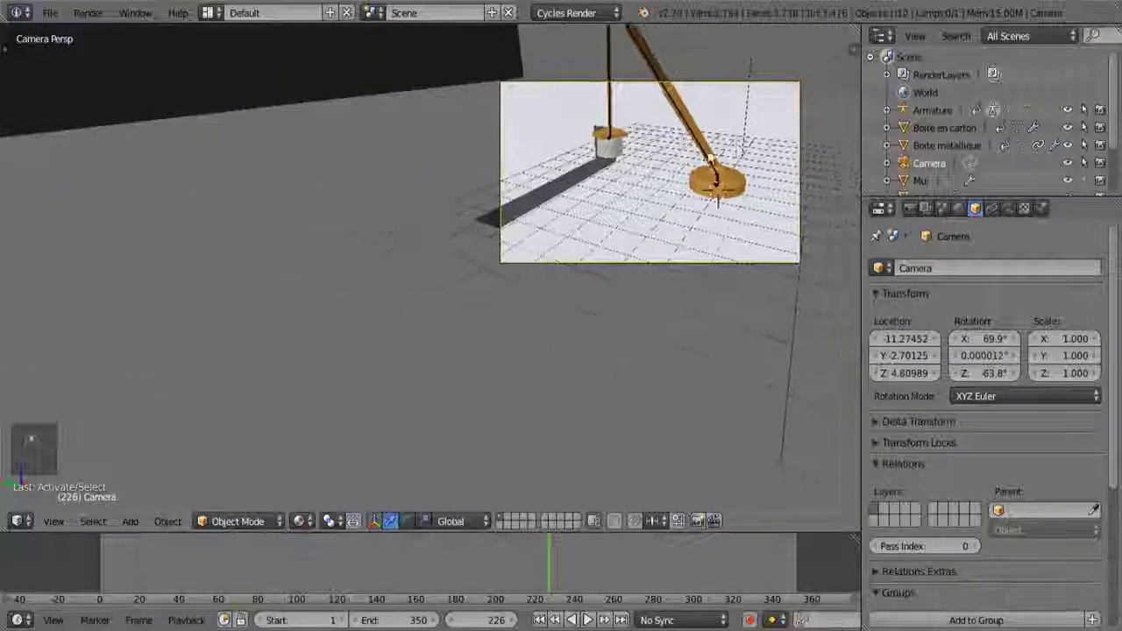
pyautogui.scroll(3, 464, 201)
pyautogui.scroll(-2, 510, 184)
pyautogui.keyDown('shift'); pyautogui.moveTo(509, 184); pyautogui.dragTo(490, 238, button='middle'); pyautogui.keyUp('shift')
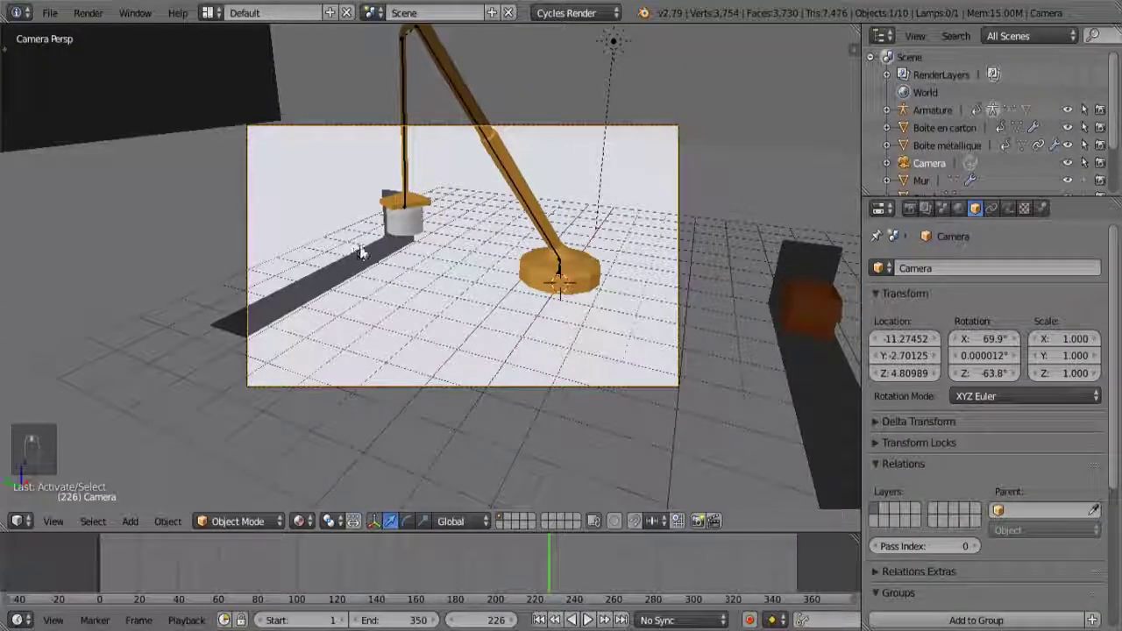
pyautogui.scroll(2, 361, 250)
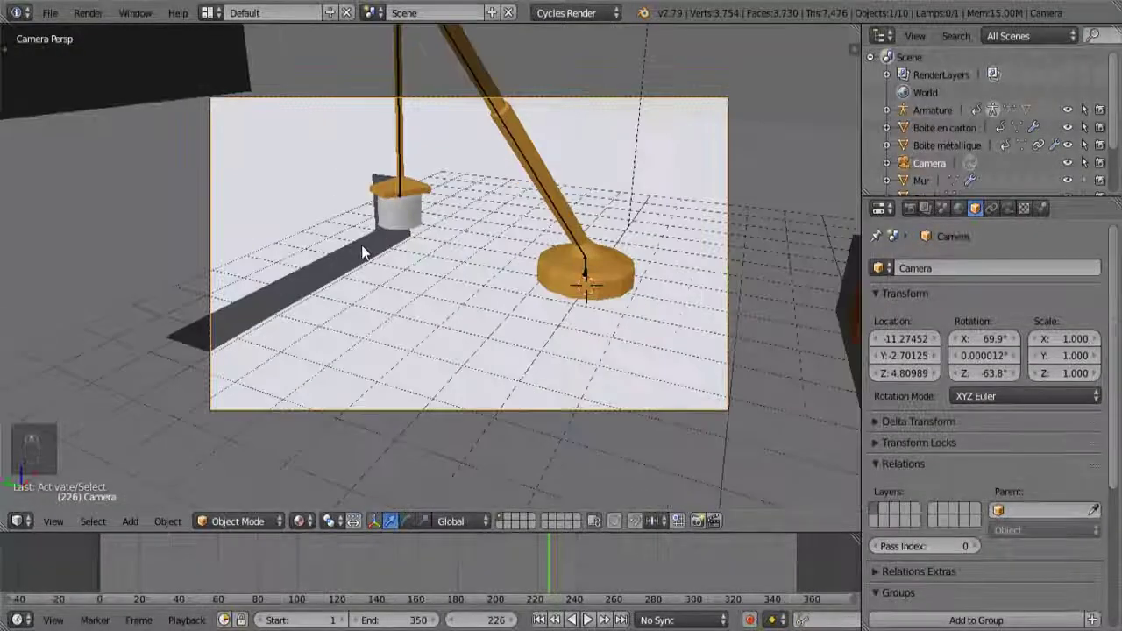
pyautogui.keyDown('shift'); pyautogui.moveTo(476, 201); pyautogui.dragTo(464, 218, button='middle'); pyautogui.keyUp('shift')
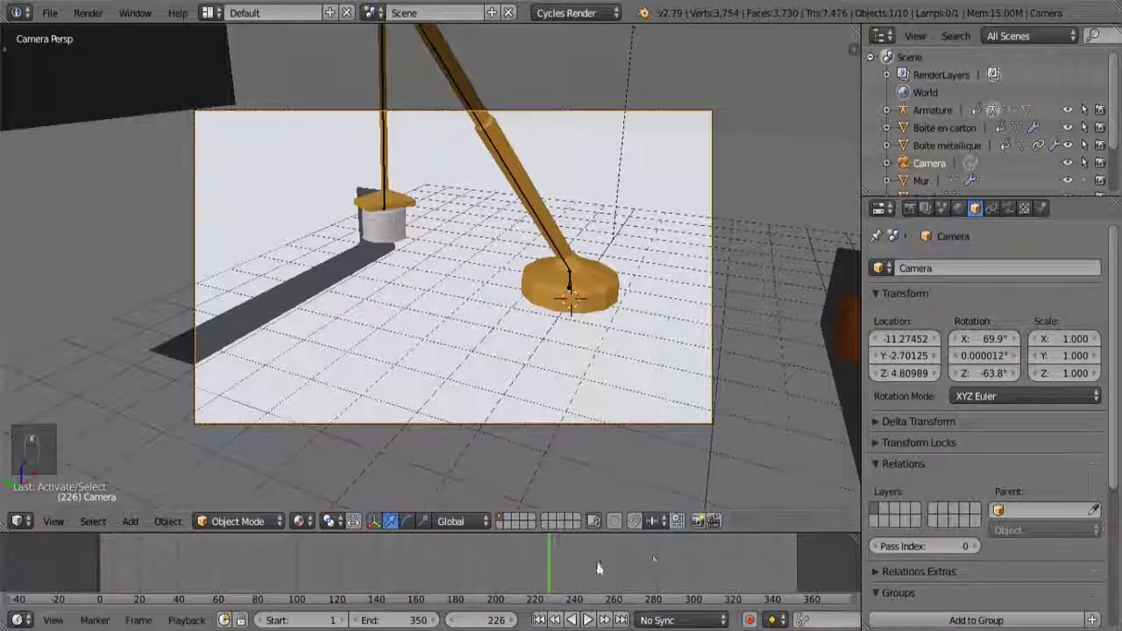
# Play the animation until the crane swings past its base, and insert a LocRotScale keyframe for the camera at frame 240.
pyautogui.hotkey('alt', 'a')
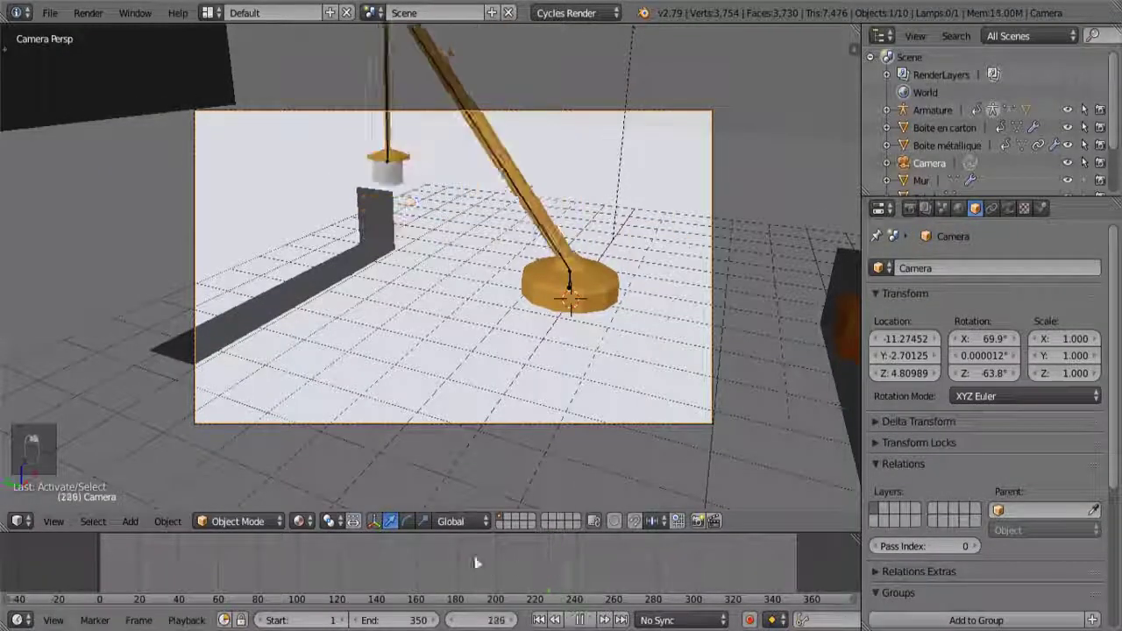
pyautogui.moveTo(540, 551); pyautogui.dragTo(575, 565)
pyautogui.click(580, 619)
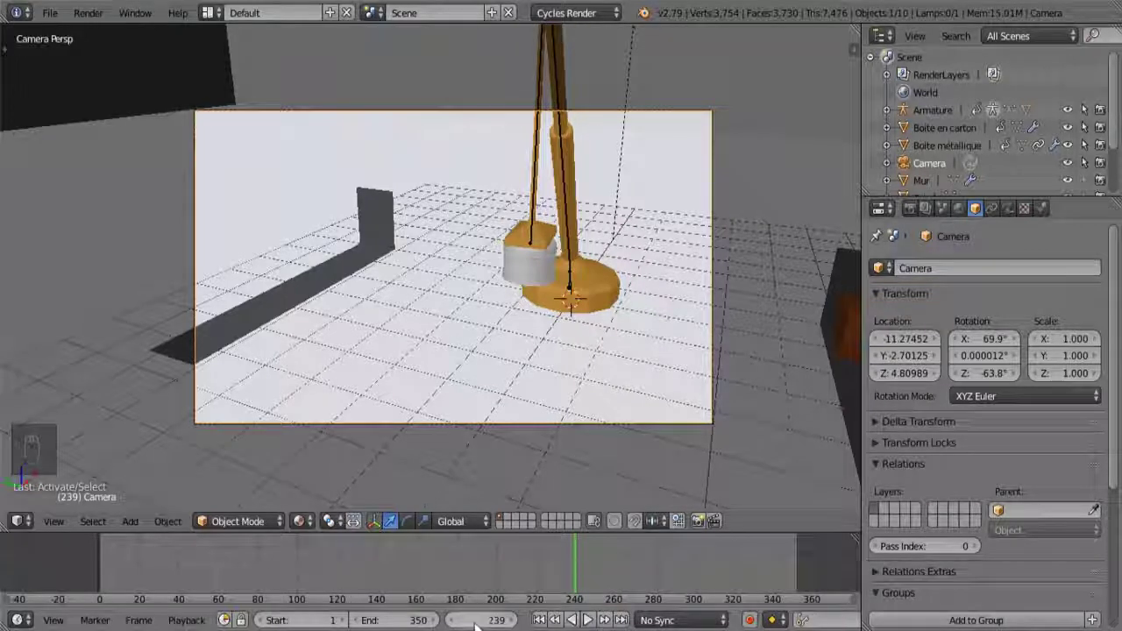
pyautogui.click(471, 619)
pyautogui.write('240')
pyautogui.press('Return')
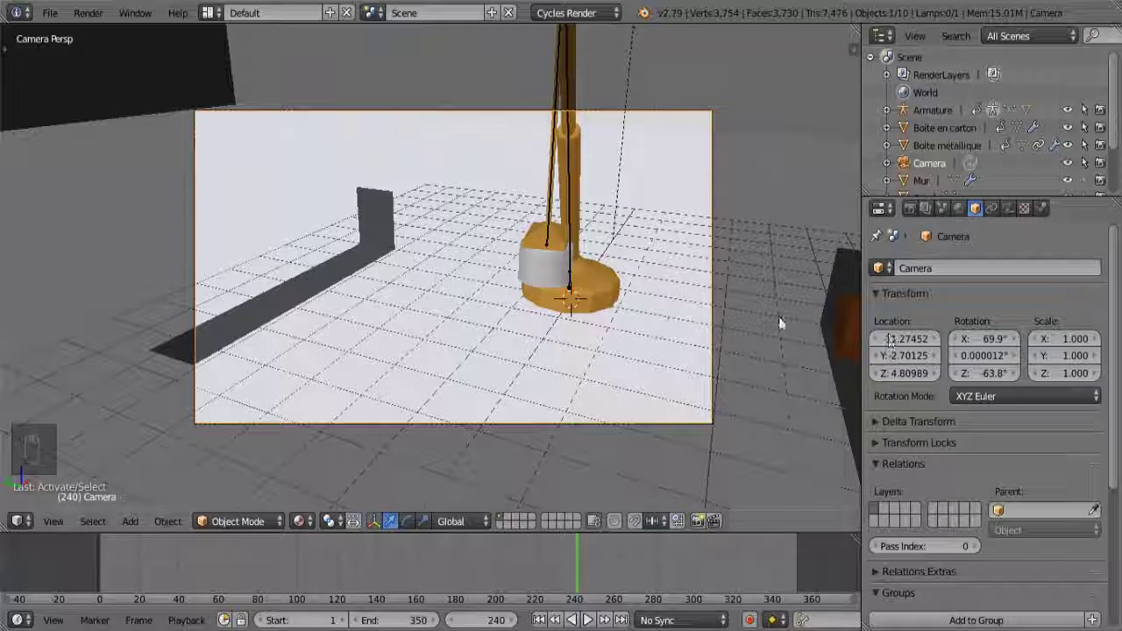
pyautogui.press('i')
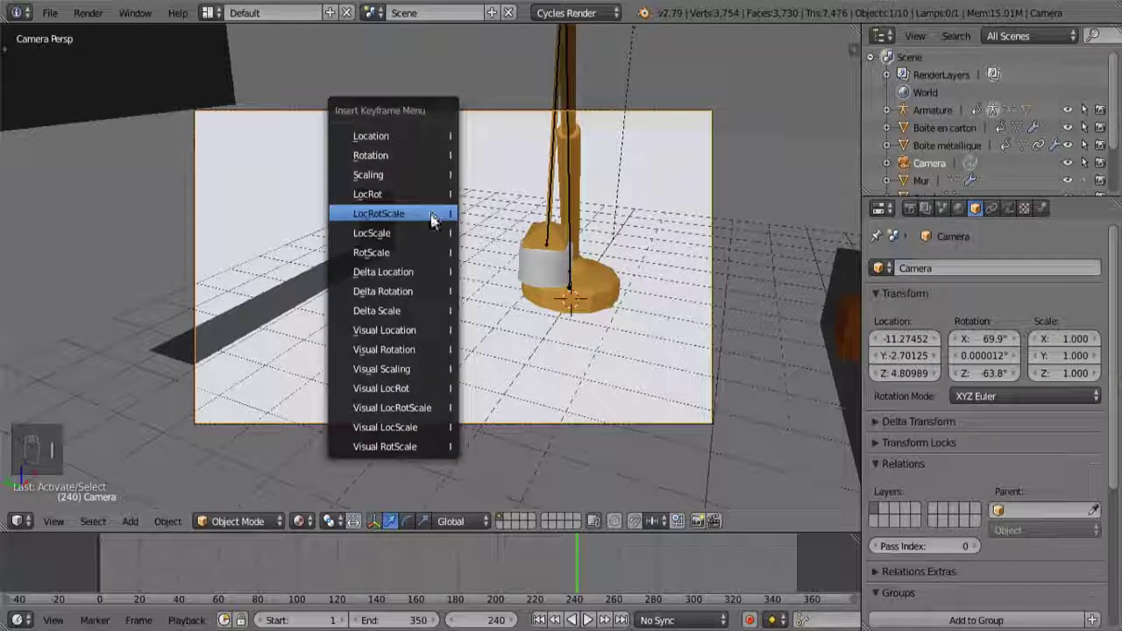
pyautogui.click(430, 213)
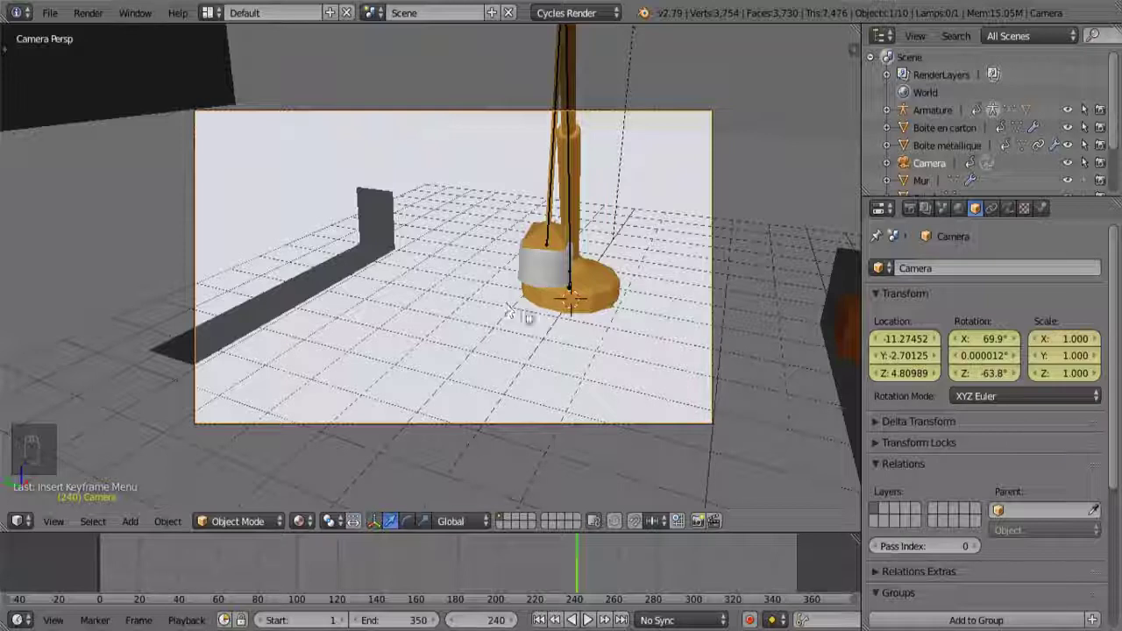
# At frame 275, rotate the camera about global Z to about -99.6° towards the cardboard box and insert a LocRotScale keyframe.
pyautogui.moveTo(601, 554); pyautogui.dragTo(632, 571)
pyautogui.hotkey('alt', 'a')
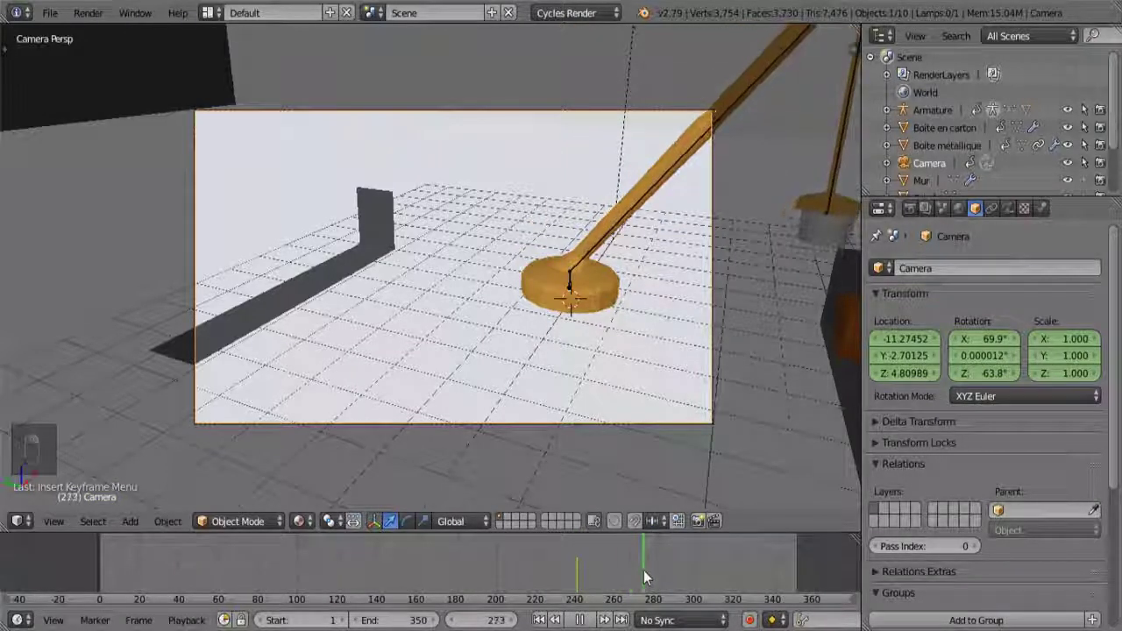
pyautogui.click(579, 620)
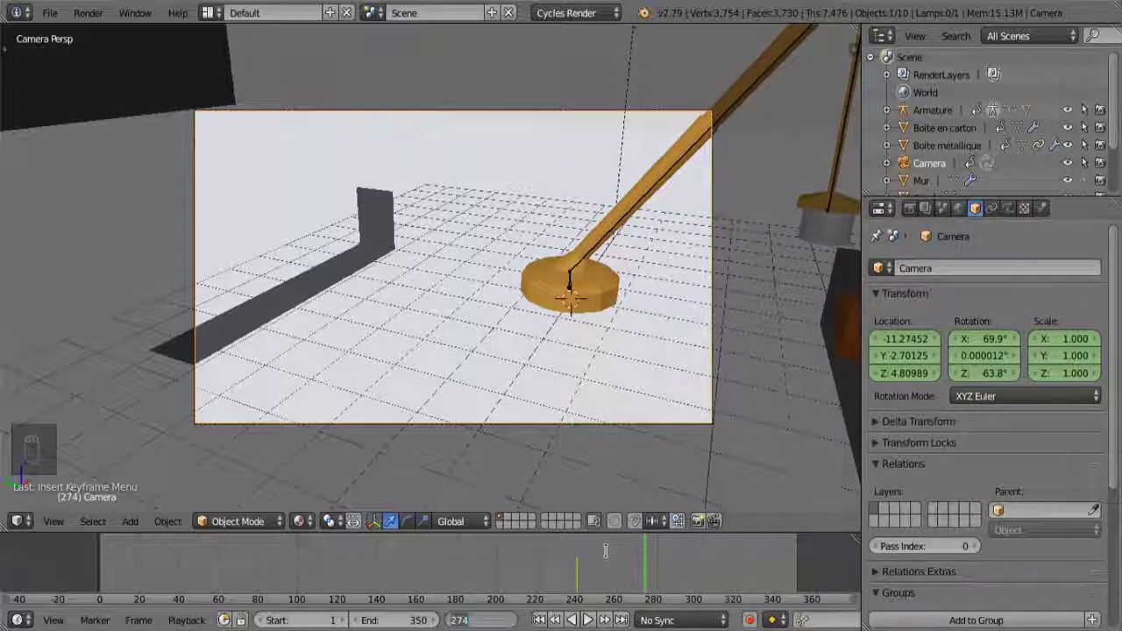
pyautogui.press('Right')
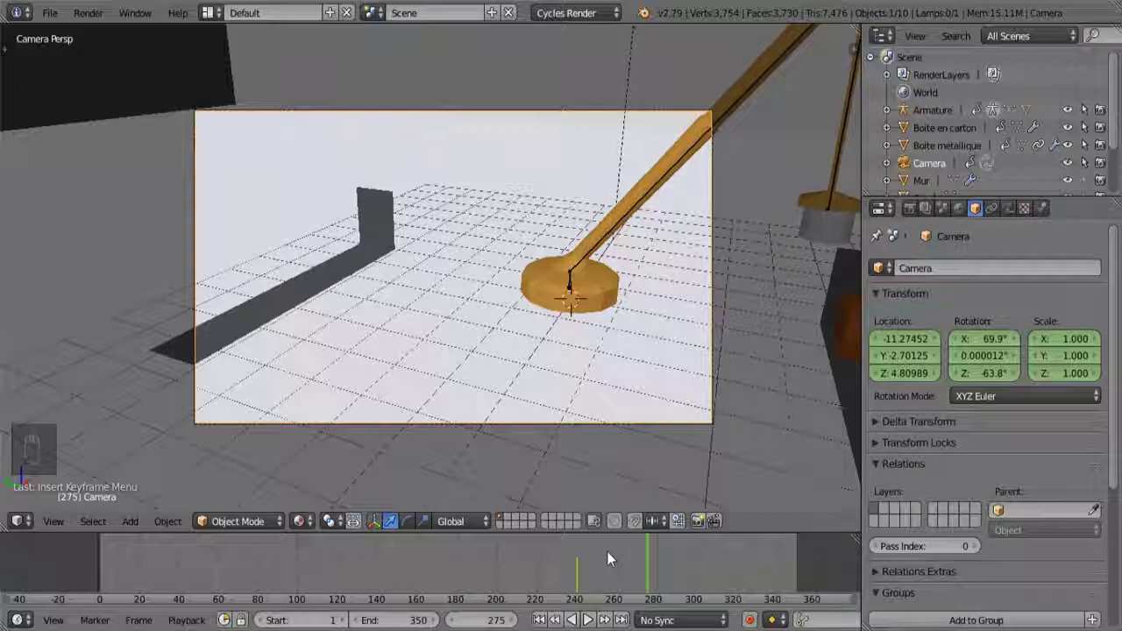
pyautogui.press('r')
pyautogui.press('z')
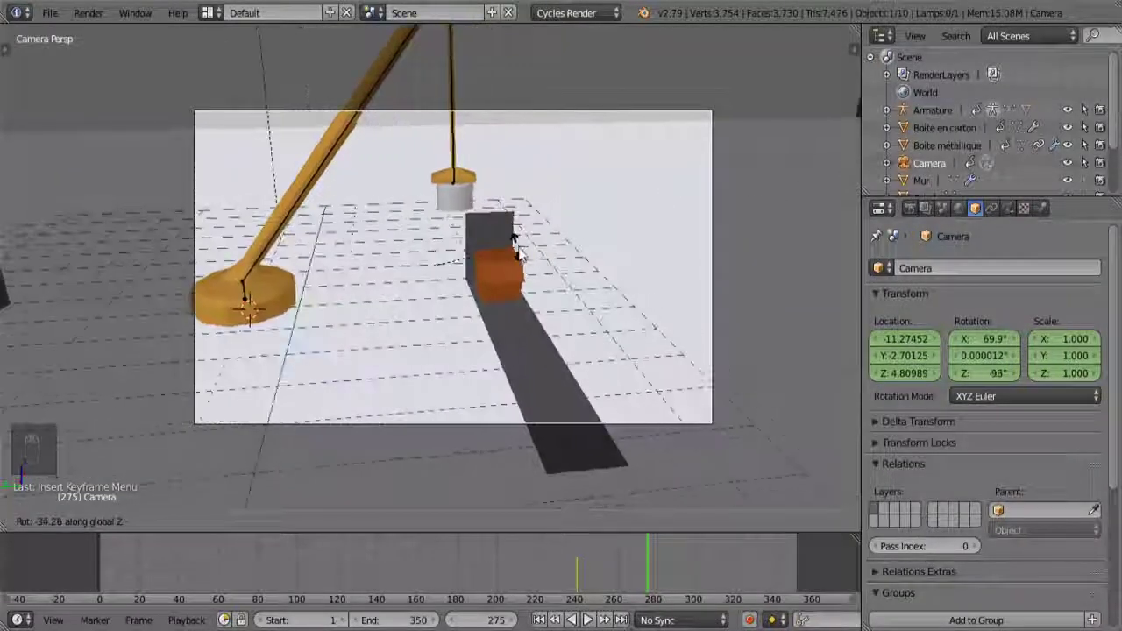
pyautogui.click(515, 262)
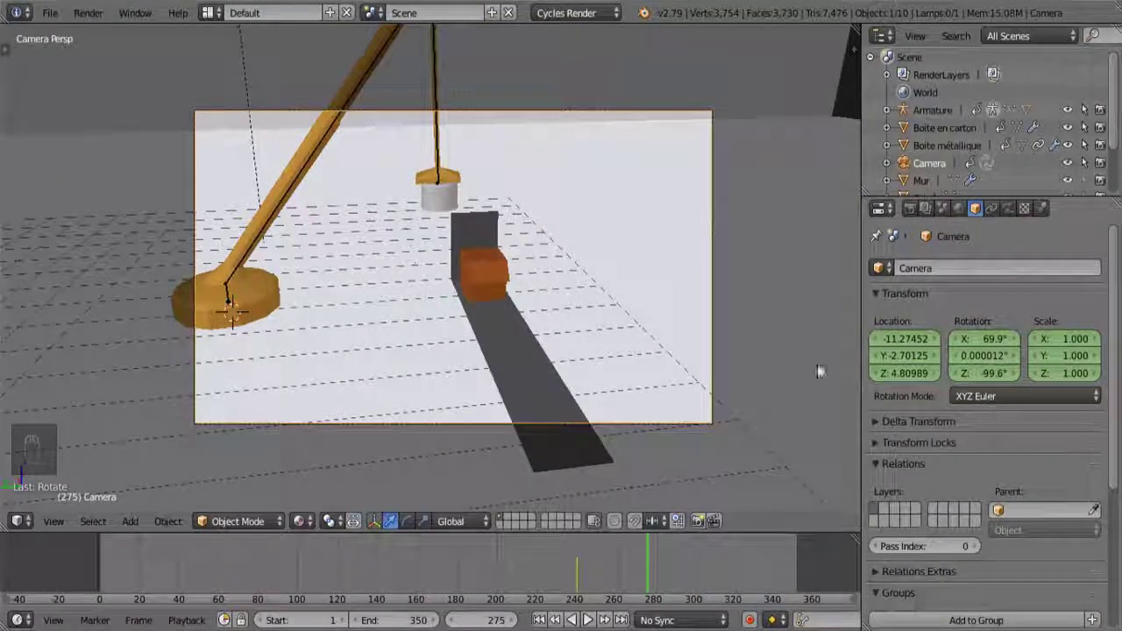
pyautogui.press('i')
pyautogui.click(444, 267)
# Play back the animation through the camera up to frame 350 to check the framing of the crane and both boxes.
pyautogui.hotkey('alt', 'a')
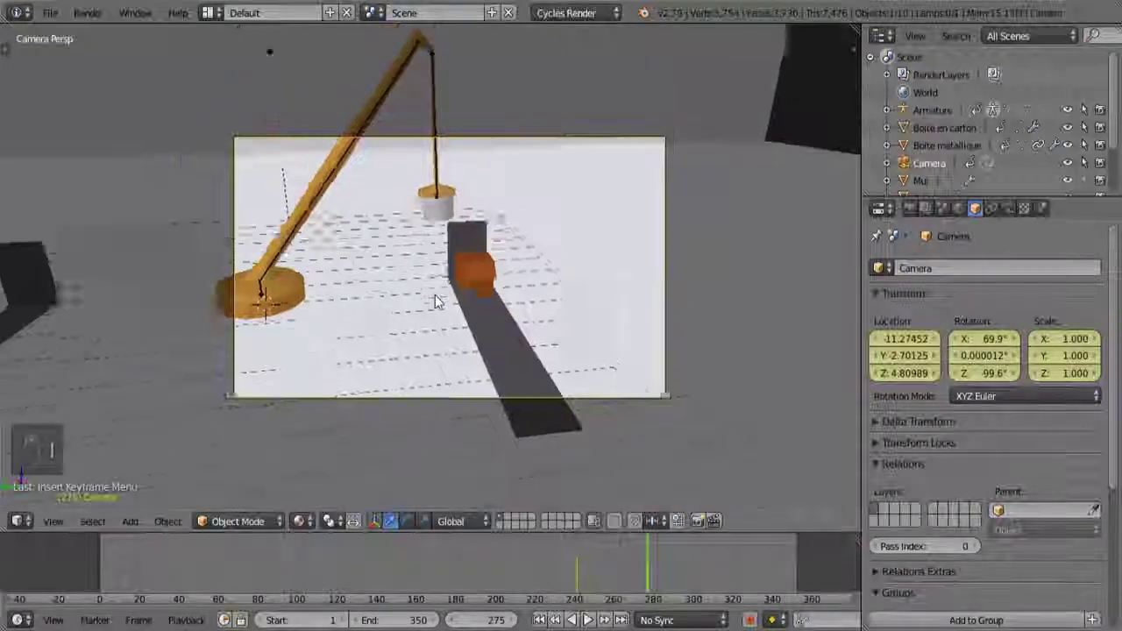
pyautogui.click(529, 563)
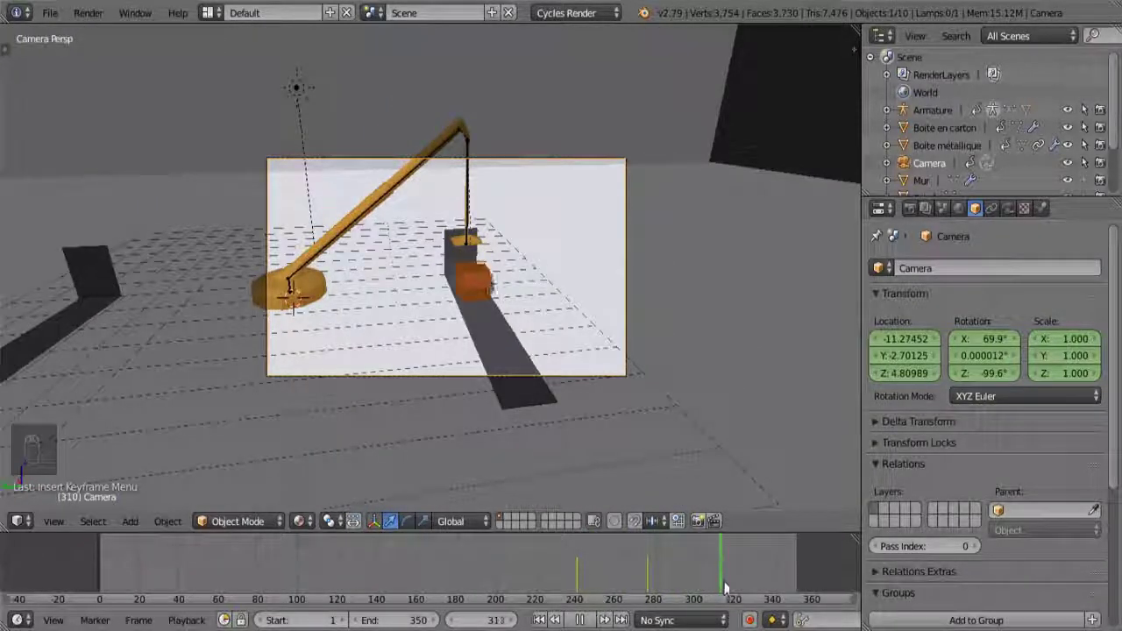
pyautogui.click(801, 587)
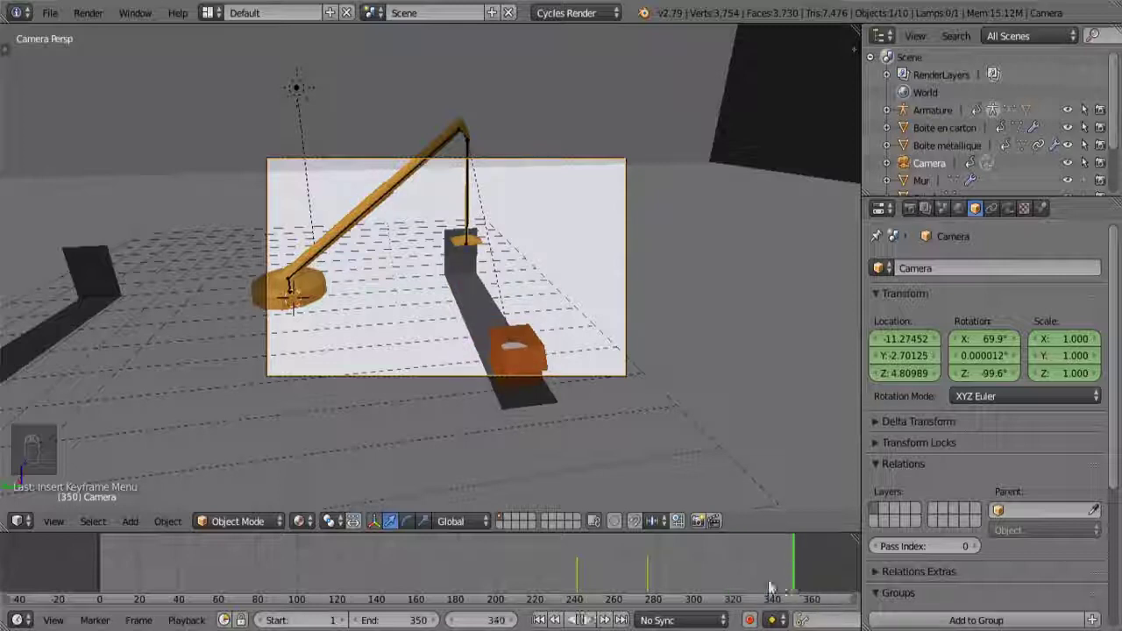
pyautogui.hotkey('alt', 'a')
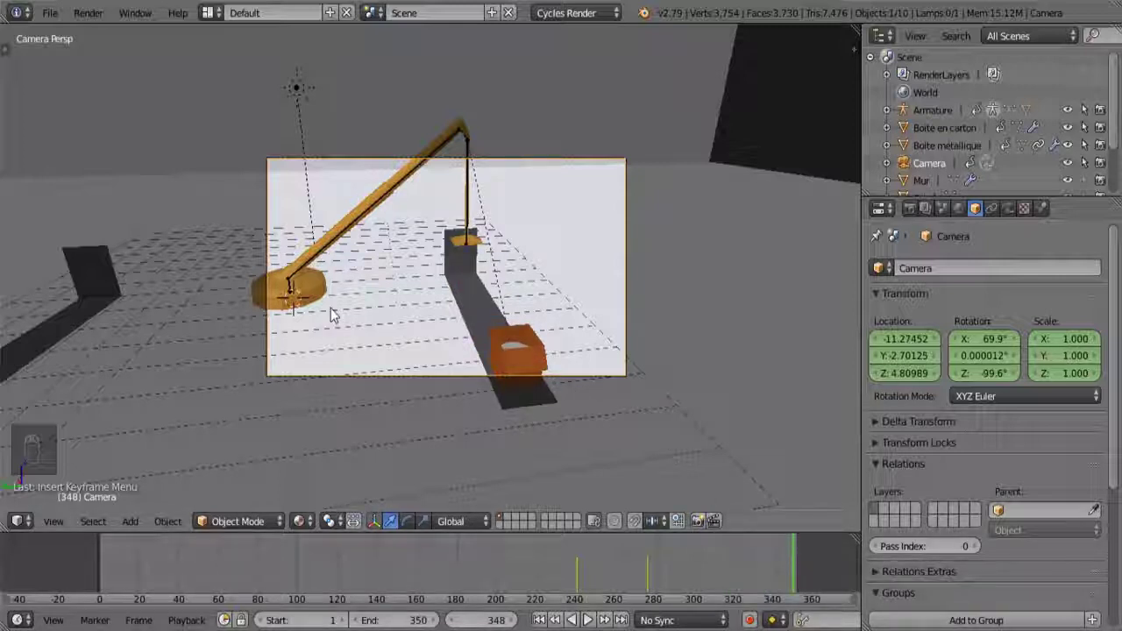